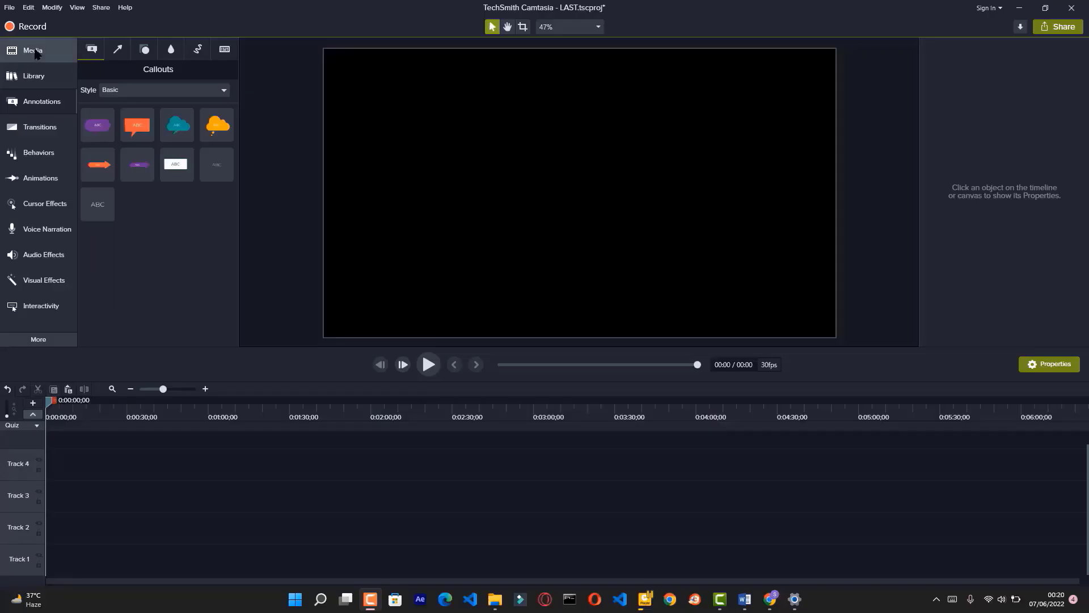
Add the white rectangle ABC callout at the start of Track 2 and enlarge its text
{"action": "left_click_drag", "start_coordinate": [175, 161], "coordinate": [54, 498]}
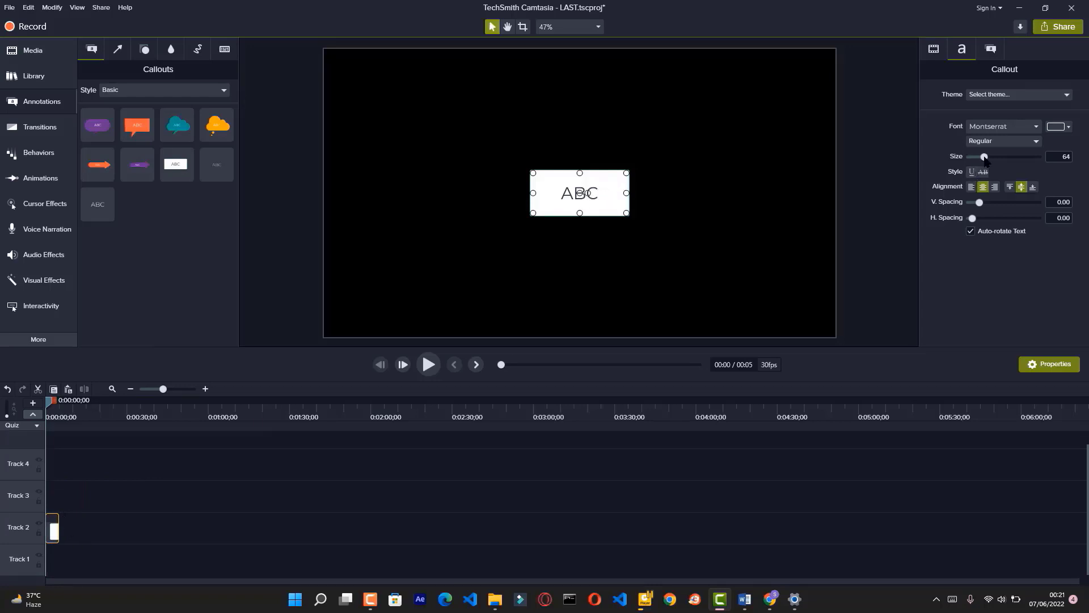
{"action": "left_click_drag", "start_coordinate": [984, 157], "coordinate": [1037, 159]}
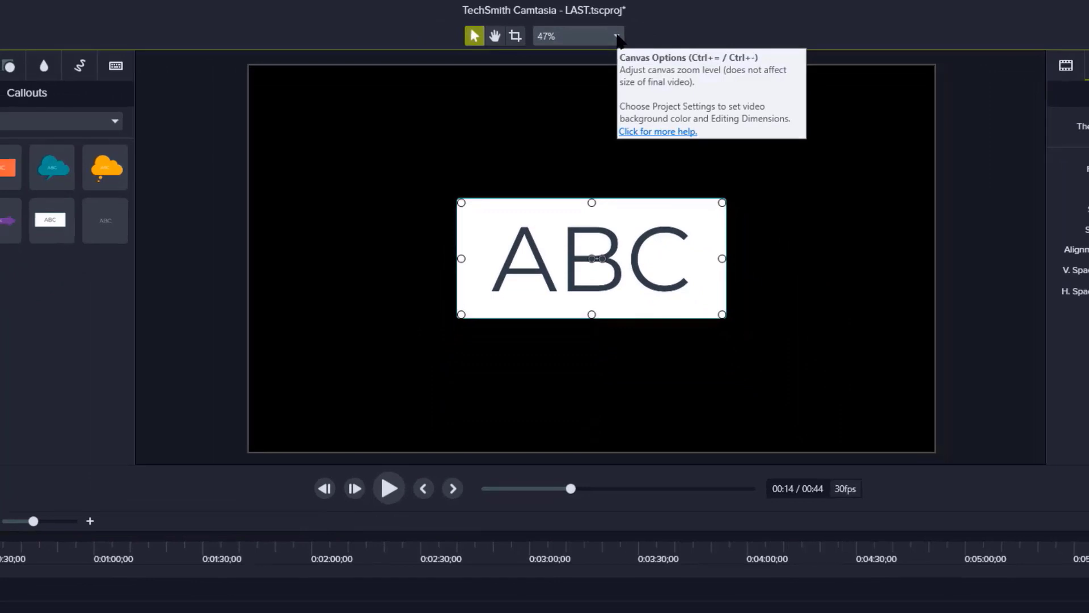
Examine the canvas zoom options and the destinations available for sharing the video
{"action": "left_click", "coordinate": [618, 37]}
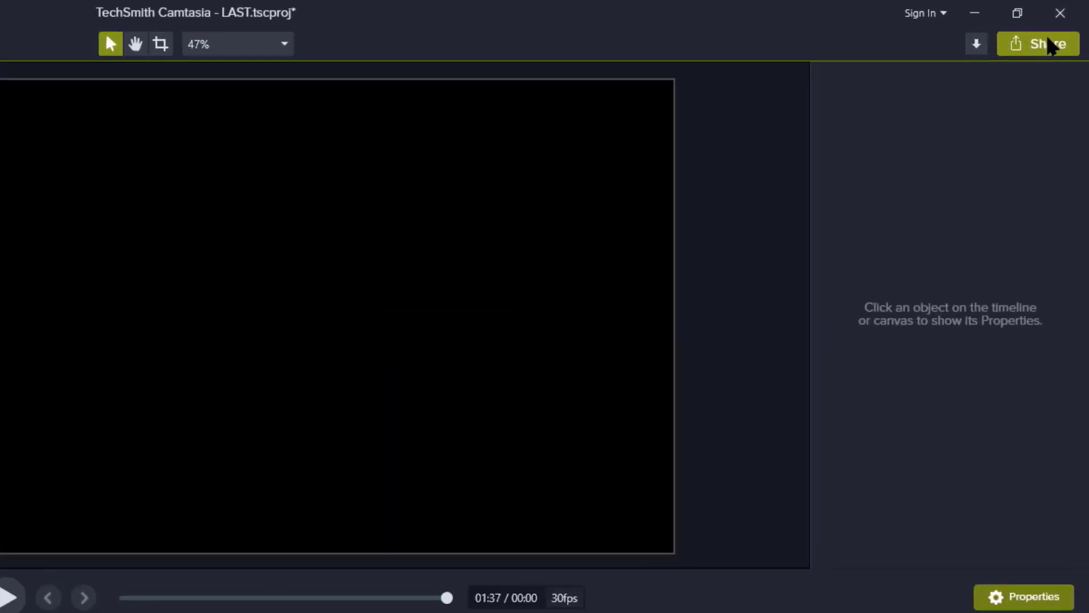
{"action": "left_click", "coordinate": [1043, 44]}
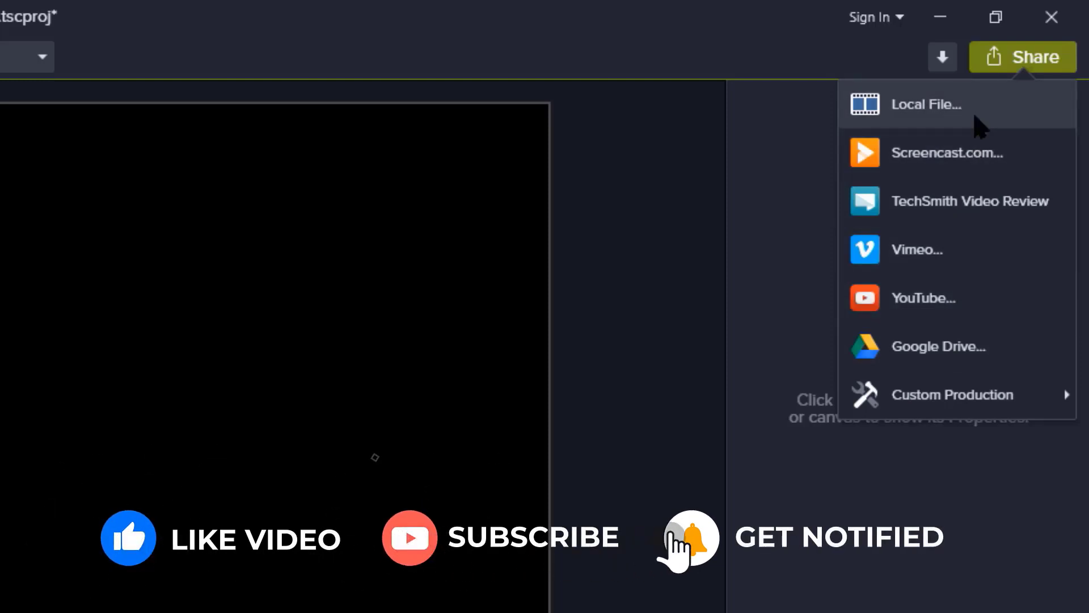
{"action": "left_click", "coordinate": [987, 112]}
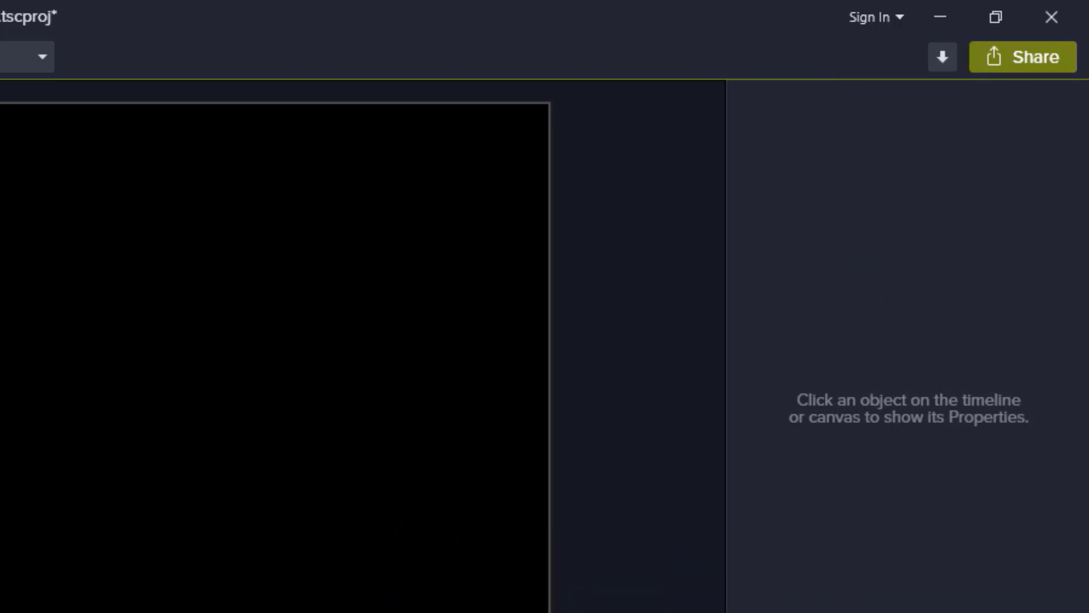
{"action": "left_click", "coordinate": [1065, 61]}
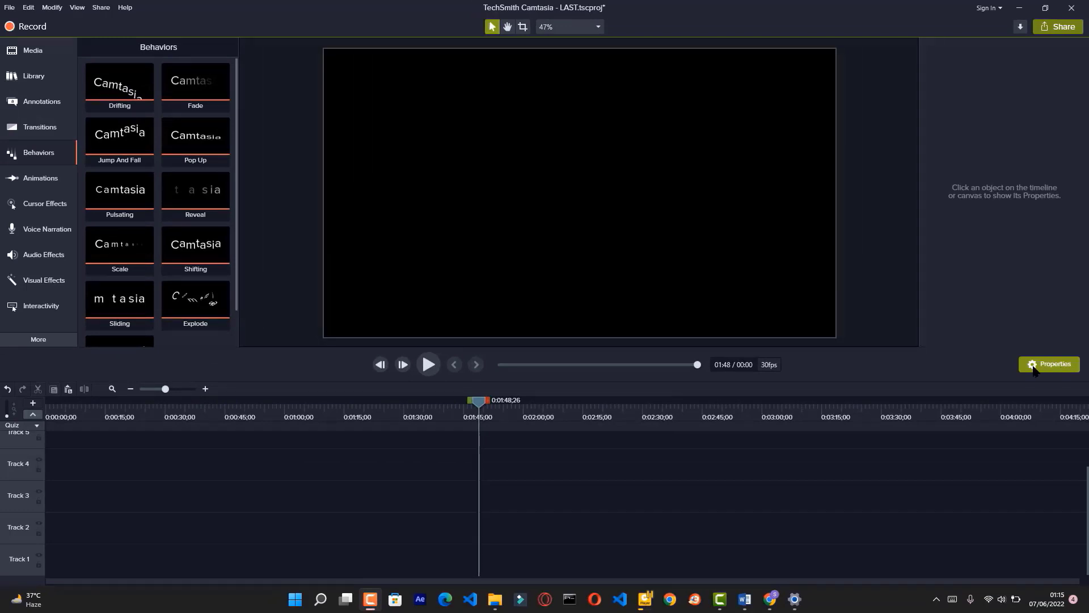
Hide the object properties area and show it again
{"action": "left_click", "coordinate": [1034, 366]}
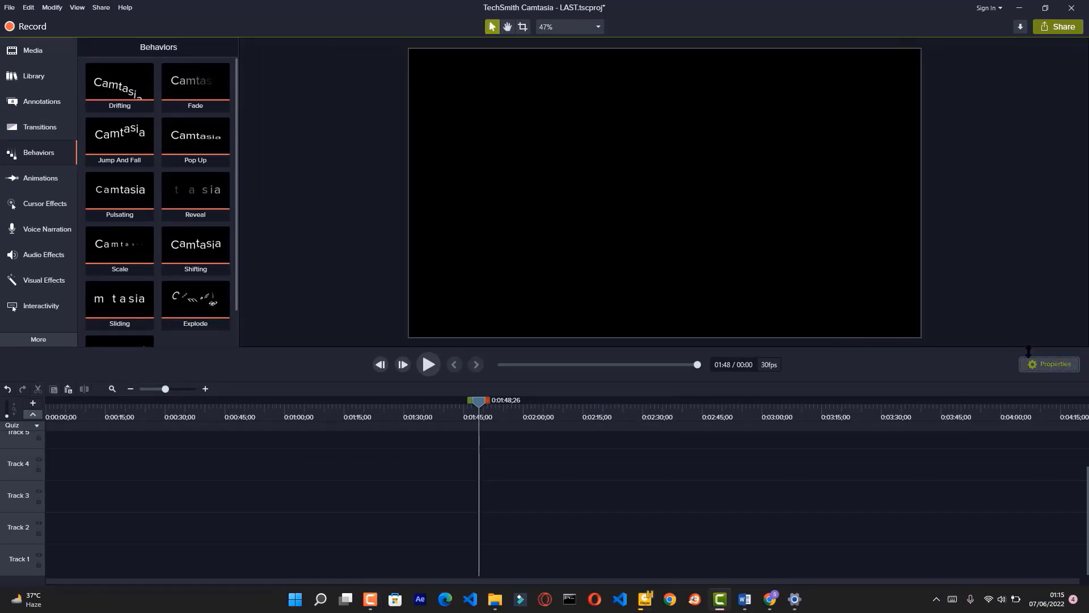
{"action": "left_click", "coordinate": [1047, 366]}
Add a plain ABC text callout at the start of Track 2 and move the playhead to 0:00:02;00
{"action": "left_click", "coordinate": [38, 102]}
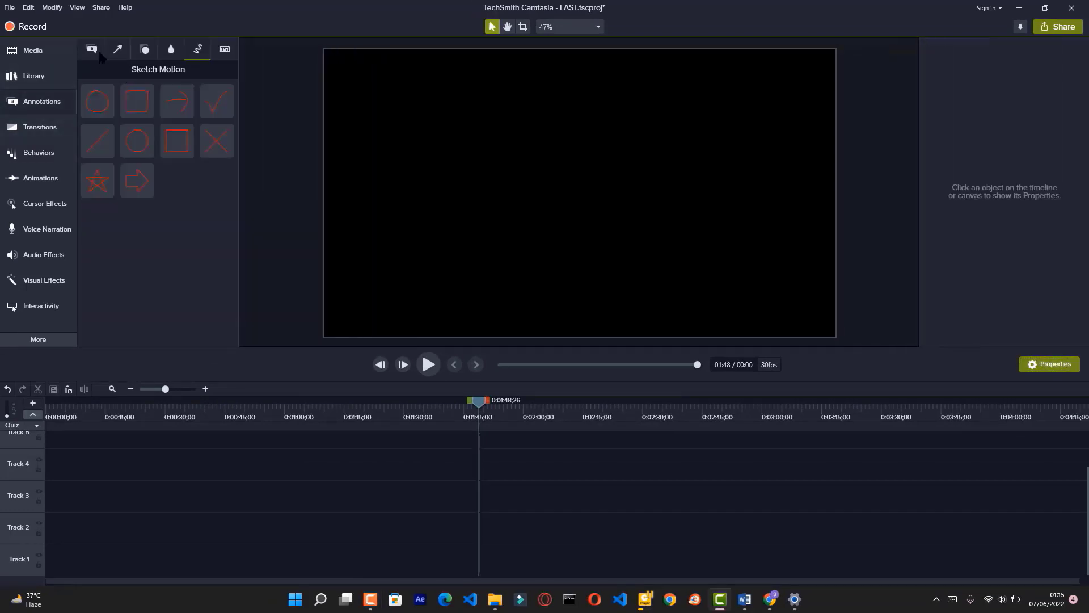
{"action": "left_click", "coordinate": [92, 49]}
{"action": "left_click_drag", "start_coordinate": [97, 204], "coordinate": [57, 528]}
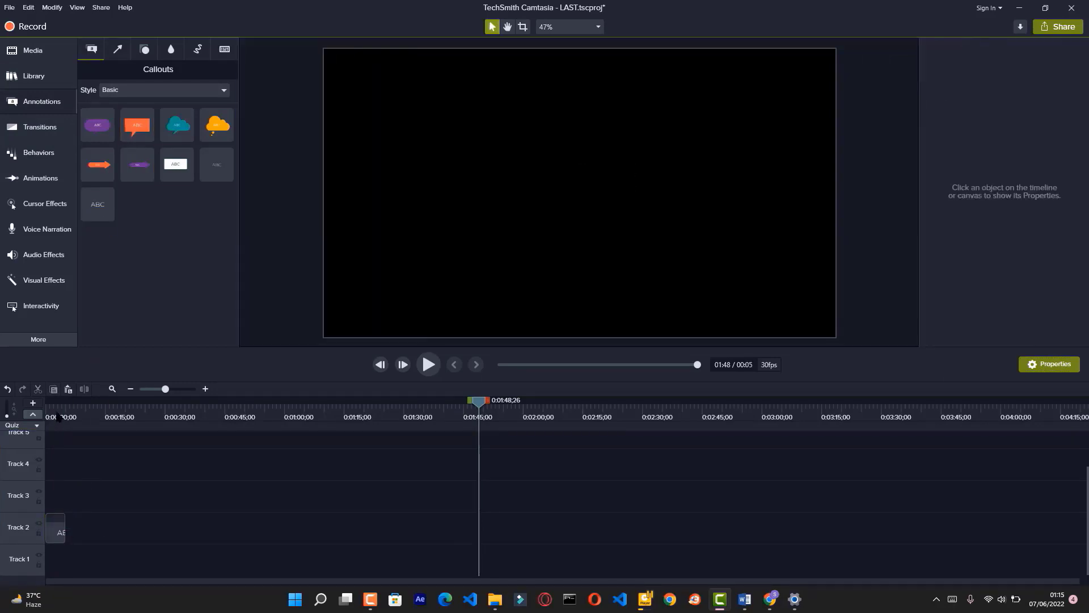
{"action": "left_click", "coordinate": [58, 416]}
Format the ABC callout text in orange at size 256 with vertical spacing 0.67 and the Regular Italic style
{"action": "left_click", "coordinate": [59, 536]}
{"action": "left_click", "coordinate": [1056, 127]}
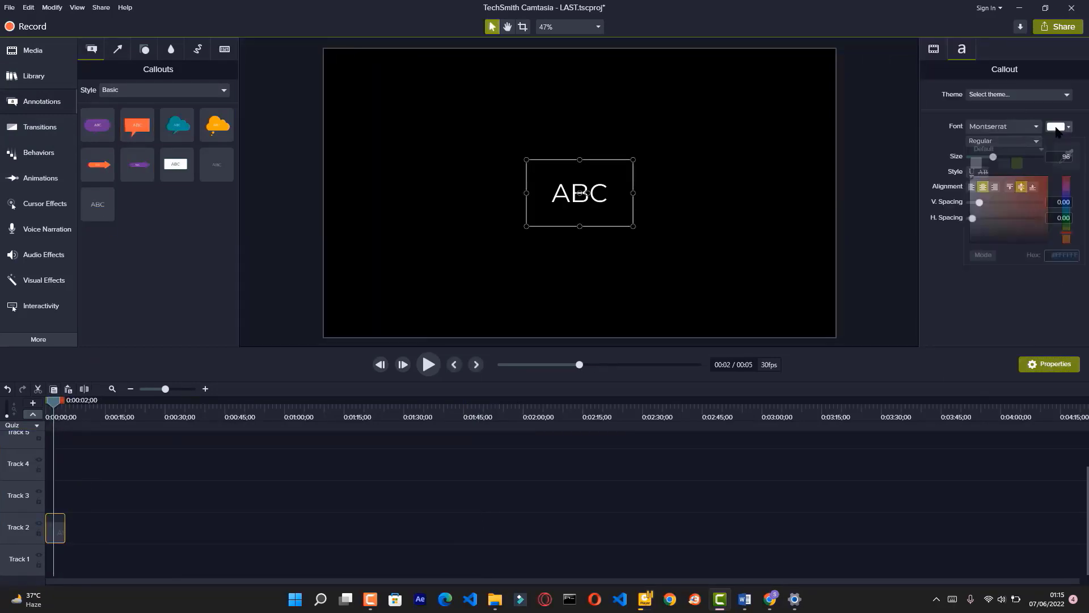
{"action": "left_click", "coordinate": [1043, 183]}
{"action": "left_click_drag", "start_coordinate": [993, 157], "coordinate": [1074, 165]}
{"action": "left_click", "coordinate": [1001, 141]}
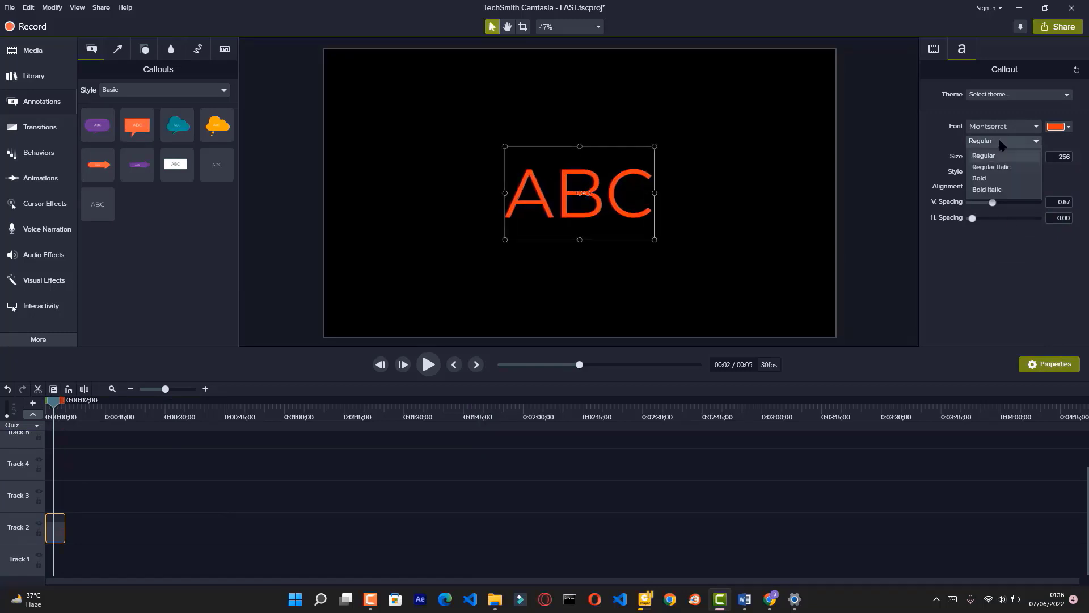
{"action": "left_click", "coordinate": [984, 166]}
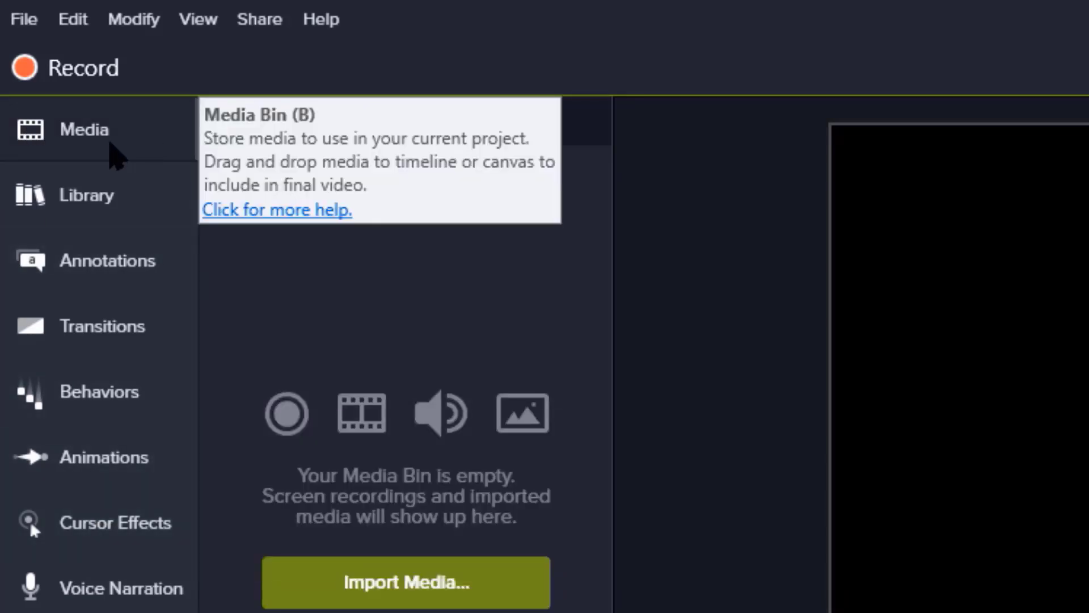
Import the recording Rec 06-07-22_005 from the Camtasia documents folder into the Media Bin
{"action": "left_click", "coordinate": [109, 136]}
{"action": "left_click", "coordinate": [111, 139]}
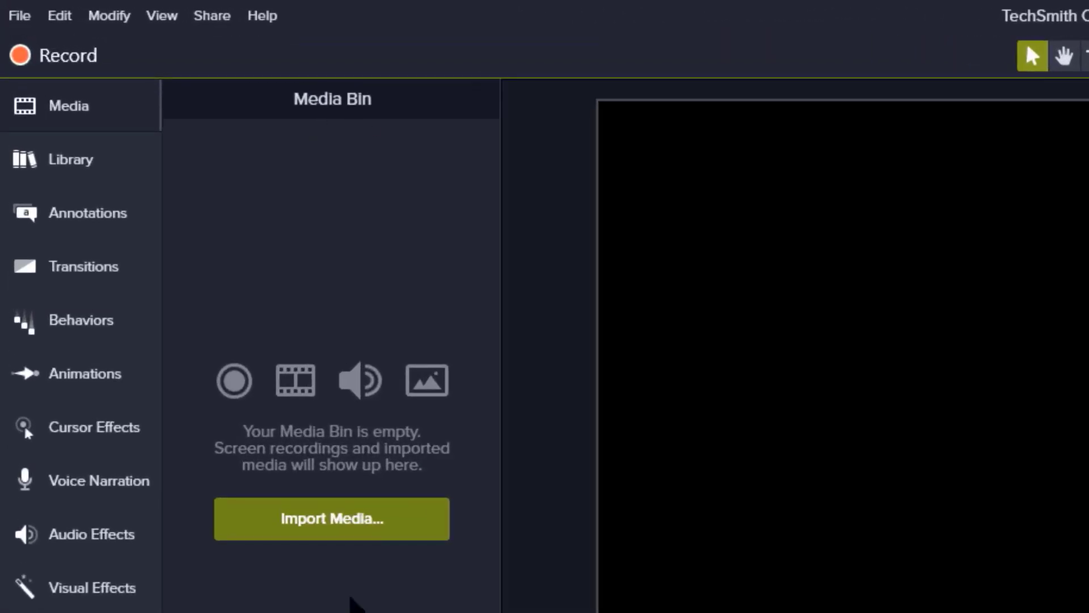
{"action": "left_click", "coordinate": [324, 518]}
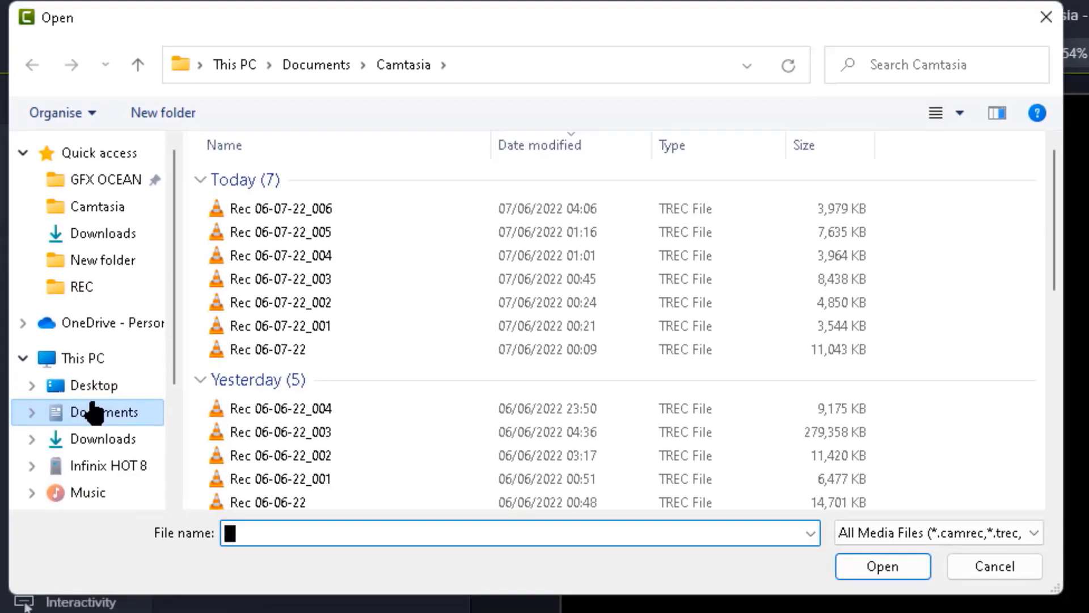
{"action": "scroll", "coordinate": [56, 237], "scroll_direction": "down", "scroll_amount": 3}
{"action": "scroll", "coordinate": [80, 331], "scroll_direction": "up", "scroll_amount": 4}
{"action": "left_click", "coordinate": [232, 190]}
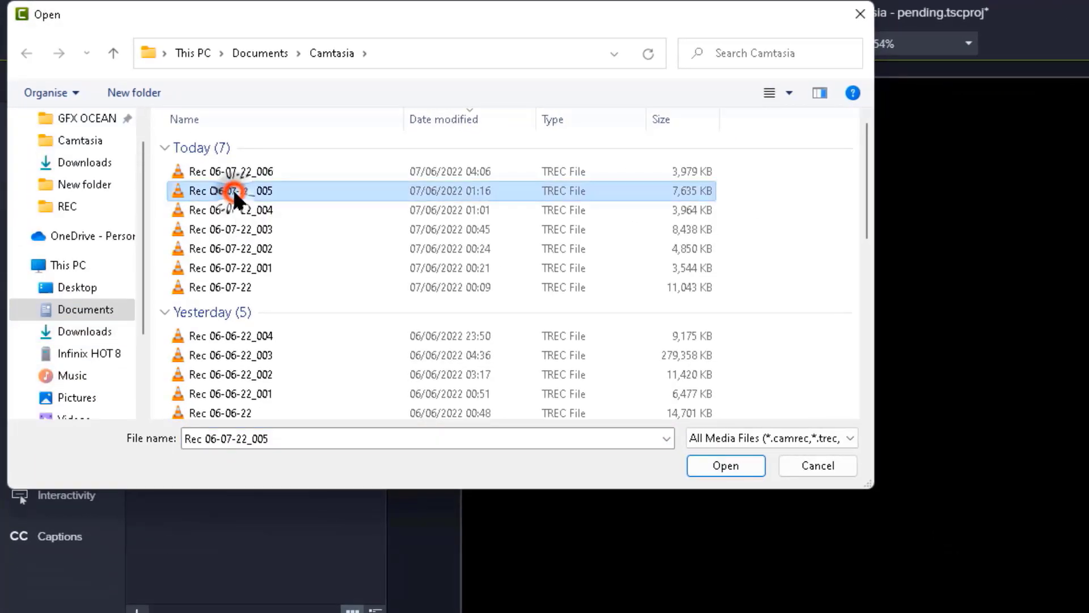
{"action": "left_click", "coordinate": [727, 454]}
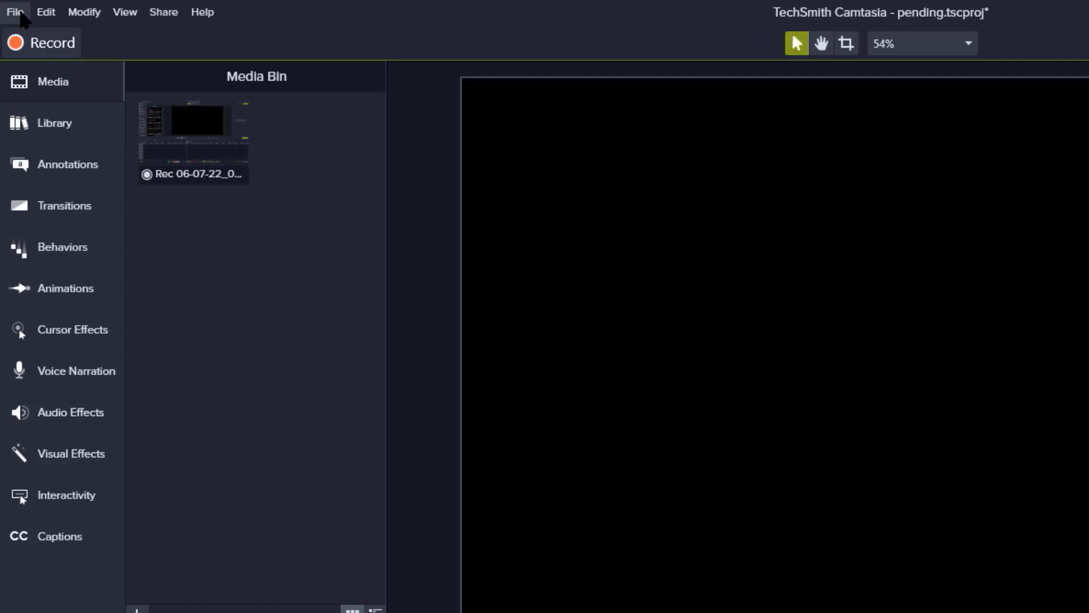
Look at the import options available for bringing media into the project
{"action": "left_click", "coordinate": [17, 12]}
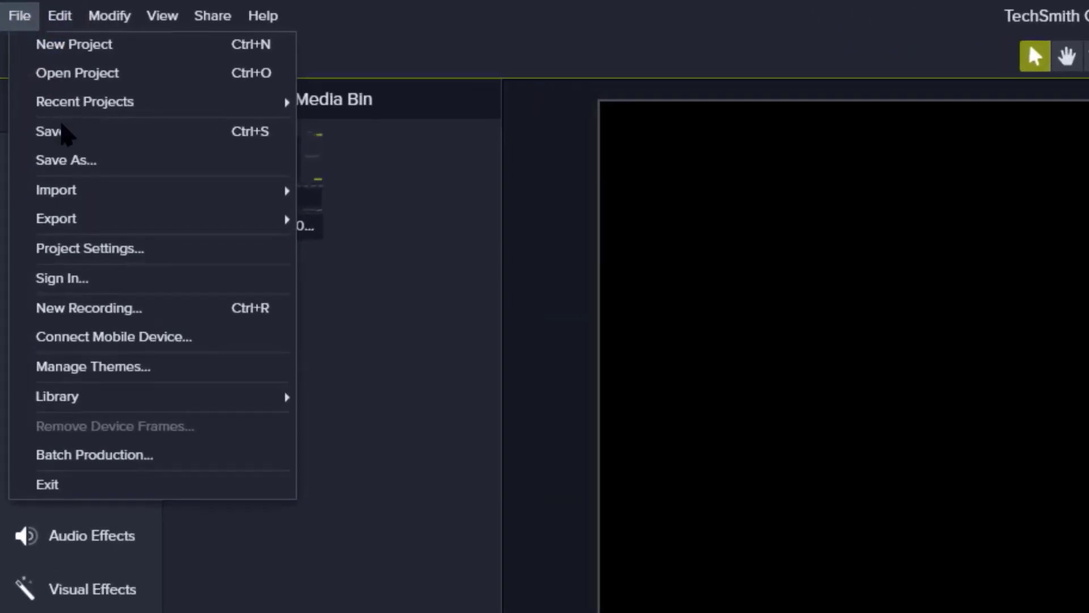
{"action": "left_click", "coordinate": [107, 187]}
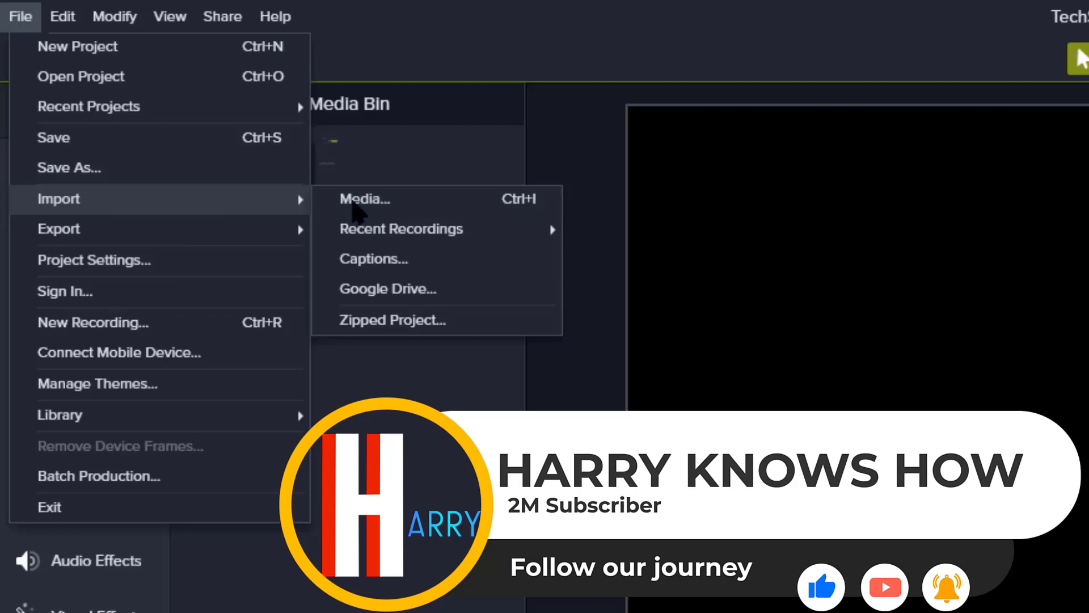
{"action": "left_click", "coordinate": [315, 203]}
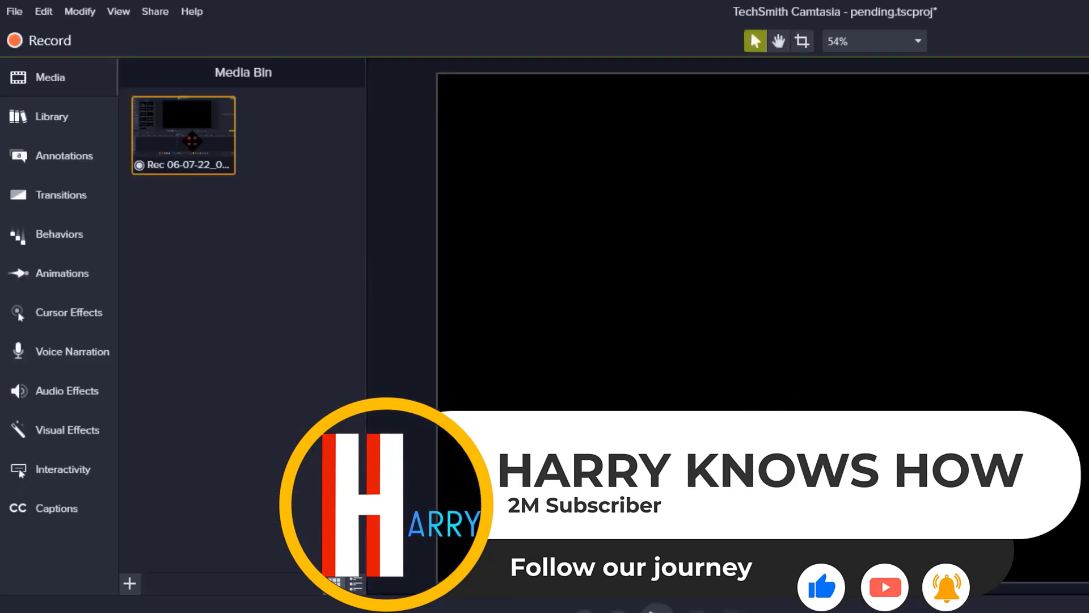
Place the Rec 06-07-22_005 recording at the start of the timeline, with screen on Track 1 and audio on Track 2
{"action": "left_click", "coordinate": [192, 142]}
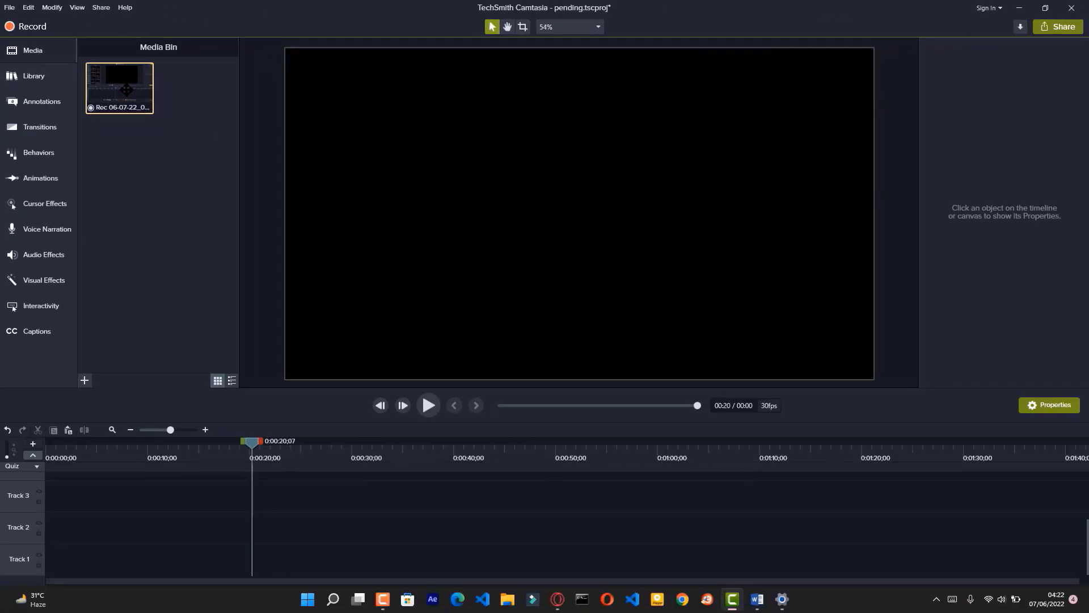
{"action": "left_click_drag", "start_coordinate": [310, 220], "coordinate": [251, 612]}
{"action": "left_click_drag", "start_coordinate": [102, 293], "coordinate": [34, 553]}
{"action": "left_click", "coordinate": [96, 494]}
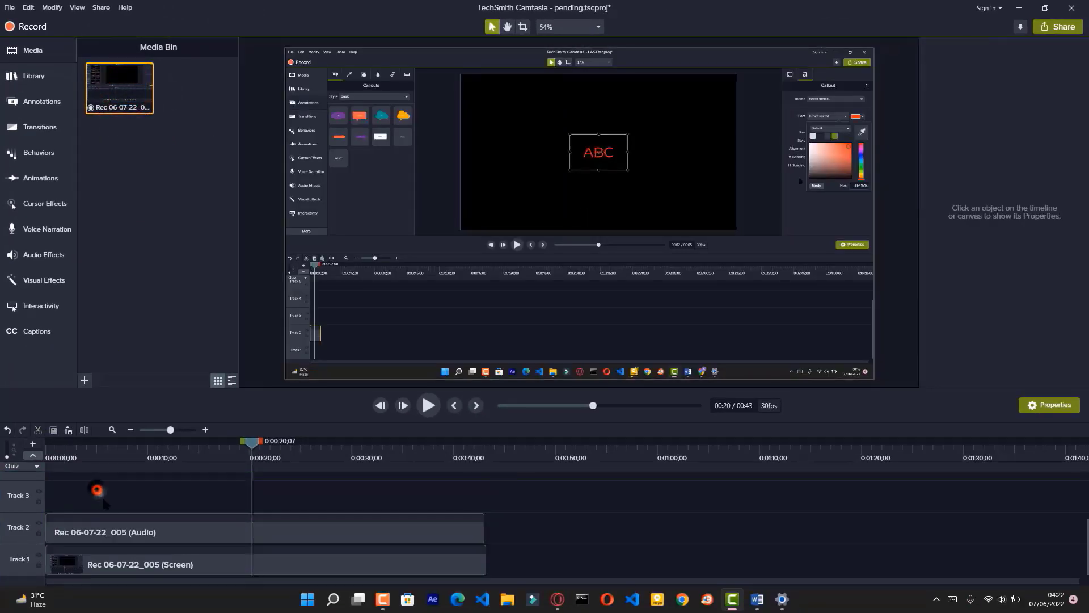
Delete the recording's audio clip from Track 2 and its screen clip from Track 1
{"action": "left_click", "coordinate": [118, 529]}
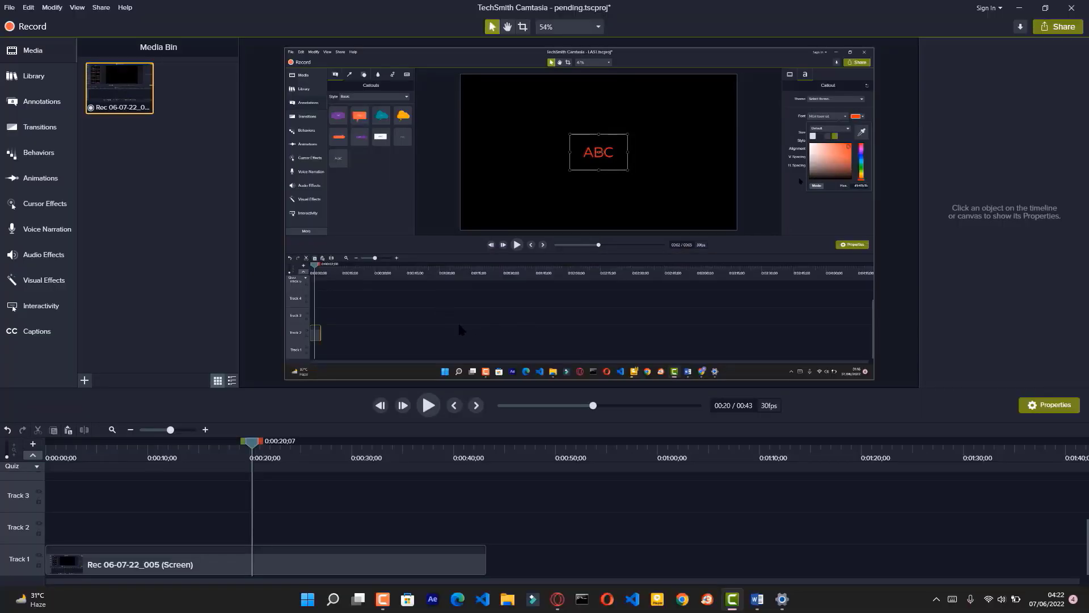
{"action": "left_click", "coordinate": [328, 559]}
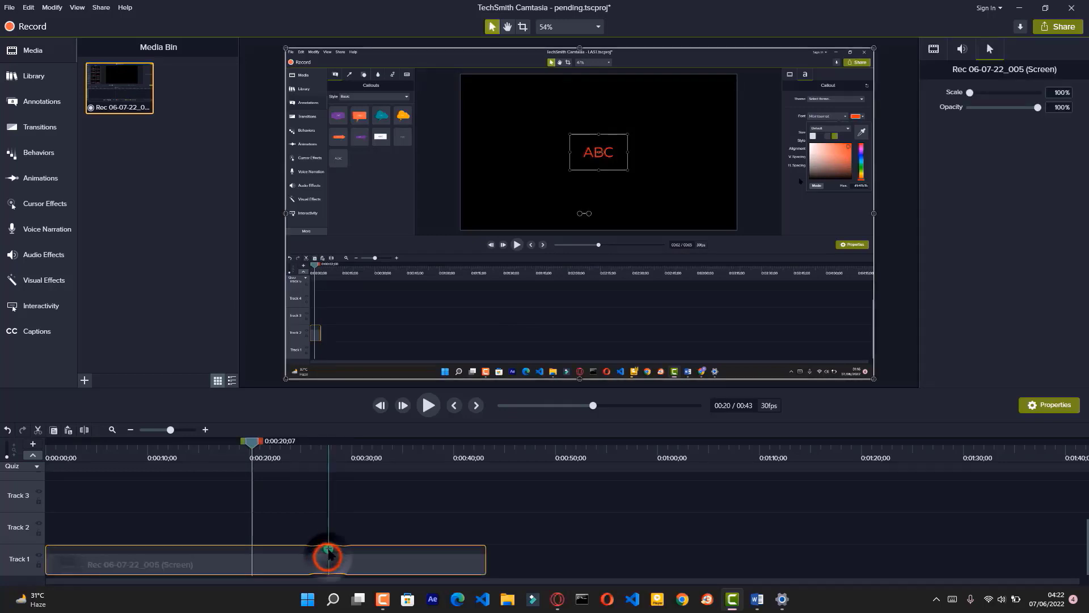
{"action": "key", "text": "Delete"}
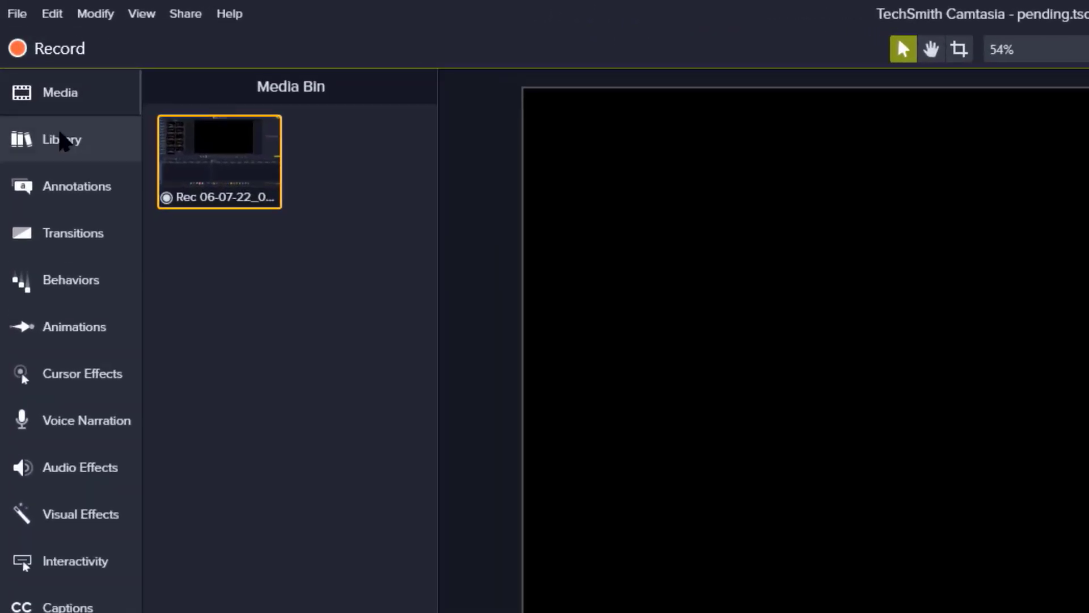
Browse the Icons folder of the Camtasia 2019 library and collapse it again
{"action": "left_click", "coordinate": [62, 141]}
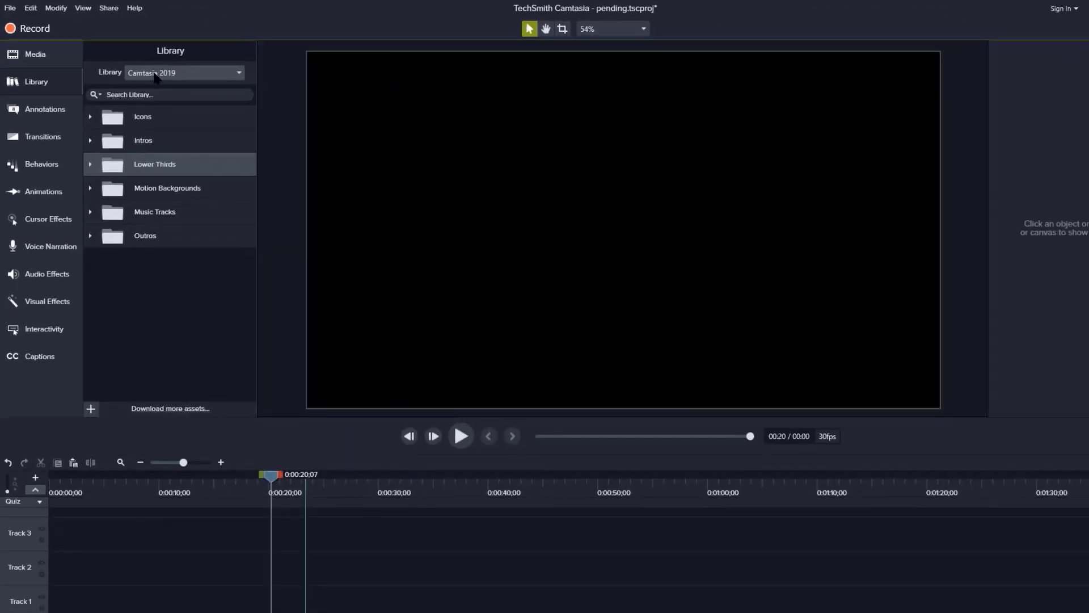
{"action": "left_click", "coordinate": [89, 116]}
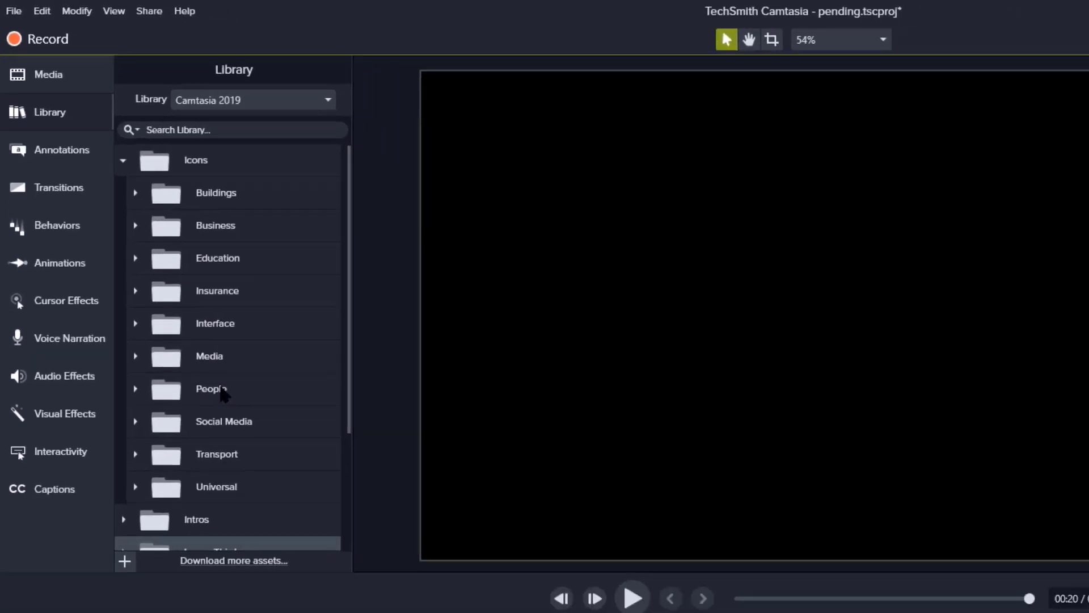
{"action": "scroll", "coordinate": [191, 417], "scroll_direction": "down", "scroll_amount": 1}
{"action": "scroll", "coordinate": [202, 326], "scroll_direction": "up", "scroll_amount": 1}
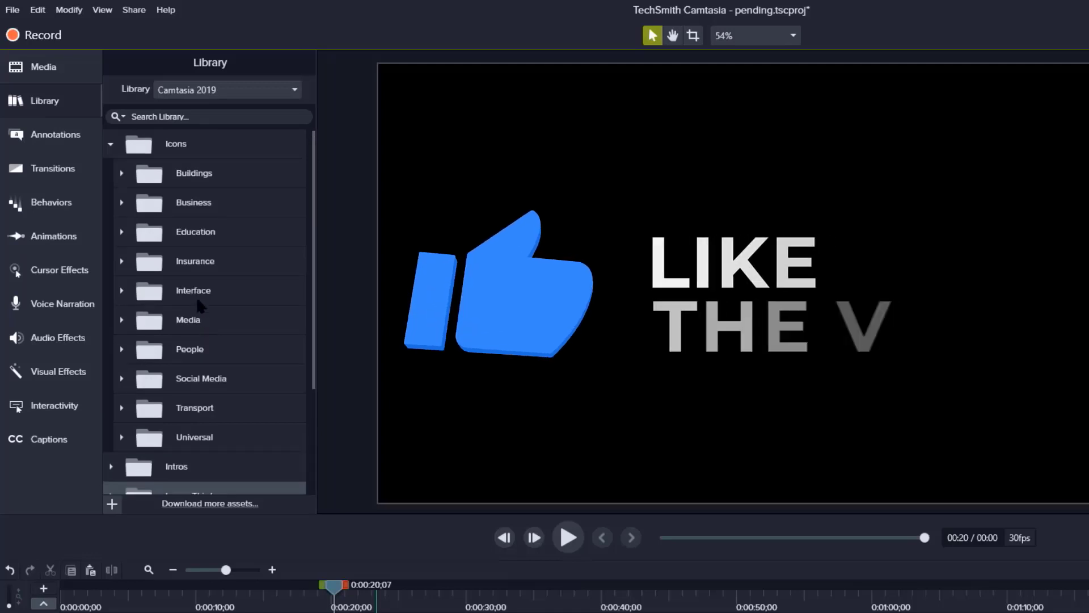
{"action": "left_click", "coordinate": [112, 144]}
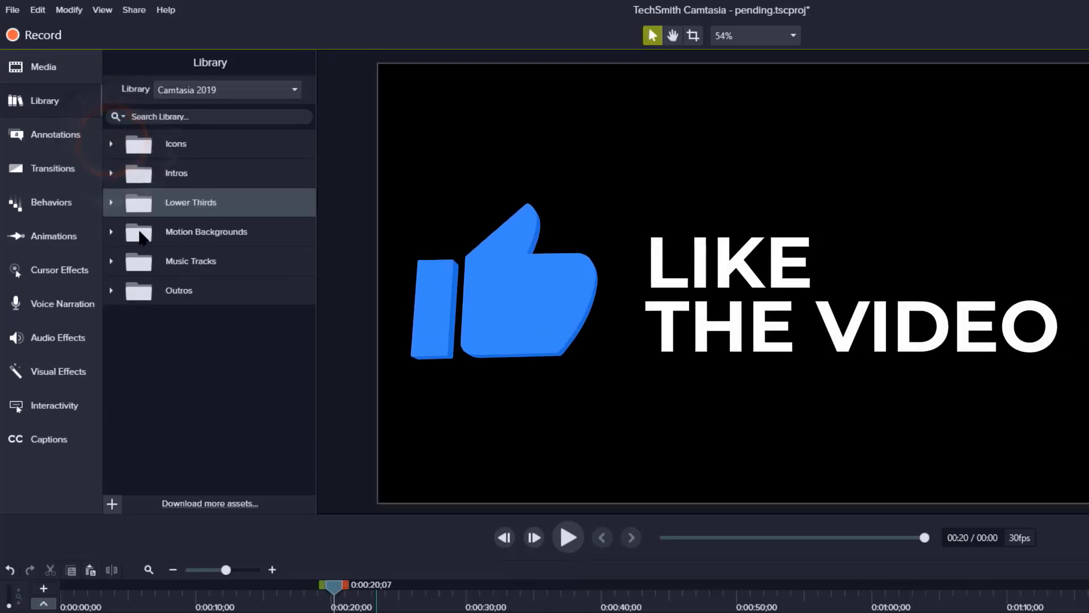
Expand the library's Intros folder and preview the linewipe intro
{"action": "left_click", "coordinate": [111, 173]}
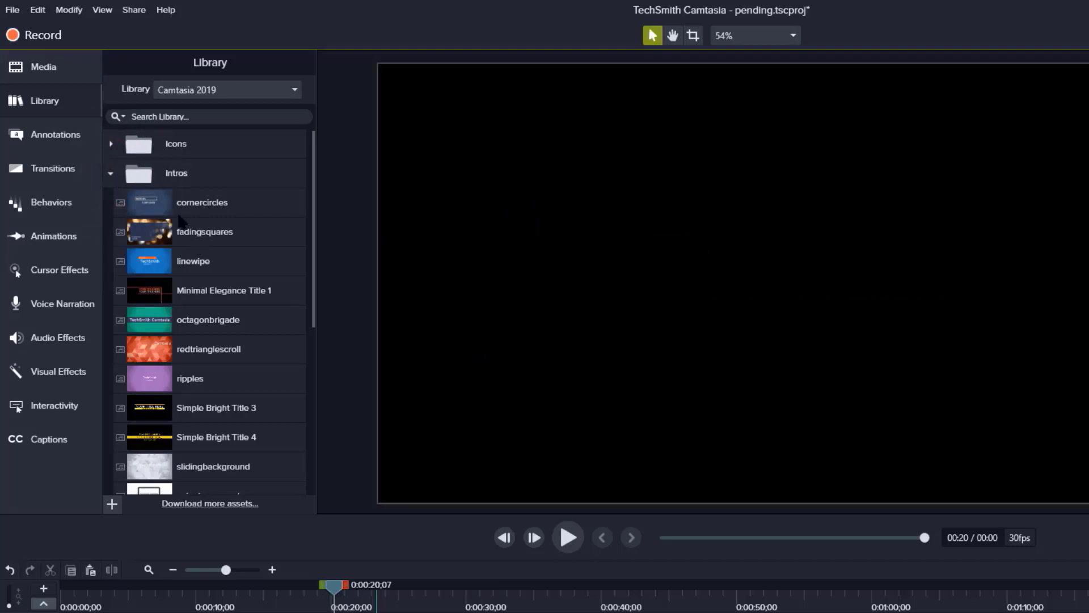
{"action": "left_click", "coordinate": [156, 259]}
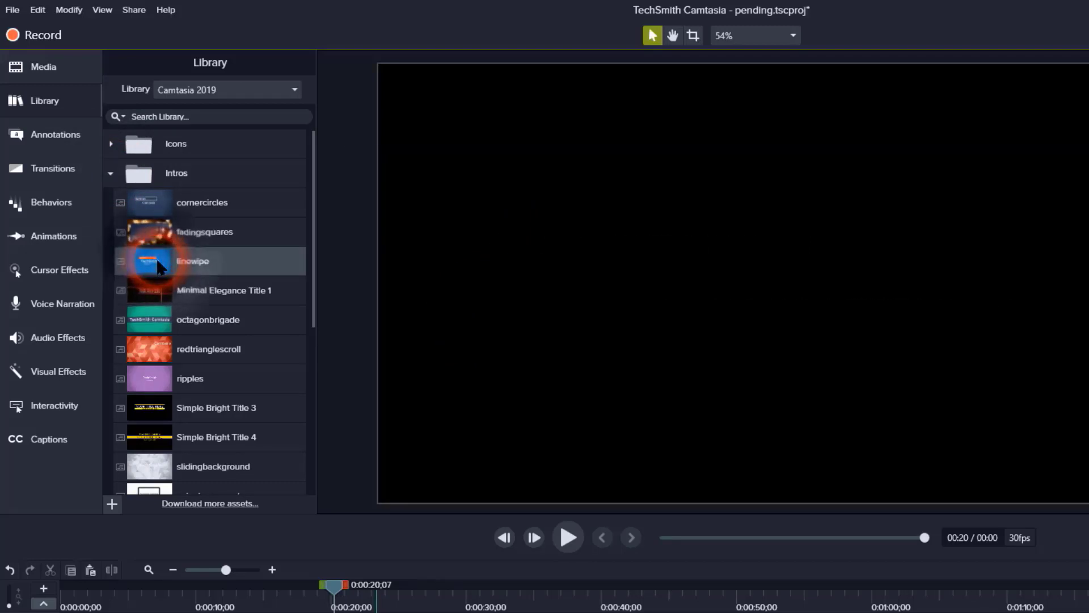
{"action": "double_click", "coordinate": [157, 260]}
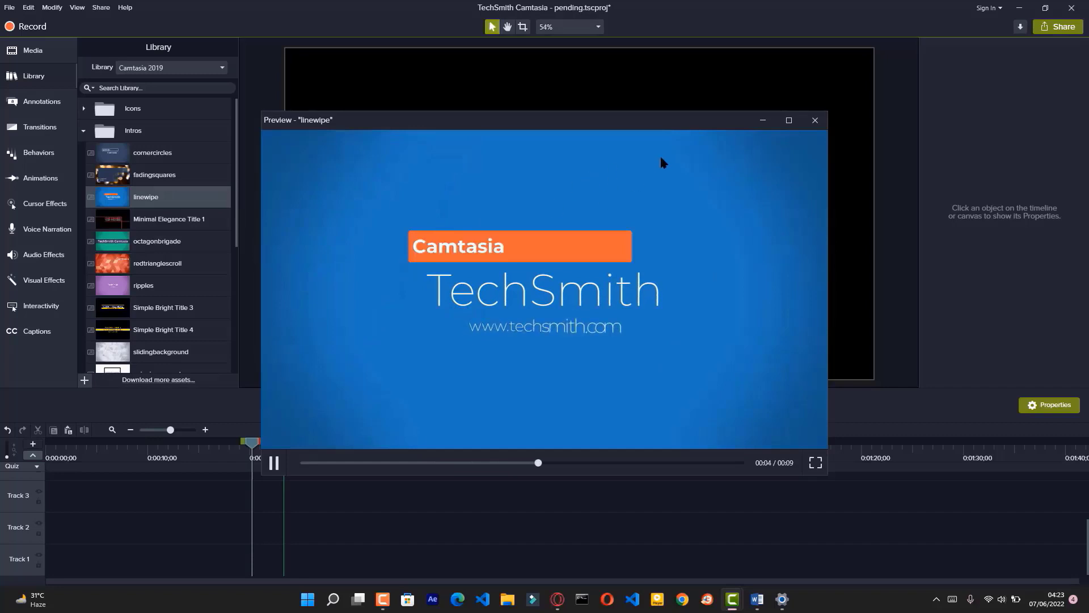
{"action": "left_click", "coordinate": [815, 120]}
Preview the Minimal Elegance Title 1, ripples and Simple Bright Title 3 intros
{"action": "double_click", "coordinate": [156, 221]}
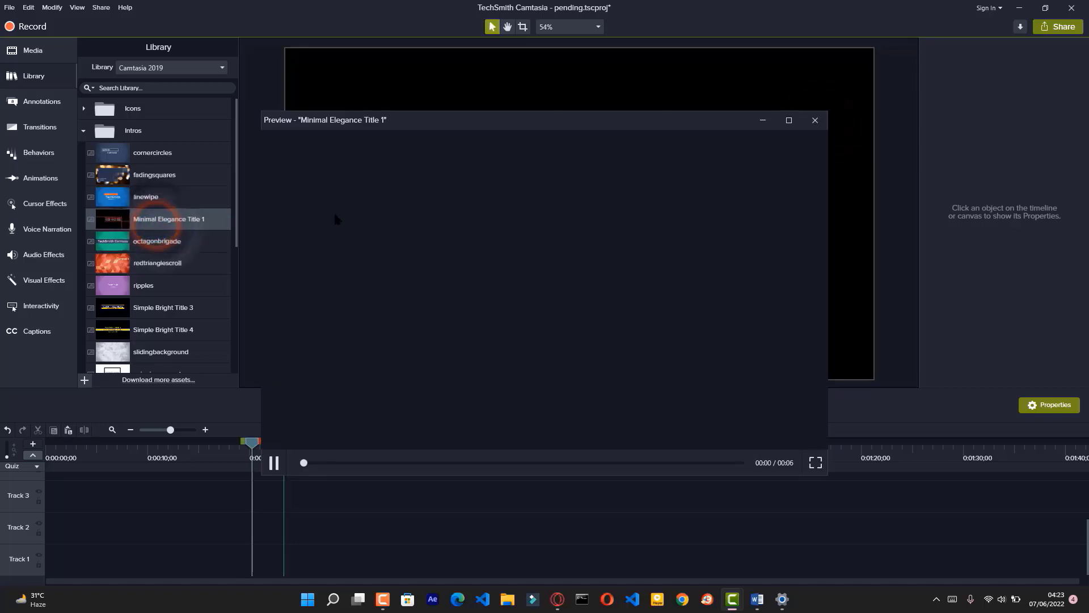
{"action": "left_click", "coordinate": [815, 121]}
{"action": "left_click", "coordinate": [154, 286]}
{"action": "double_click", "coordinate": [154, 287]}
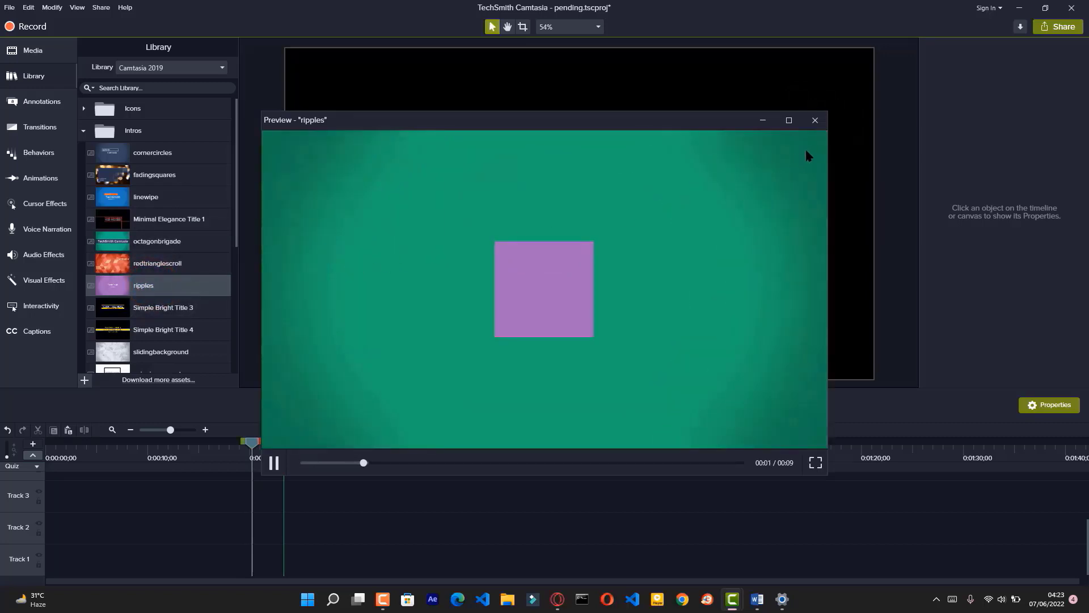
{"action": "left_click", "coordinate": [815, 120]}
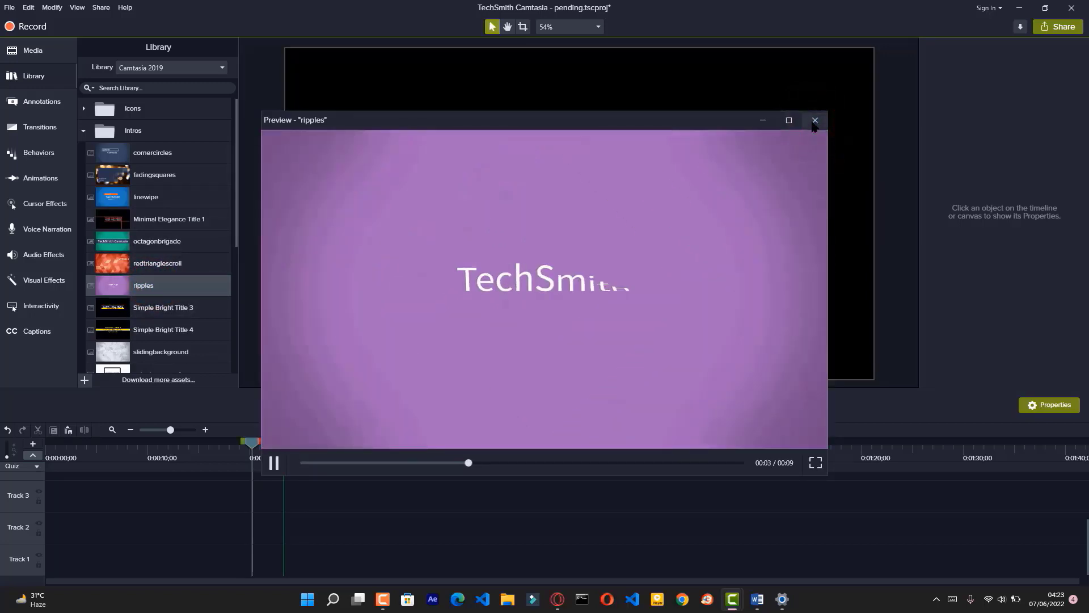
{"action": "double_click", "coordinate": [146, 311]}
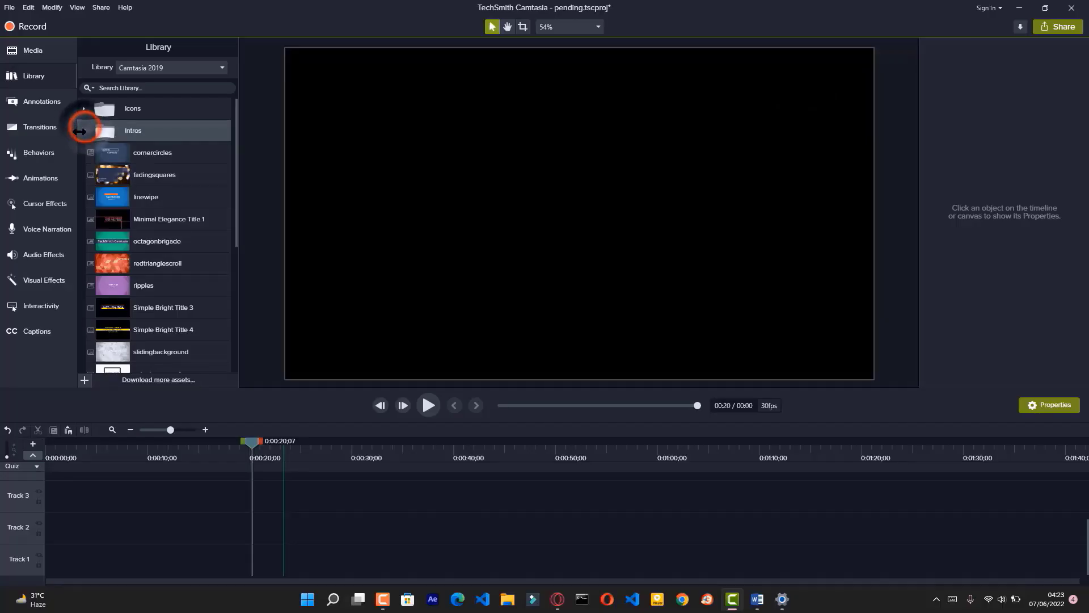
Switch from the Intros folder to the Lower Thirds folder in the library and preview the circleripple-01 lower third
{"action": "left_click", "coordinate": [83, 130]}
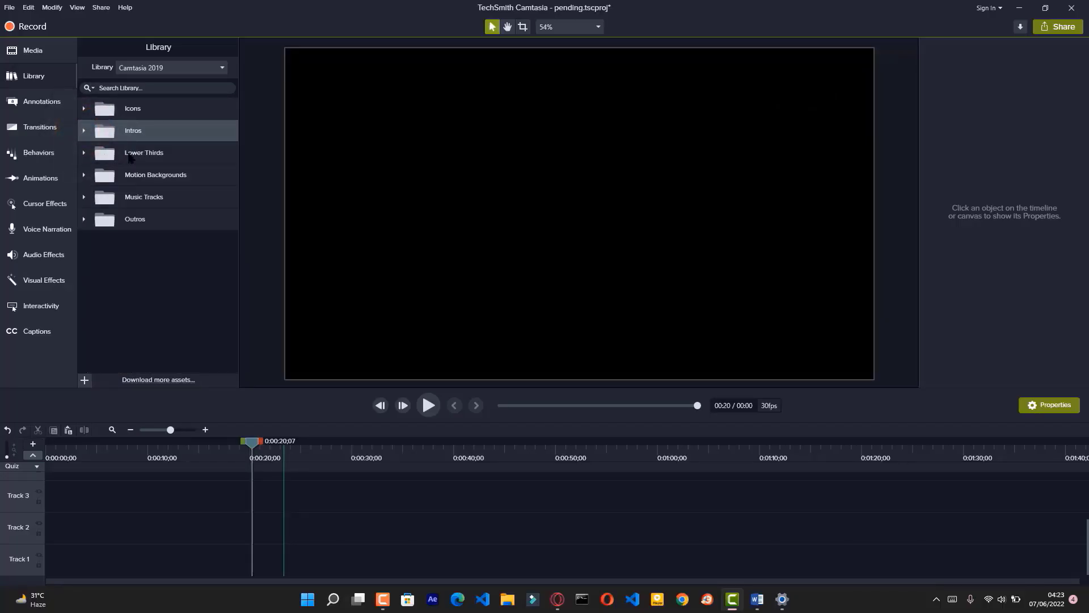
{"action": "left_click", "coordinate": [84, 153]}
{"action": "scroll", "coordinate": [159, 256], "scroll_direction": "down", "scroll_amount": 3}
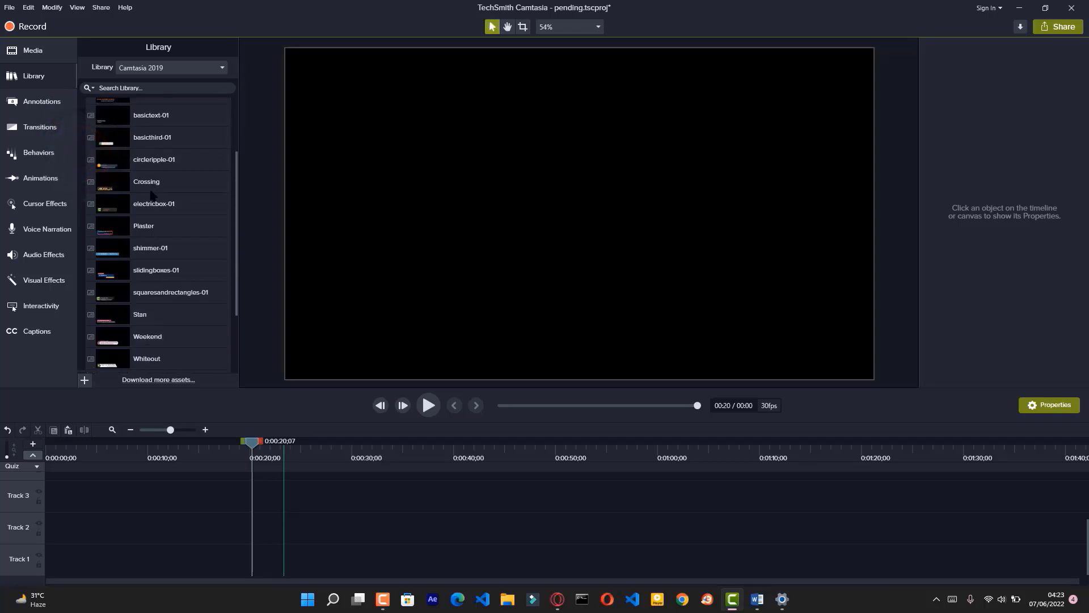
{"action": "scroll", "coordinate": [167, 300], "scroll_direction": "up", "scroll_amount": 2}
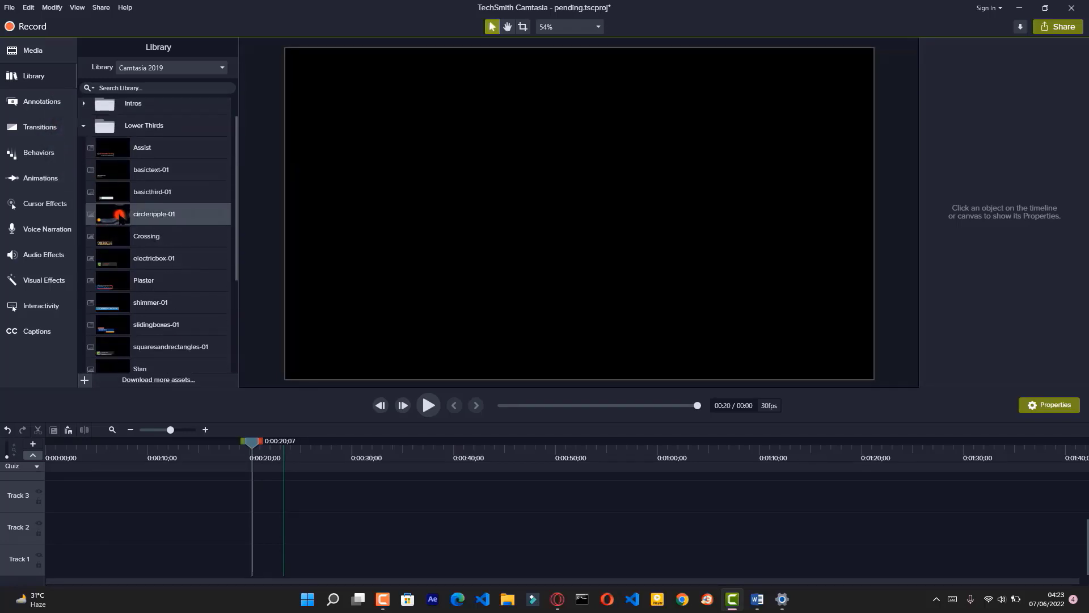
{"action": "double_click", "coordinate": [121, 218]}
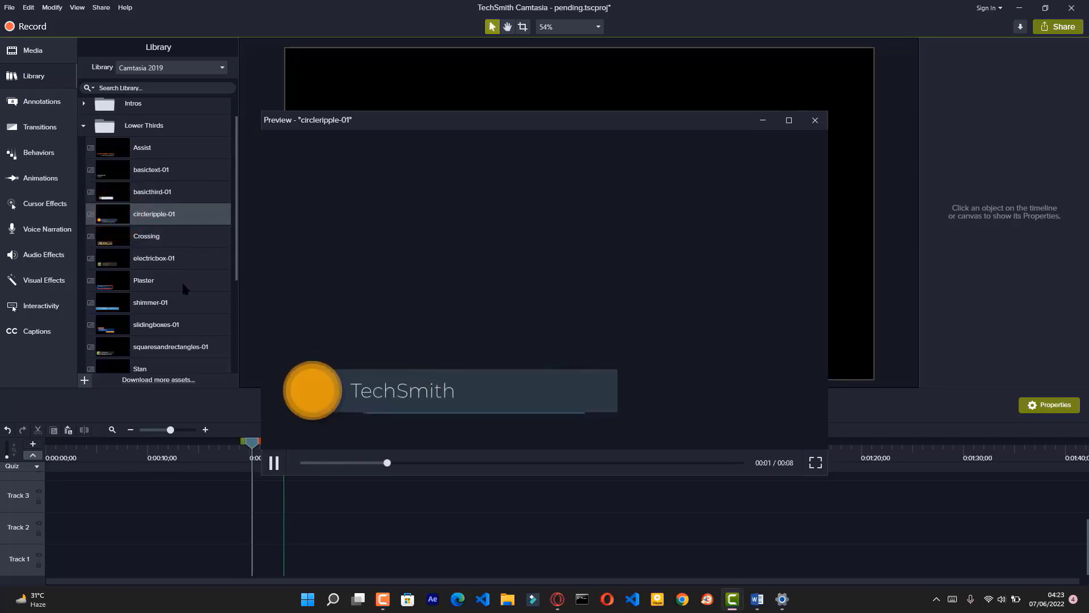
{"action": "left_click", "coordinate": [815, 120]}
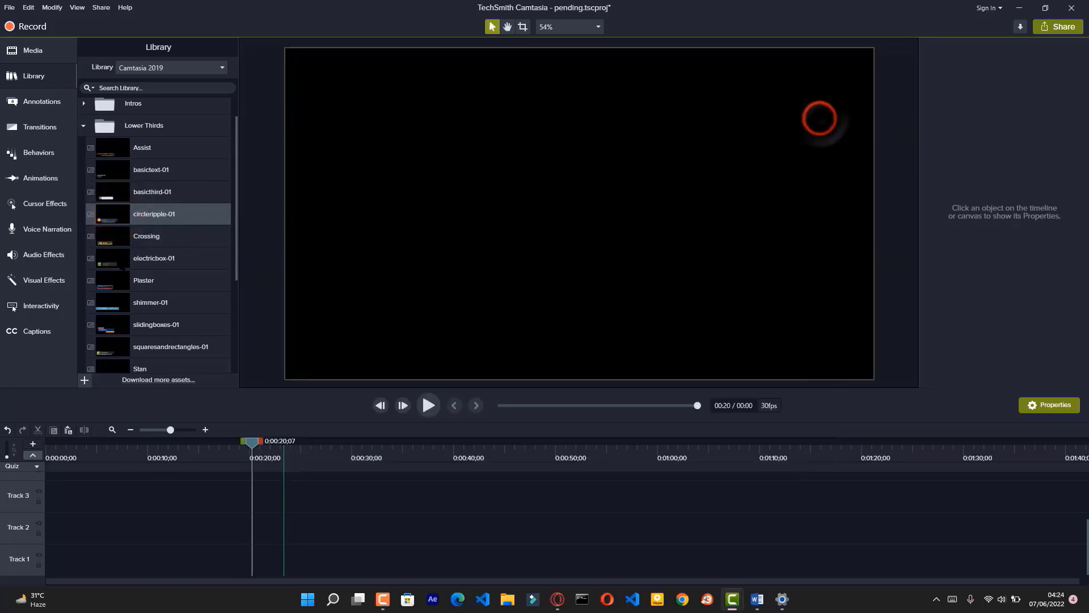
Preview the electricbox-01, Plaster and shimmer-01 lower thirds, and collapse the Lower Thirds folder
{"action": "double_click", "coordinate": [114, 258]}
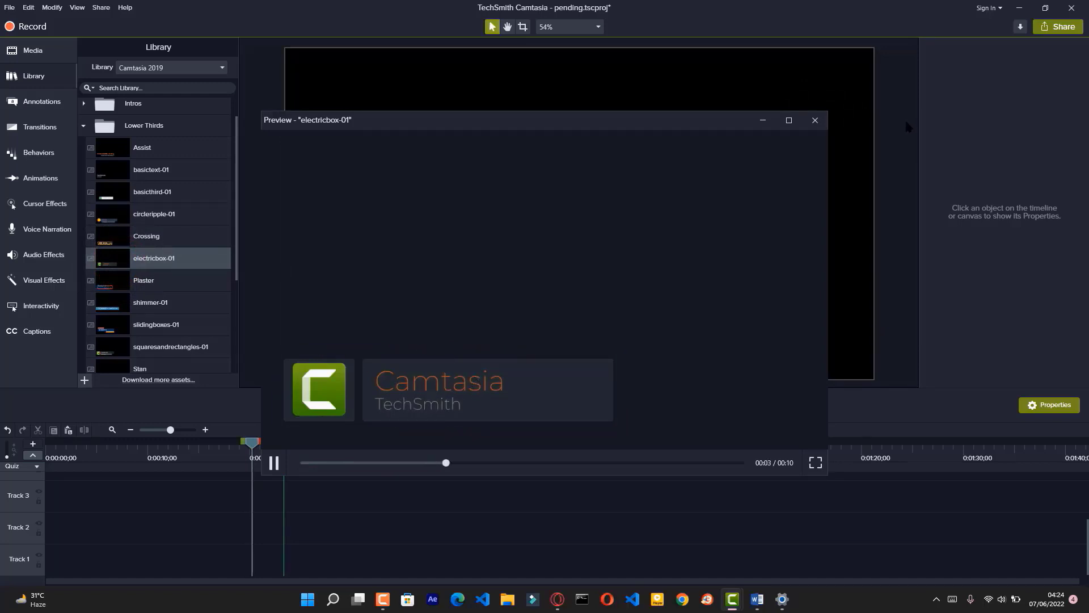
{"action": "left_click", "coordinate": [815, 120]}
{"action": "double_click", "coordinate": [141, 281]}
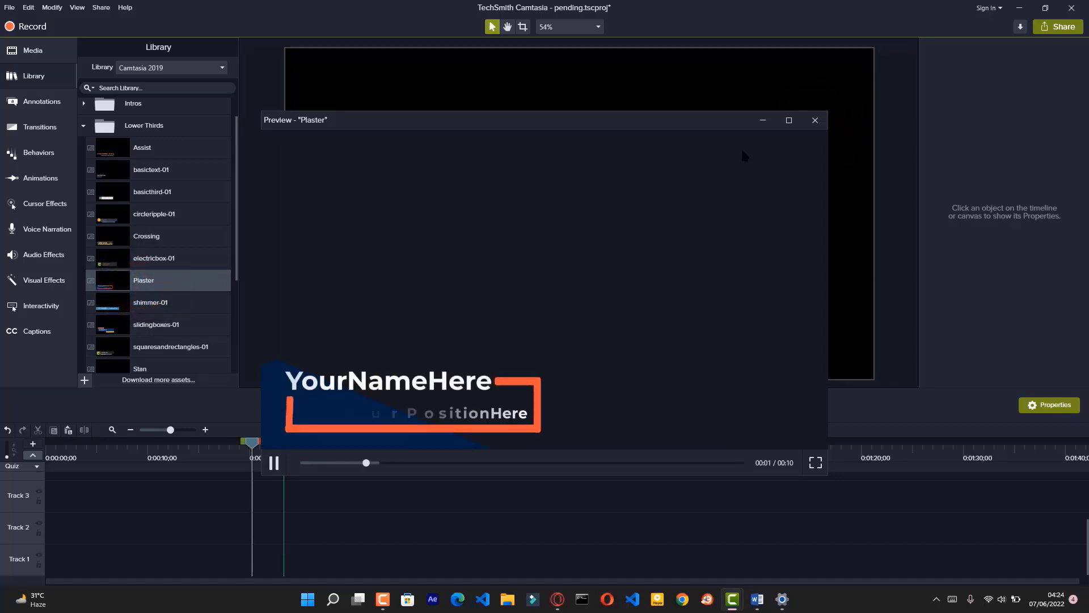
{"action": "left_click", "coordinate": [815, 119]}
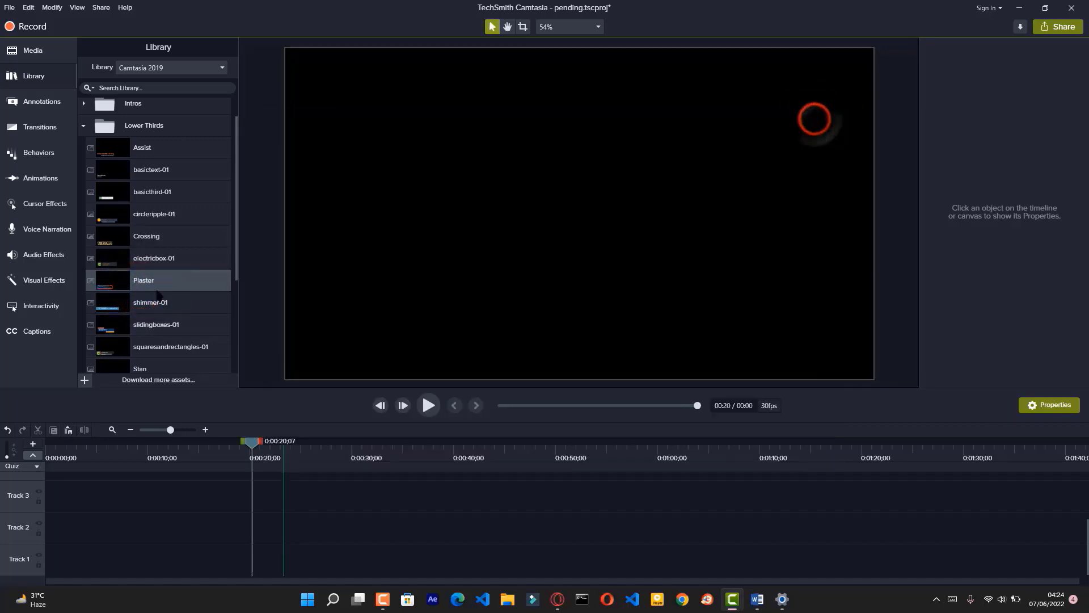
{"action": "double_click", "coordinate": [148, 301]}
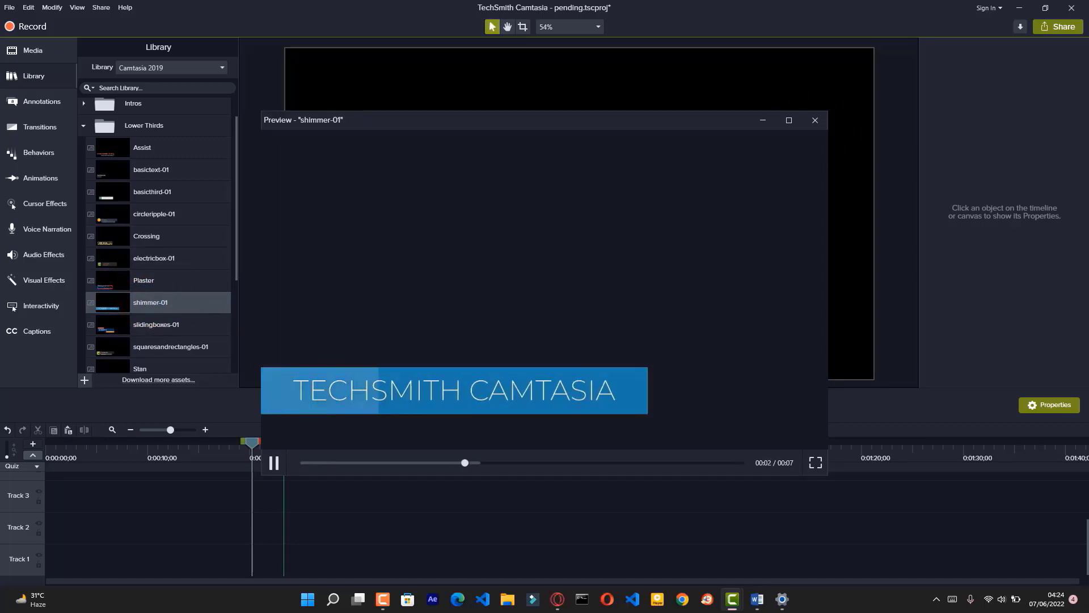
{"action": "left_click", "coordinate": [815, 119]}
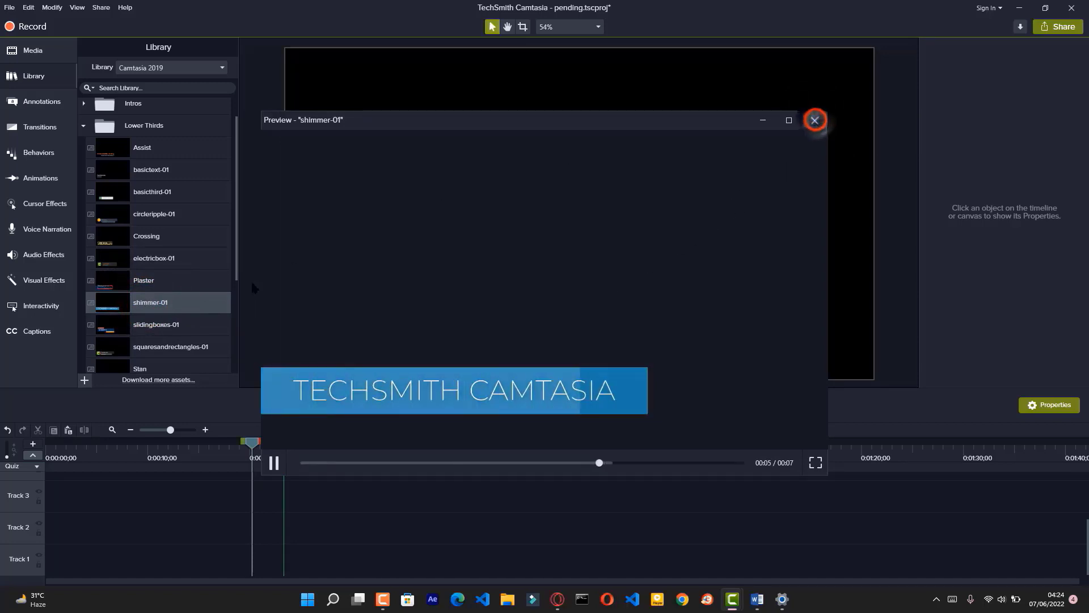
{"action": "scroll", "coordinate": [143, 322], "scroll_direction": "down", "scroll_amount": 1}
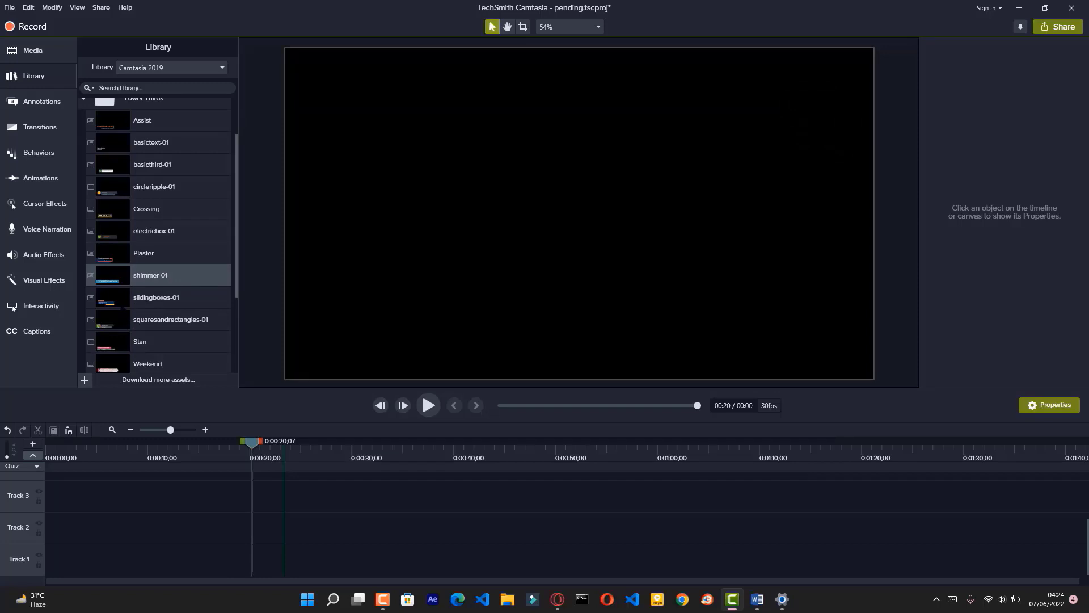
{"action": "left_click", "coordinate": [83, 99]}
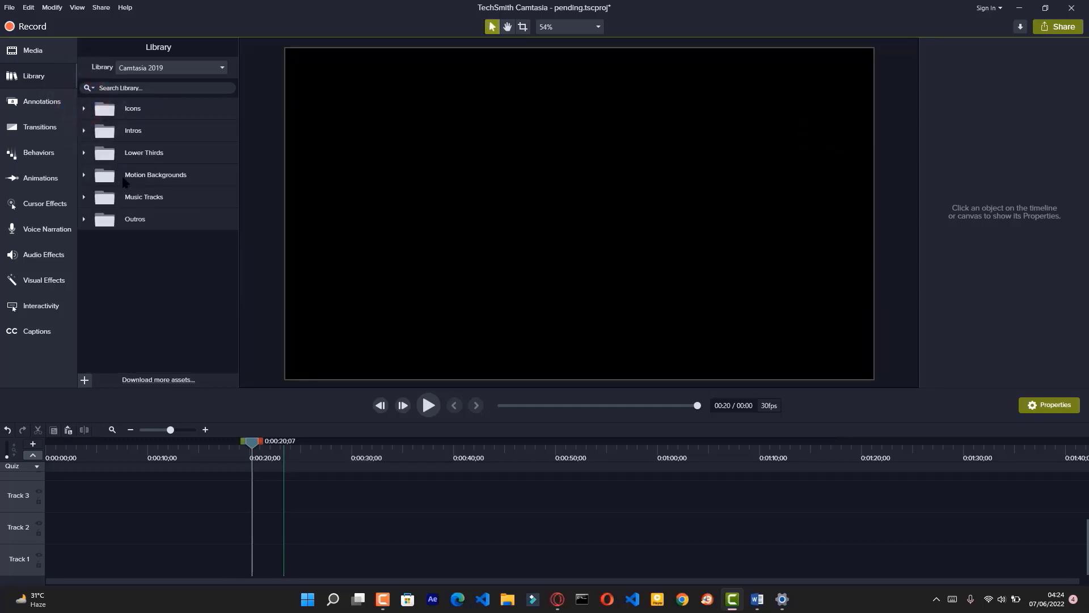
Expand the library's Motion Backgrounds folder and preview the flyingapps and morphingtriangles backgrounds
{"action": "left_click", "coordinate": [84, 176]}
{"action": "scroll", "coordinate": [88, 180], "scroll_direction": "down", "scroll_amount": 2}
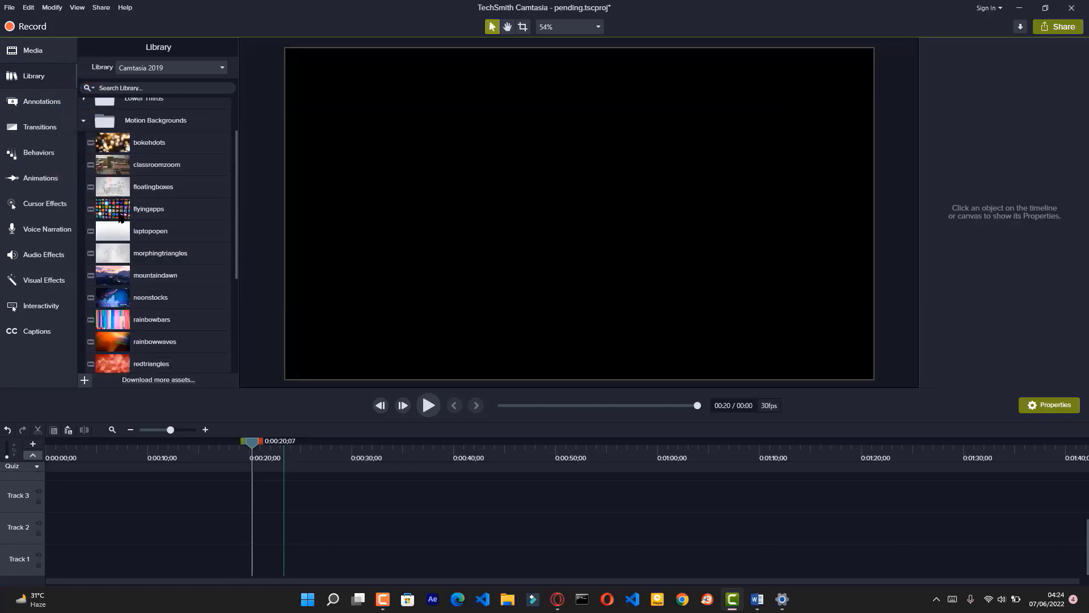
{"action": "left_click", "coordinate": [119, 215]}
{"action": "double_click", "coordinate": [119, 215]}
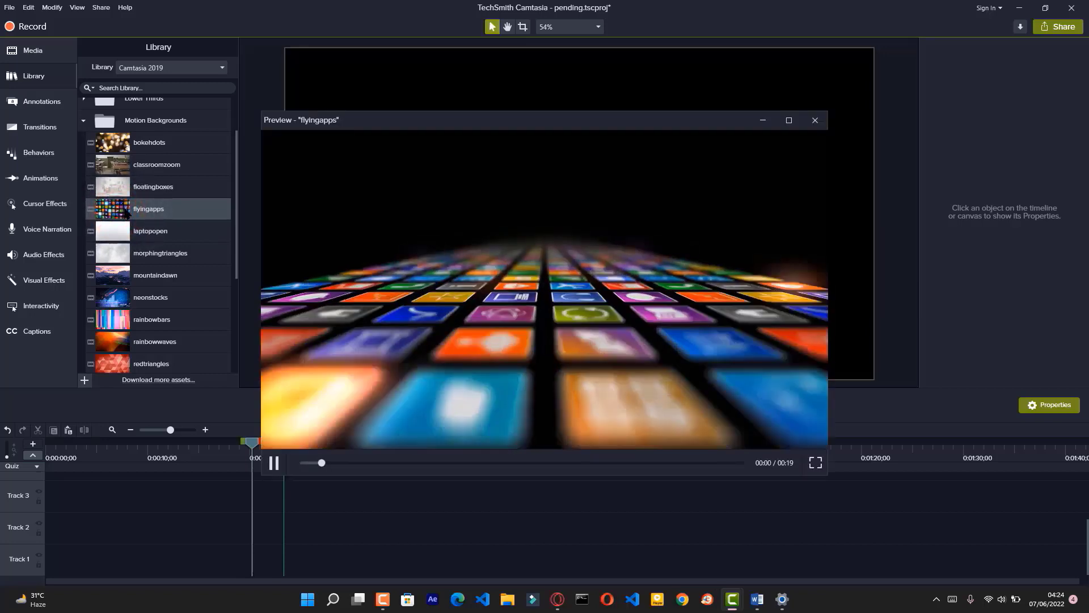
{"action": "left_click", "coordinate": [815, 119]}
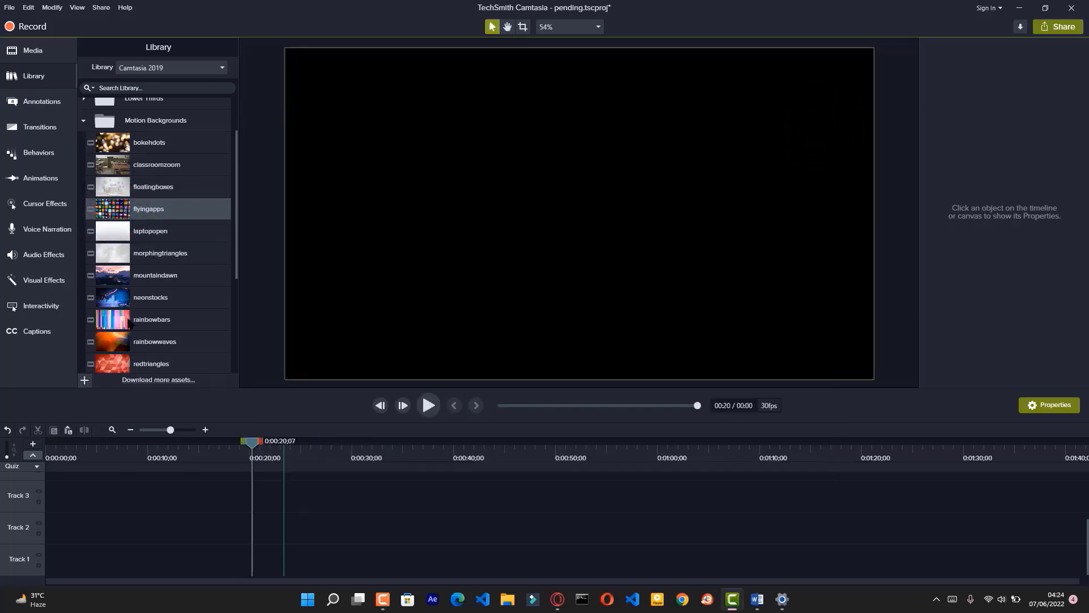
{"action": "double_click", "coordinate": [113, 253]}
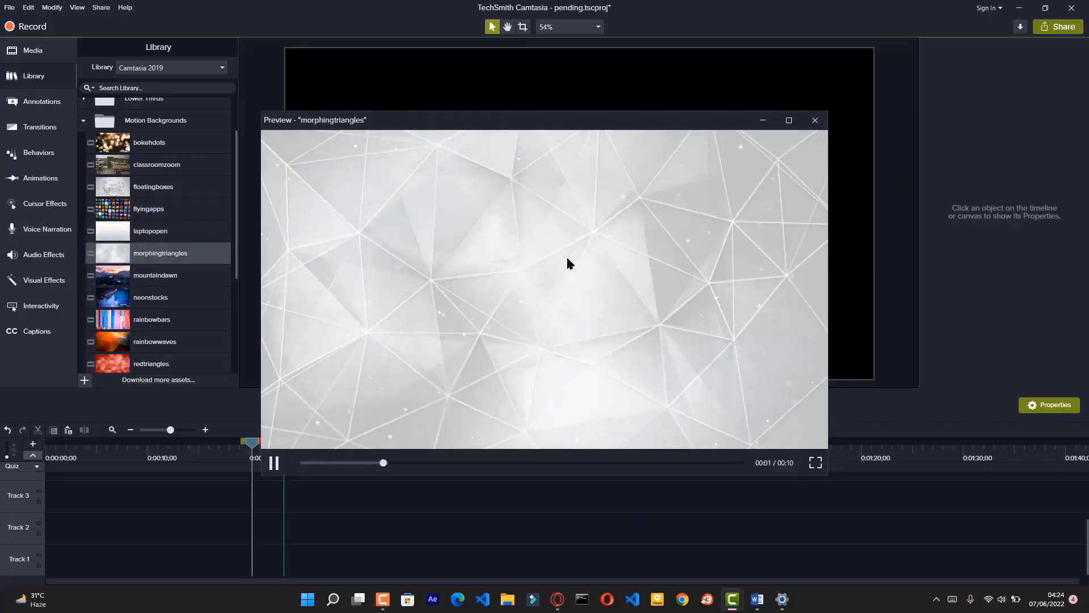
{"action": "left_click", "coordinate": [815, 119]}
Place the morphingtriangles background at the start of Track 2, delete it again, and collapse the Motion Backgrounds folder
{"action": "left_click_drag", "start_coordinate": [165, 253], "coordinate": [35, 538]}
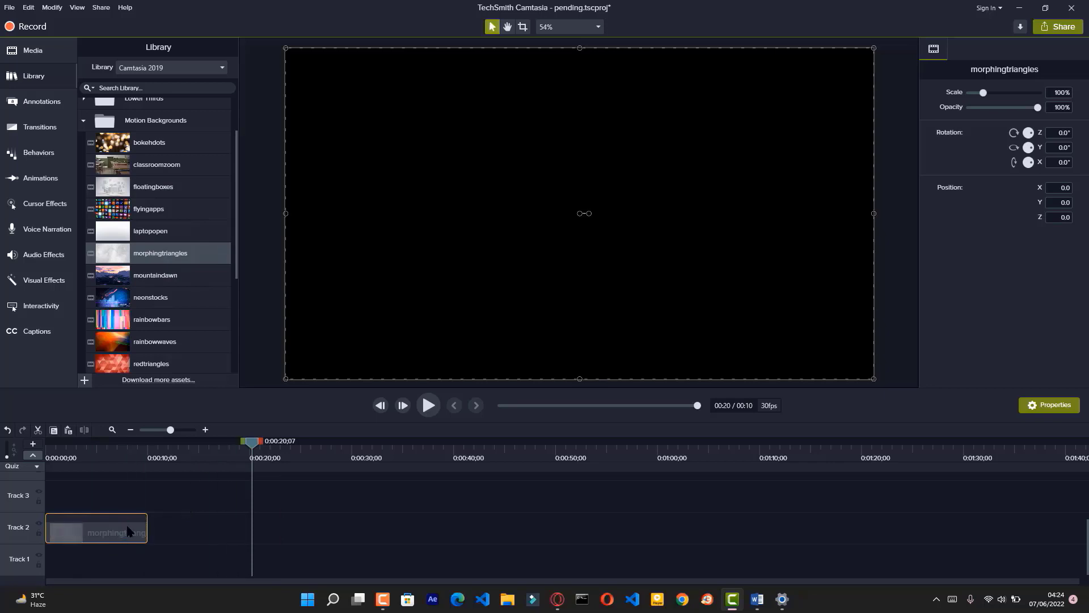
{"action": "key", "text": "Delete"}
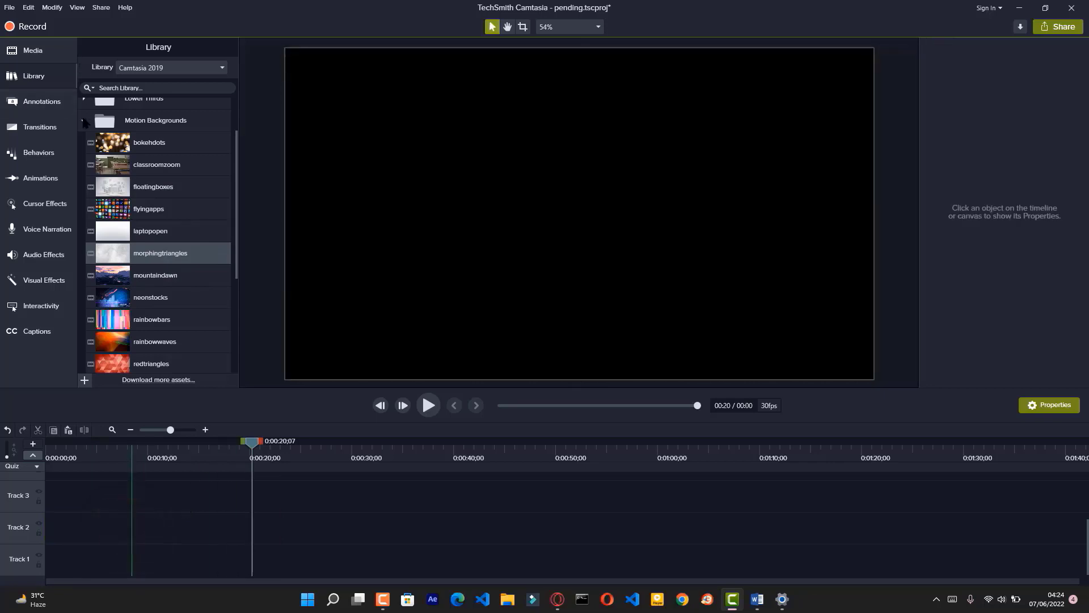
{"action": "left_click", "coordinate": [84, 121]}
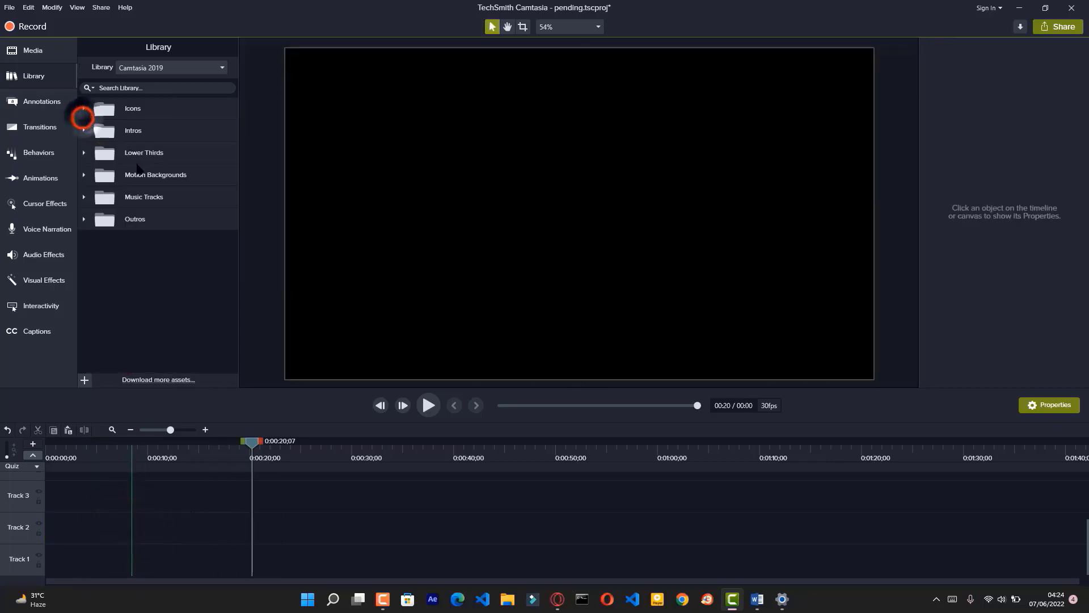
Expand the library's Music Tracks folder and look through its tracks
{"action": "left_click", "coordinate": [84, 197]}
{"action": "scroll", "coordinate": [163, 223], "scroll_direction": "down", "scroll_amount": 3}
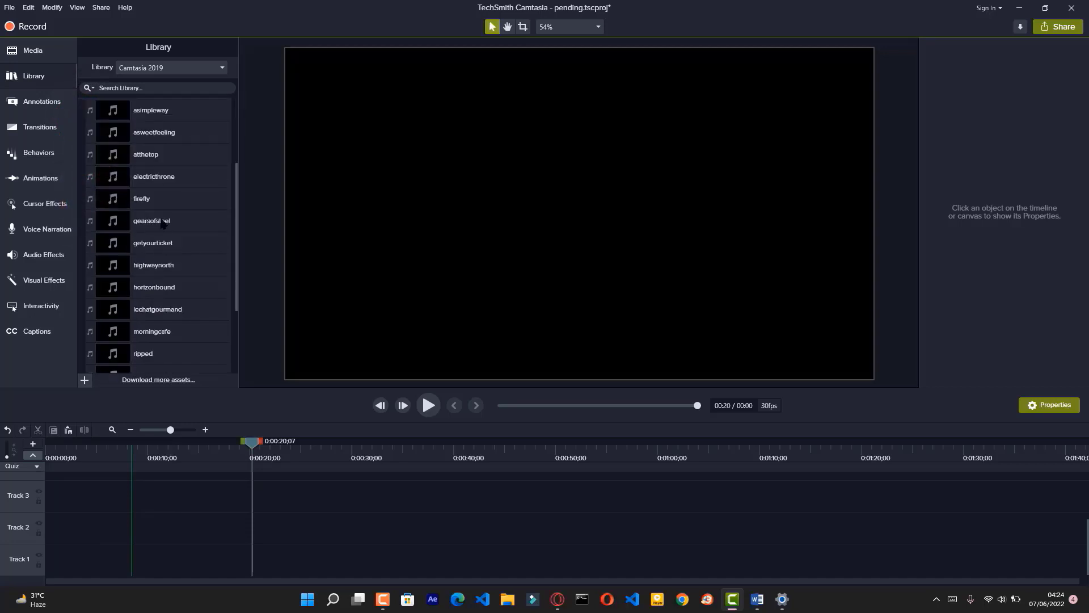
{"action": "scroll", "coordinate": [162, 223], "scroll_direction": "up", "scroll_amount": 3}
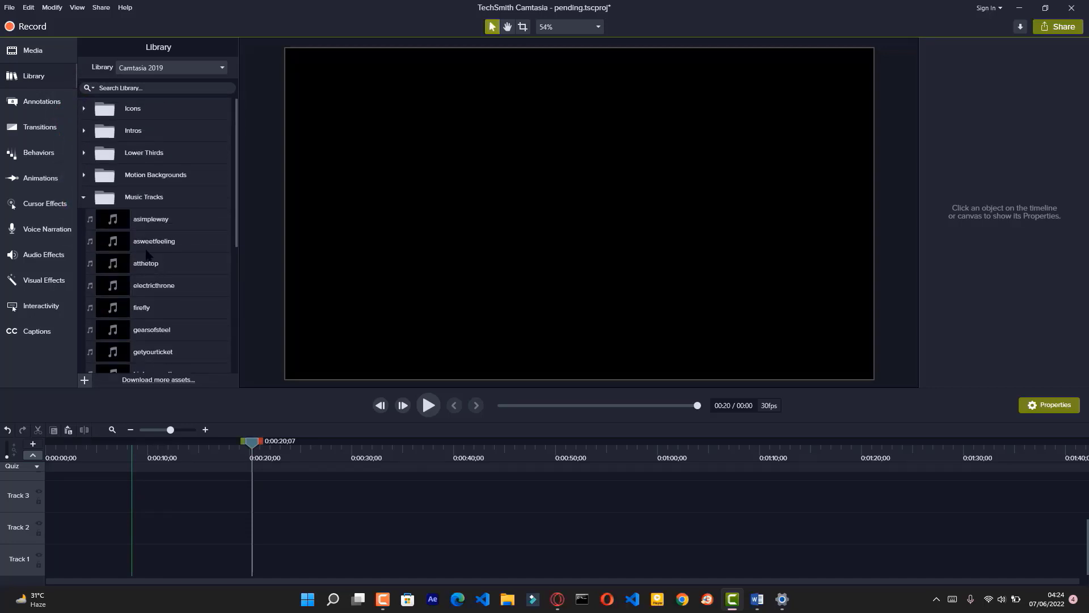
{"action": "scroll", "coordinate": [140, 223], "scroll_direction": "down", "scroll_amount": 3}
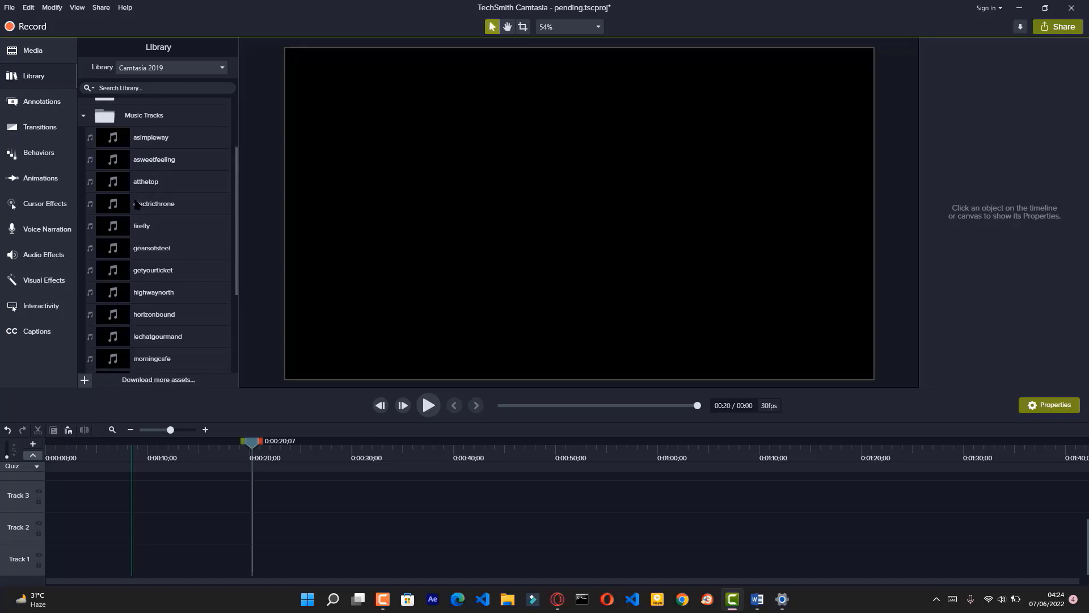
Place the atthetop music track at the start of Track 1, delete it again, and collapse the Music Tracks folder
{"action": "left_click_drag", "start_coordinate": [112, 180], "coordinate": [25, 551]}
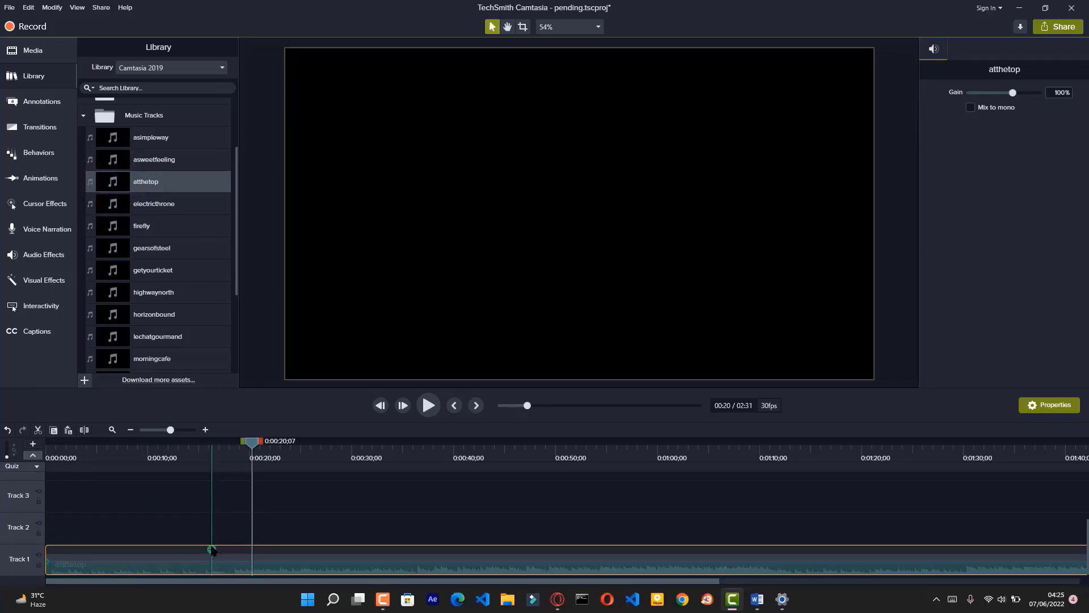
{"action": "key", "text": "Delete"}
{"action": "left_click", "coordinate": [205, 565]}
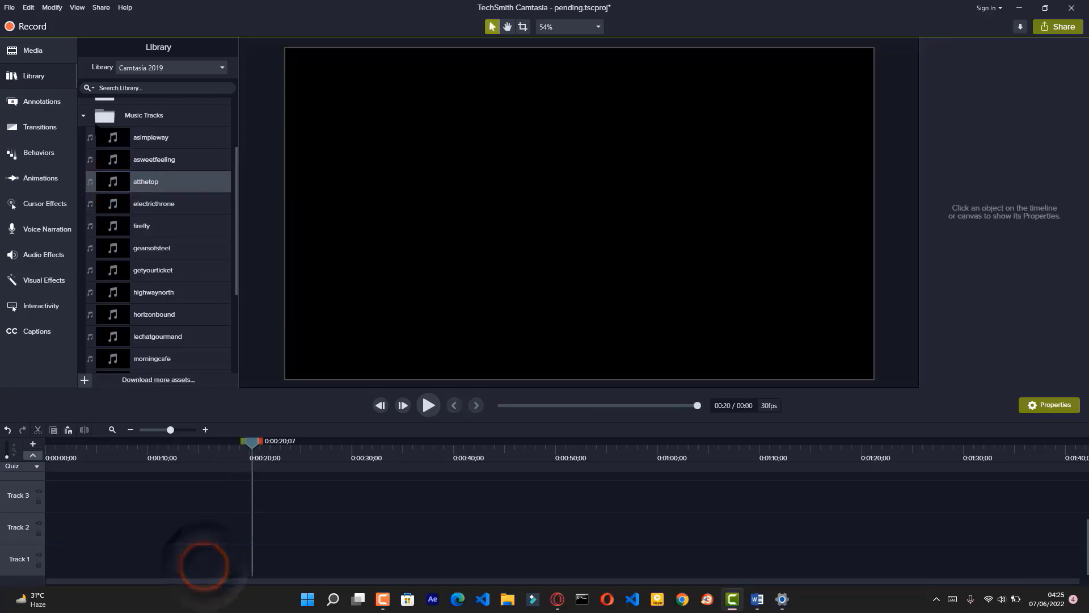
{"action": "left_click", "coordinate": [83, 116]}
Expand the library's Outros folder and preview Simple Bright Outro 5
{"action": "left_click", "coordinate": [83, 219]}
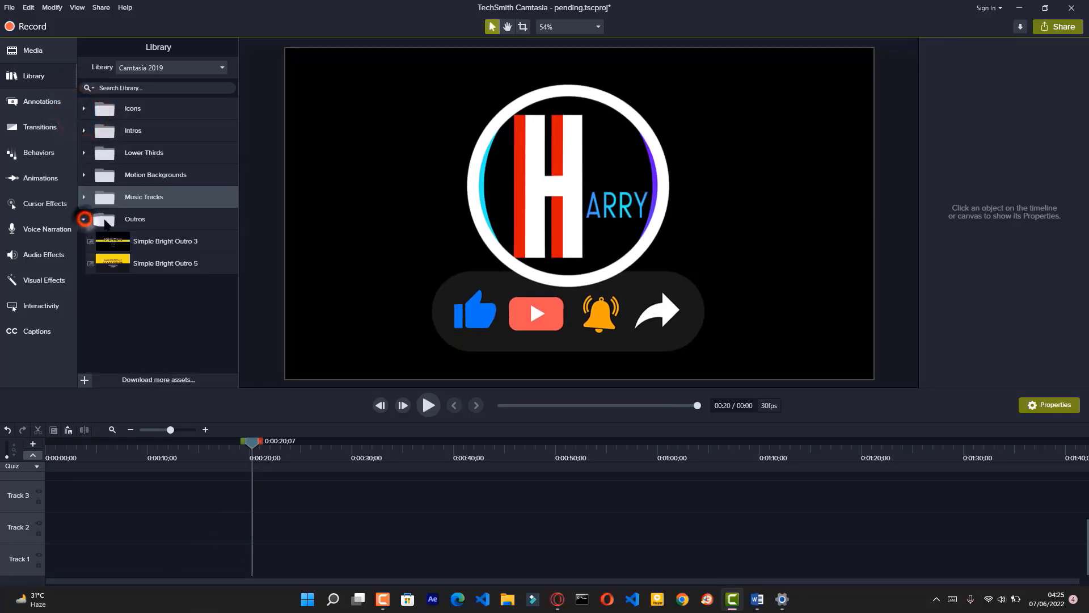
{"action": "left_click_drag", "start_coordinate": [129, 263], "coordinate": [151, 269]}
{"action": "double_click", "coordinate": [152, 268]}
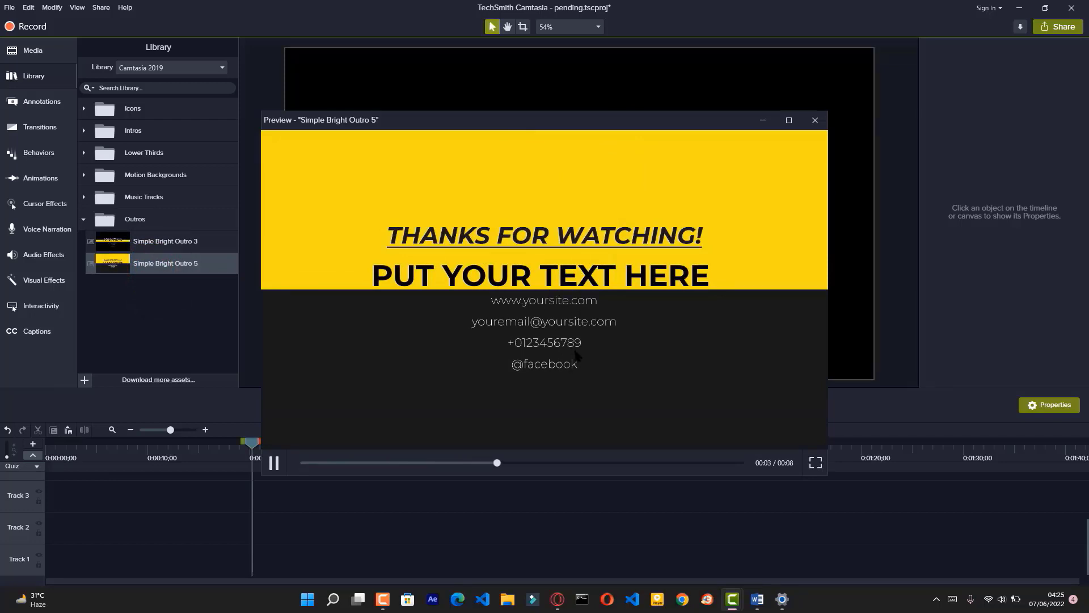
Look through the annotation categories: callouts, arrows and lines, shapes, blur and highlight, sketch motion and keystroke callouts
{"action": "left_click", "coordinate": [34, 104]}
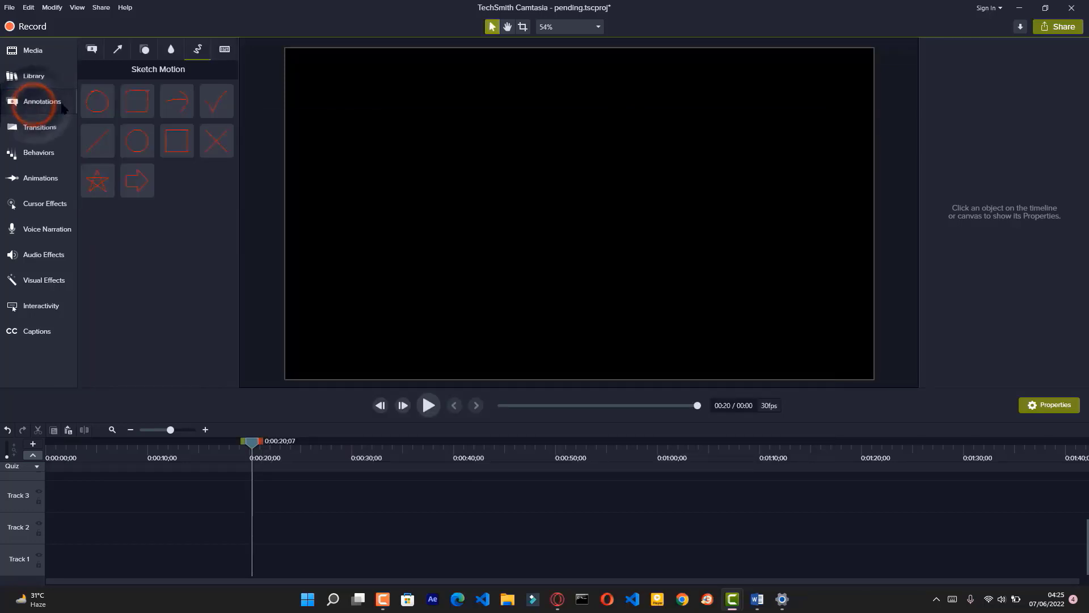
{"action": "left_click", "coordinate": [91, 48]}
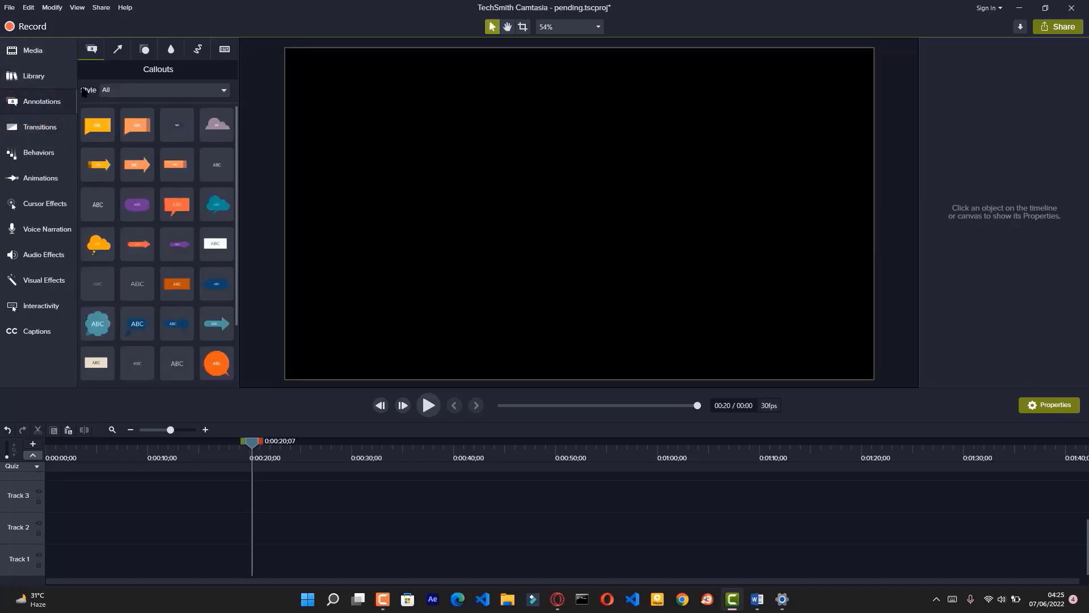
{"action": "left_click", "coordinate": [118, 50]}
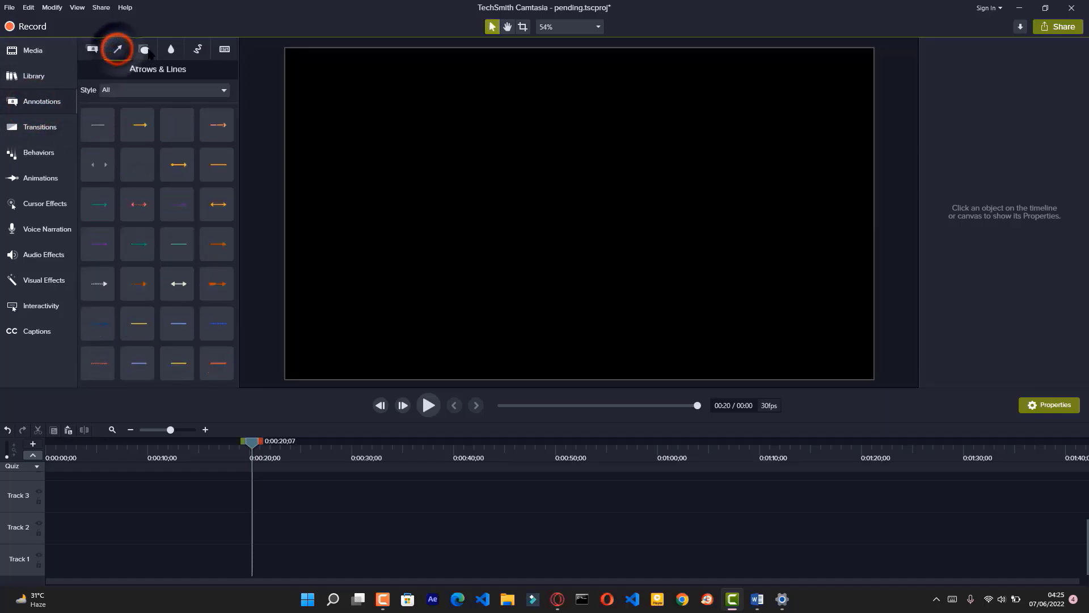
{"action": "left_click", "coordinate": [145, 49]}
{"action": "left_click", "coordinate": [167, 51]}
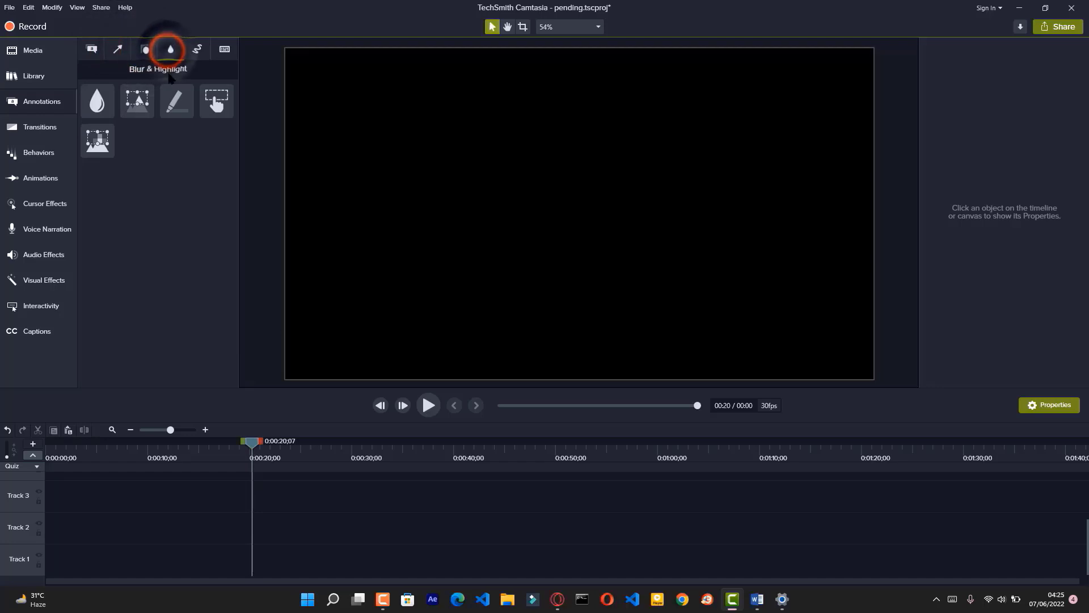
{"action": "left_click", "coordinate": [198, 49]}
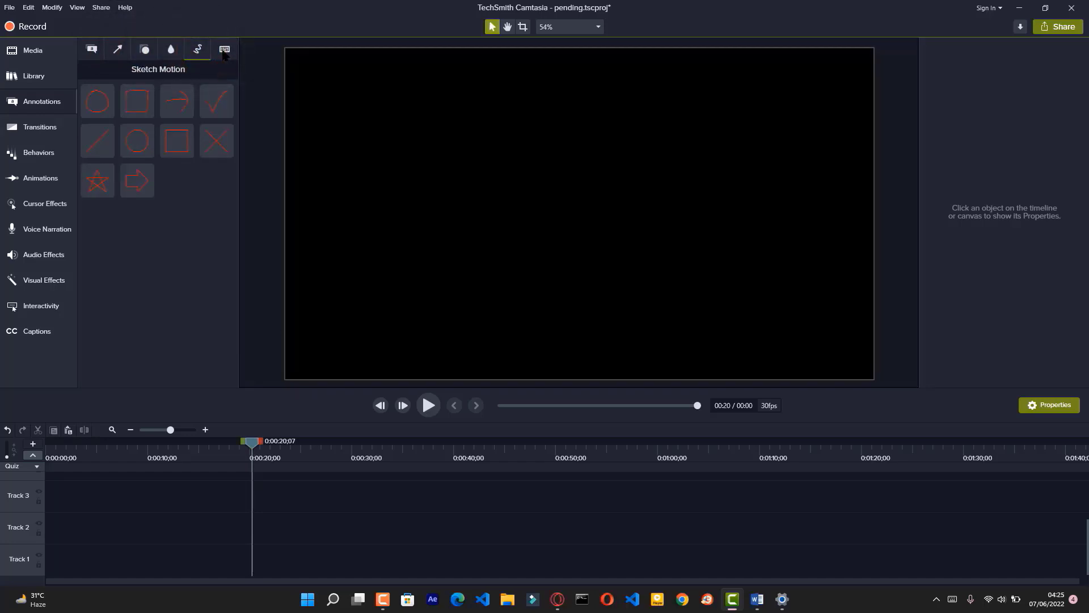
{"action": "left_click", "coordinate": [224, 48]}
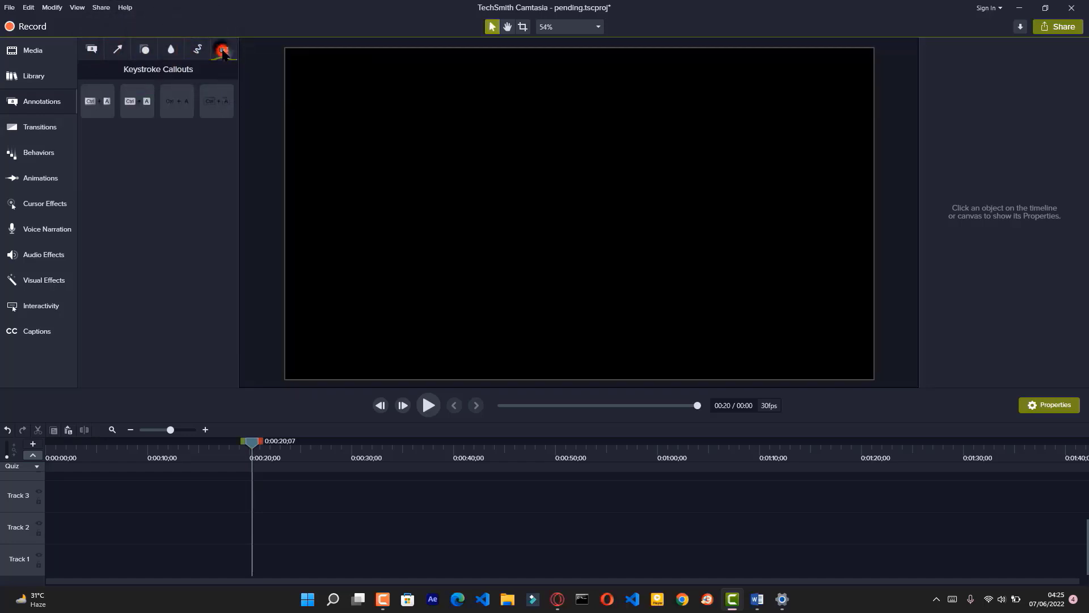
Add the white text rectangle callout at the start of Track 1 and move the playhead to 0:00:03;07
{"action": "left_click", "coordinate": [93, 51]}
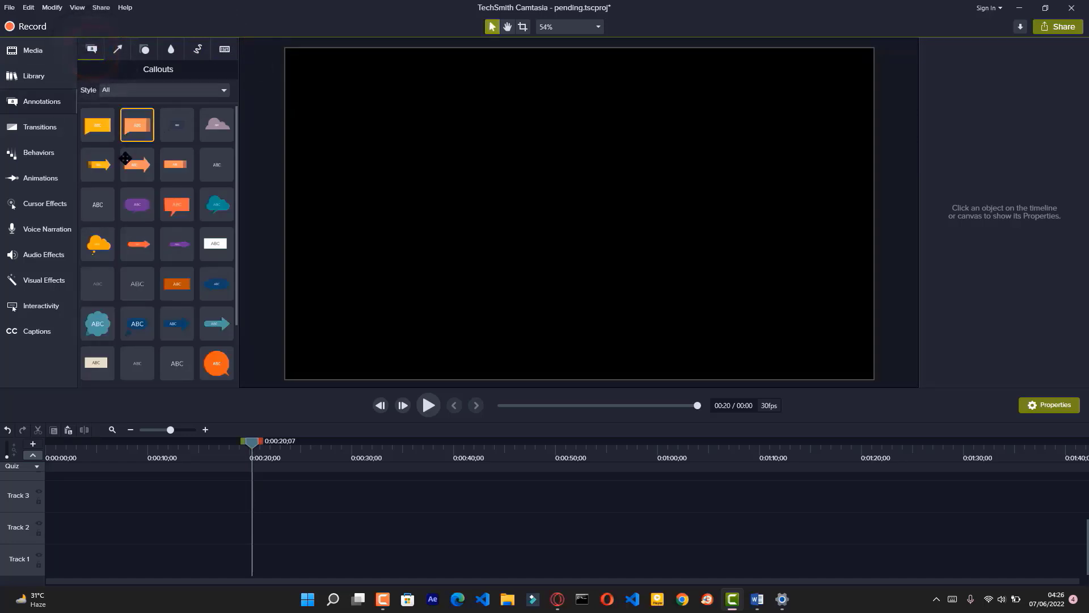
{"action": "scroll", "coordinate": [163, 180], "scroll_direction": "down", "scroll_amount": 1}
{"action": "left_click", "coordinate": [220, 176]}
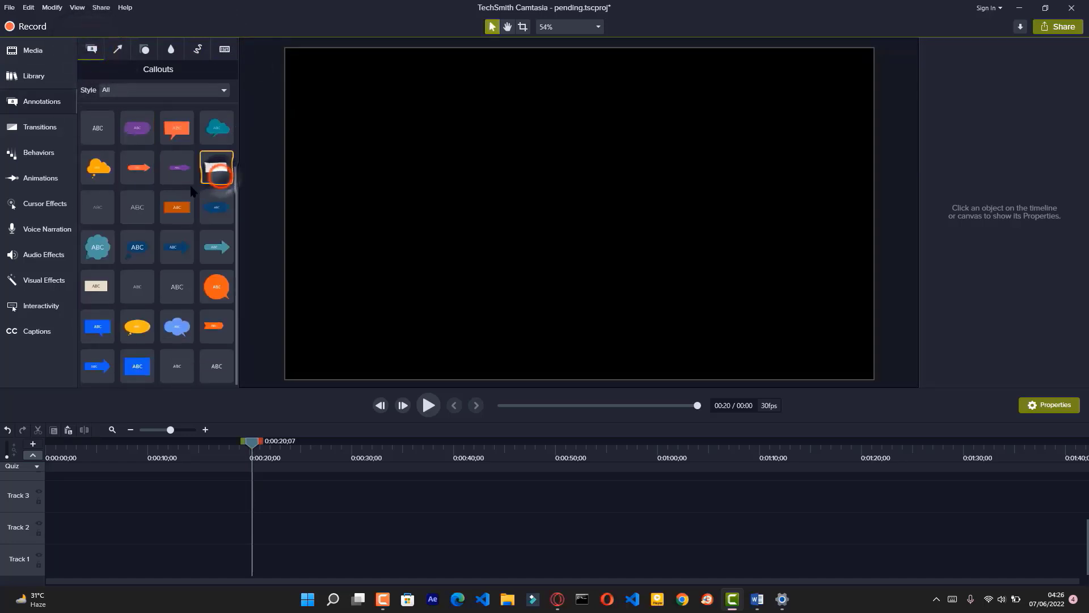
{"action": "left_click_drag", "start_coordinate": [219, 175], "coordinate": [62, 559]}
{"action": "left_click", "coordinate": [78, 463]}
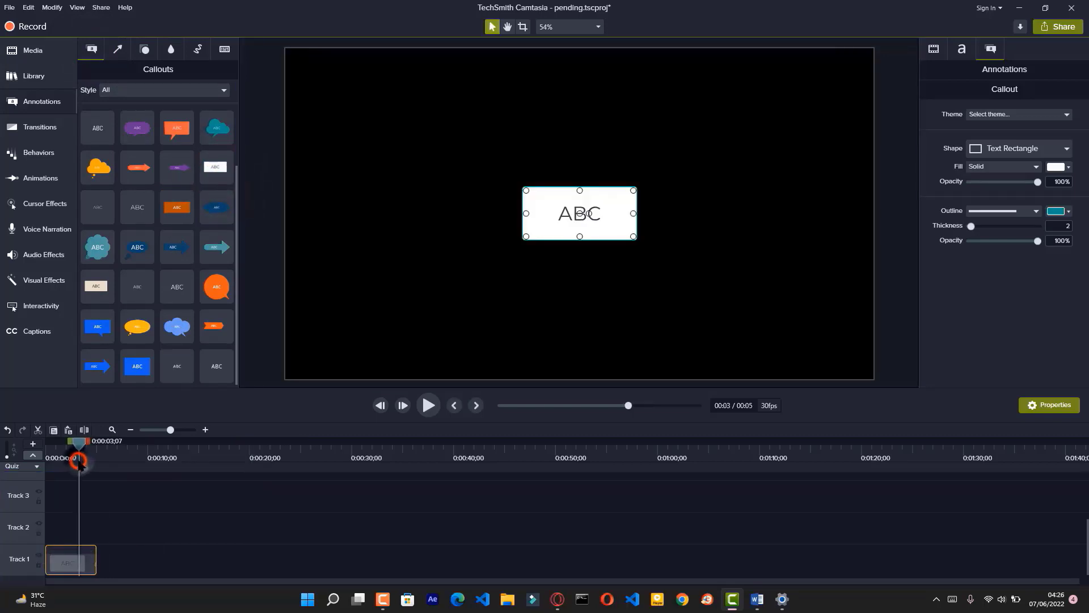
Fill the text rectangle callout with red (#E41414) and lower its fill opacity to 84%
{"action": "left_click", "coordinate": [1068, 167]}
{"action": "left_click", "coordinate": [1043, 222]}
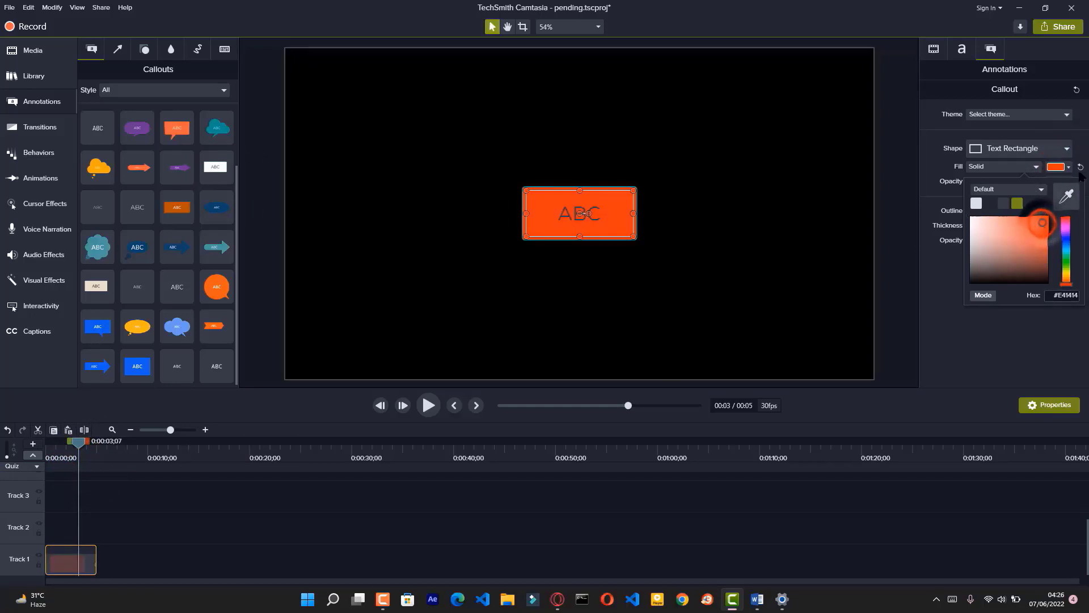
{"action": "left_click", "coordinate": [940, 315]}
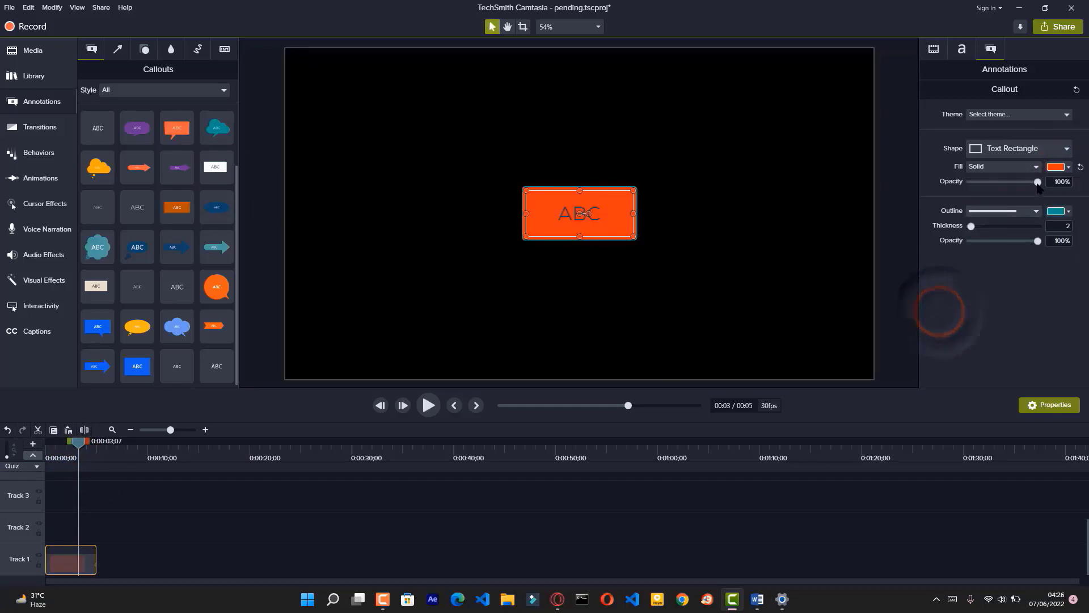
{"action": "left_click_drag", "start_coordinate": [1037, 181], "coordinate": [1028, 184]}
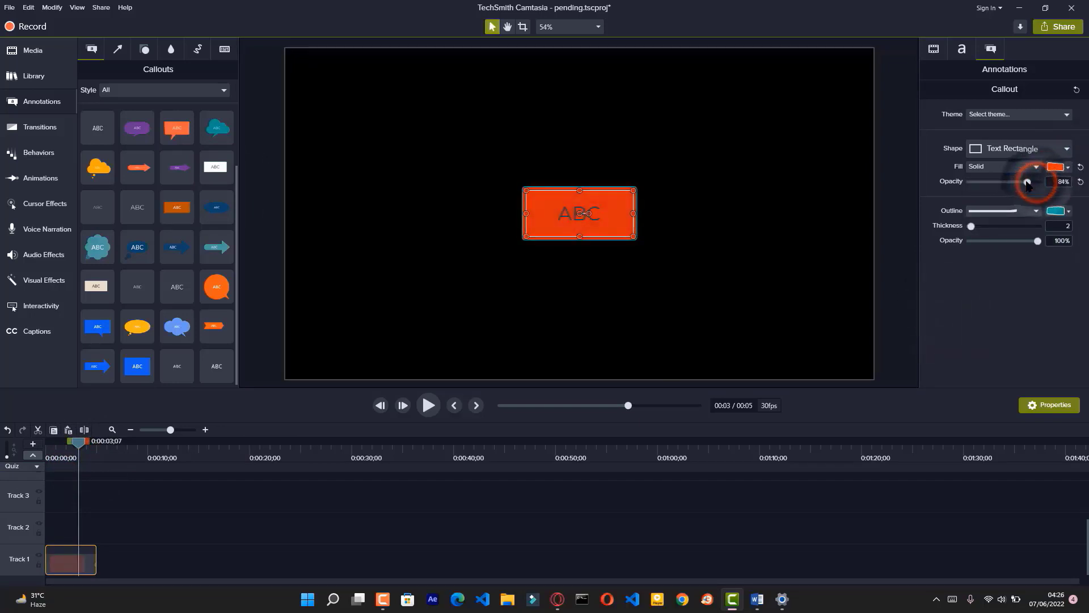
Check the callout's outline colour options and its text properties, hiding and restoring the properties display in between
{"action": "left_click", "coordinate": [1051, 212]}
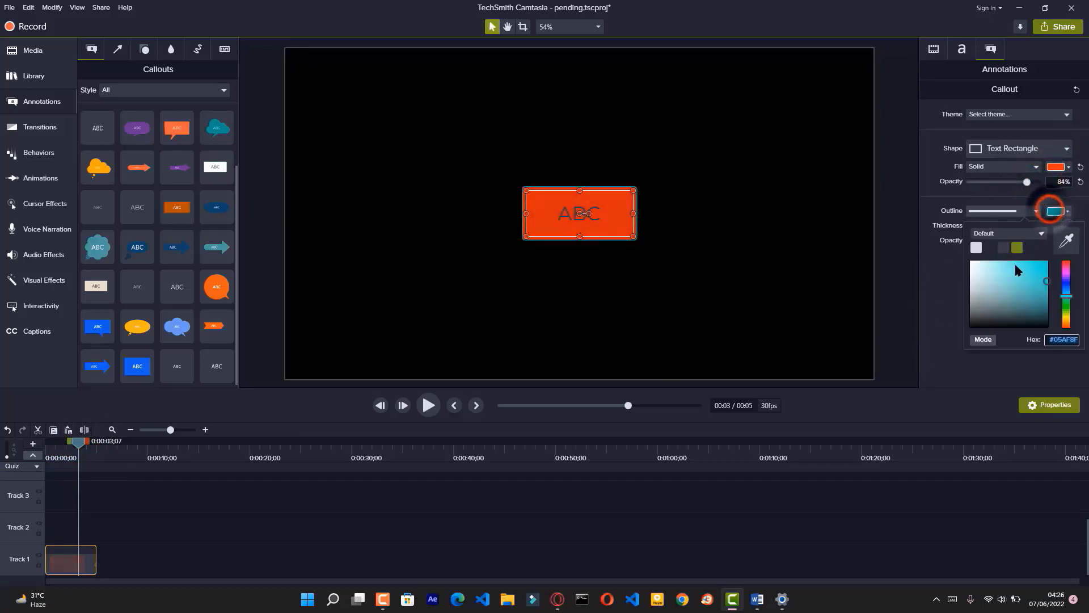
{"action": "left_click", "coordinate": [906, 303]}
{"action": "left_click", "coordinate": [1049, 404]}
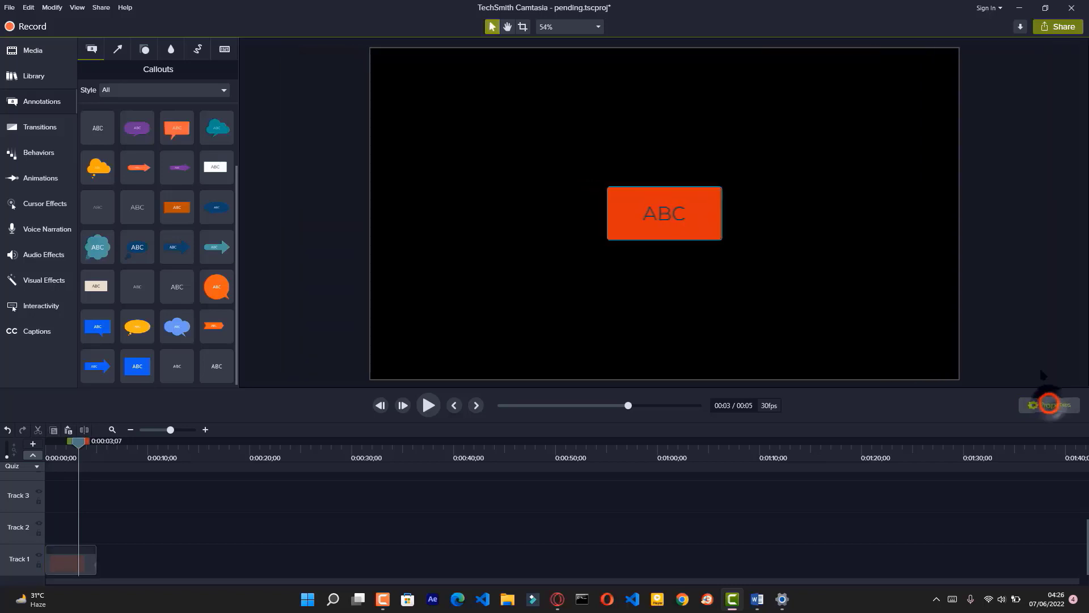
{"action": "left_click", "coordinate": [83, 559]}
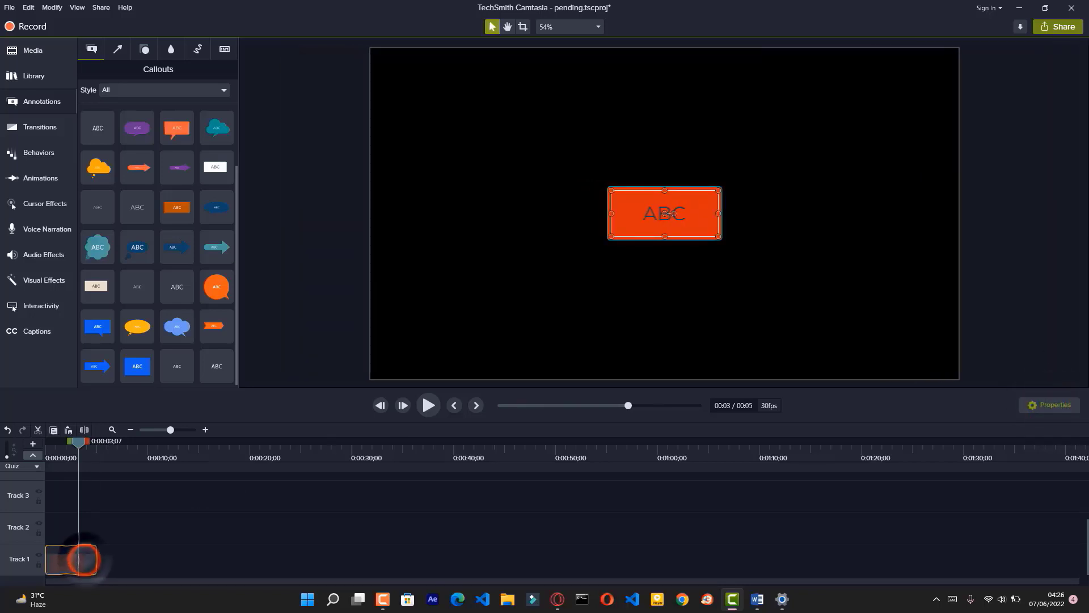
{"action": "left_click", "coordinate": [1050, 404]}
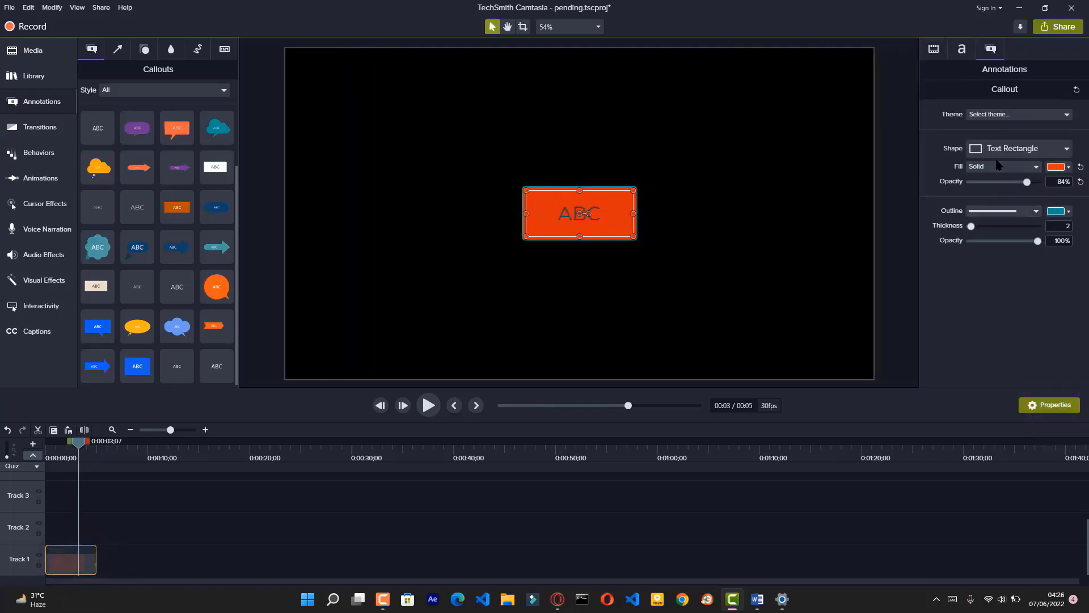
{"action": "left_click", "coordinate": [961, 49]}
Browse the arrows and lines, shapes, and blur and highlight annotations, and delete the callout from Track 1
{"action": "left_click", "coordinate": [118, 49]}
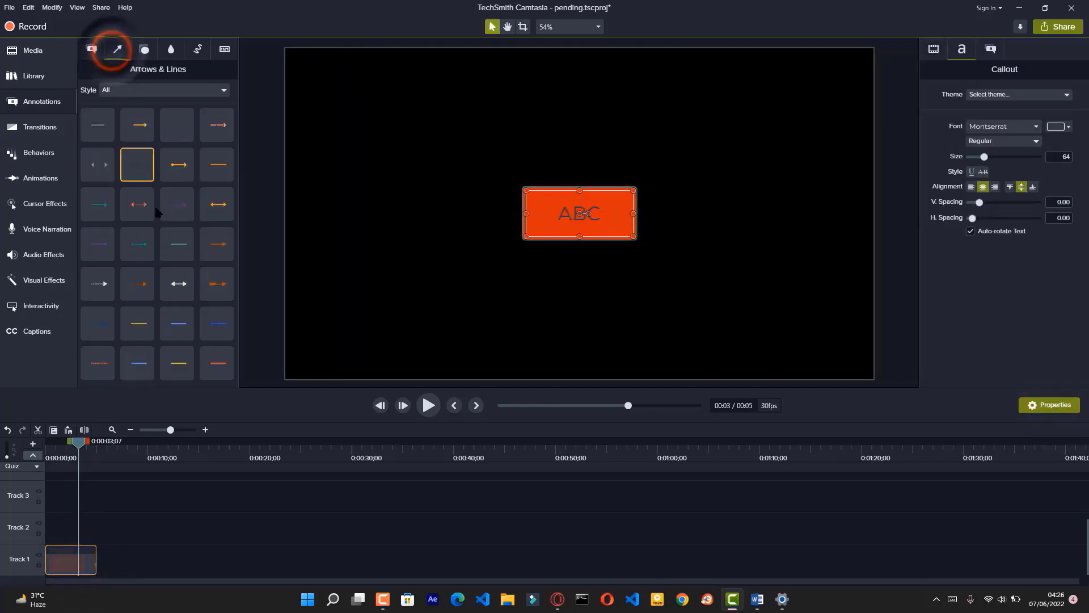
{"action": "left_click", "coordinate": [143, 49]}
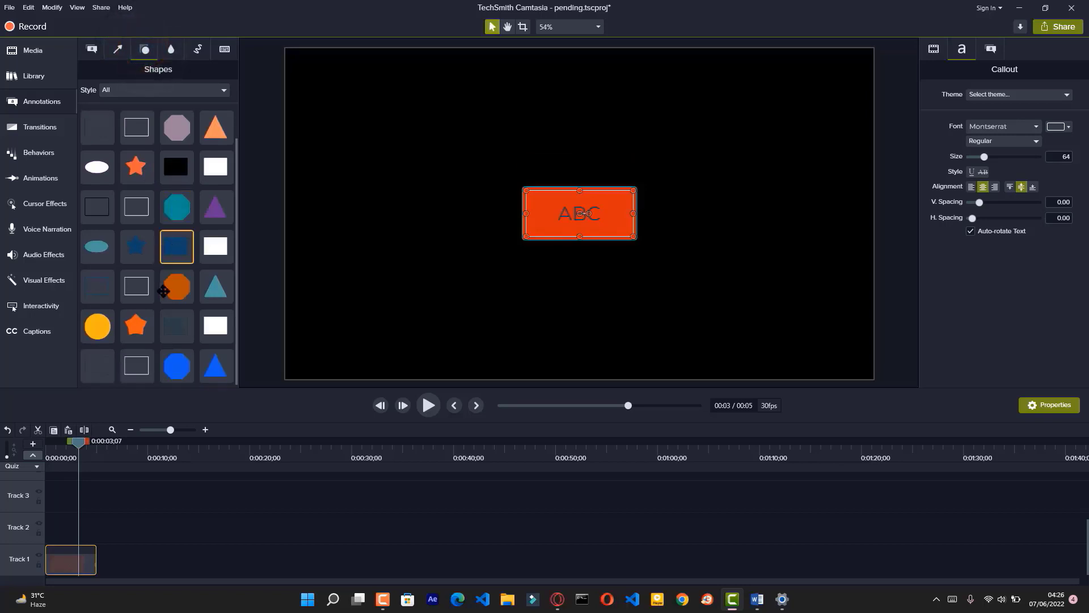
{"action": "scroll", "coordinate": [209, 180], "scroll_direction": "up", "scroll_amount": 1}
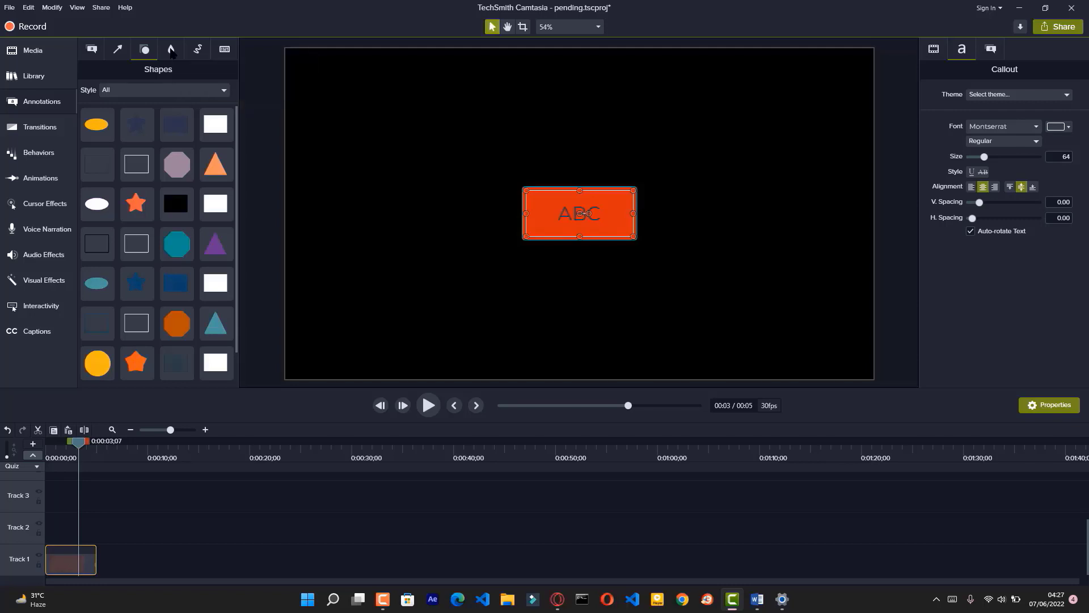
{"action": "left_click", "coordinate": [171, 50]}
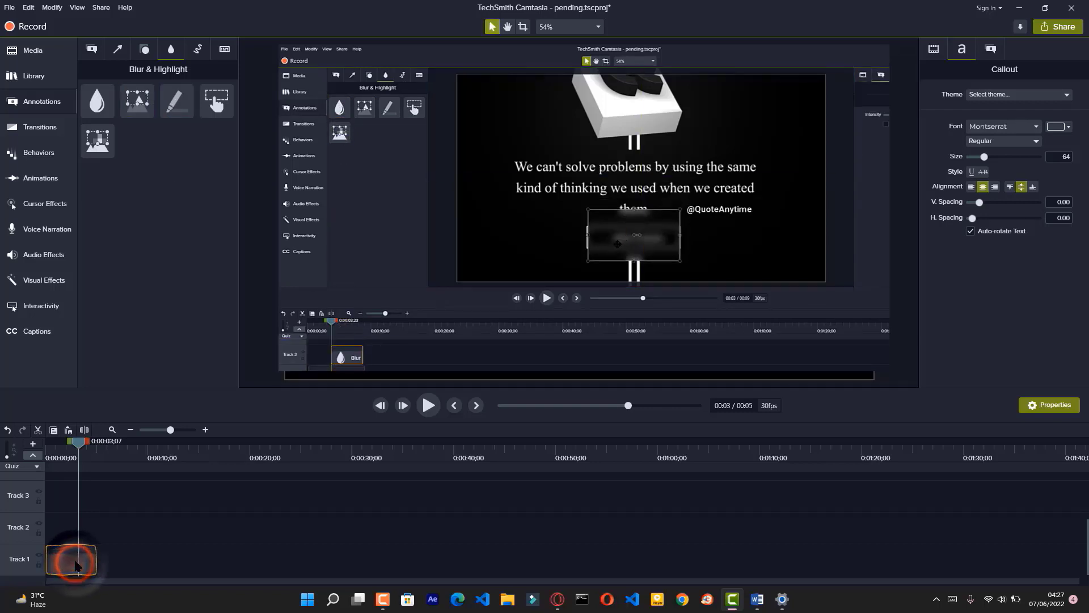
{"action": "key", "text": "Delete"}
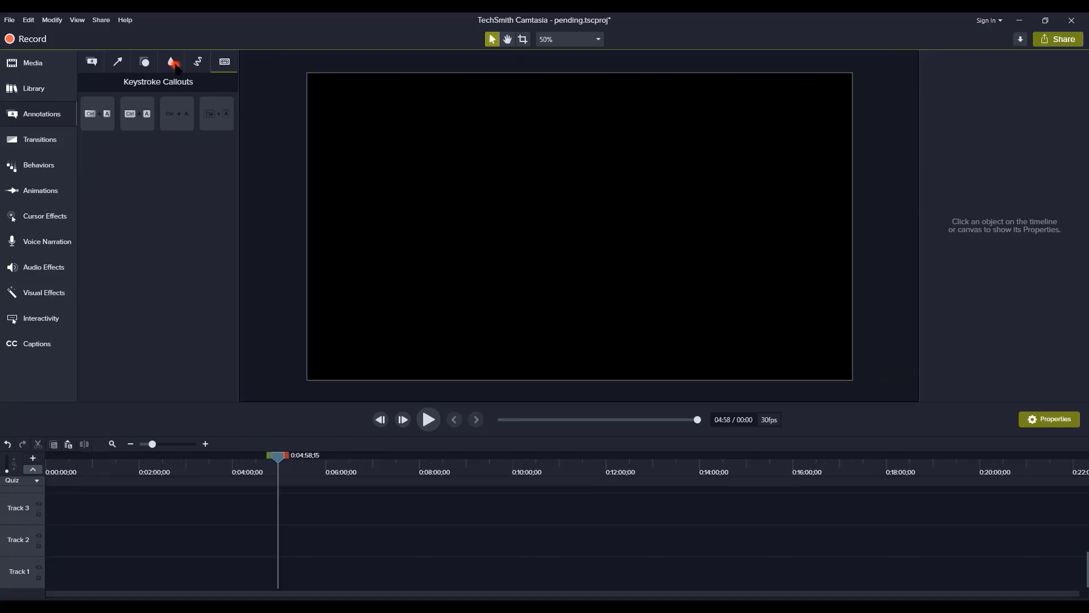
Add the hand-drawn circle sketch motion callout to Track 1 at 0:04:58;15 and play its drawing animation
{"action": "left_click", "coordinate": [171, 49]}
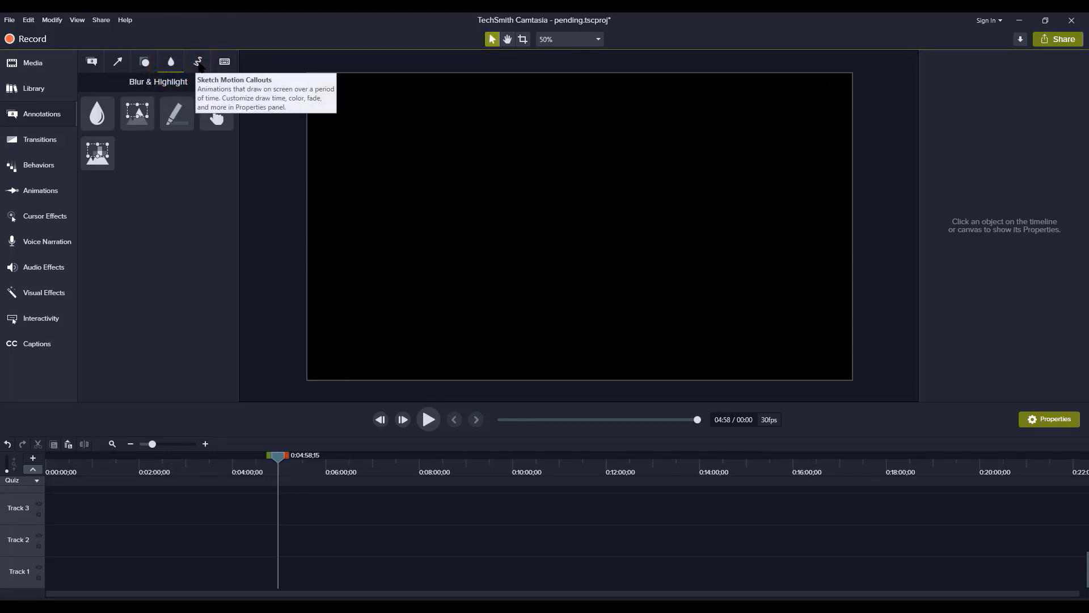
{"action": "left_click", "coordinate": [198, 62]}
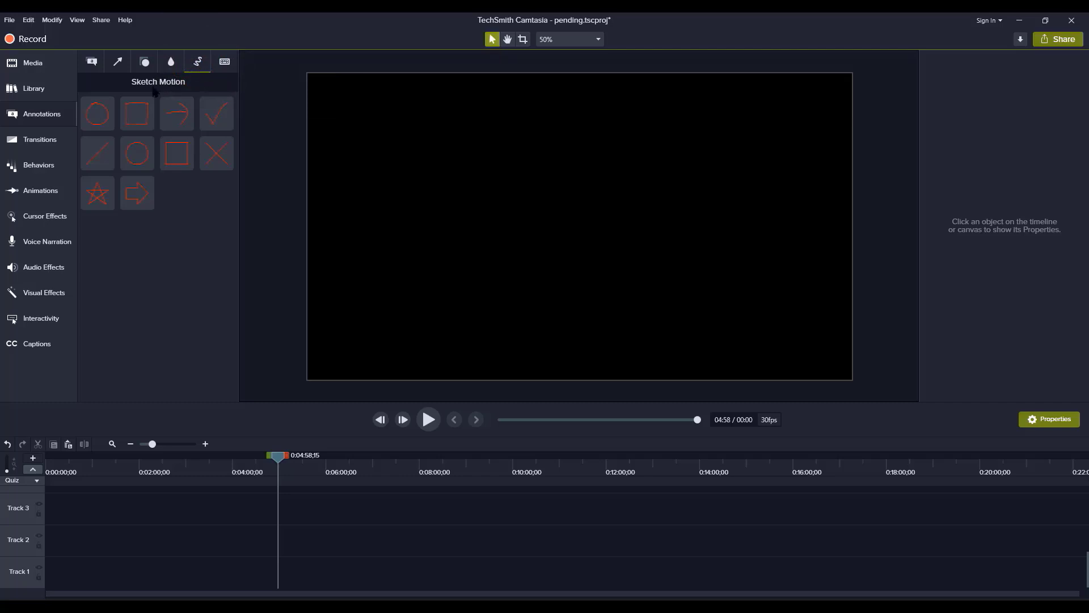
{"action": "double_click", "coordinate": [103, 115]}
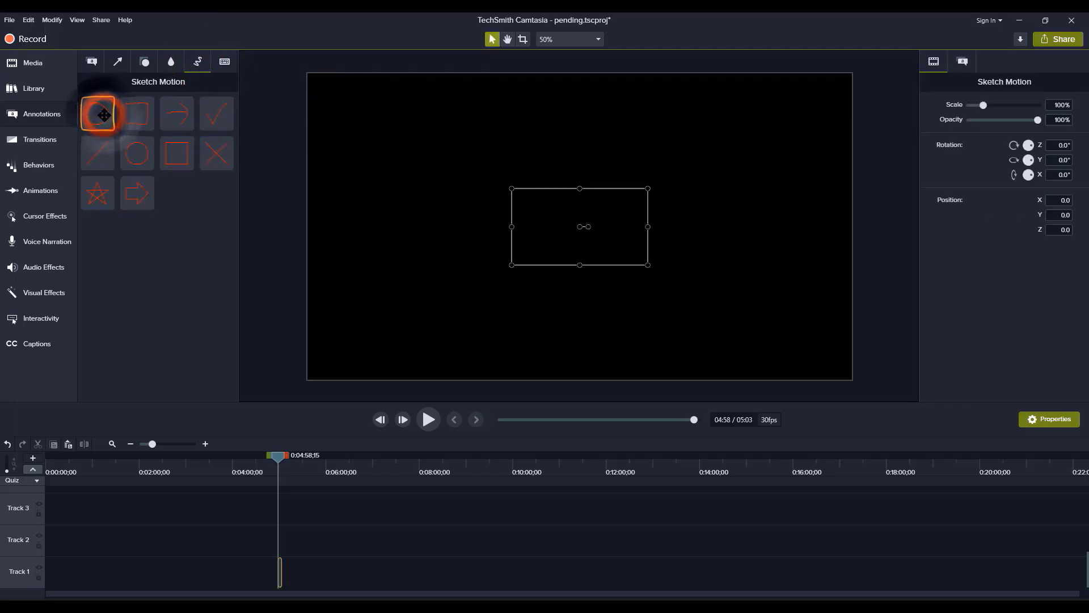
{"action": "left_click", "coordinate": [430, 420]}
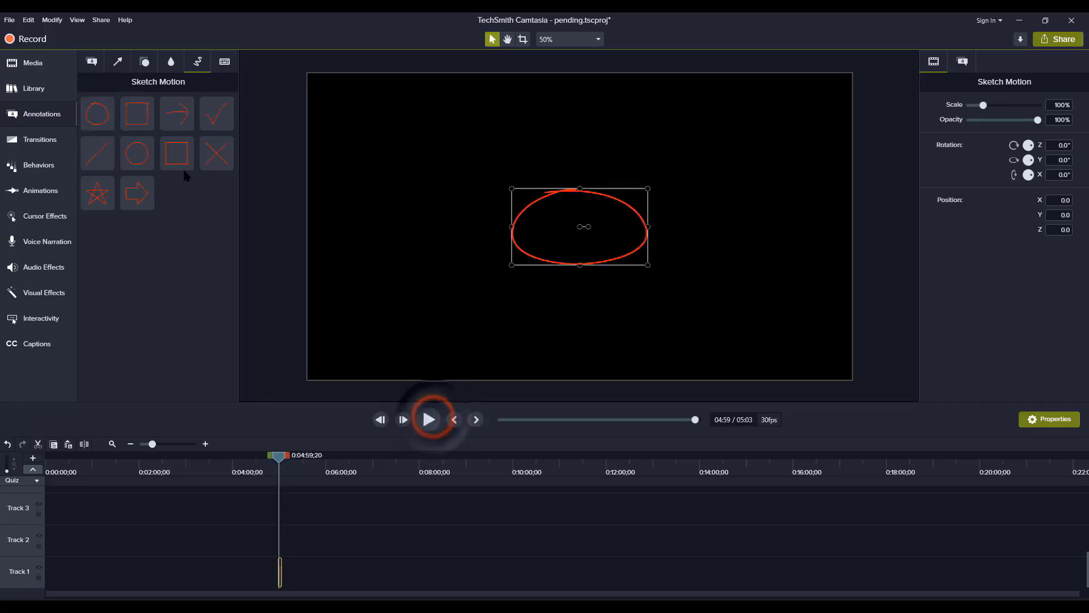
Add the sketch motion arrow and the first Ctrl + A keystroke callout at the playhead
{"action": "double_click", "coordinate": [177, 114]}
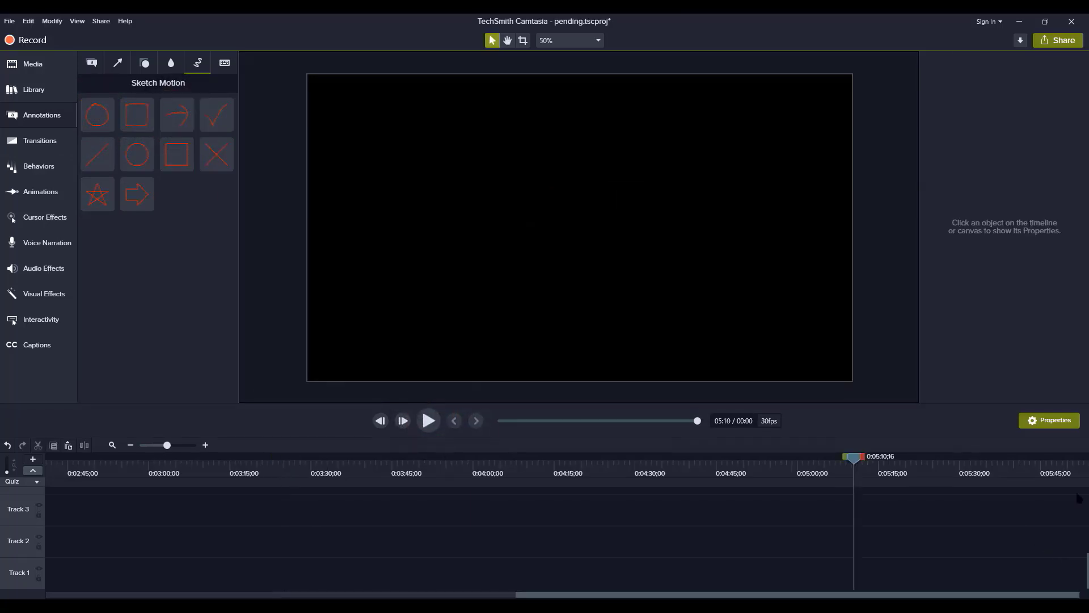
{"action": "left_click", "coordinate": [224, 64]}
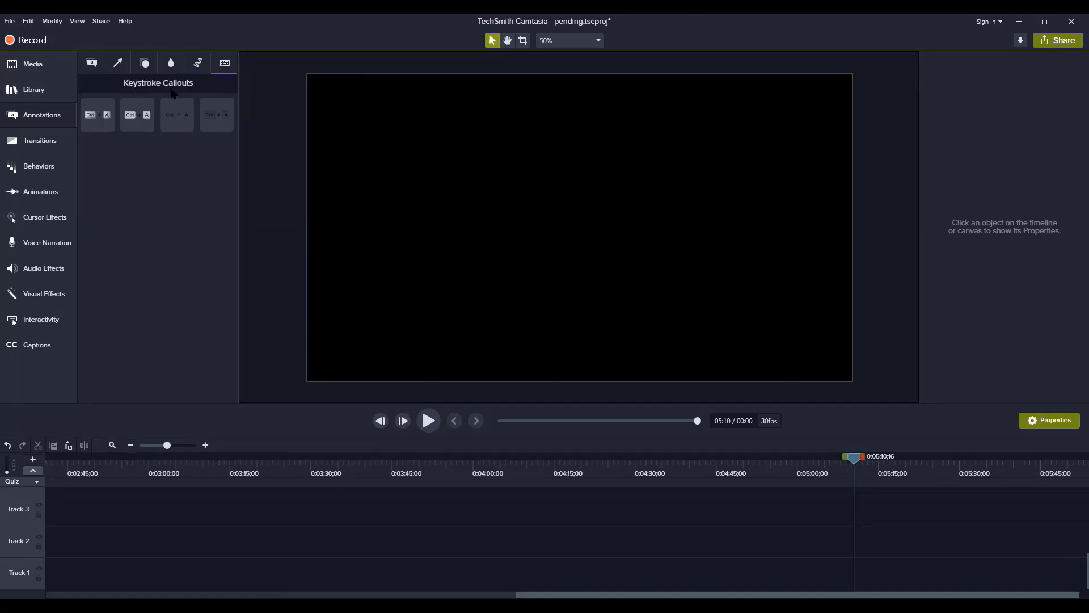
{"action": "double_click", "coordinate": [104, 119]}
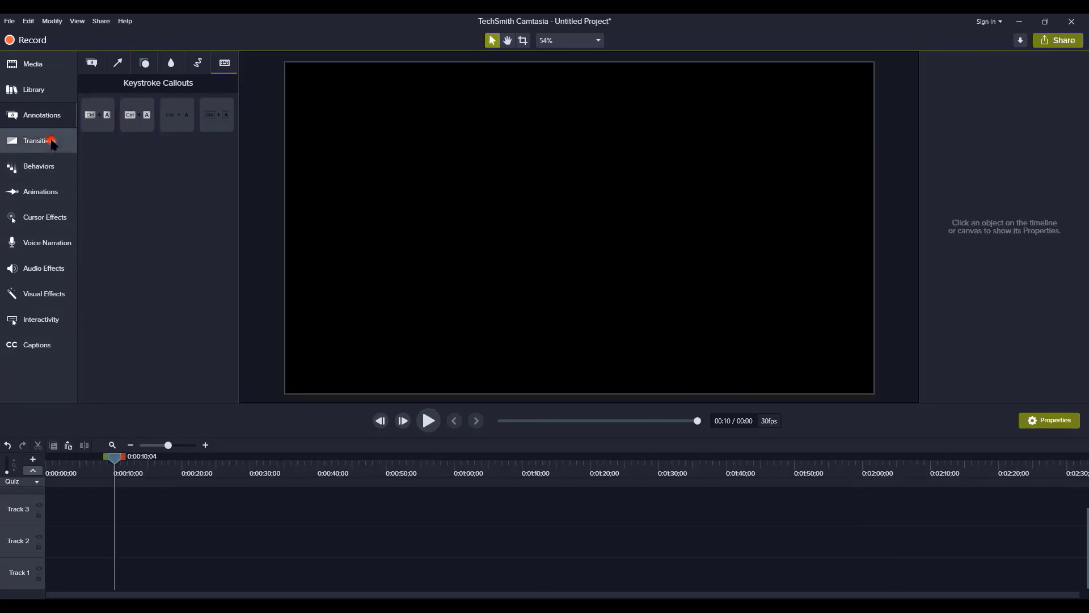
Browse the available transitions of all types, from Fade down to Random bars
{"action": "left_click", "coordinate": [51, 142]}
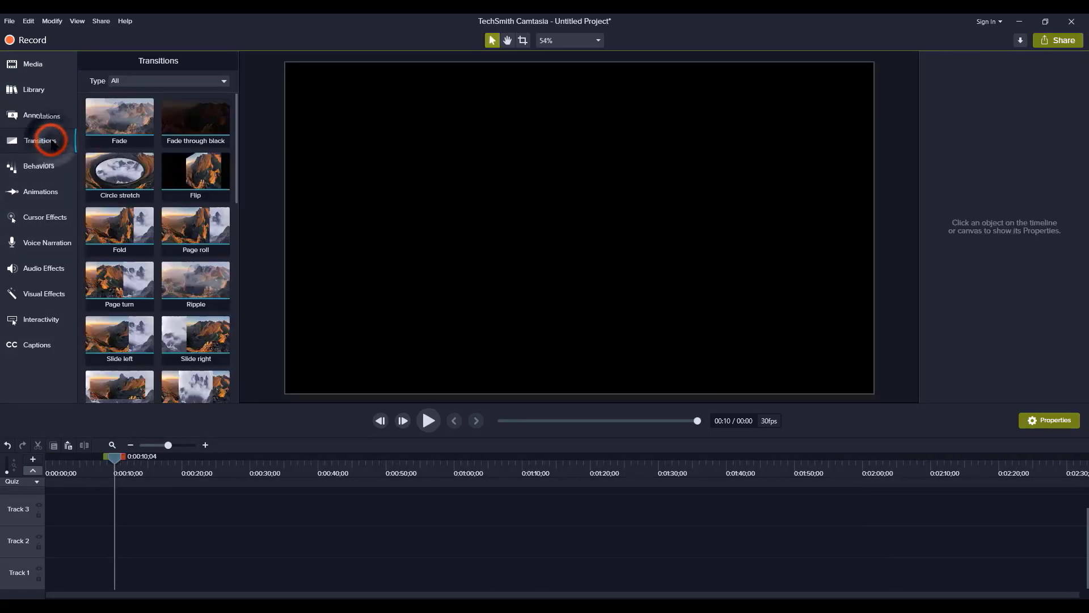
{"action": "scroll", "coordinate": [167, 143], "scroll_direction": "down", "scroll_amount": 3}
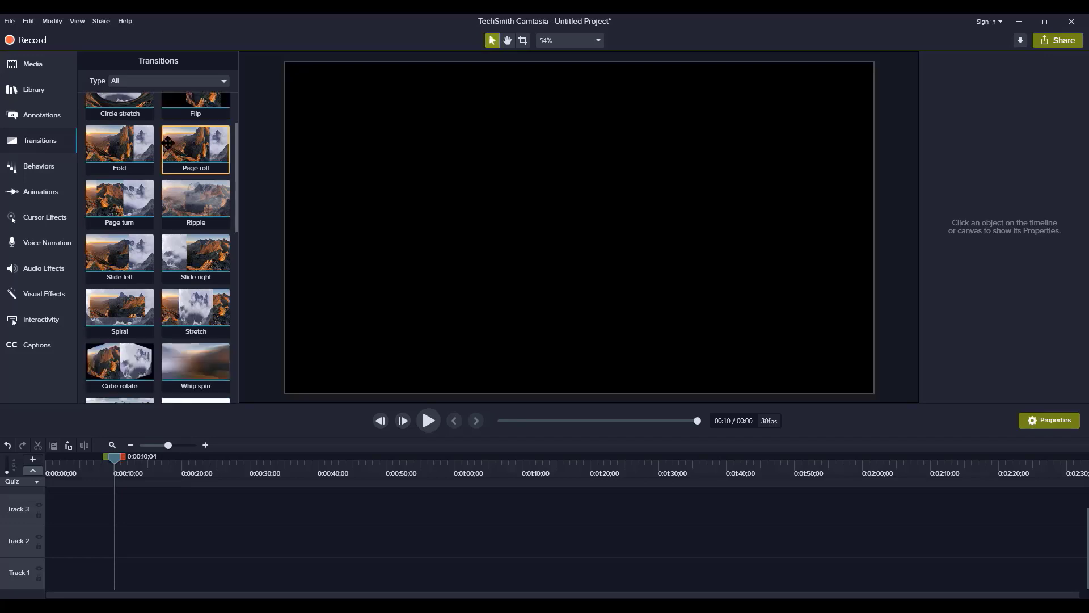
{"action": "scroll", "coordinate": [166, 154], "scroll_direction": "down", "scroll_amount": 5}
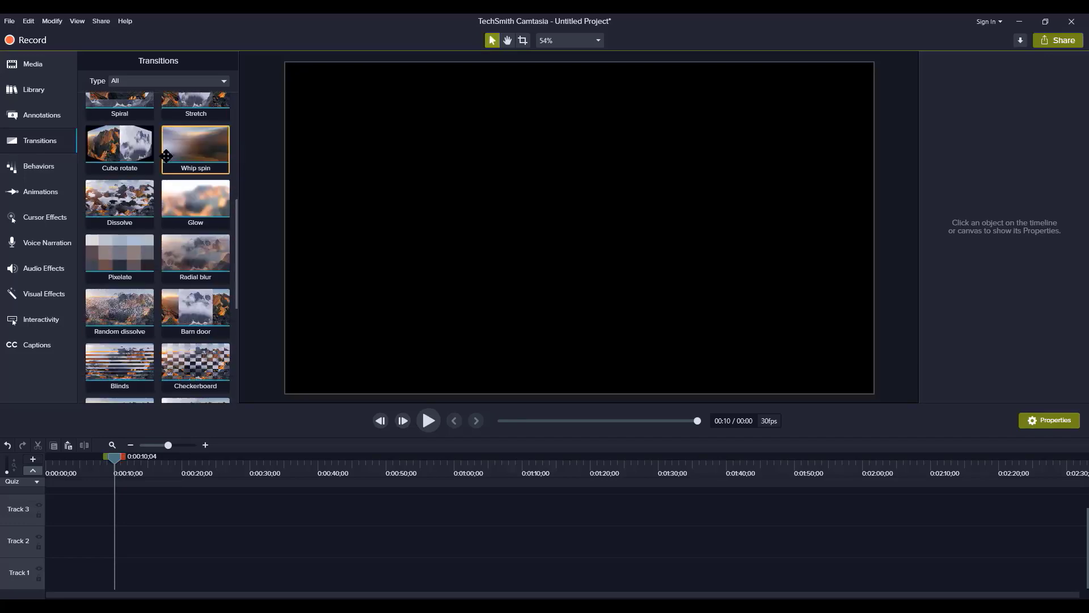
{"action": "scroll", "coordinate": [165, 161], "scroll_direction": "down", "scroll_amount": 5}
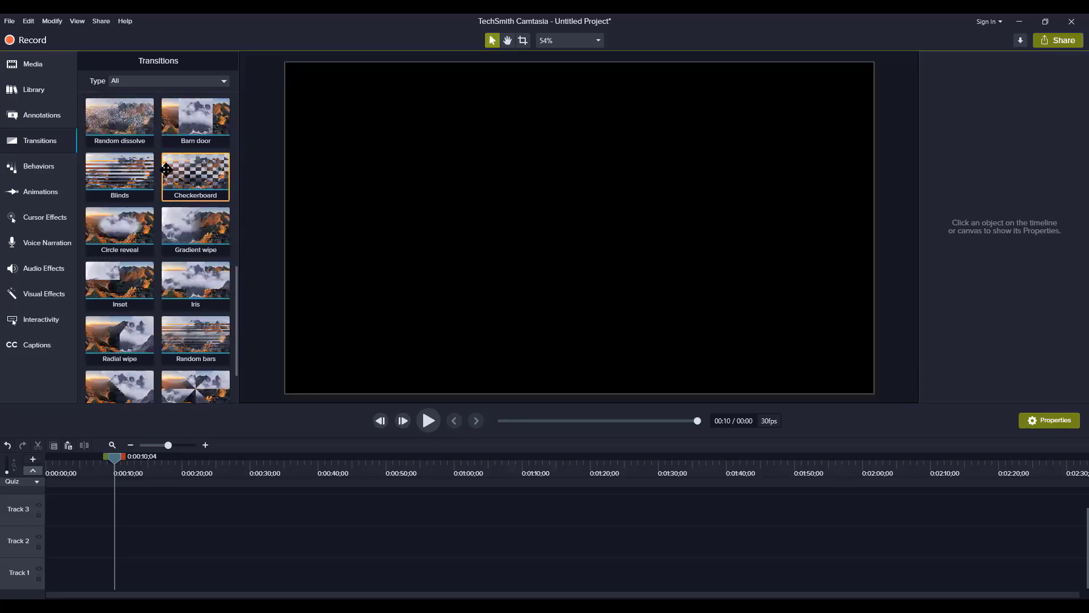
{"action": "scroll", "coordinate": [166, 171], "scroll_direction": "up", "scroll_amount": 13}
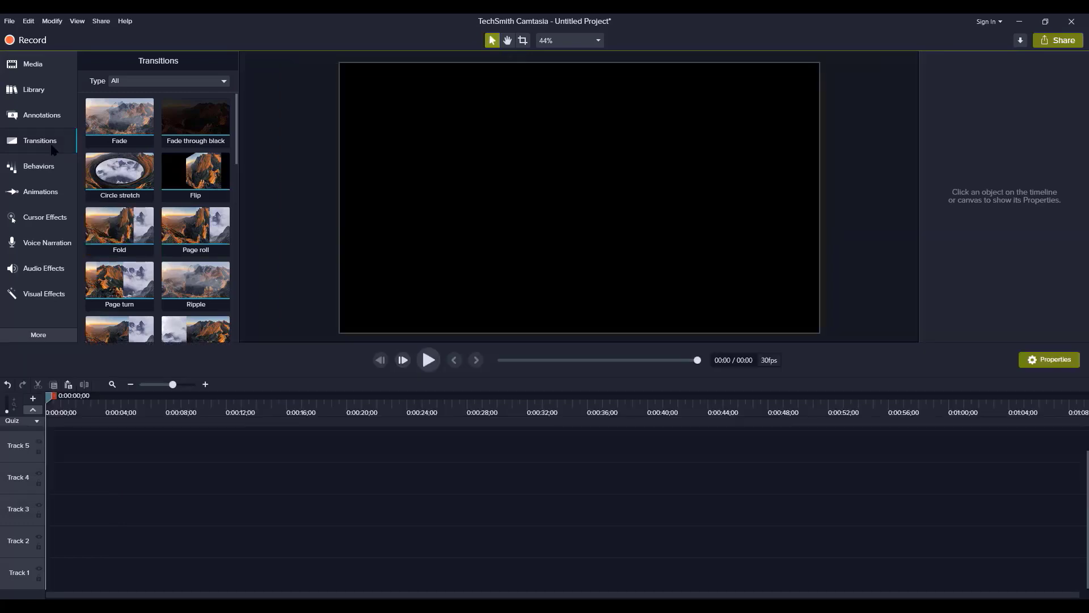
Show callouts of all styles and add the plain white text callout at the start of Track 2
{"action": "left_click", "coordinate": [21, 115]}
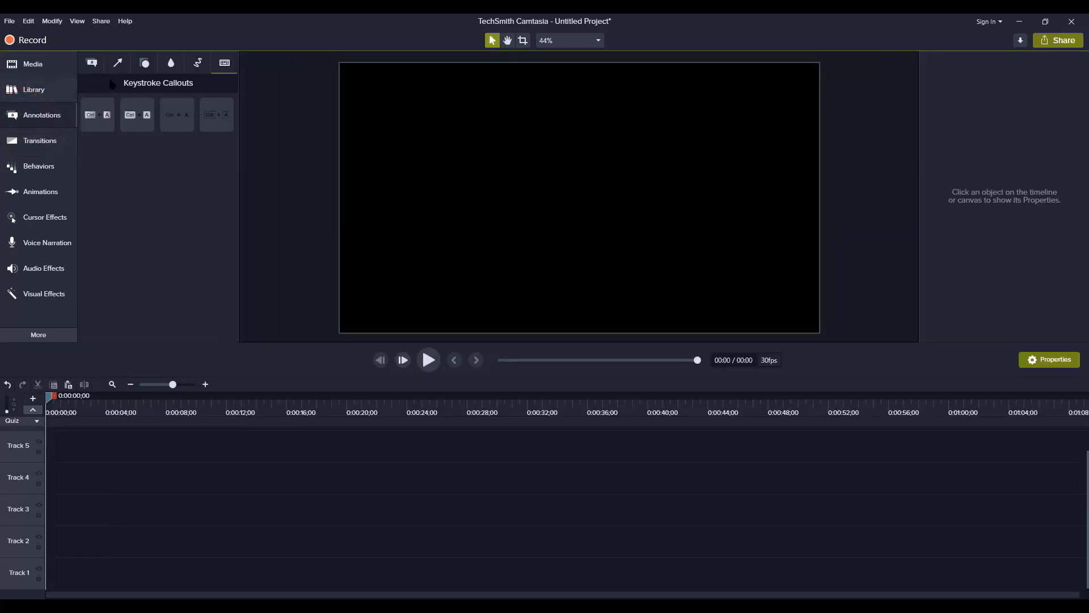
{"action": "left_click", "coordinate": [93, 63]}
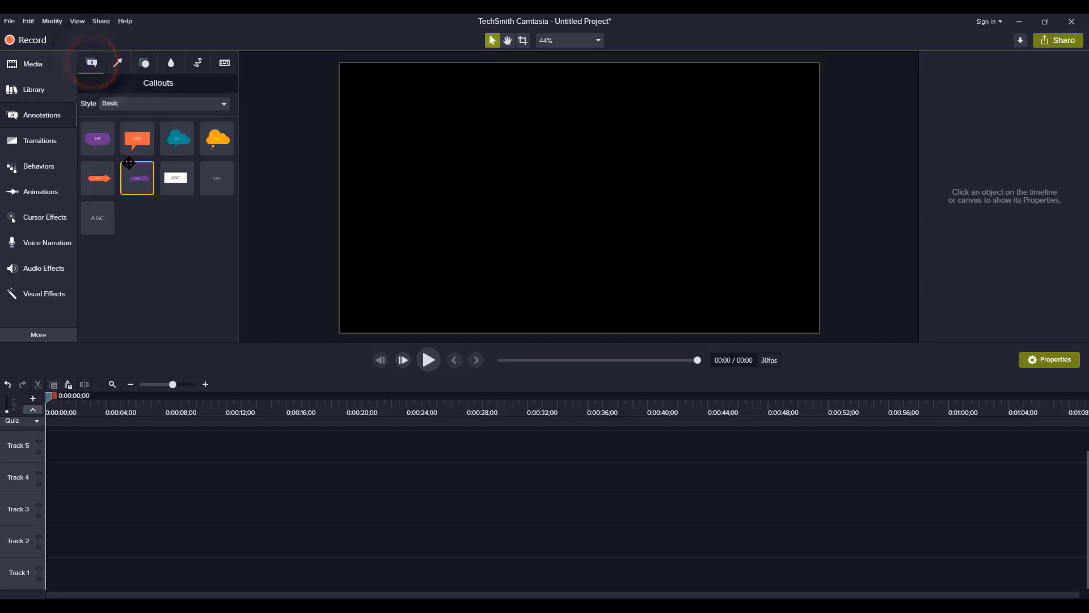
{"action": "left_click", "coordinate": [165, 103]}
{"action": "left_click", "coordinate": [154, 121]}
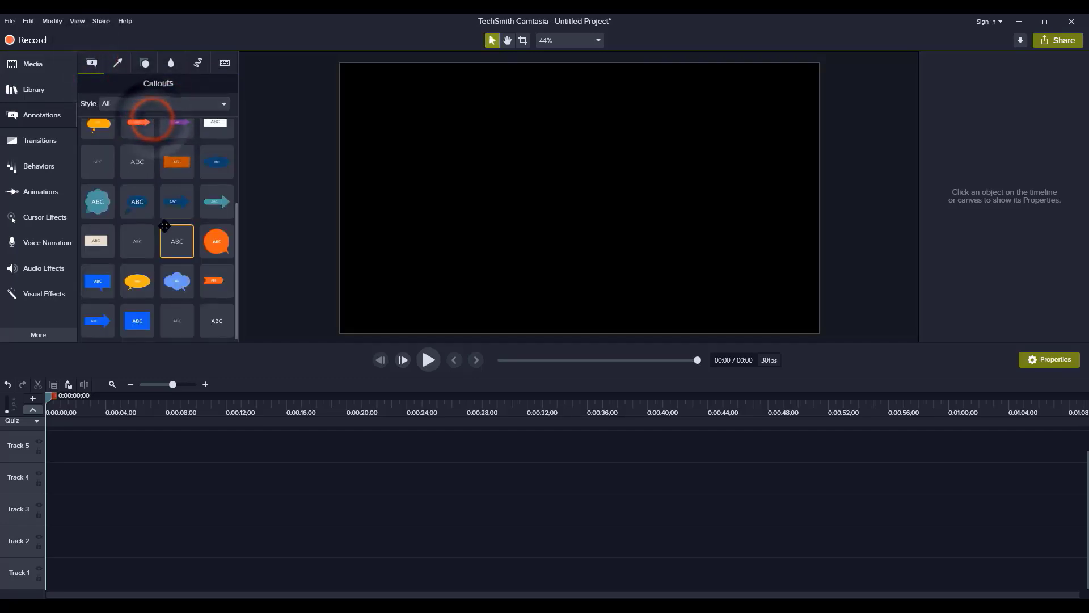
{"action": "scroll", "coordinate": [131, 231], "scroll_direction": "up", "scroll_amount": 3}
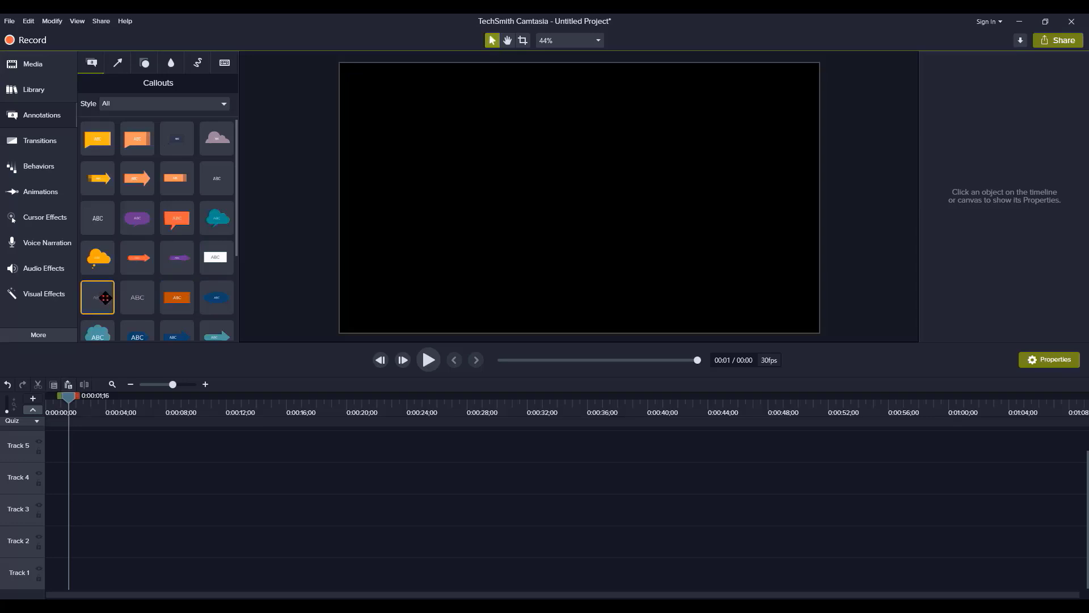
{"action": "left_click_drag", "start_coordinate": [105, 298], "coordinate": [48, 541]}
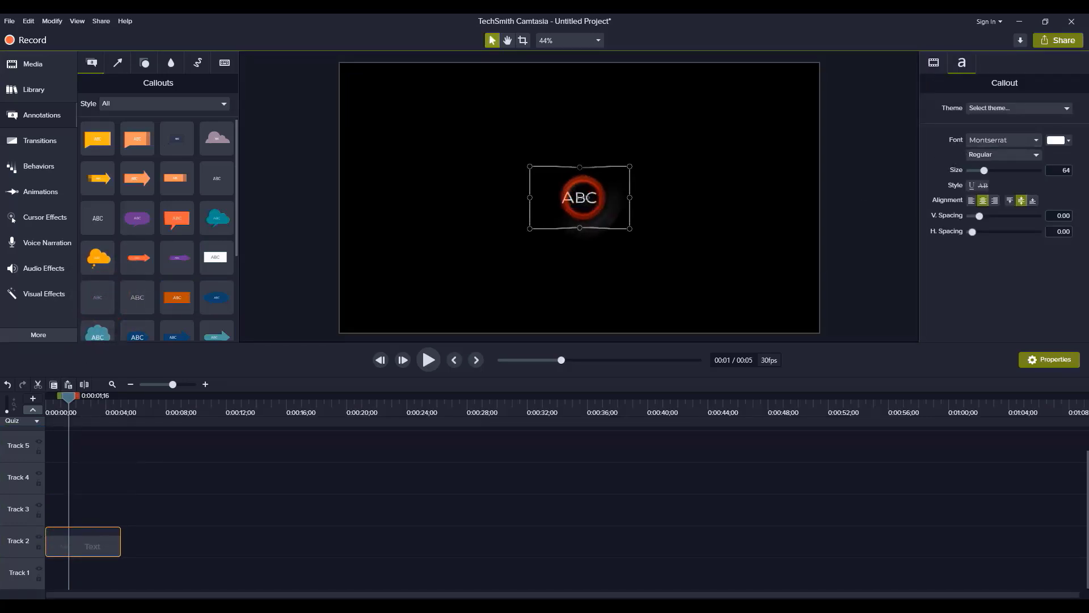
Set the ABC callout text to size 256 and its font colour to red (#EA1919)
{"action": "left_click", "coordinate": [683, 201]}
{"action": "left_click", "coordinate": [580, 197]}
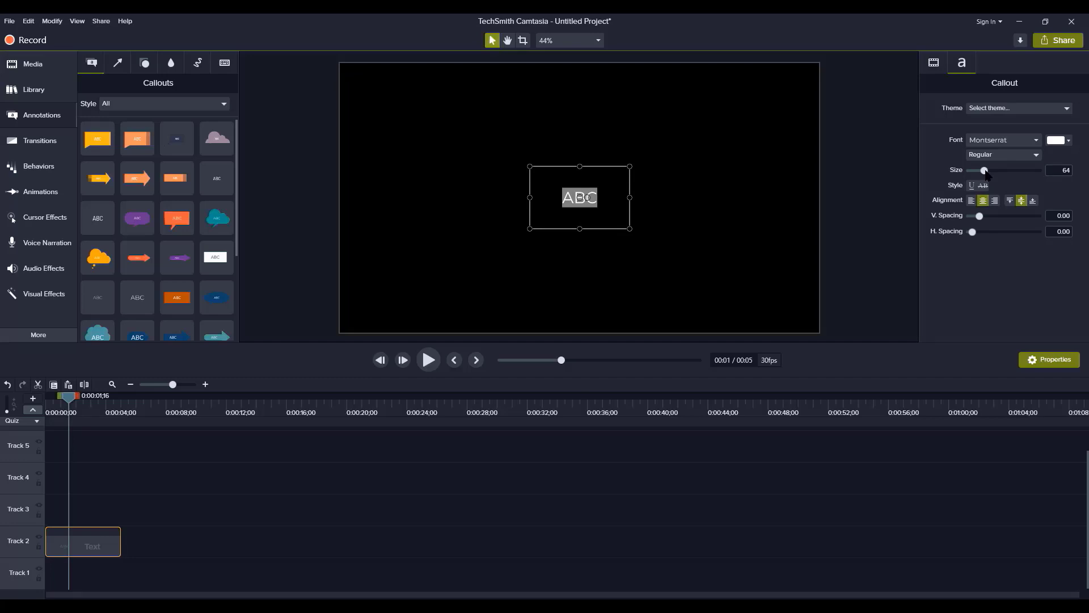
{"action": "left_click_drag", "start_coordinate": [985, 170], "coordinate": [1037, 170]}
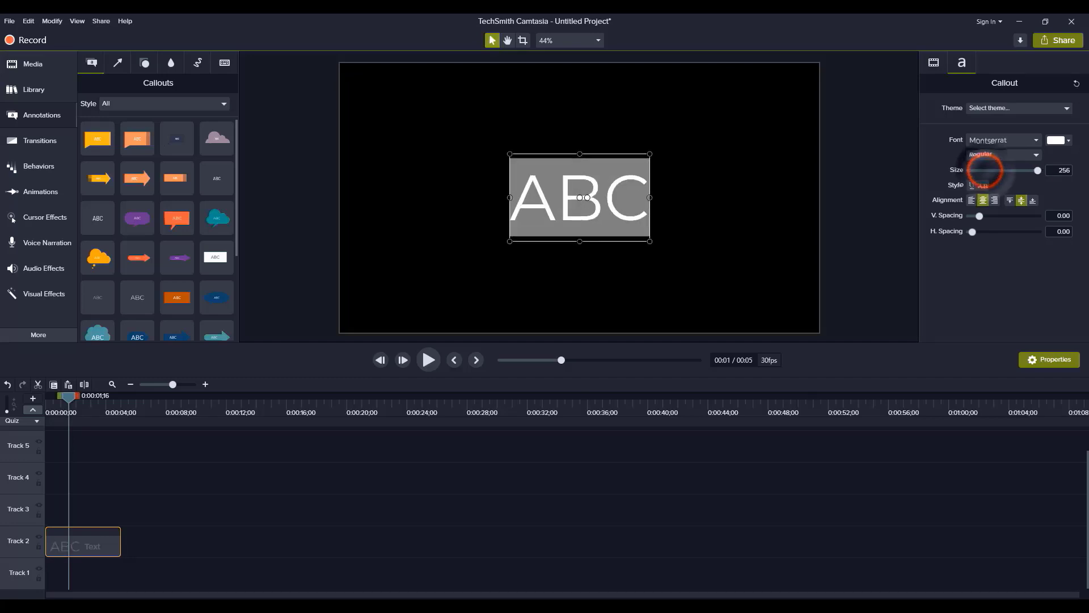
{"action": "left_click", "coordinate": [1057, 140]}
{"action": "left_click", "coordinate": [1040, 194]}
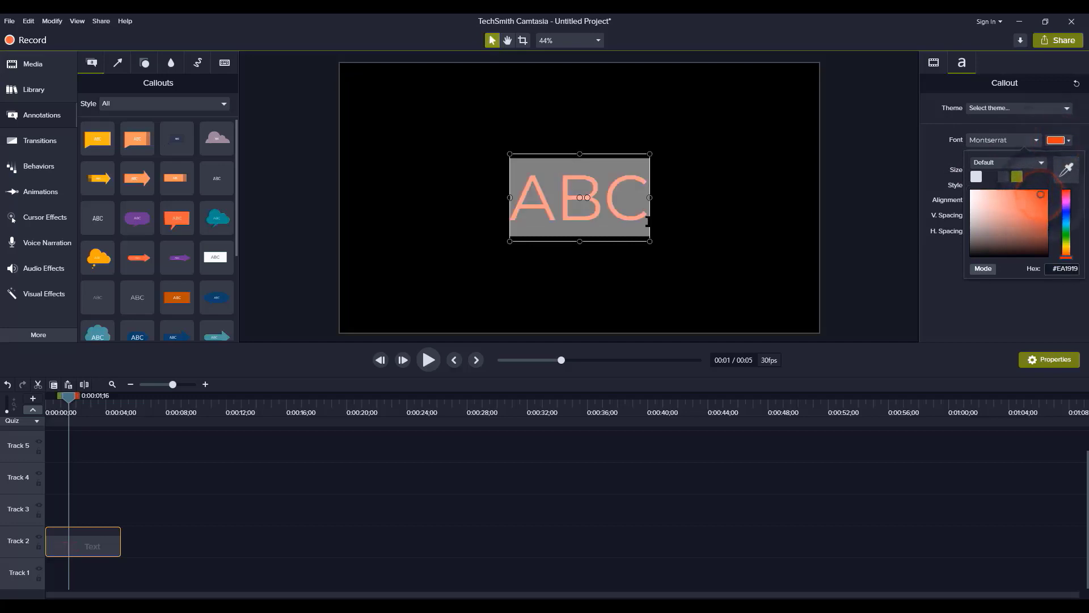
Widen the ABC callout's box, recentred on the canvas at about X 0.5, Y 0.1, and show its visual properties
{"action": "left_click", "coordinate": [649, 241]}
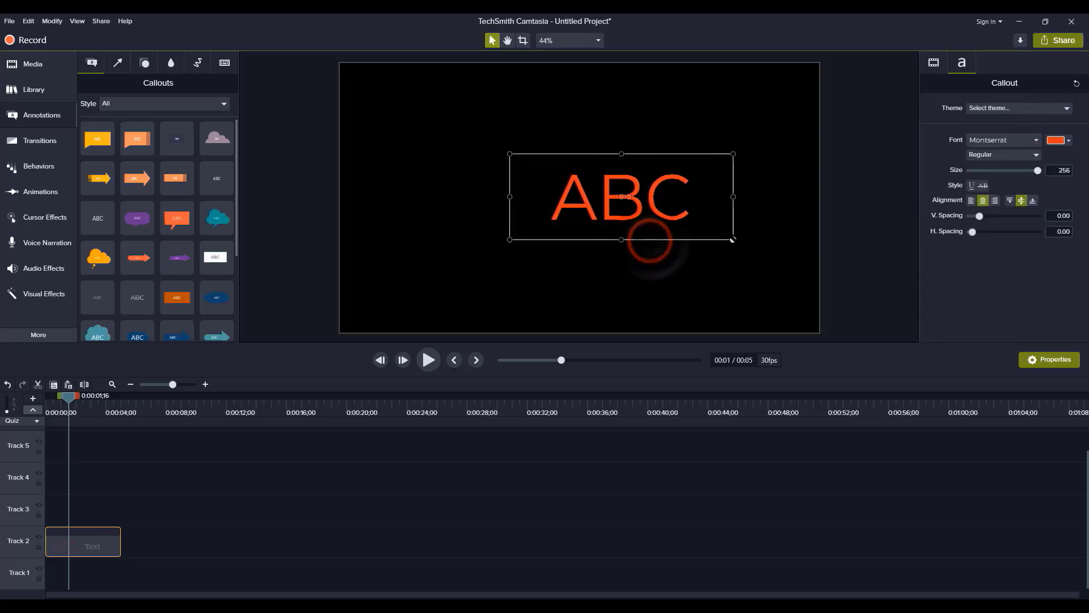
{"action": "left_click_drag", "start_coordinate": [650, 197], "coordinate": [691, 199]}
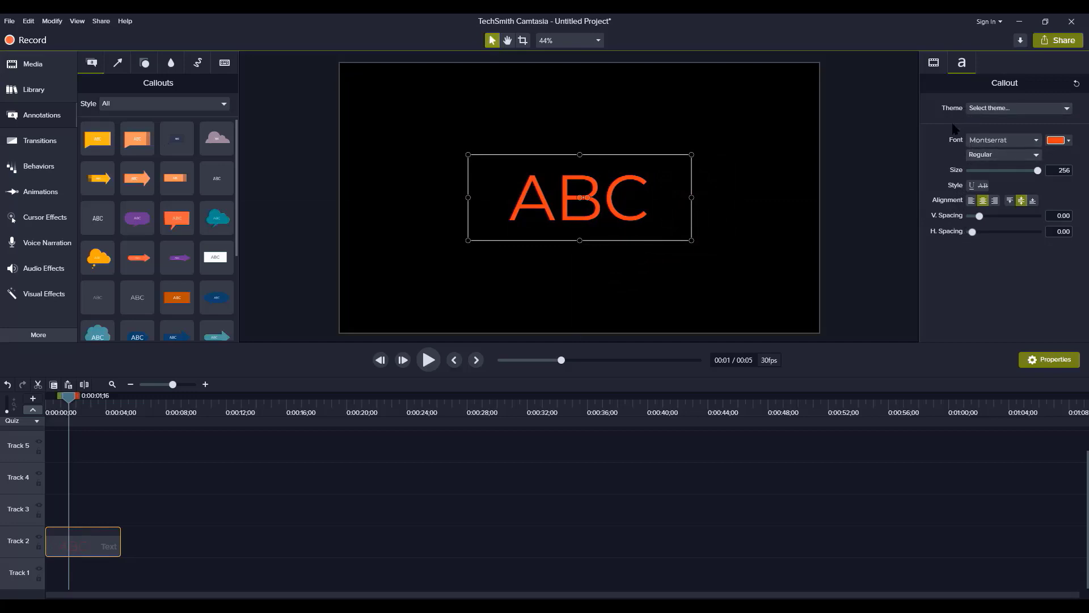
{"action": "left_click", "coordinate": [933, 63]}
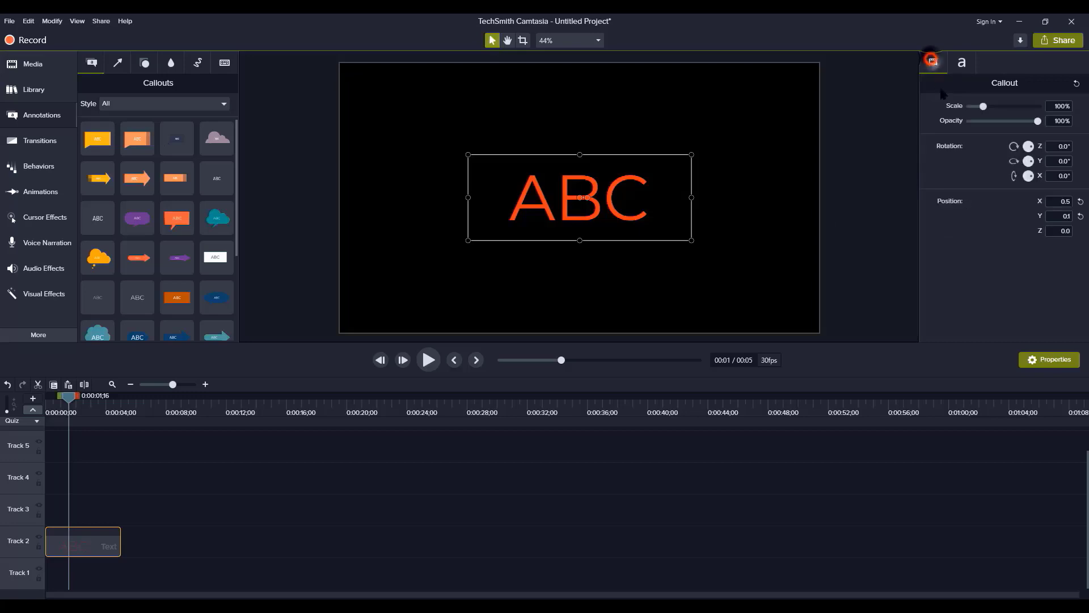
Scale the ABC callout up to 174.9% and deselect it
{"action": "left_click_drag", "start_coordinate": [985, 107], "coordinate": [997, 108]}
{"action": "left_click", "coordinate": [785, 238]}
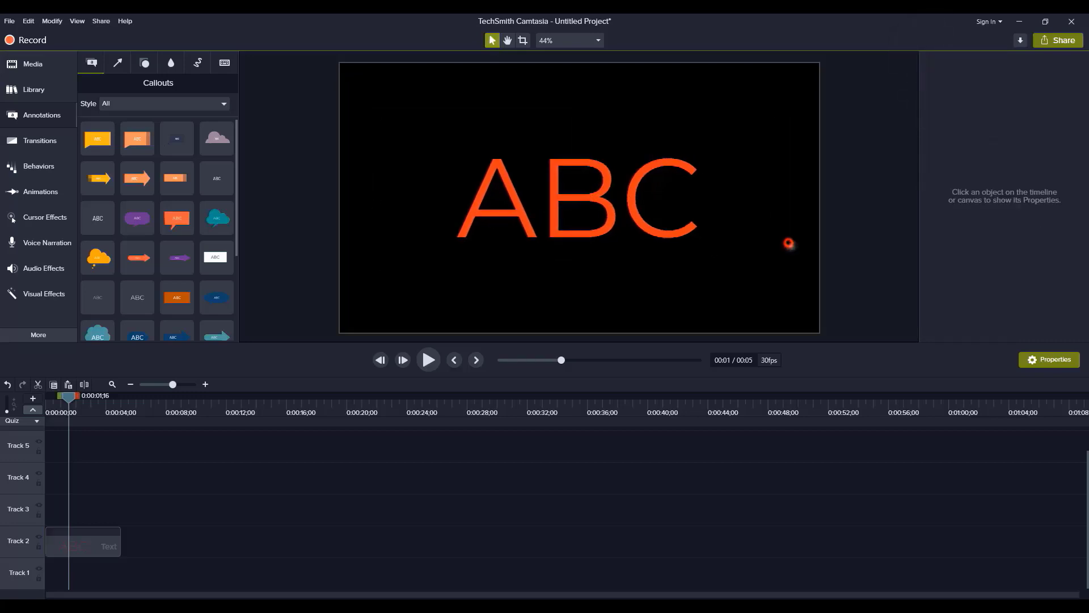
Apply the Circle stretch transition to both ends of the ABC callout and play the clip from the start
{"action": "left_click", "coordinate": [43, 156]}
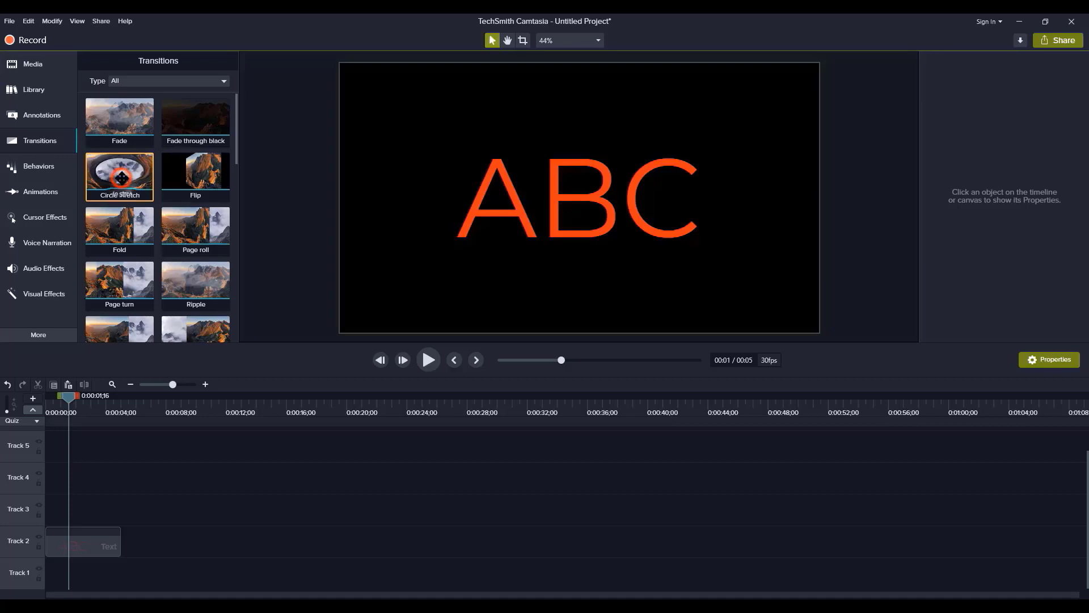
{"action": "left_click_drag", "start_coordinate": [121, 180], "coordinate": [62, 549]}
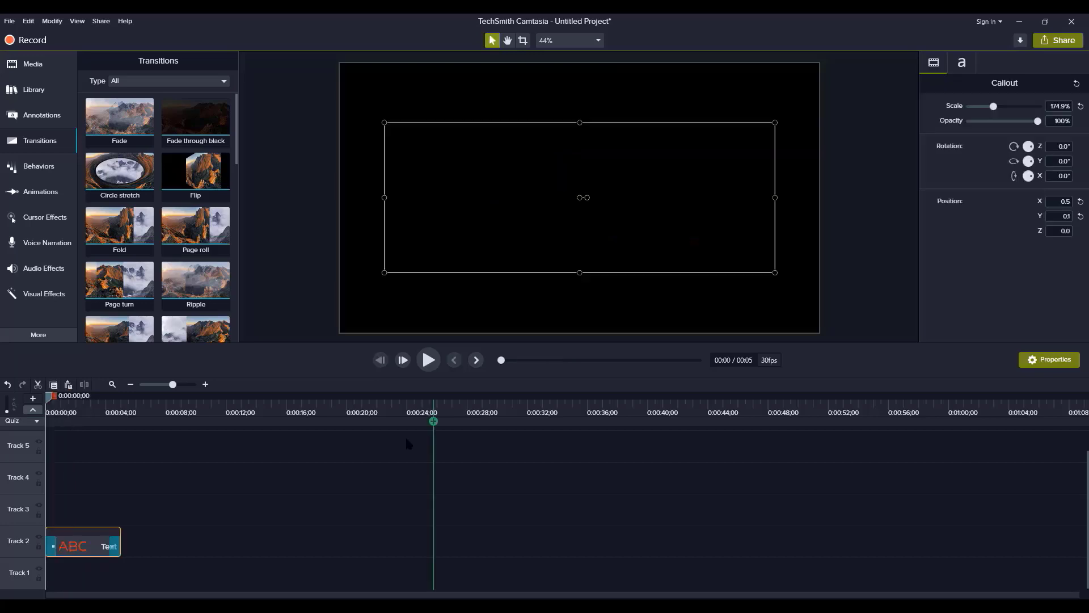
{"action": "left_click", "coordinate": [404, 441]}
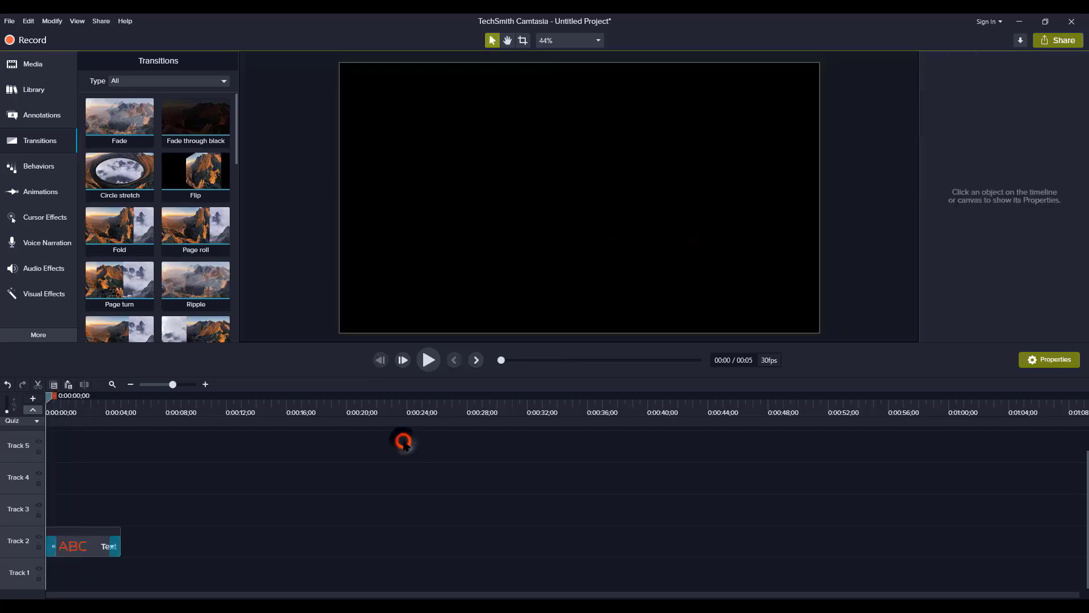
{"action": "left_click", "coordinate": [429, 358]}
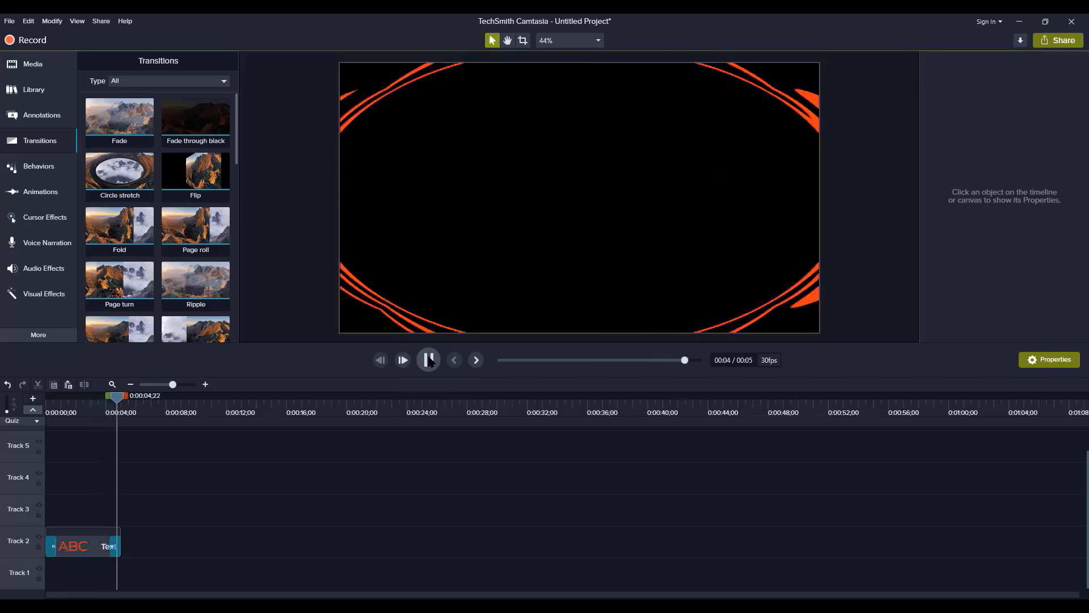
Show the available behaviors and delete the ABC callout from Track 2
{"action": "left_click", "coordinate": [31, 164]}
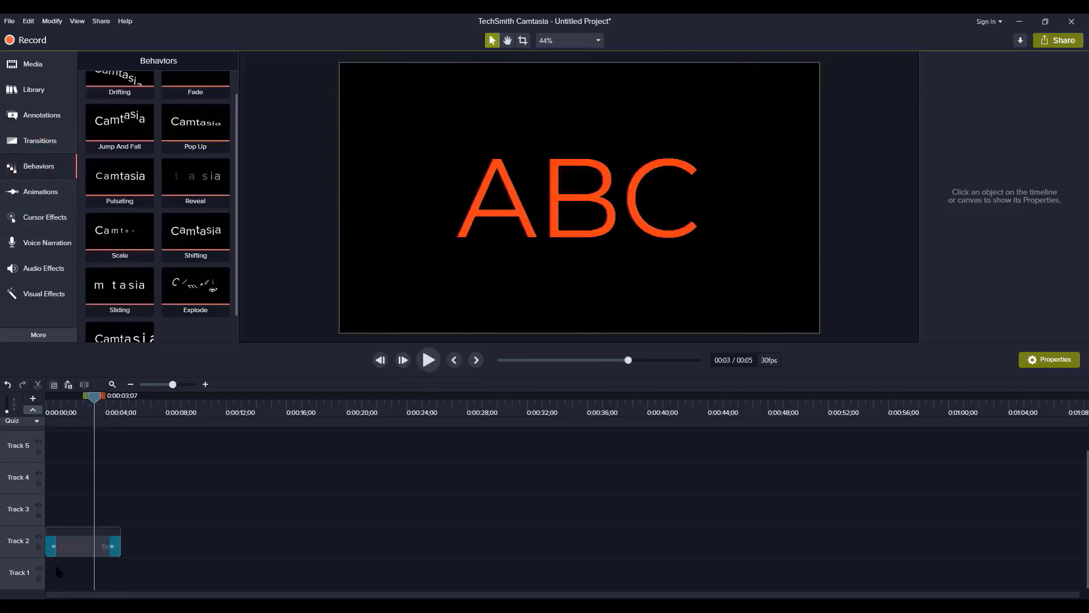
{"action": "left_click", "coordinate": [90, 547]}
{"action": "key", "text": "Delete"}
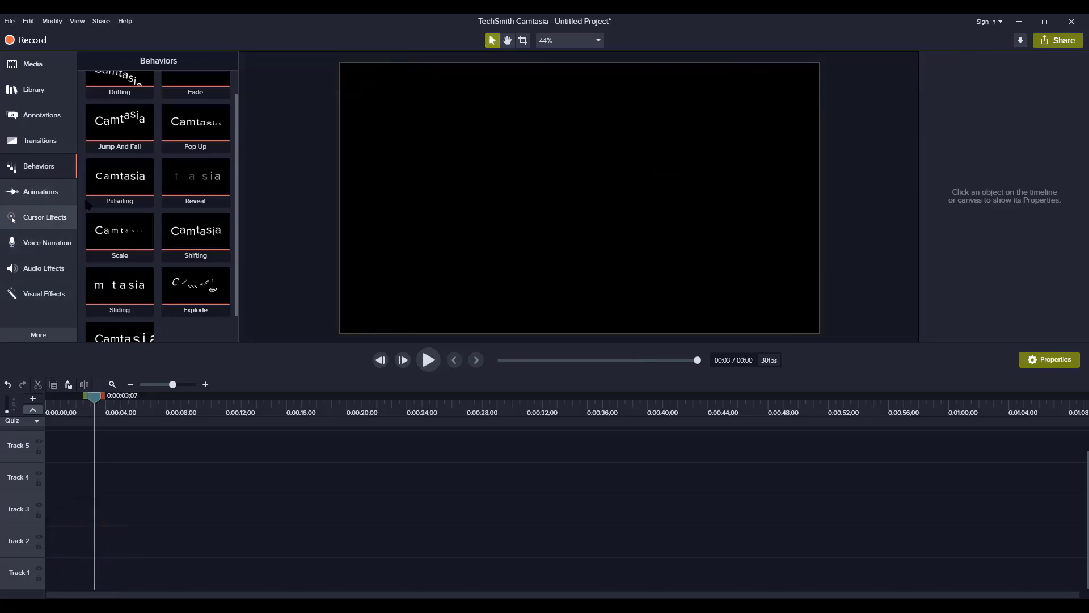
{"action": "scroll", "coordinate": [120, 188], "scroll_direction": "up", "scroll_amount": 1}
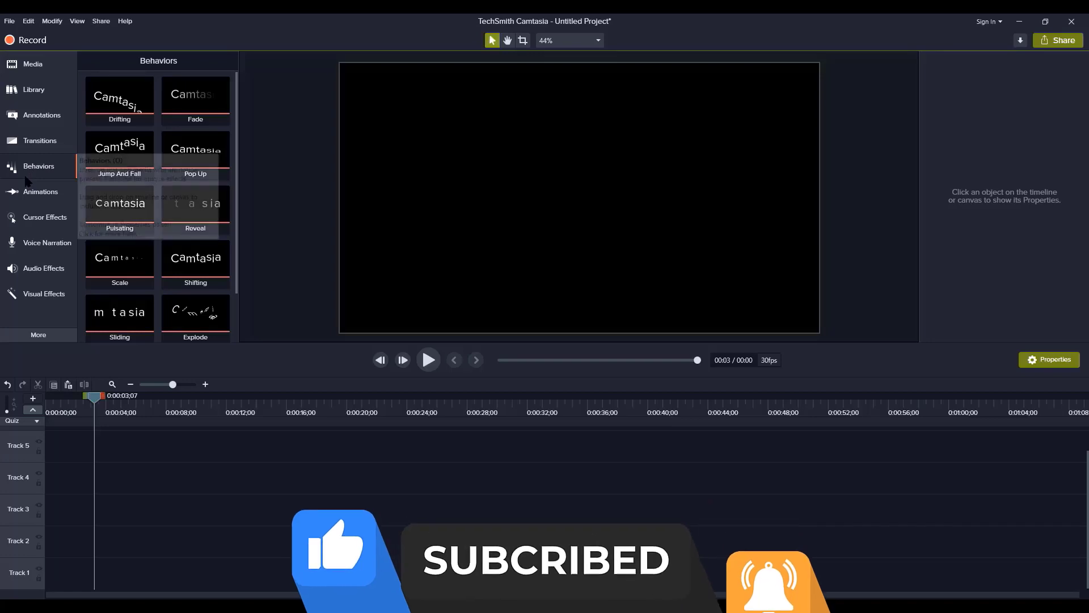
Add the plain white text callout at the start of Track 2 again
{"action": "left_click", "coordinate": [38, 116]}
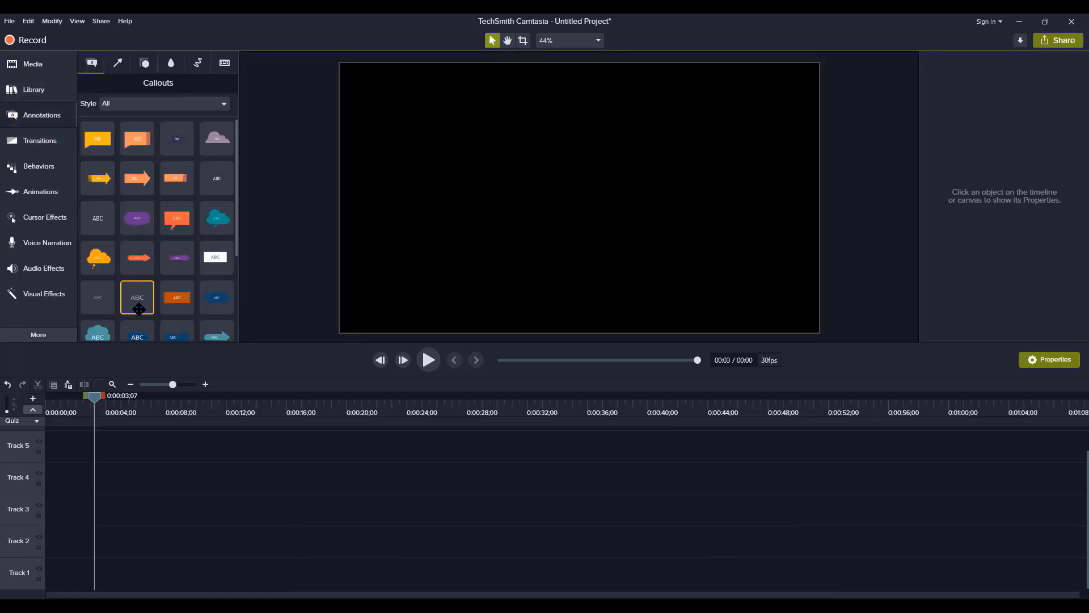
{"action": "left_click_drag", "start_coordinate": [137, 300], "coordinate": [41, 559]}
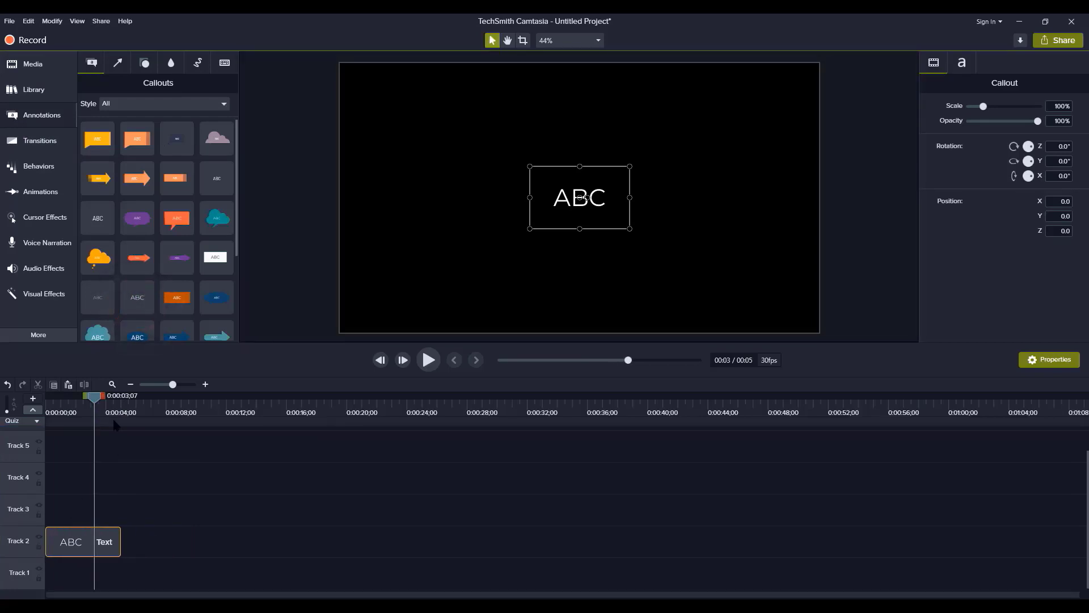
{"action": "left_click", "coordinate": [96, 397]}
Replace the new callout's ABC text with a first name in capitals
{"action": "double_click", "coordinate": [574, 202]}
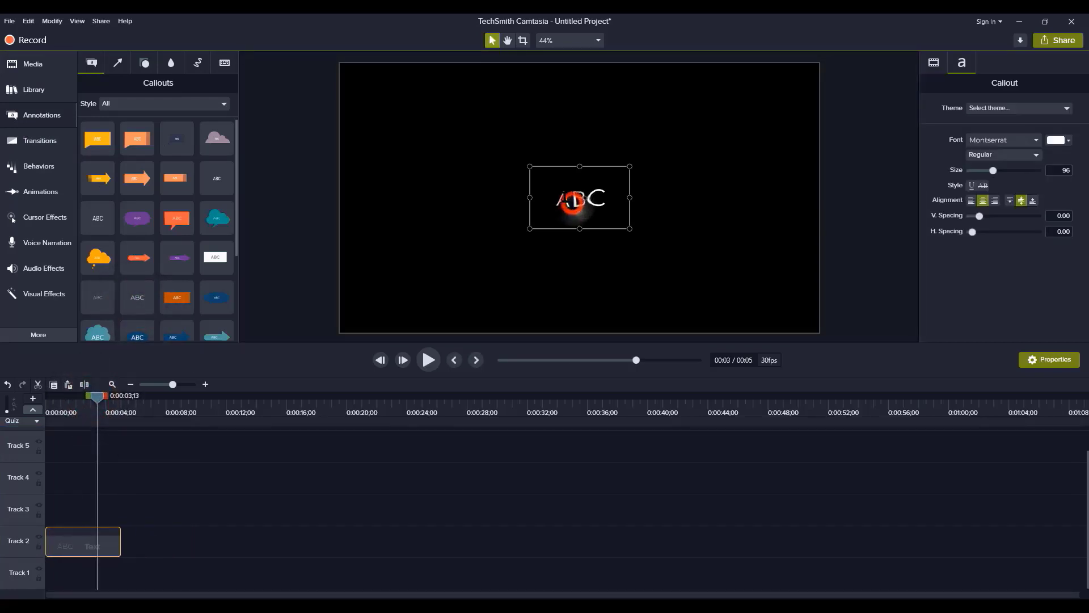
{"action": "left_click", "coordinate": [596, 296]}
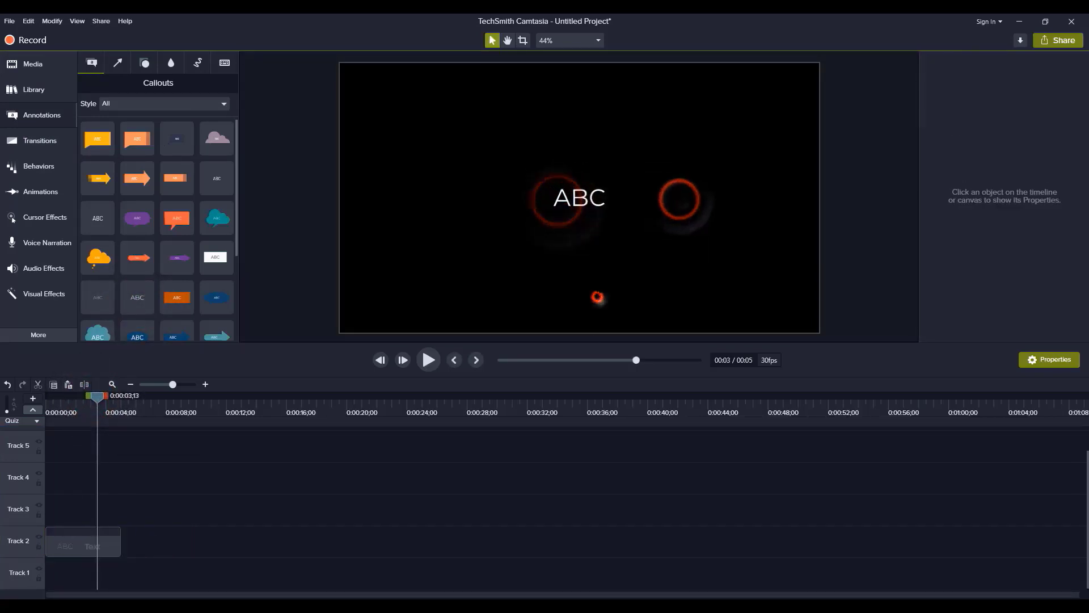
{"action": "double_click", "coordinate": [582, 196]}
{"action": "type", "text": "HARRY"}
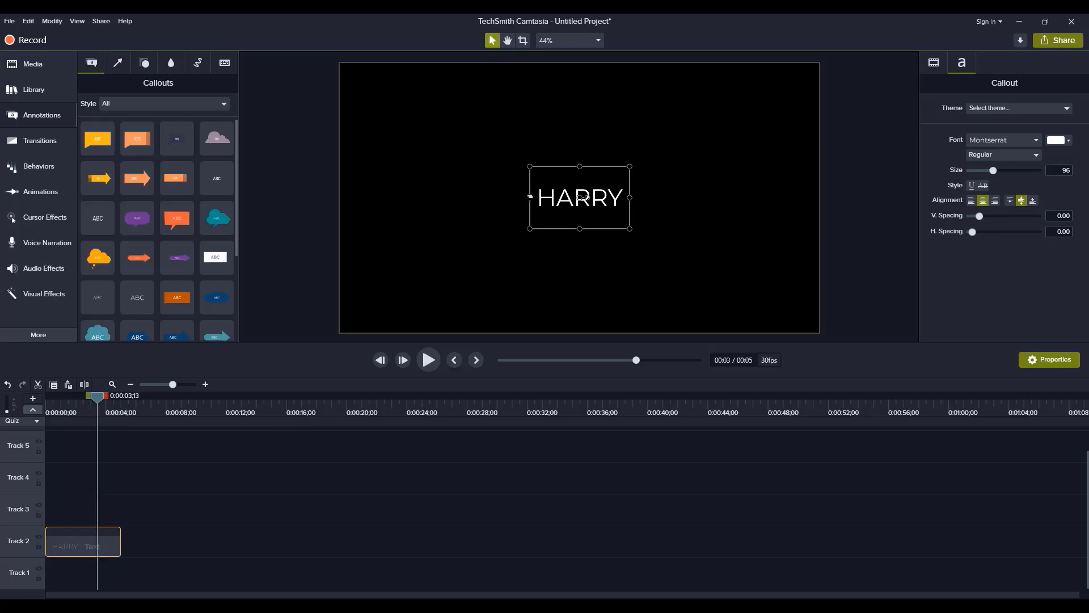
Set all of the callout's text to size 256 and its font colour to blue (#260CC6)
{"action": "key", "text": "ctrl+a"}
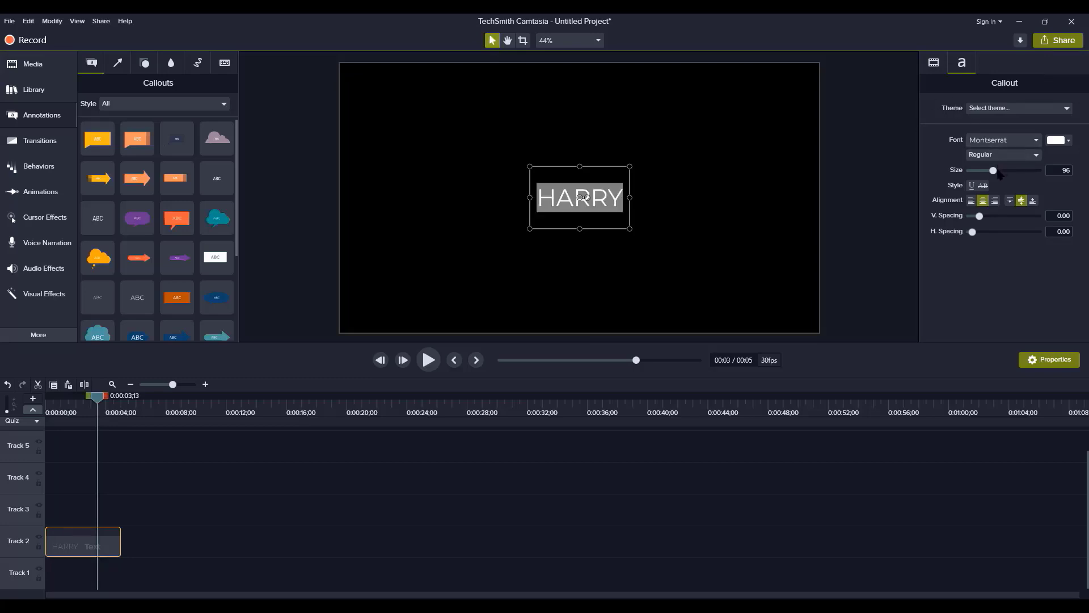
{"action": "left_click_drag", "start_coordinate": [1017, 174], "coordinate": [1047, 155]}
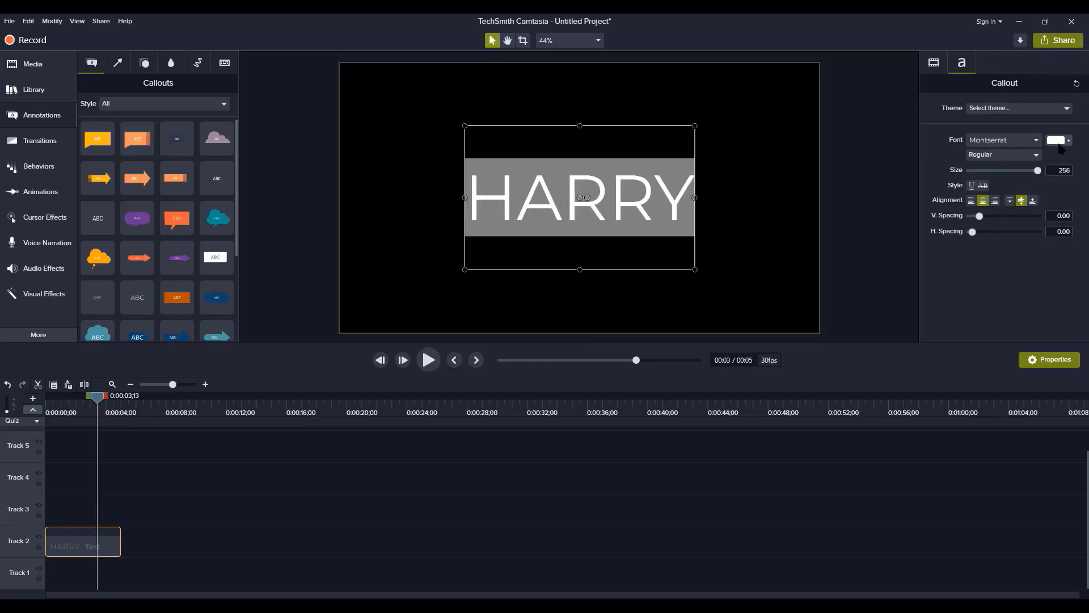
{"action": "left_click", "coordinate": [1059, 141]}
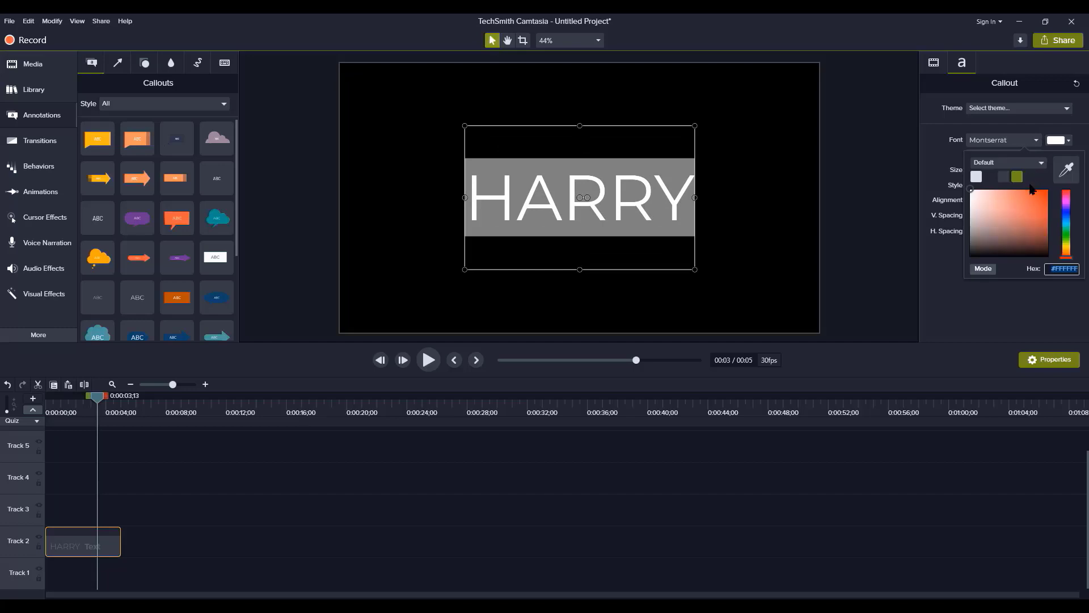
{"action": "left_click", "coordinate": [1067, 216]}
{"action": "left_click", "coordinate": [1047, 210]}
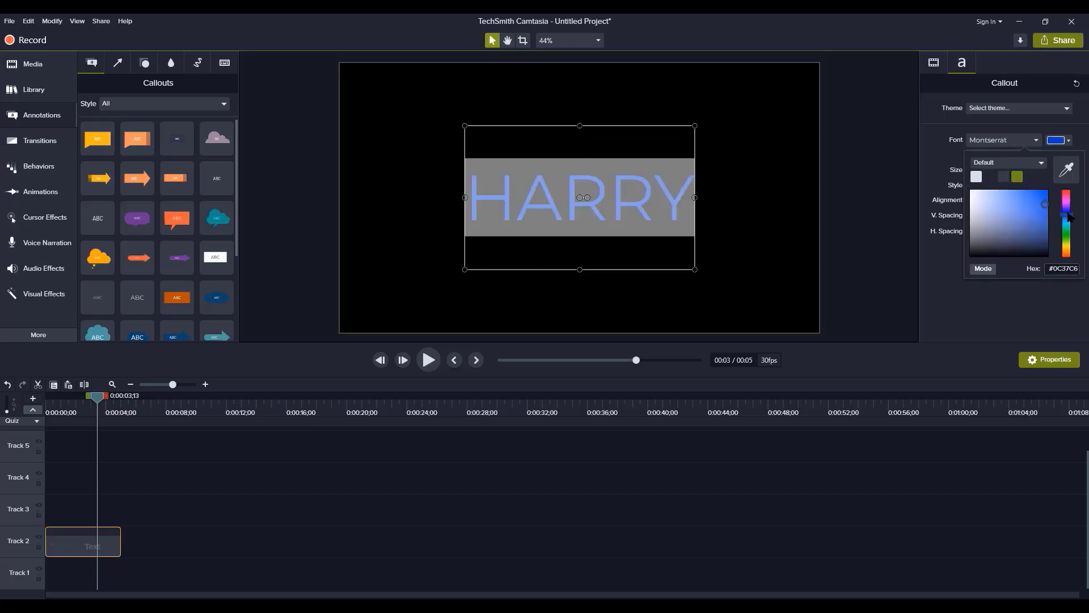
{"action": "left_click", "coordinate": [1067, 213]}
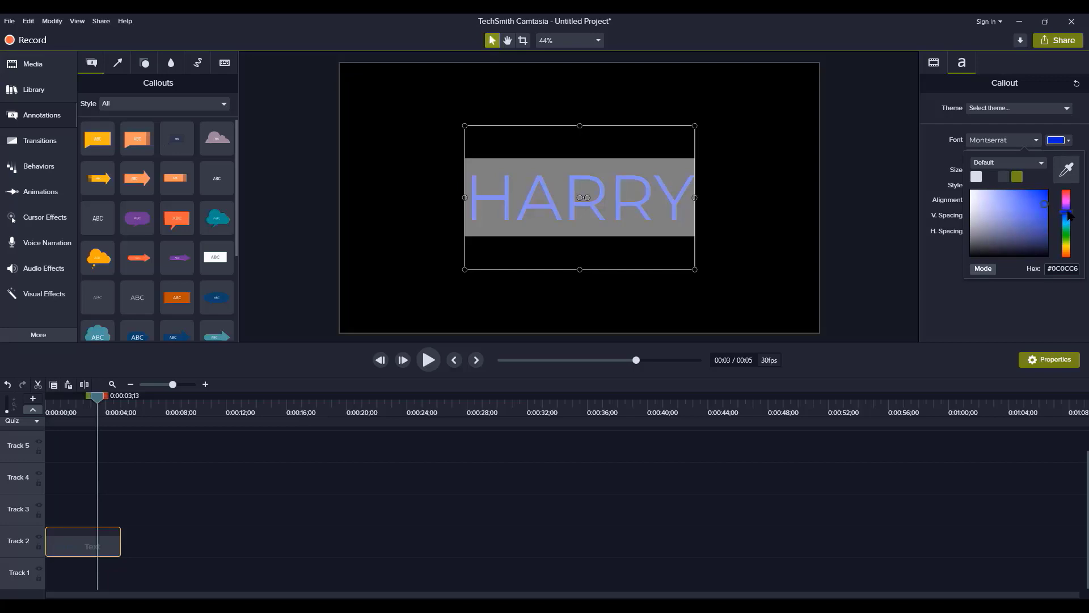
{"action": "left_click", "coordinate": [1069, 215]}
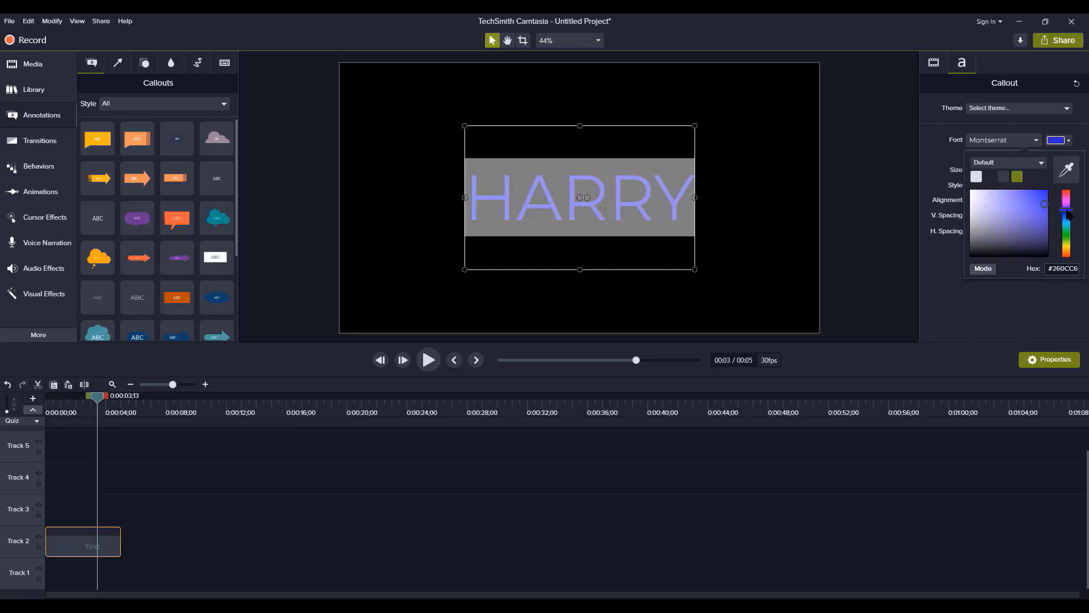
{"action": "left_click", "coordinate": [841, 216]}
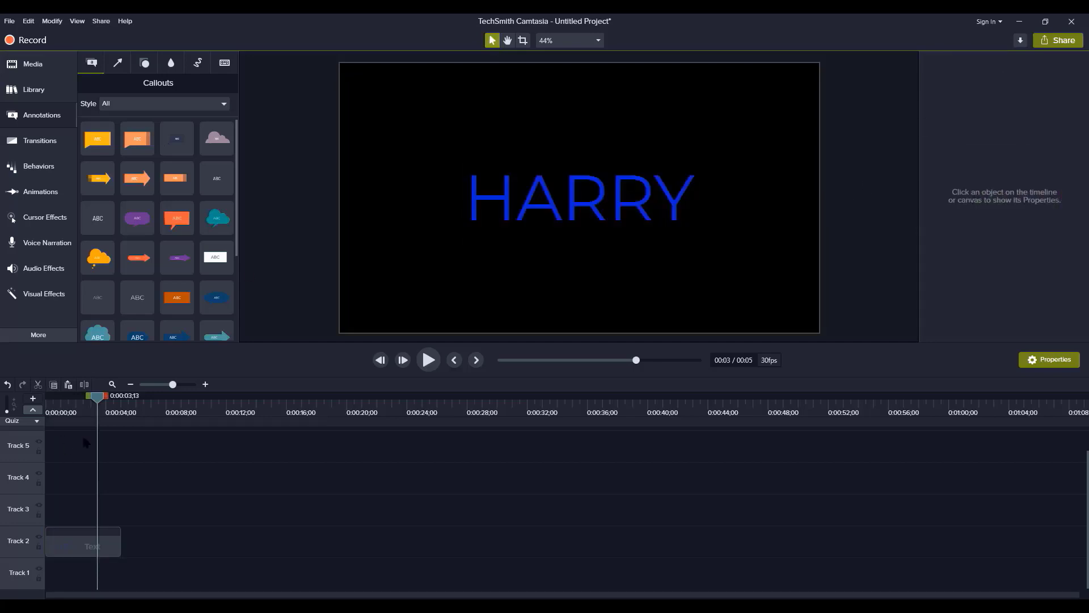
Apply the Jump And Fall behavior to the blue text callout and play it from the start of the timeline
{"action": "left_click_drag", "start_coordinate": [103, 399], "coordinate": [50, 399]}
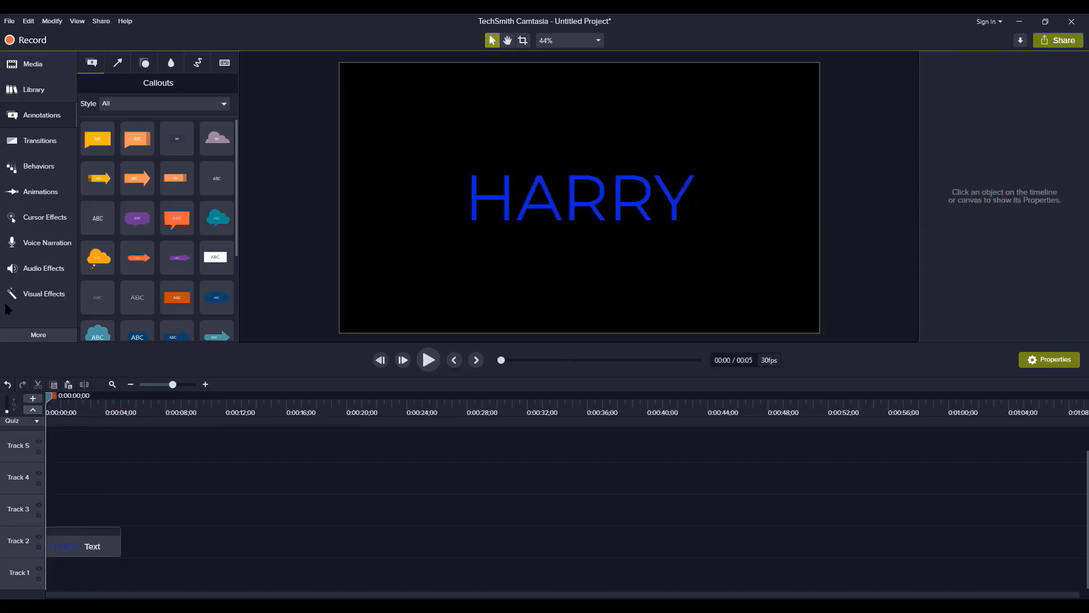
{"action": "left_click", "coordinate": [37, 167]}
{"action": "scroll", "coordinate": [138, 114], "scroll_direction": "down", "scroll_amount": 1}
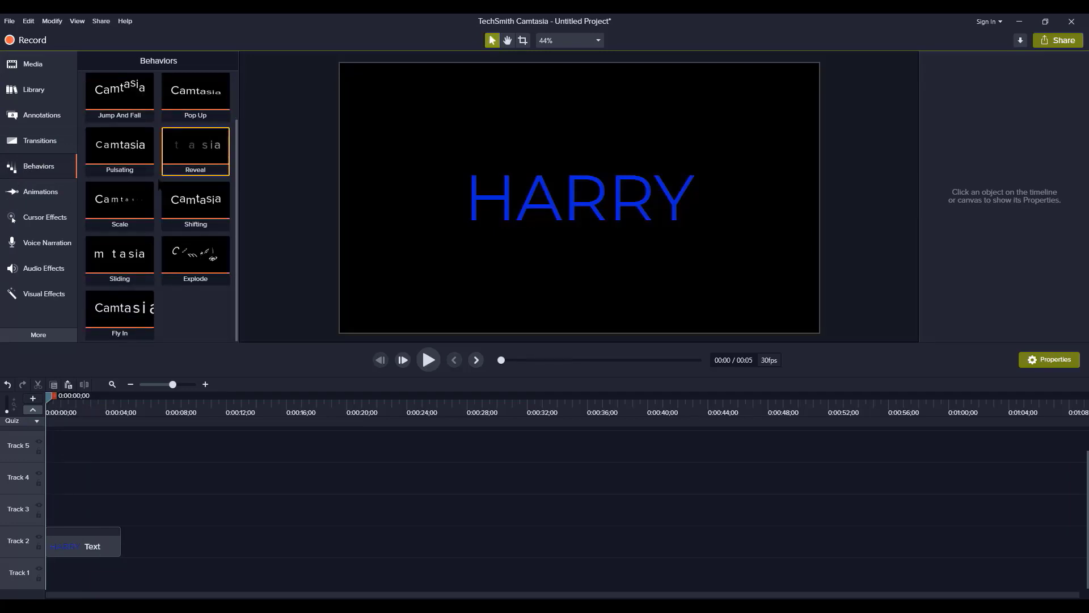
{"action": "scroll", "coordinate": [138, 114], "scroll_direction": "up", "scroll_amount": 1}
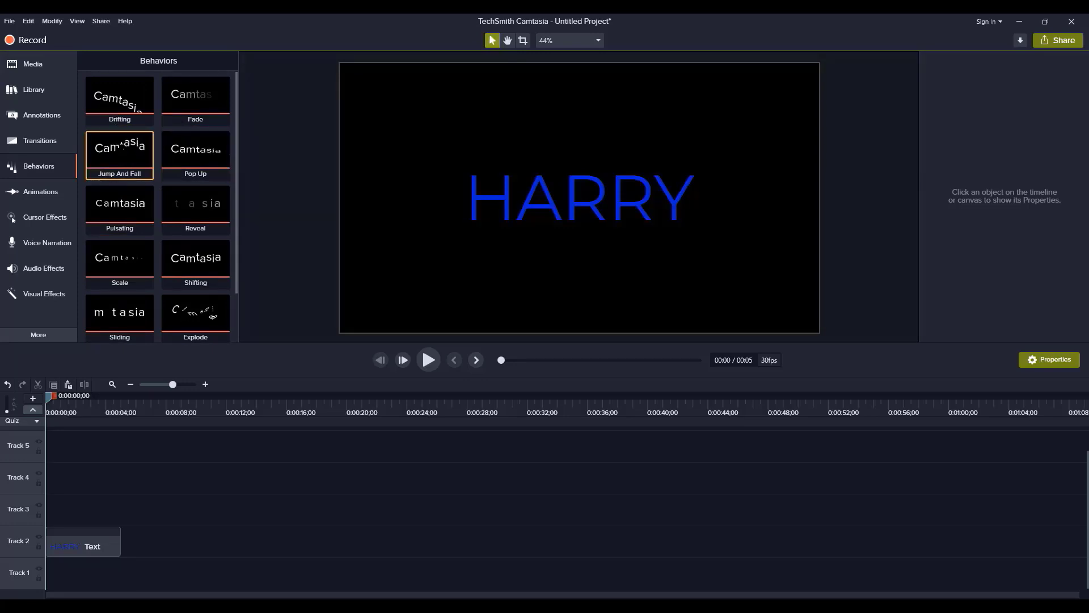
{"action": "left_click_drag", "start_coordinate": [119, 151], "coordinate": [56, 540]}
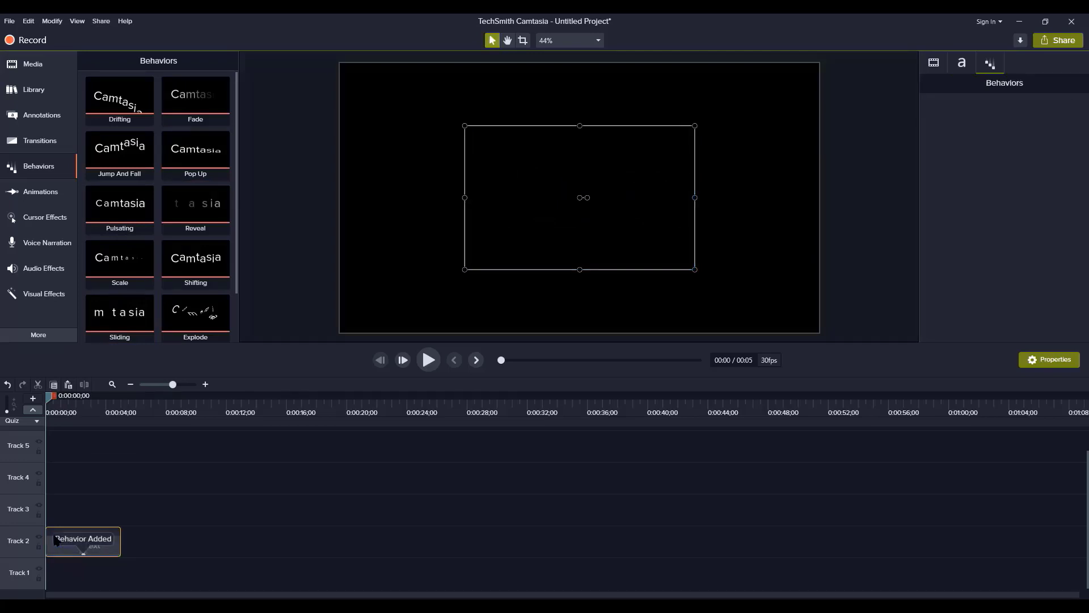
{"action": "key", "text": "space"}
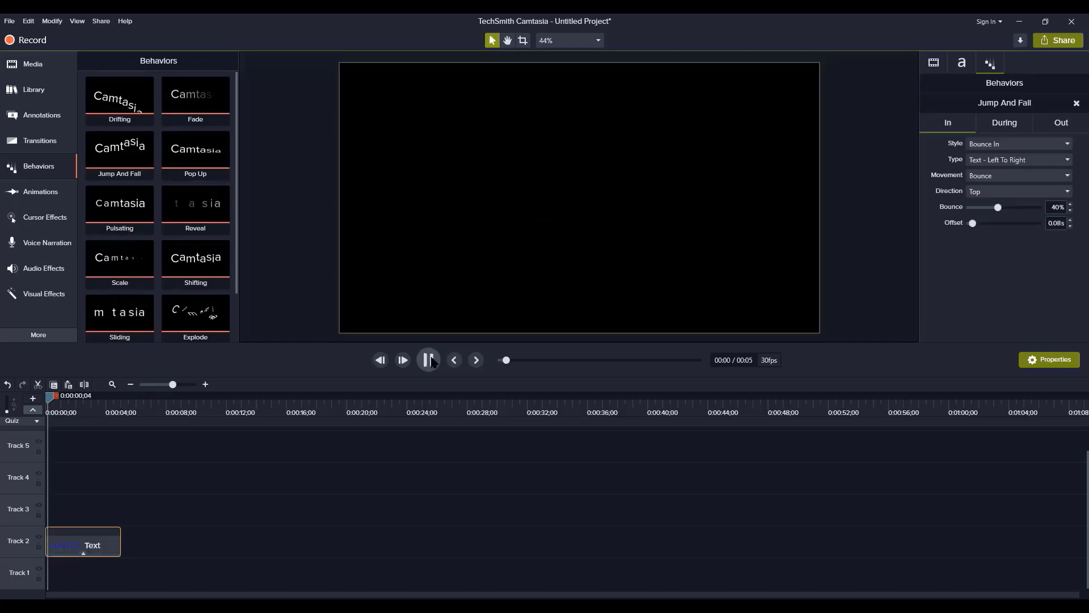
Remove the Jump And Fall behavior from the text callout on Track 2
{"action": "left_click", "coordinate": [80, 553]}
{"action": "left_click", "coordinate": [77, 552]}
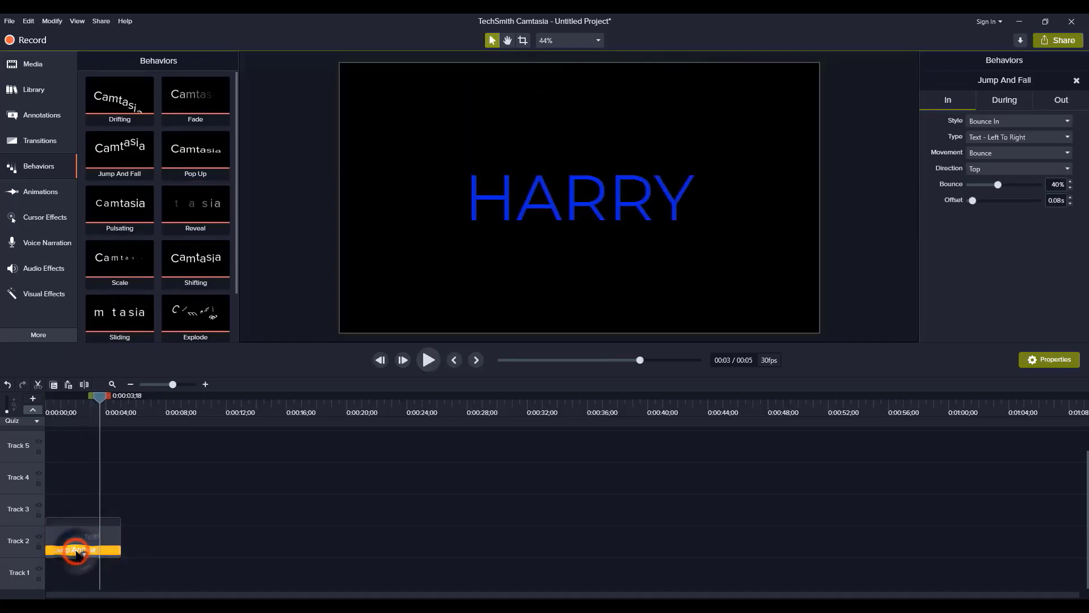
{"action": "key", "text": "Delete"}
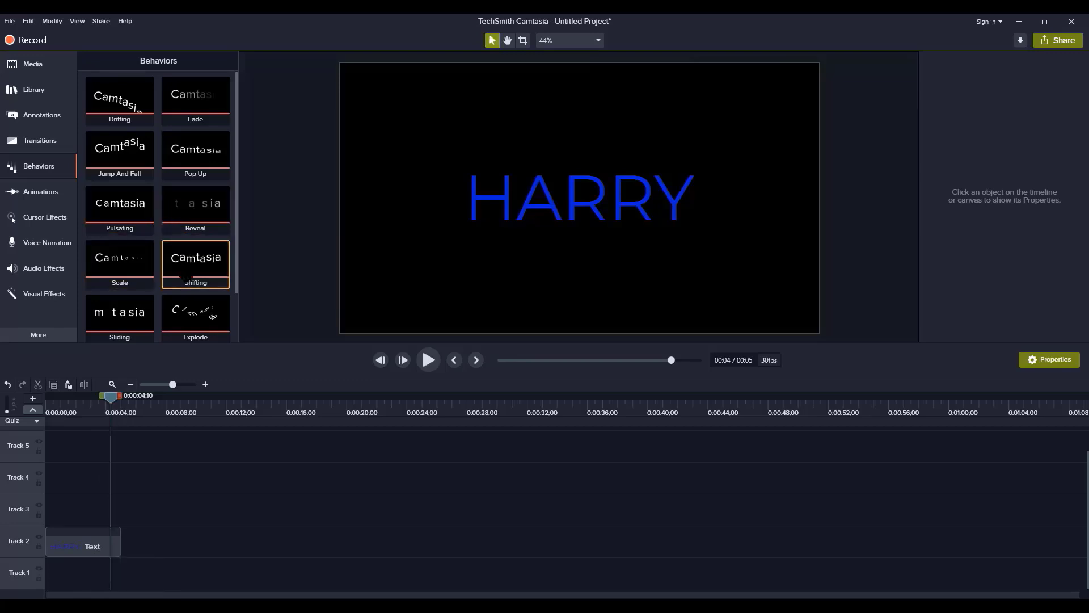
Apply the Sliding behavior to the blue text callout and play it from the start of the timeline
{"action": "scroll", "coordinate": [170, 264], "scroll_direction": "down", "scroll_amount": 1}
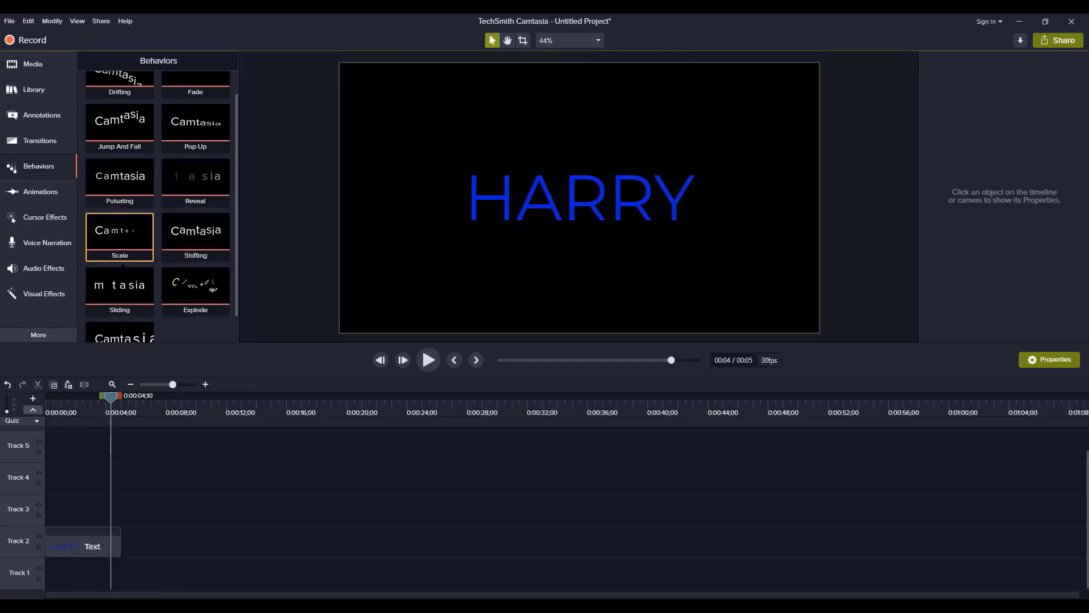
{"action": "left_click_drag", "start_coordinate": [122, 286], "coordinate": [86, 545]}
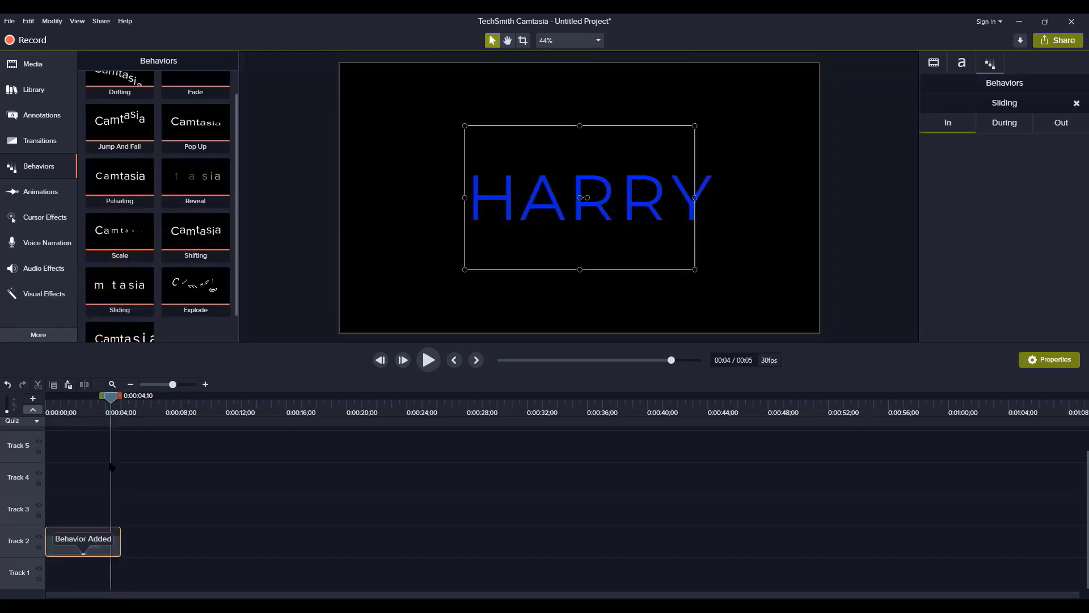
{"action": "double_click", "coordinate": [110, 401]}
{"action": "left_click", "coordinate": [429, 362]}
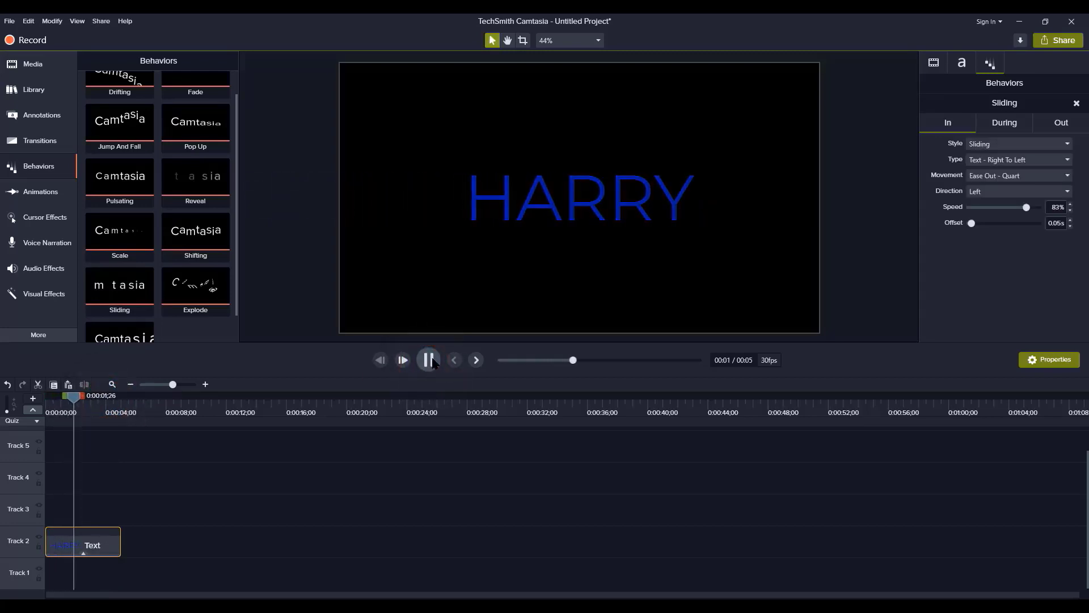
{"action": "left_click", "coordinate": [429, 360]}
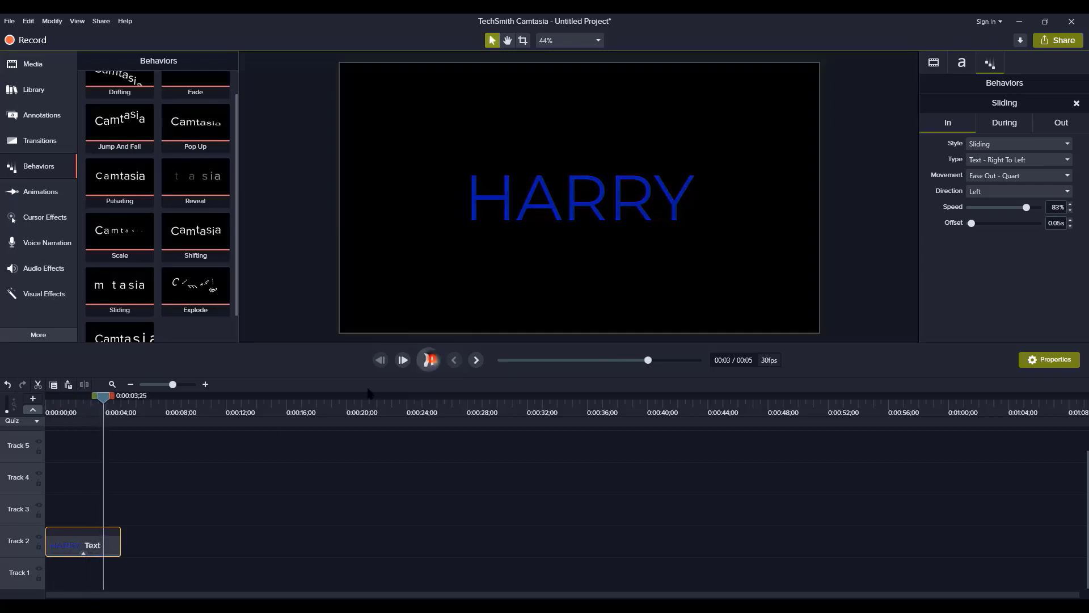
Delete the blue text callout from Track 2
{"action": "left_click", "coordinate": [91, 540]}
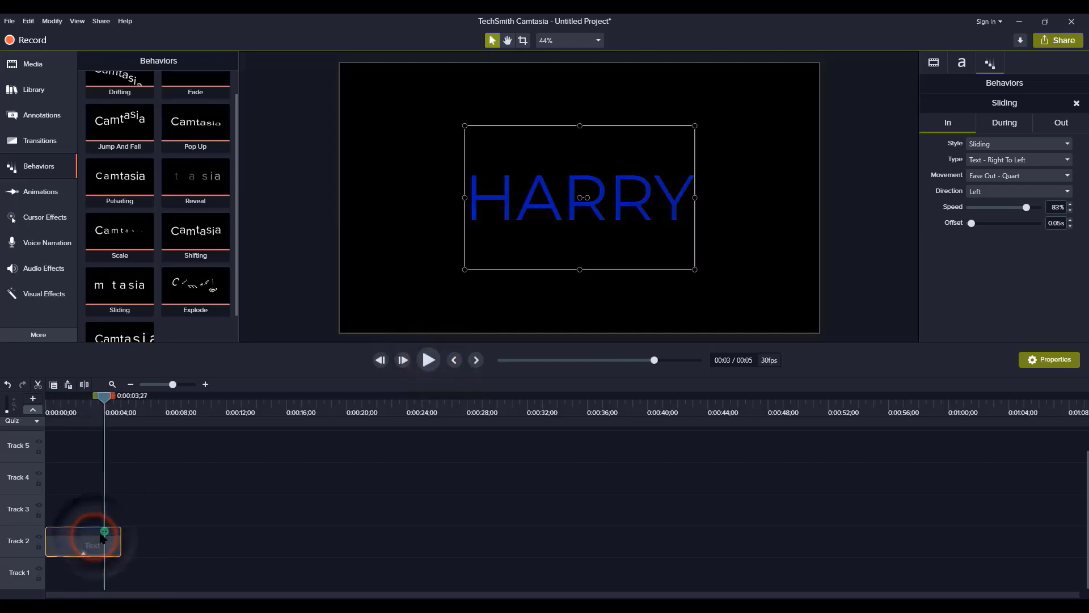
{"action": "key", "text": "Delete"}
Show the zoom options and browse the preset animations, from Custom to Smart Focus
{"action": "left_click", "coordinate": [41, 192]}
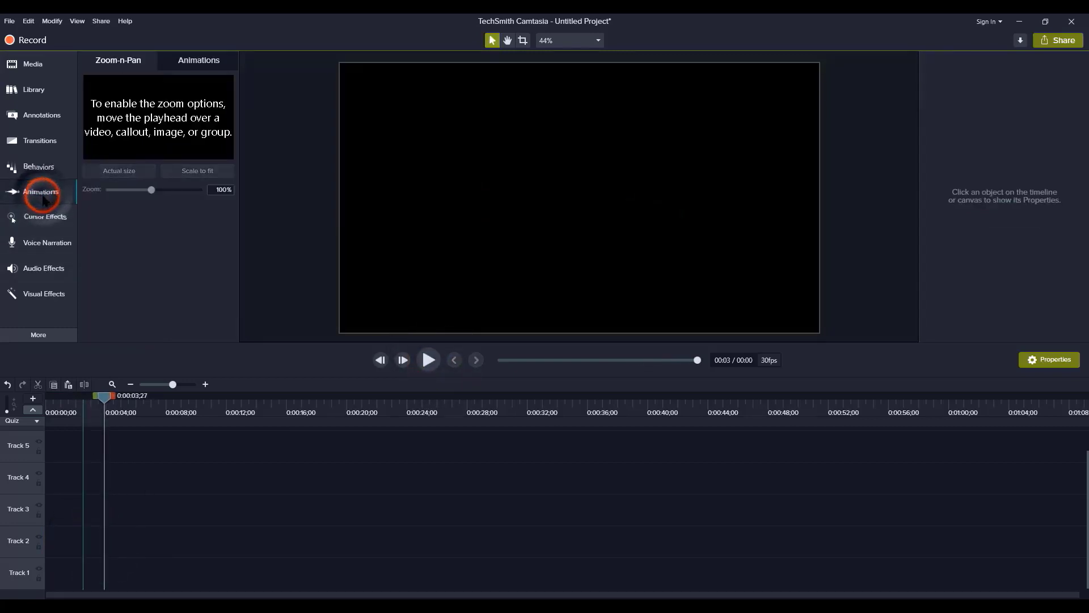
{"action": "left_click", "coordinate": [208, 61]}
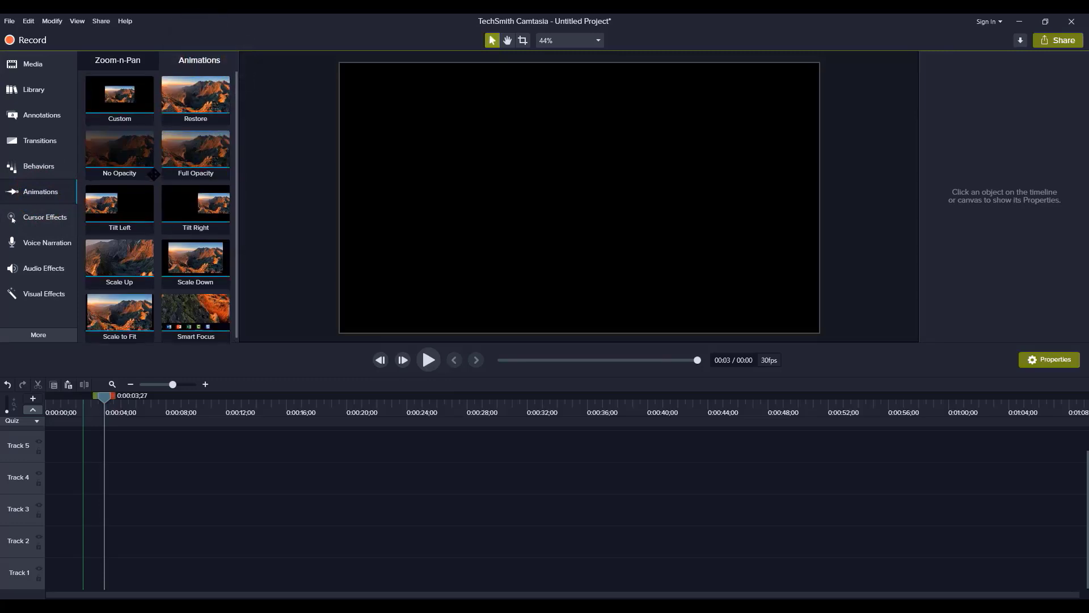
{"action": "left_click", "coordinate": [131, 115]}
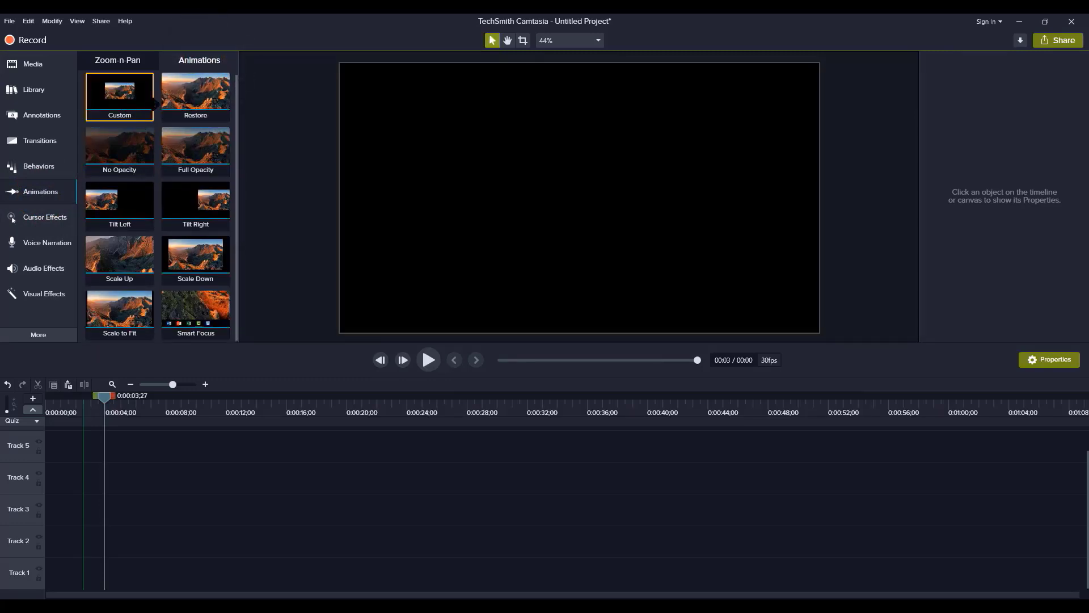
Add the white text rectangle callout to the start of Track 3 and show it at about three seconds
{"action": "left_click", "coordinate": [102, 399]}
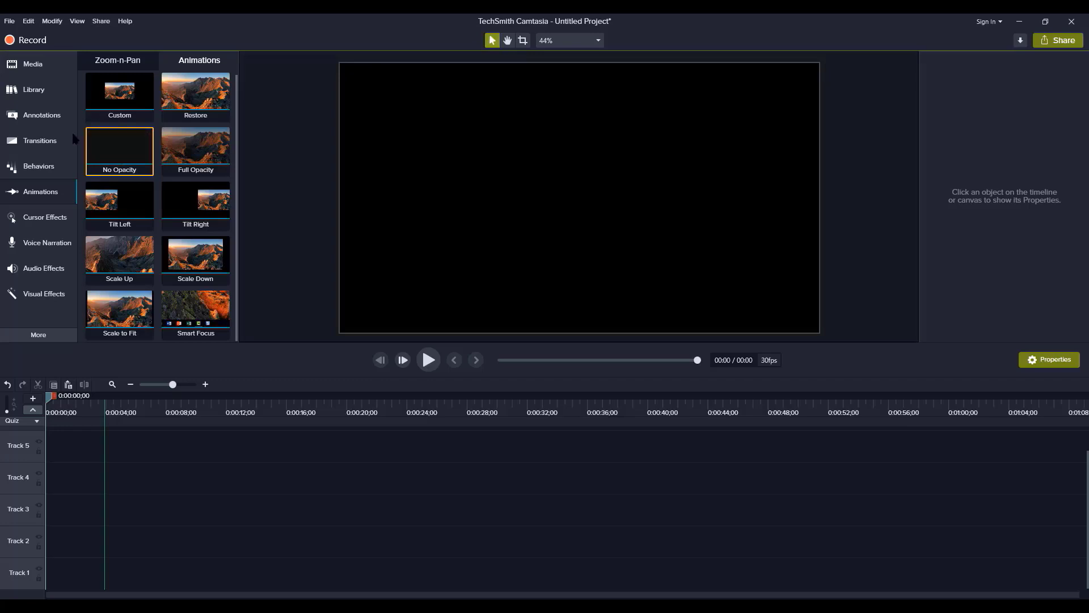
{"action": "left_click", "coordinate": [42, 116]}
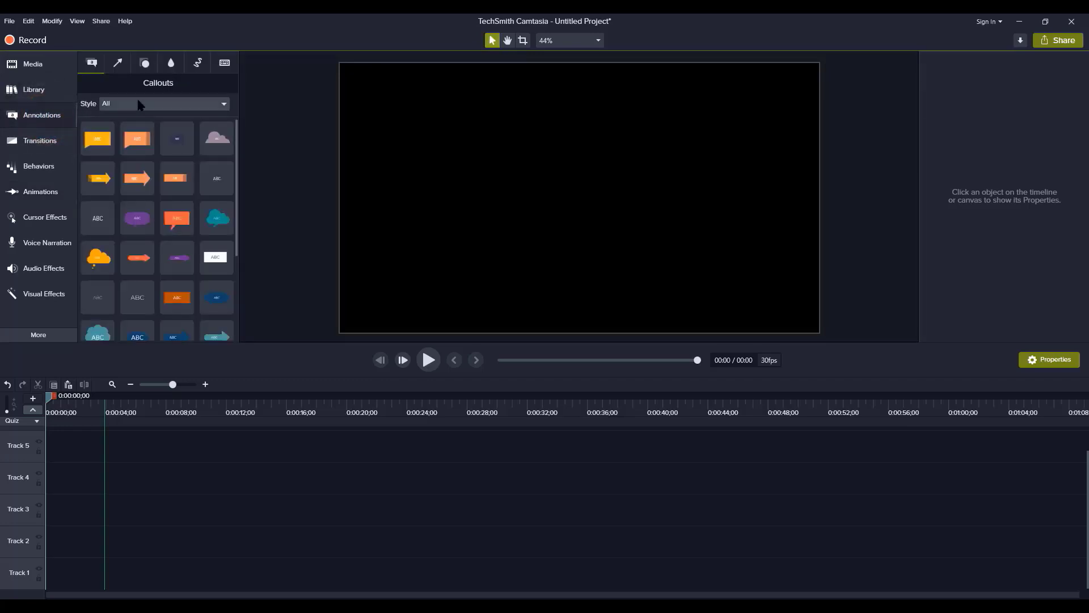
{"action": "left_click_drag", "start_coordinate": [216, 257], "coordinate": [47, 528]}
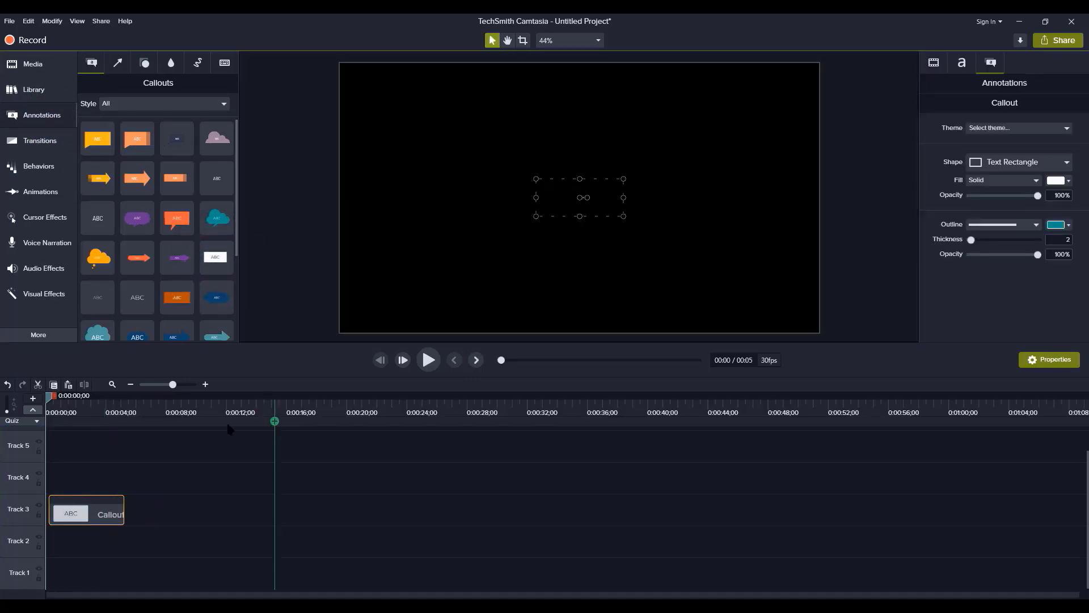
{"action": "left_click", "coordinate": [97, 408]}
{"action": "left_click", "coordinate": [677, 185]}
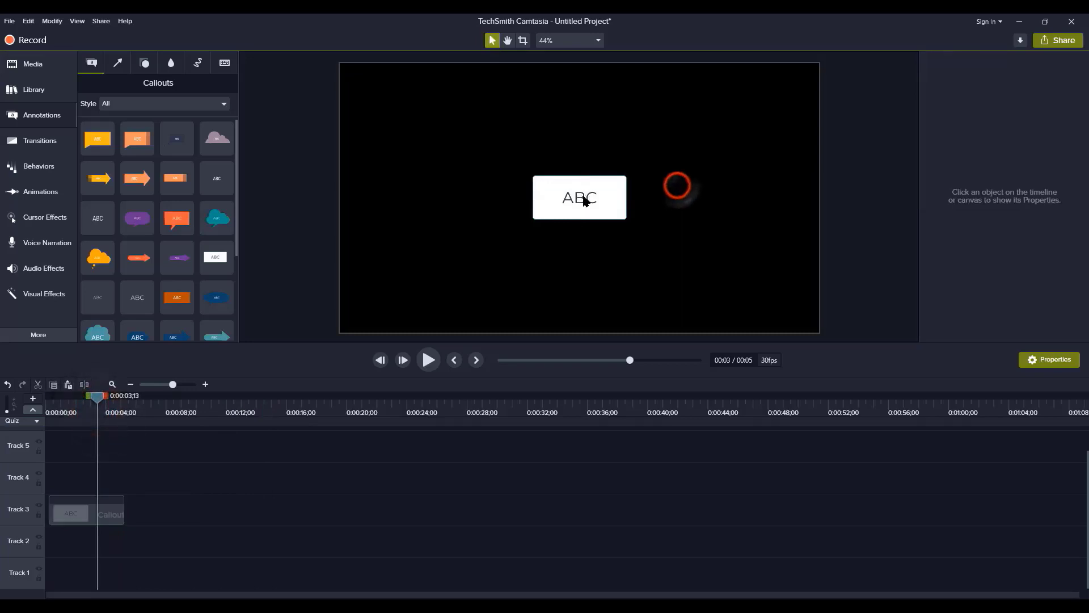
Set the font size of the ABC text in the white callout to 256
{"action": "left_click", "coordinate": [581, 199]}
{"action": "left_click", "coordinate": [580, 199]}
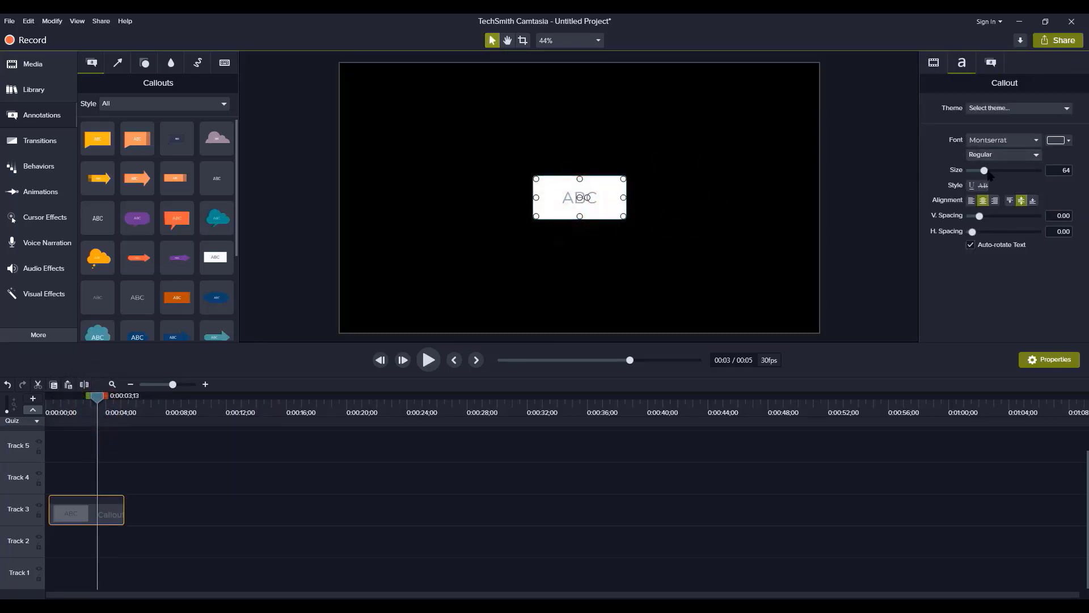
{"action": "left_click_drag", "start_coordinate": [984, 170], "coordinate": [1087, 164]}
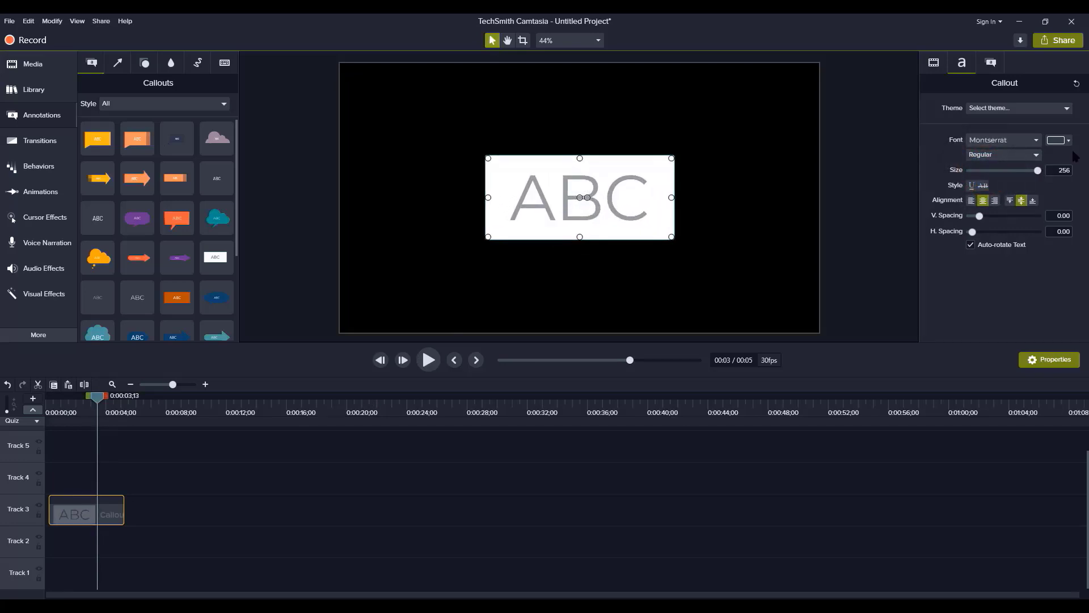
Review the callout's visual, text and annotation properties, and enlarge its scale to 179%
{"action": "left_click", "coordinate": [933, 63]}
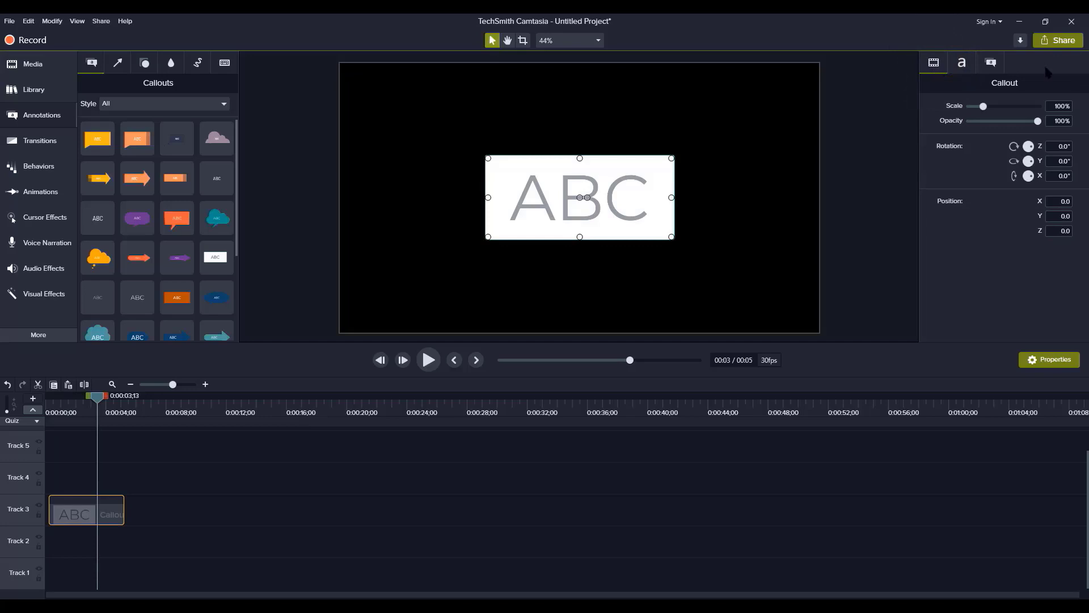
{"action": "left_click", "coordinate": [992, 64]}
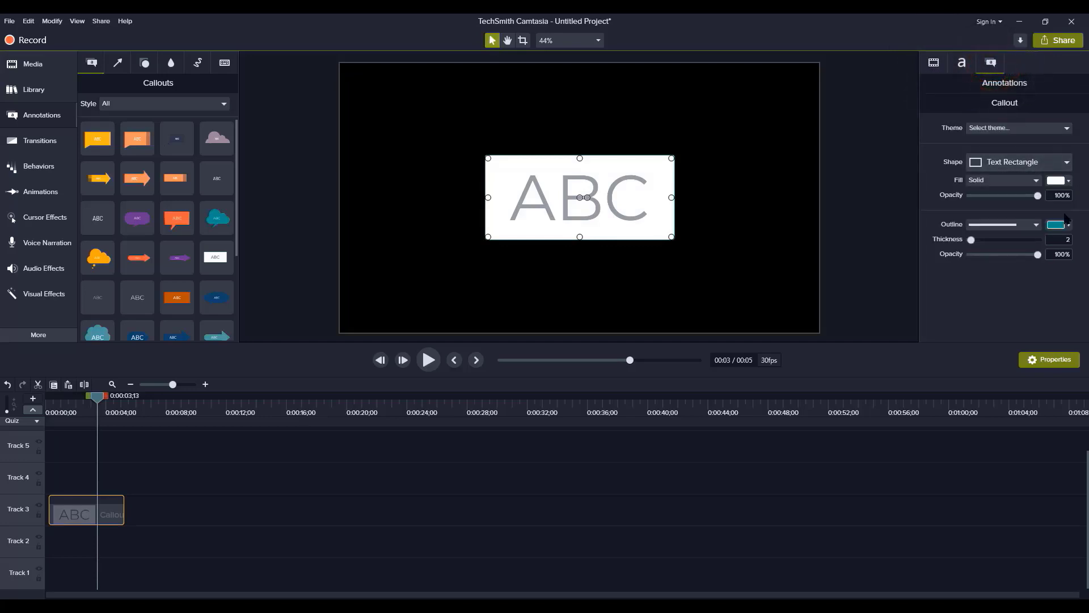
{"action": "left_click", "coordinate": [962, 64]}
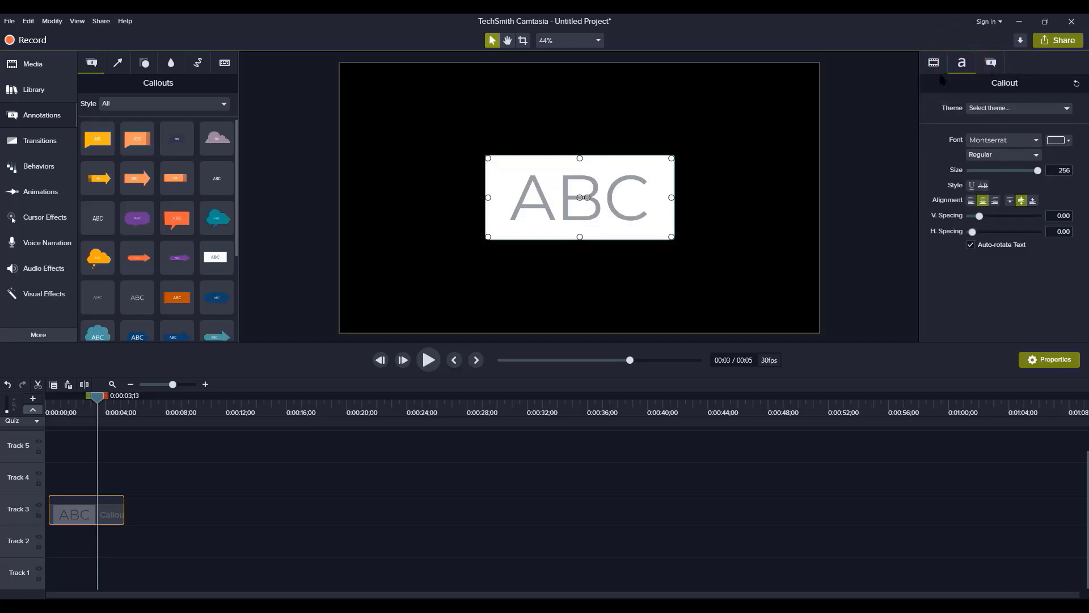
{"action": "left_click", "coordinate": [934, 63]}
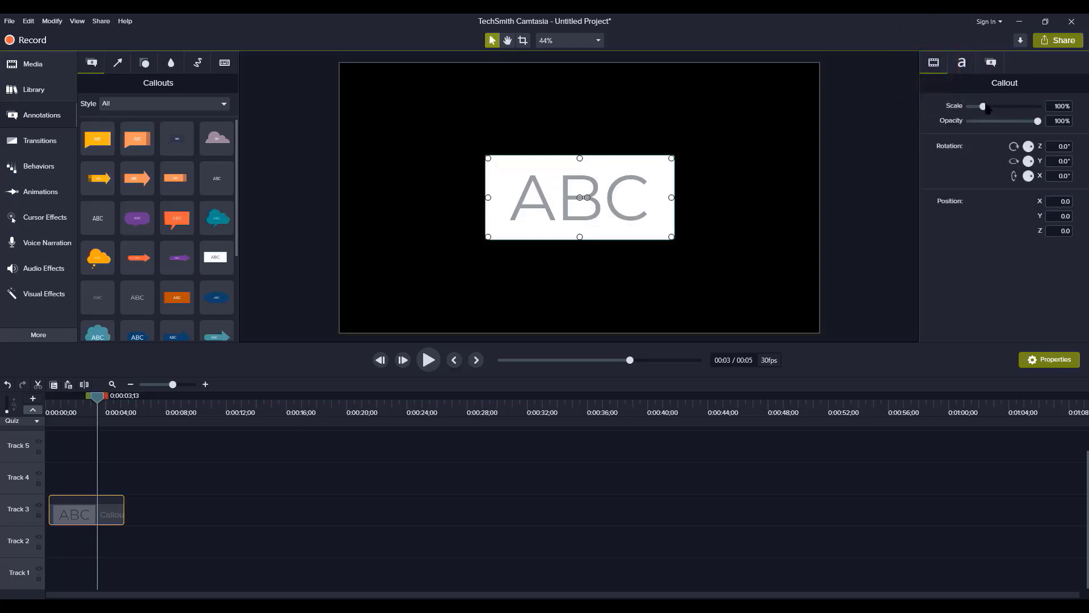
{"action": "left_click_drag", "start_coordinate": [984, 106], "coordinate": [987, 106]}
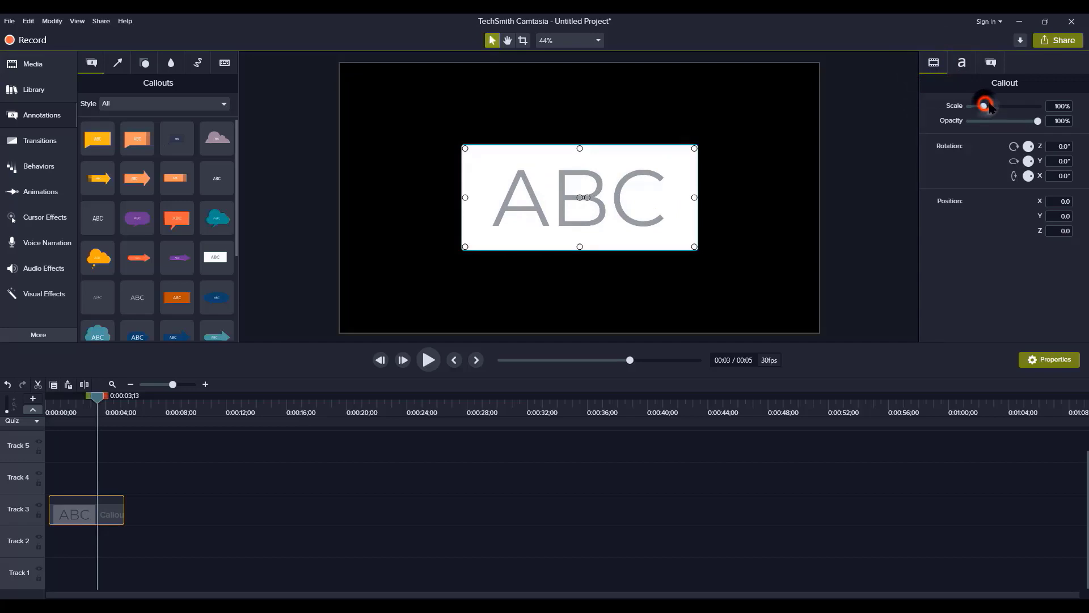
{"action": "mouse_move", "coordinate": [989, 106]}
{"action": "left_mouse_down"}
{"action": "mouse_move", "coordinate": [998, 106]}
{"action": "mouse_move", "coordinate": [967, 115]}
{"action": "mouse_move", "coordinate": [998, 119]}
{"action": "left_mouse_up"}
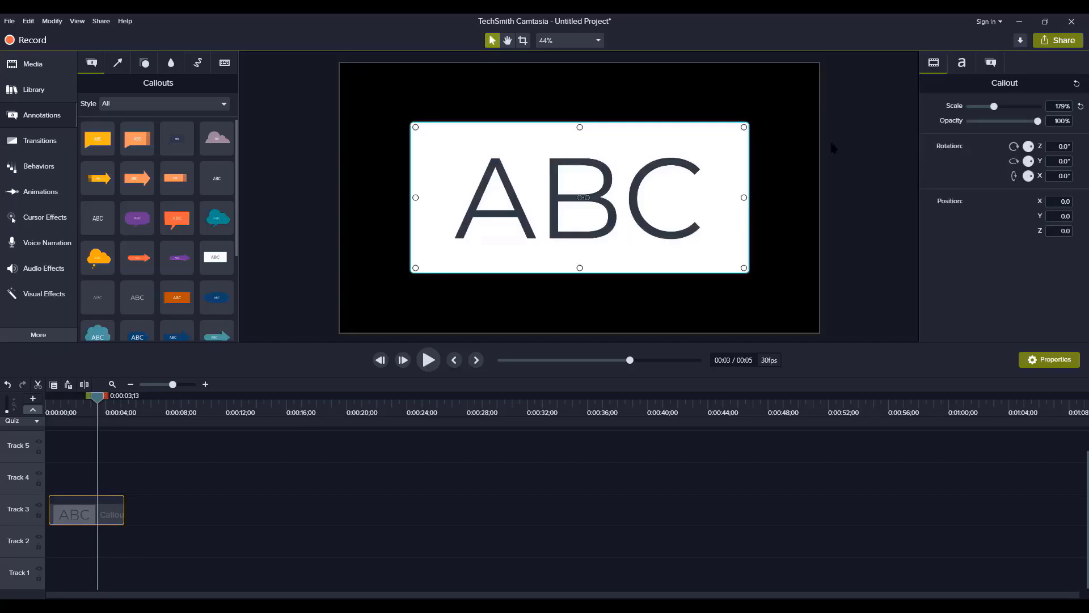
Apply the Tilt Left animation to the callout on Track 3, align the clip with the timeline start and play it
{"action": "left_click", "coordinate": [41, 191]}
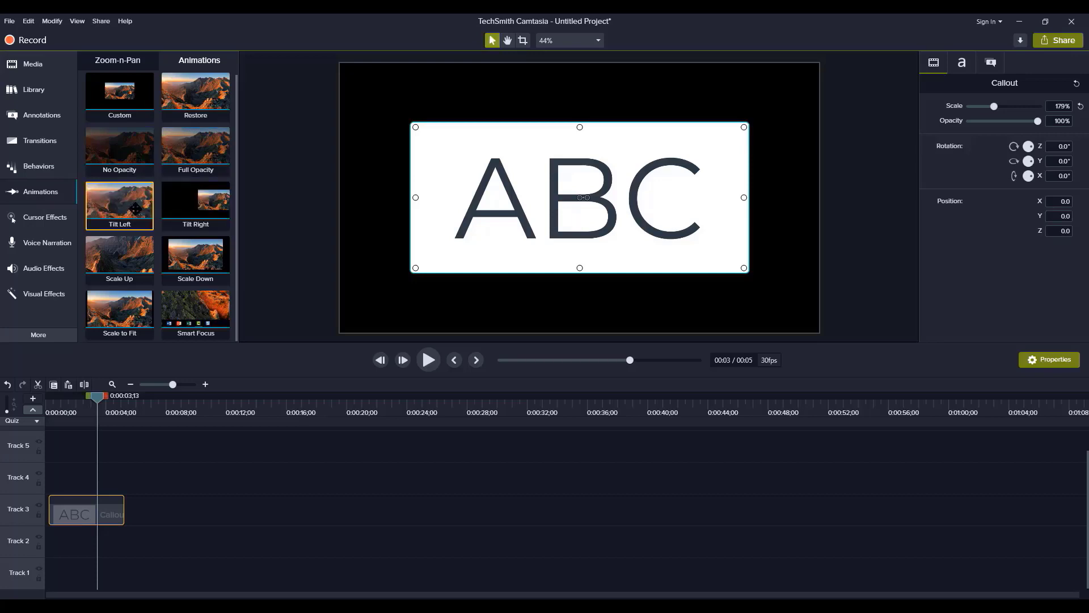
{"action": "left_click_drag", "start_coordinate": [135, 209], "coordinate": [69, 517]}
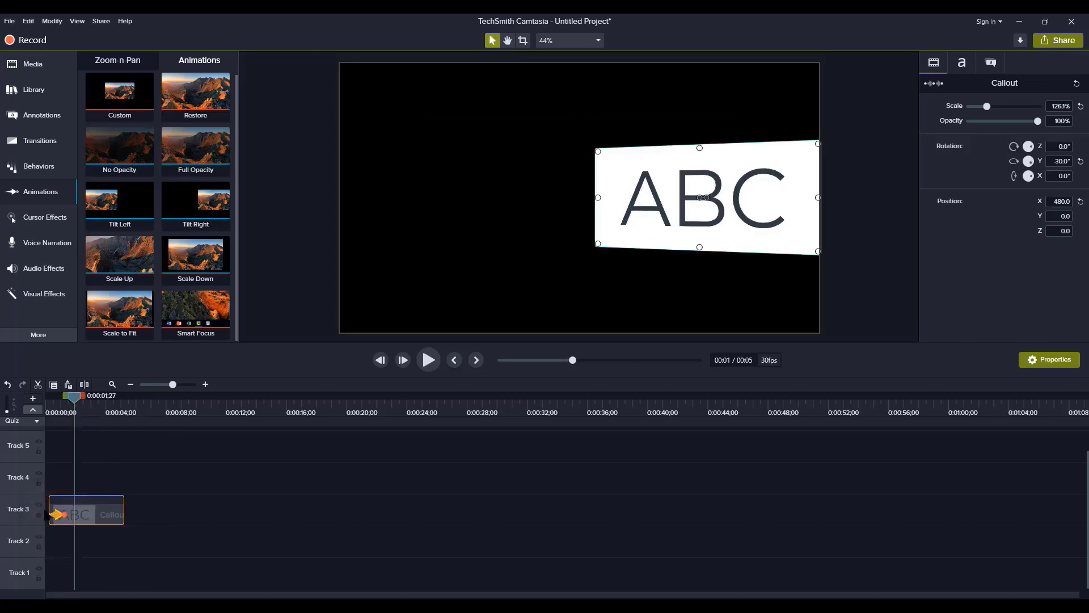
{"action": "left_click_drag", "start_coordinate": [73, 399], "coordinate": [47, 400]}
{"action": "left_click_drag", "start_coordinate": [93, 514], "coordinate": [80, 513]}
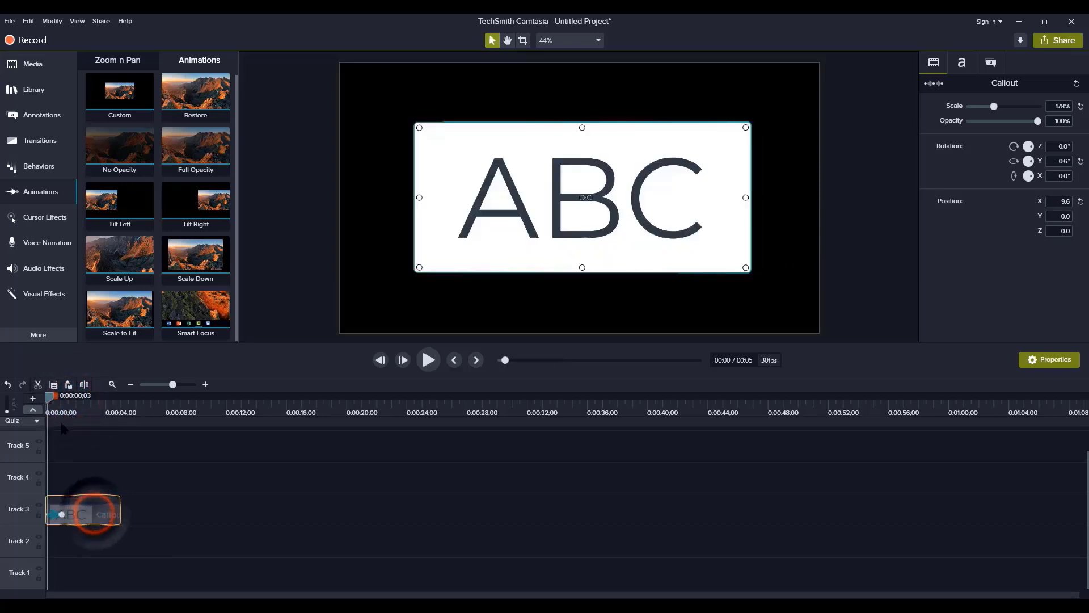
{"action": "left_click", "coordinate": [48, 399]}
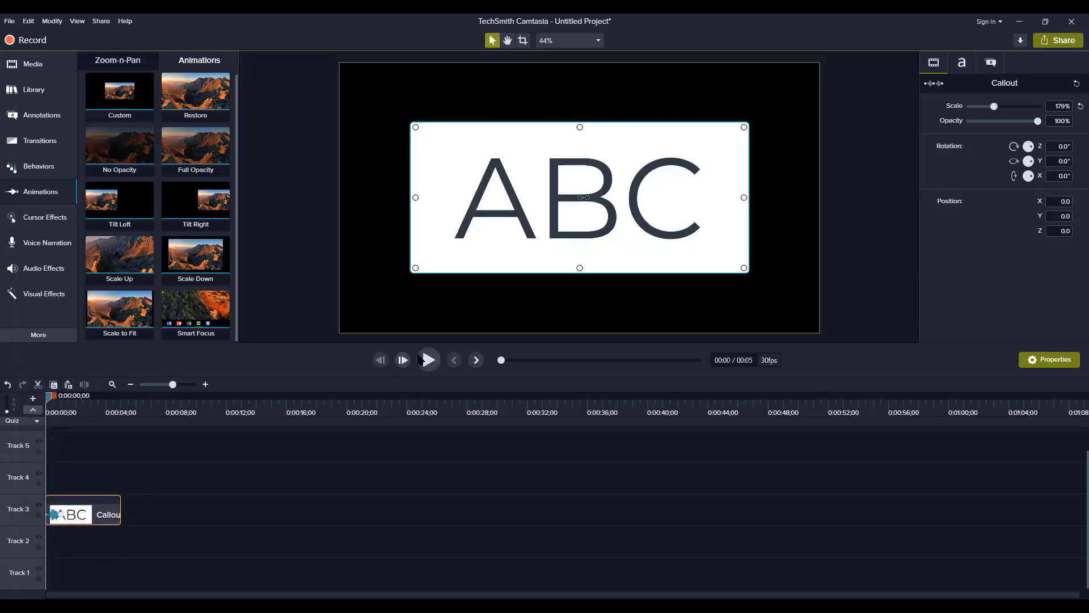
{"action": "left_click", "coordinate": [424, 360]}
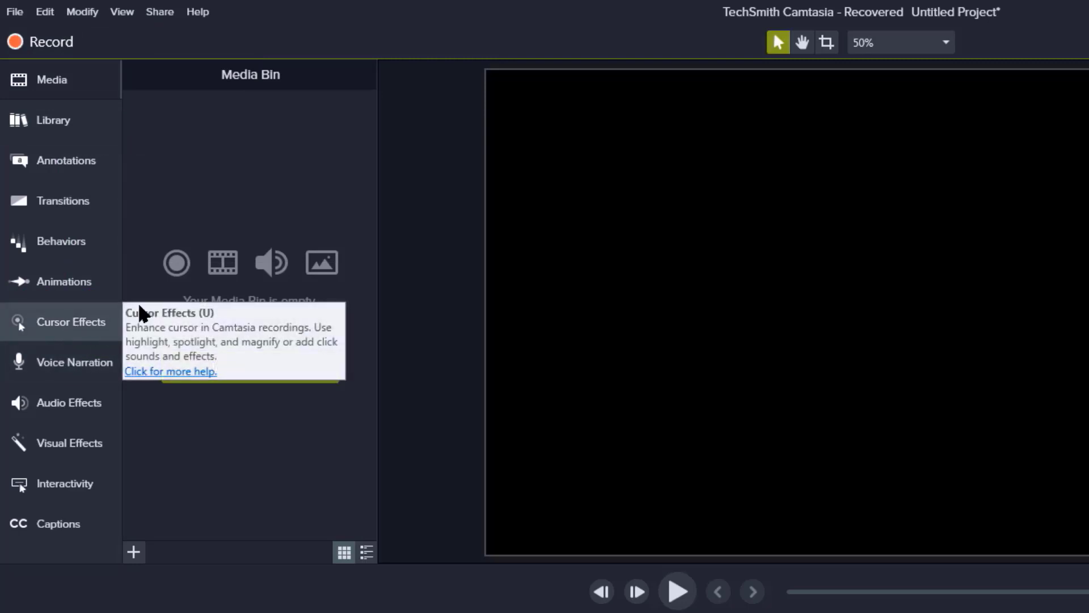
Browse the cursor effects, including the general, left-click and right-click sets
{"action": "left_click", "coordinate": [65, 323]}
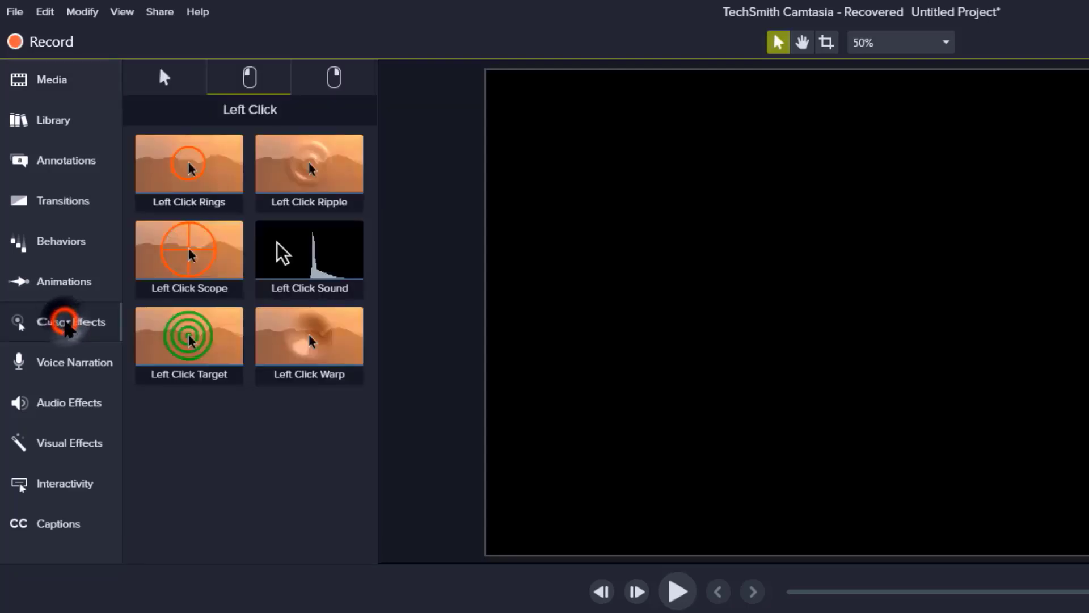
{"action": "left_click", "coordinate": [152, 82]}
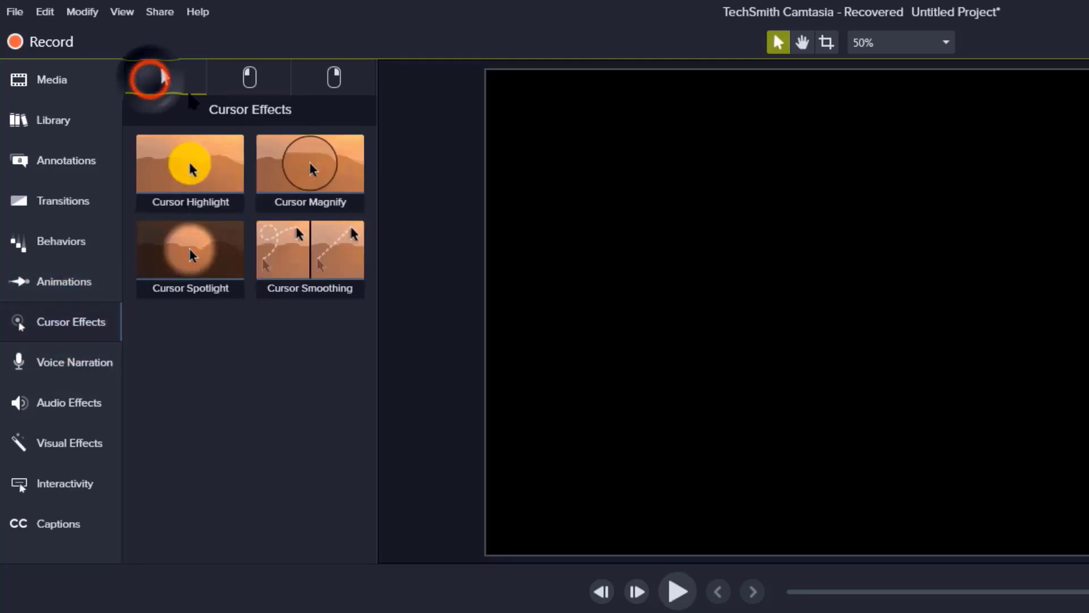
{"action": "left_click", "coordinate": [248, 80]}
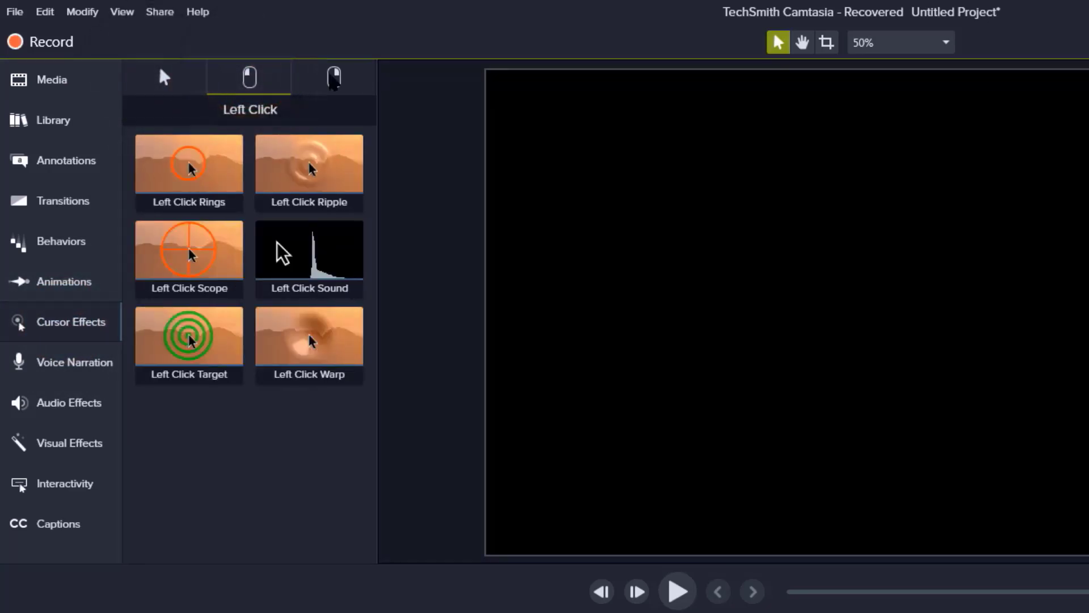
{"action": "left_click", "coordinate": [333, 79]}
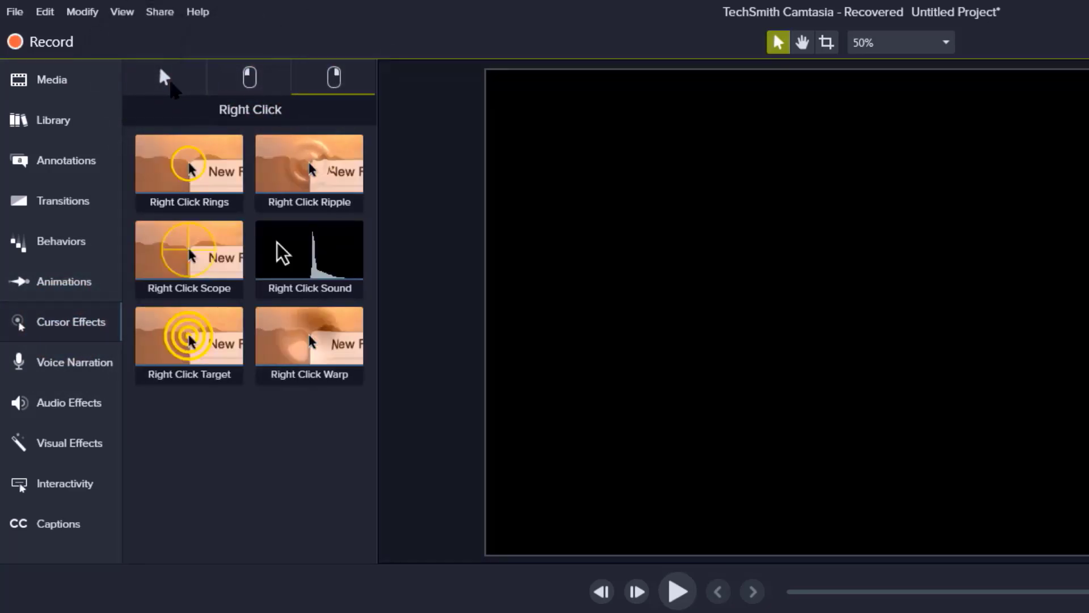
{"action": "left_click", "coordinate": [170, 82]}
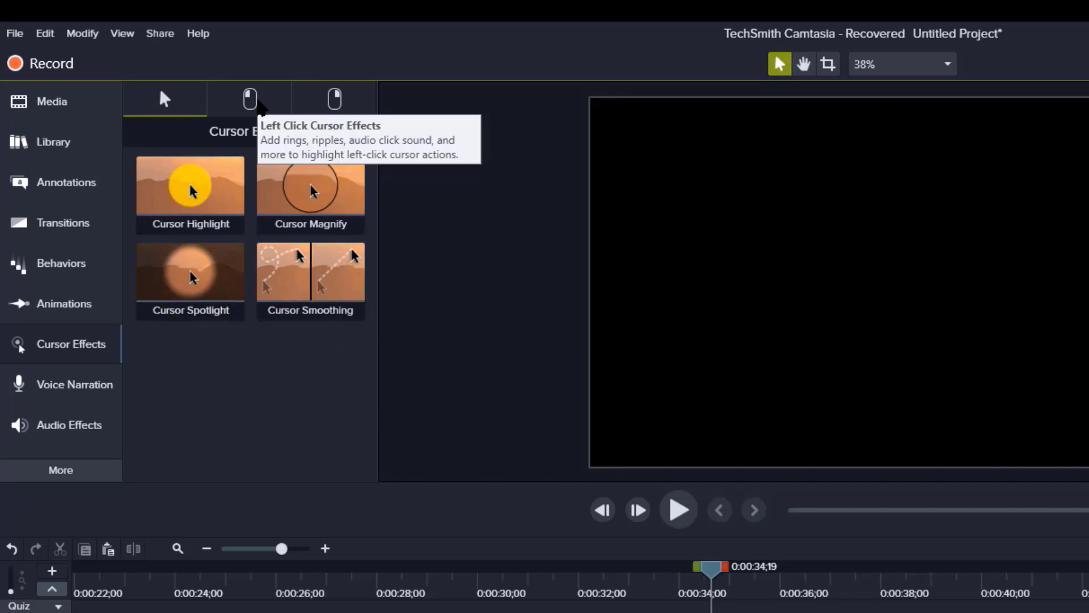
{"action": "left_click", "coordinate": [258, 102]}
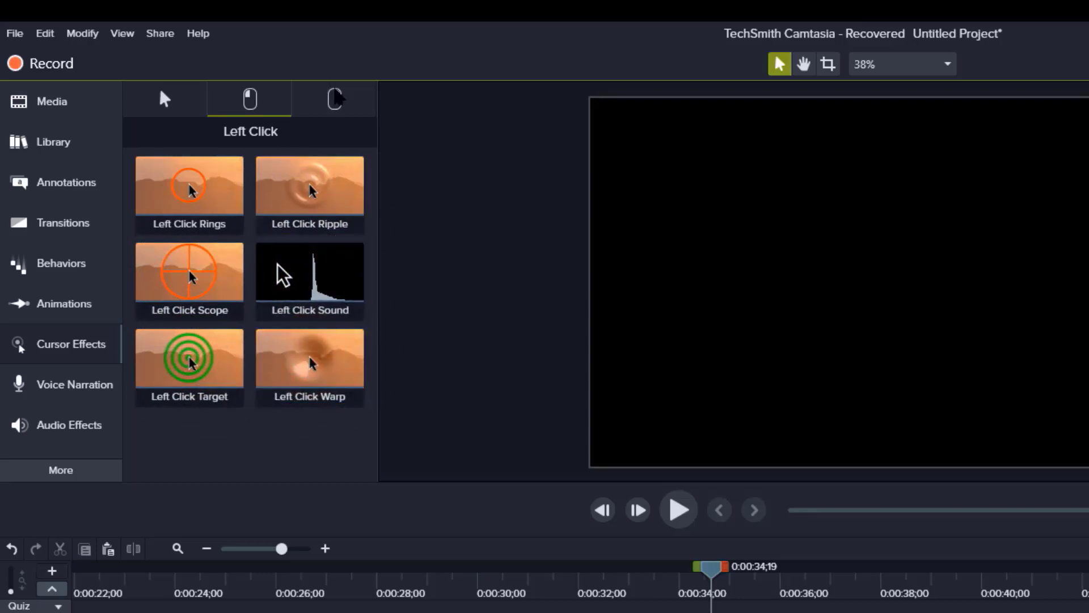
{"action": "left_click", "coordinate": [336, 99]}
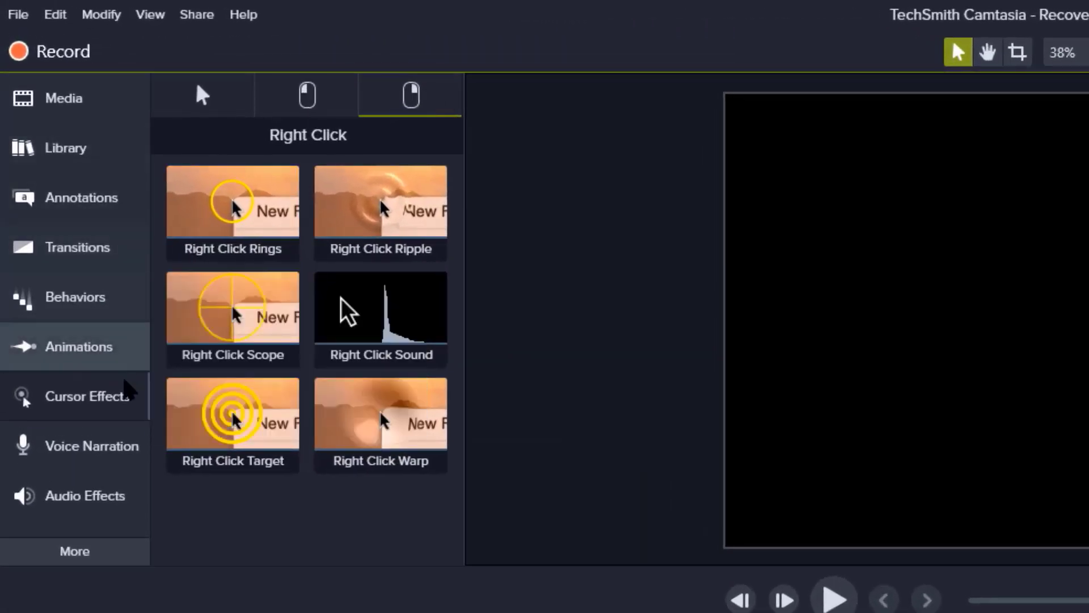
Show the voice narration options and go through the audio effects, from Noise Removal to Clip Speed
{"action": "left_click", "coordinate": [80, 454]}
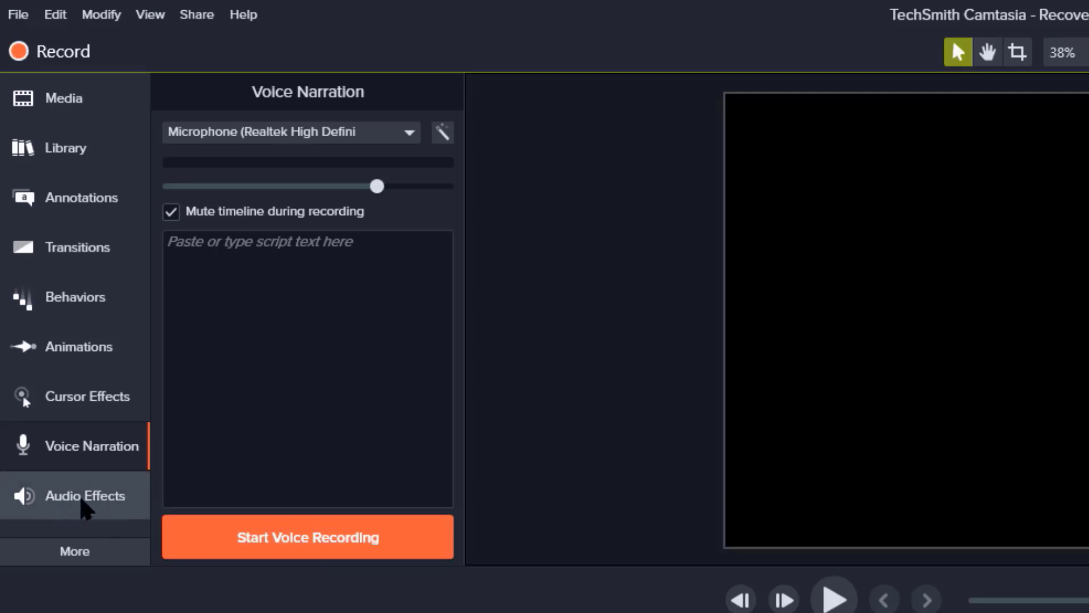
{"action": "left_click", "coordinate": [82, 499]}
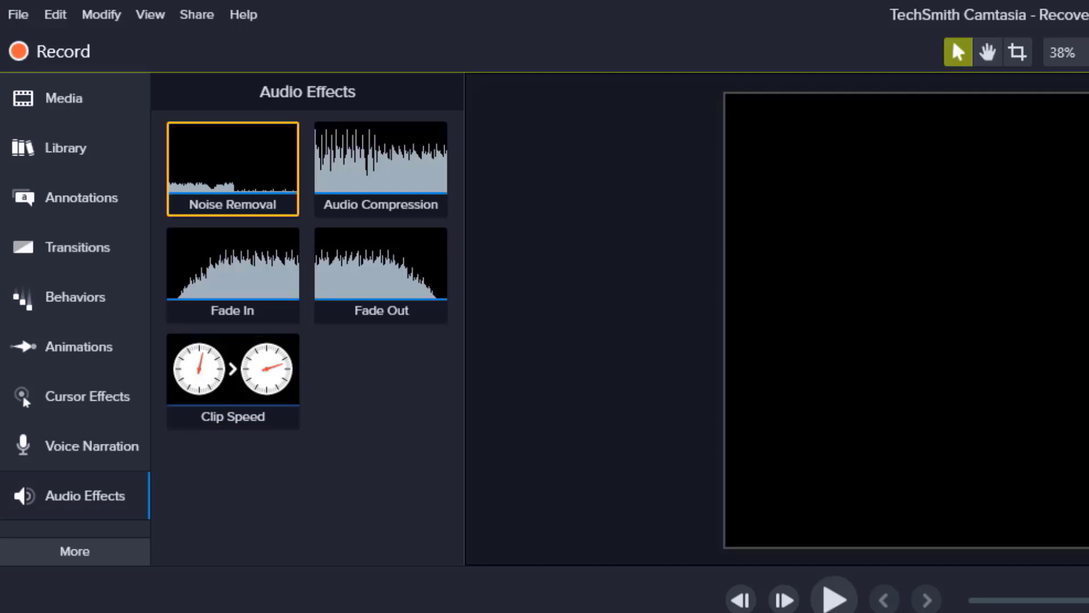
{"action": "left_click", "coordinate": [212, 176]}
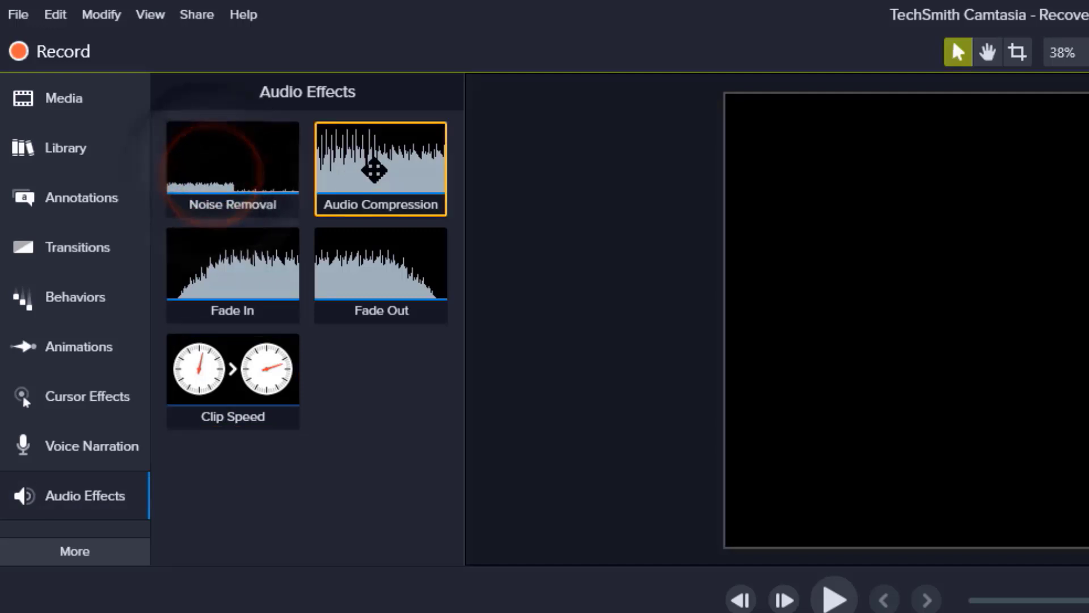
{"action": "left_click", "coordinate": [371, 168]}
{"action": "left_click", "coordinate": [243, 278]}
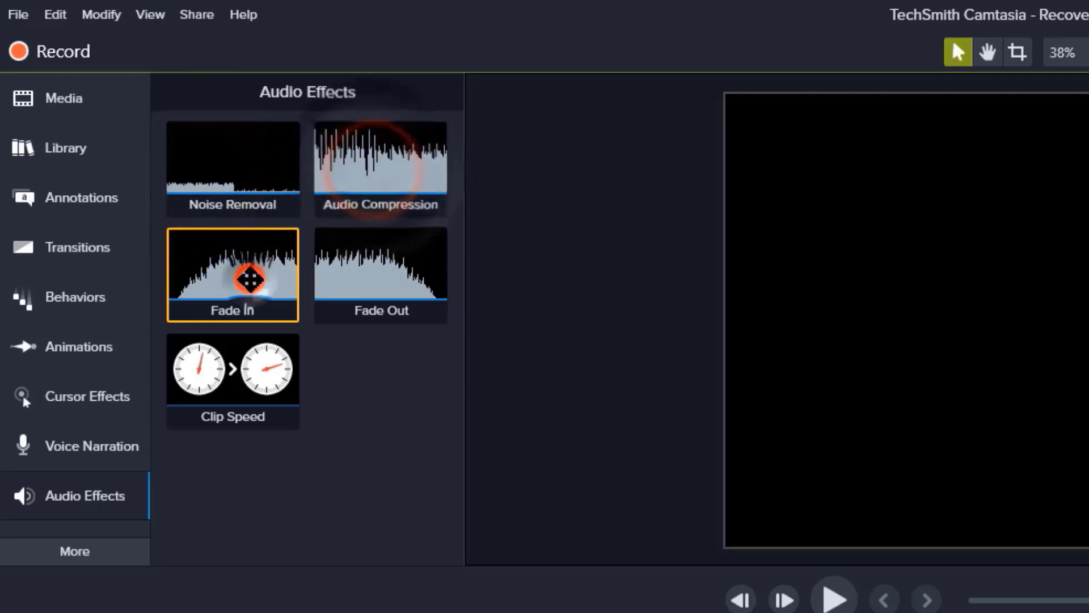
{"action": "left_click", "coordinate": [371, 279]}
{"action": "left_click", "coordinate": [248, 381]}
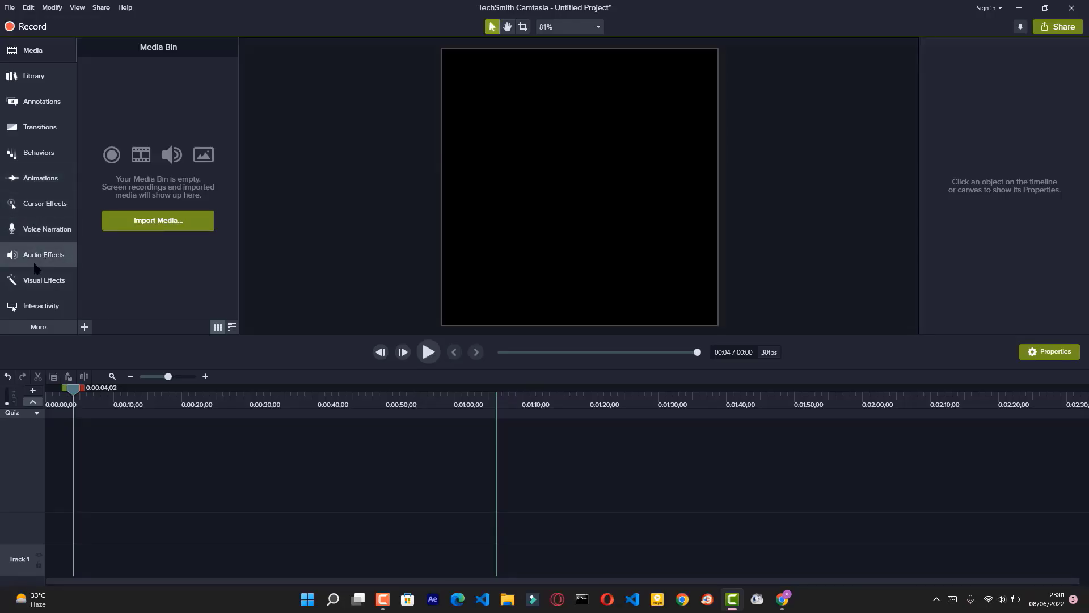
Show the visual effects, including Interactive Hotspot, and the option for adding captions
{"action": "left_click", "coordinate": [38, 280]}
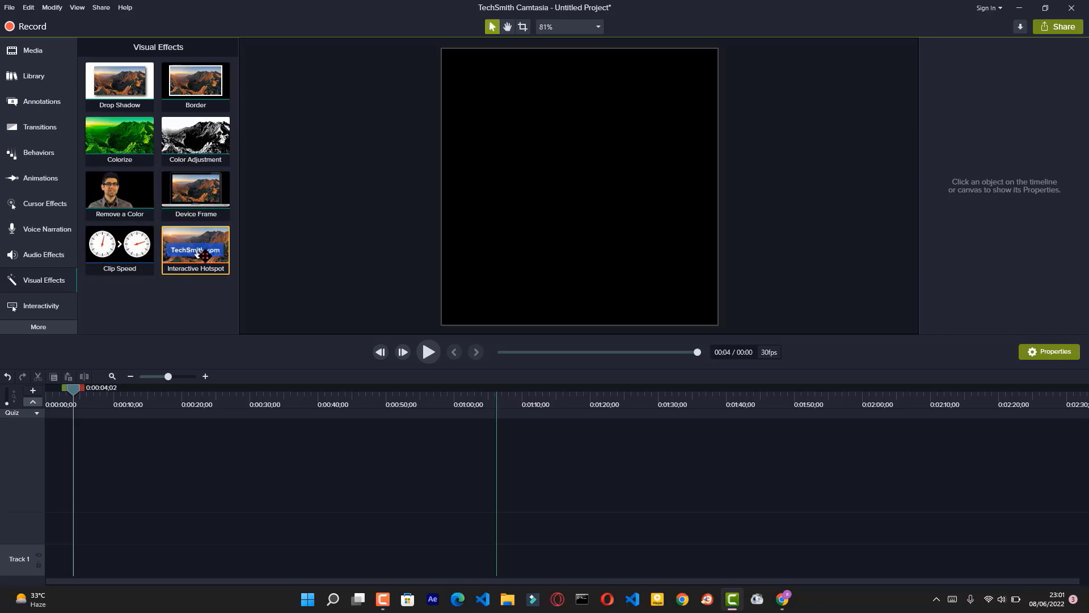
{"action": "left_click", "coordinate": [198, 253]}
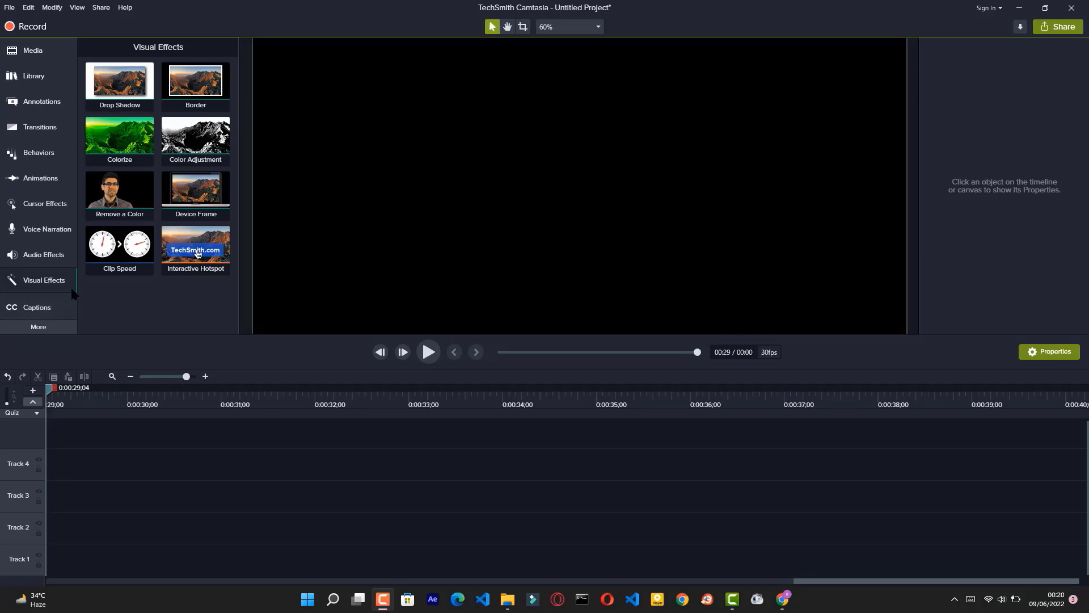
{"action": "left_click", "coordinate": [37, 311]}
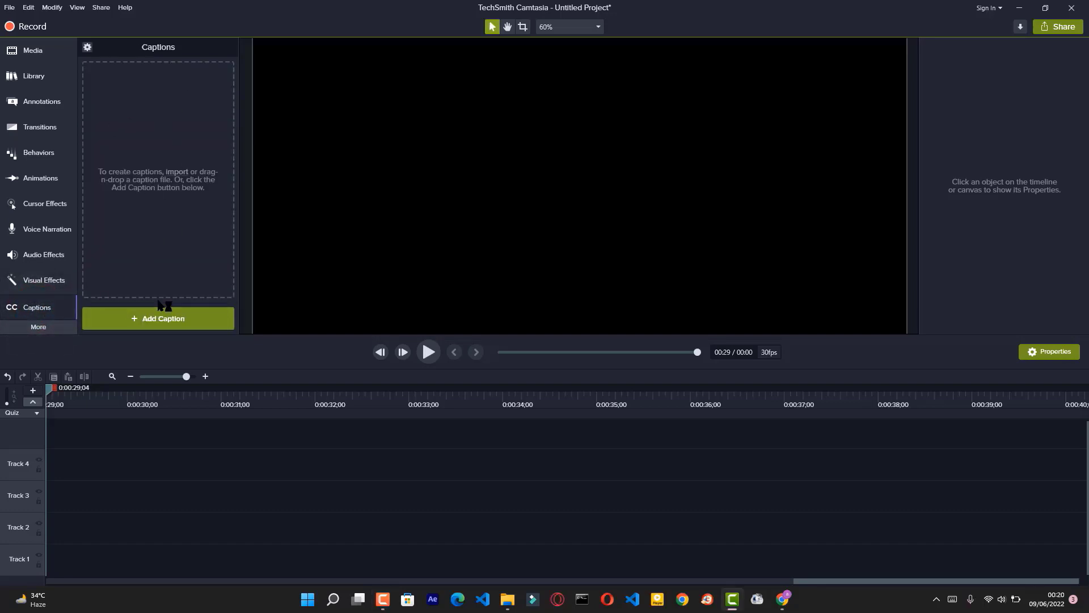
{"action": "left_click", "coordinate": [160, 318]}
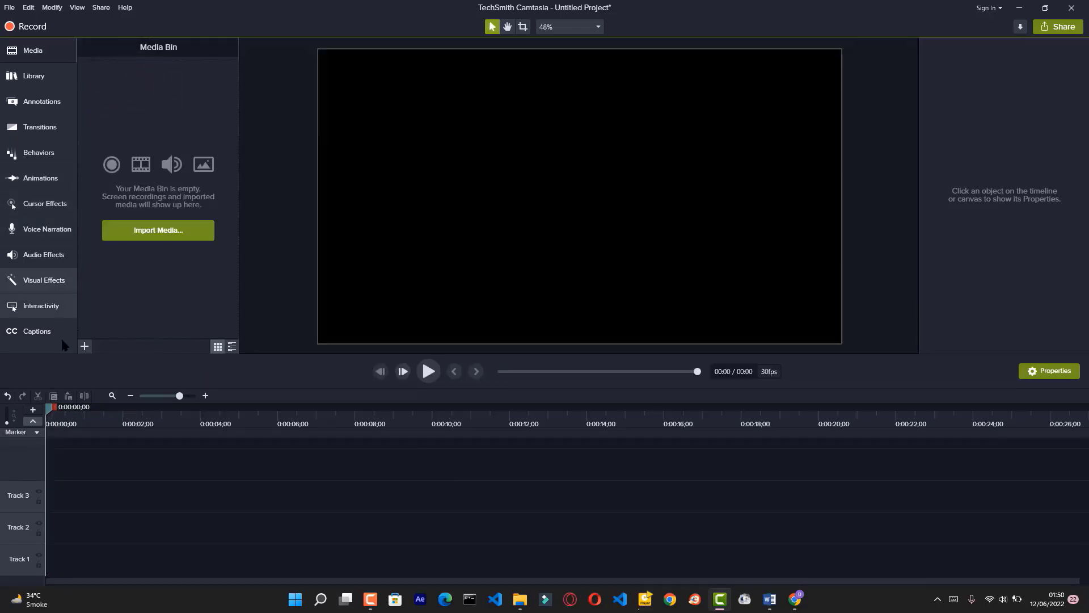
Import the video Pexels Videos 2273136 from the camtasia folder and place it at the start of Track 2
{"action": "left_click", "coordinate": [150, 228]}
{"action": "left_click", "coordinate": [258, 130]}
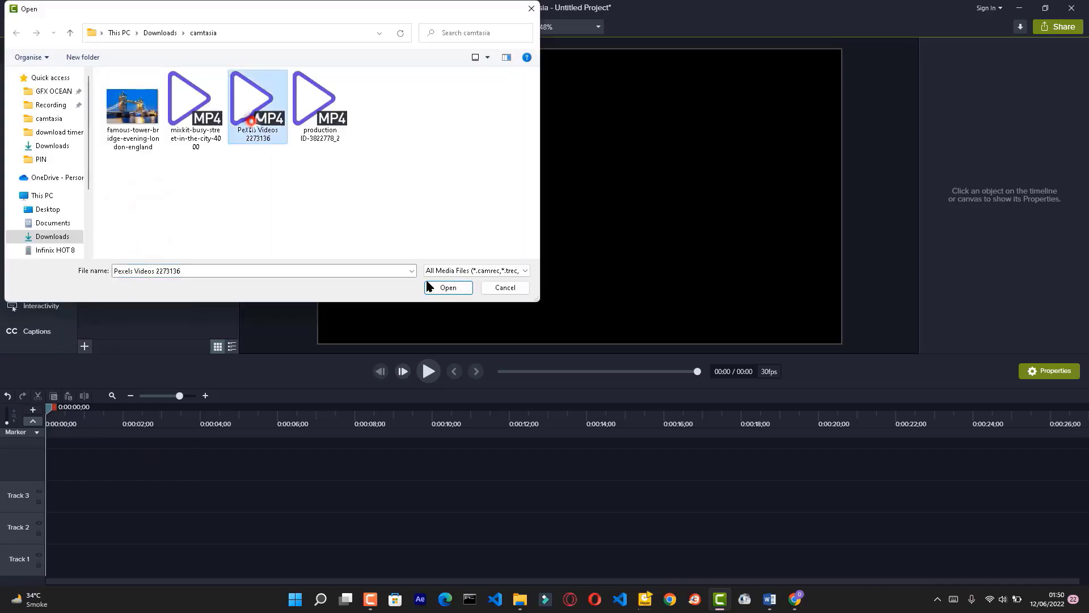
{"action": "left_click", "coordinate": [447, 287]}
{"action": "left_click_drag", "start_coordinate": [119, 88], "coordinate": [63, 503]}
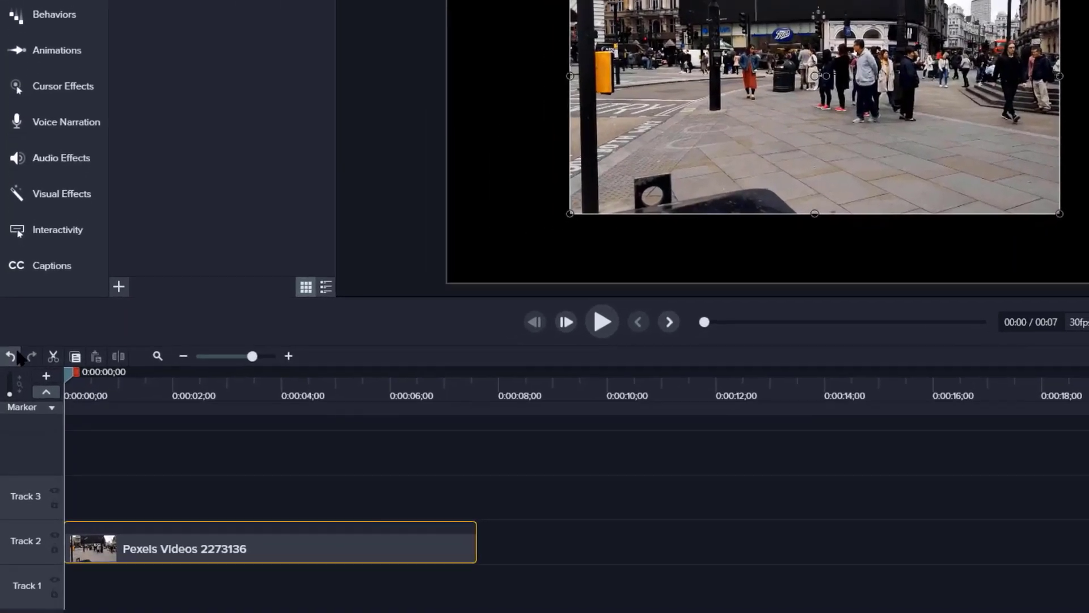
Select the Pexels Videos 2273136 clip on Track 2 and demonstrate zooming the timeline out and back in
{"action": "left_click", "coordinate": [219, 543]}
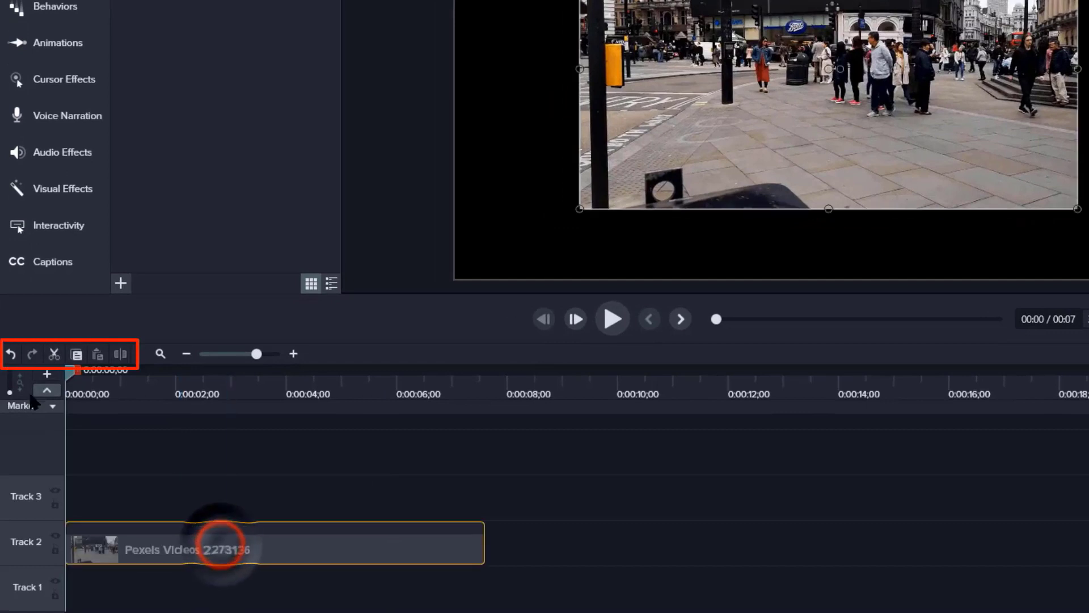
{"action": "left_click", "coordinate": [235, 478]}
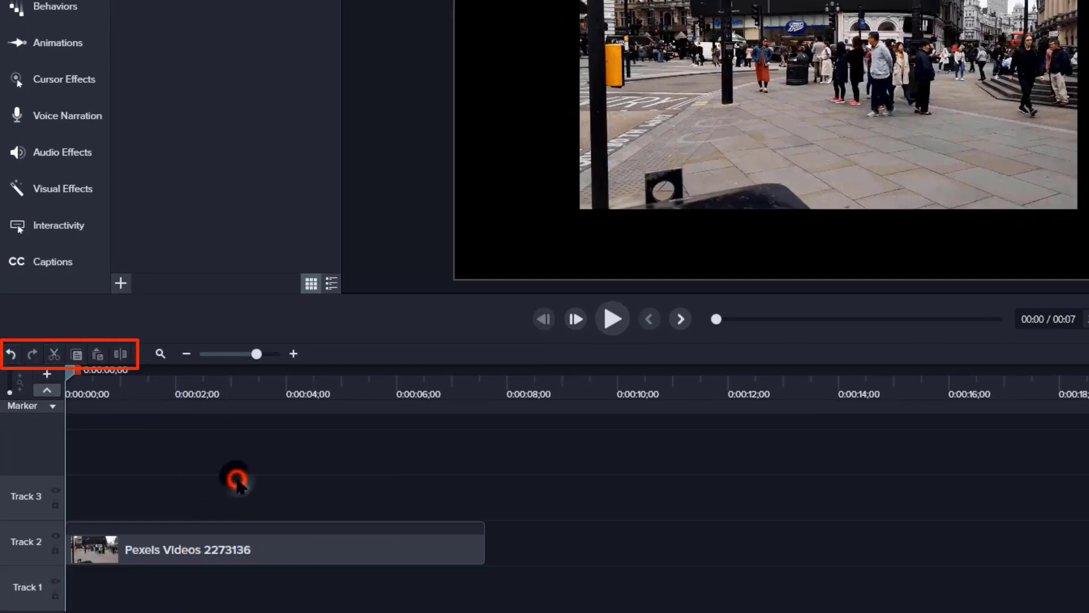
{"action": "left_click", "coordinate": [189, 552]}
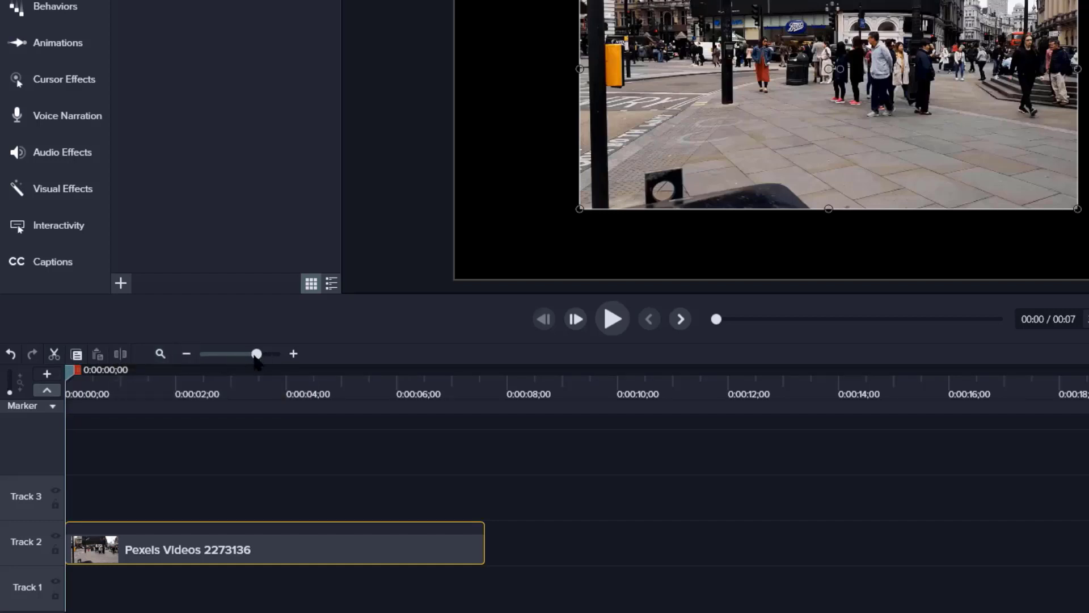
{"action": "mouse_move", "coordinate": [254, 356]}
{"action": "left_mouse_down"}
{"action": "mouse_move", "coordinate": [210, 358]}
{"action": "mouse_move", "coordinate": [238, 356]}
{"action": "left_mouse_up"}
{"action": "left_click", "coordinate": [187, 354]}
{"action": "left_click", "coordinate": [292, 353]}
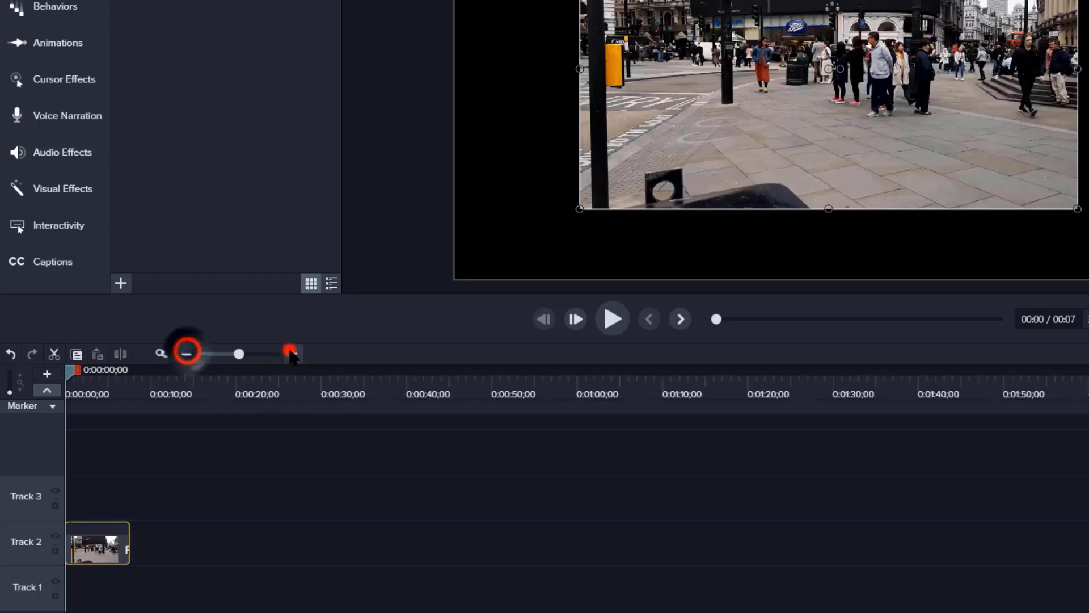
{"action": "left_click", "coordinate": [293, 353]}
{"action": "left_click", "coordinate": [292, 353]}
{"action": "left_click", "coordinate": [293, 353]}
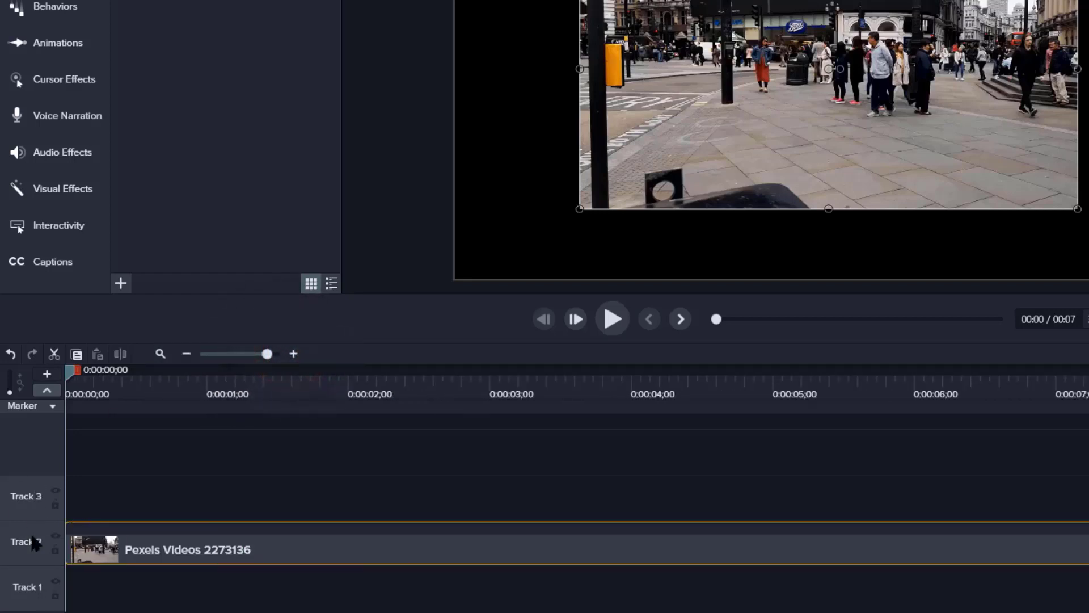
Place a second copy of the Pexels Videos 2273136 video on Track 1 and remove that copy from the timeline
{"action": "left_click_drag", "start_coordinate": [23, 585], "coordinate": [29, 519]}
{"action": "mouse_move", "coordinate": [128, 549]}
{"action": "left_mouse_down"}
{"action": "mouse_move", "coordinate": [145, 502]}
{"action": "mouse_move", "coordinate": [120, 597]}
{"action": "mouse_move", "coordinate": [141, 545]}
{"action": "left_mouse_up"}
{"action": "key", "text": "ctrl+z"}
{"action": "left_click", "coordinate": [169, 481]}
{"action": "left_click_drag", "start_coordinate": [159, 2], "coordinate": [18, 575]}
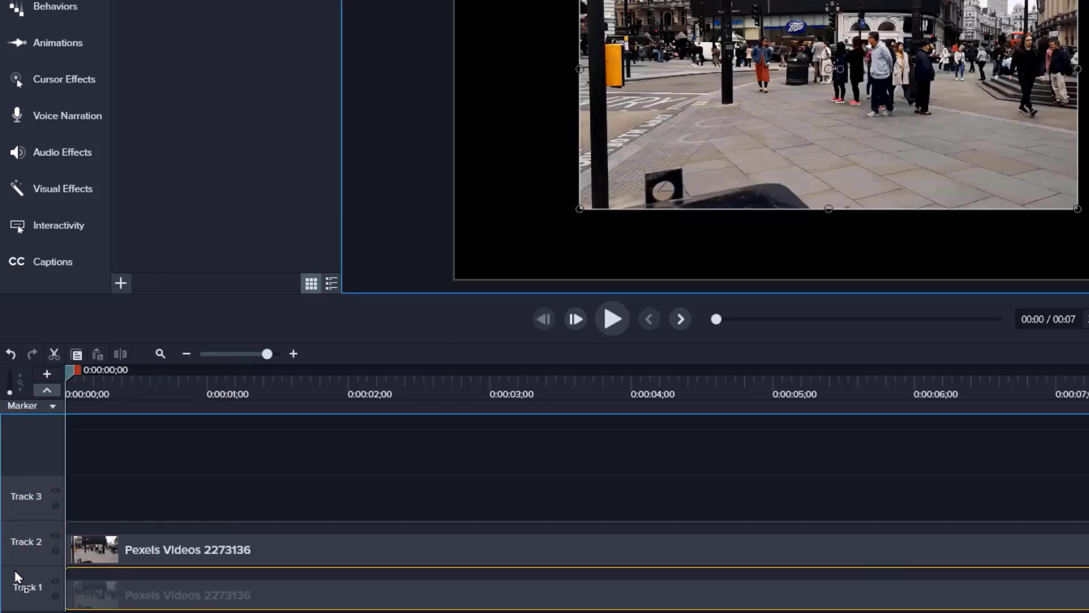
{"action": "left_click", "coordinate": [114, 595]}
{"action": "left_click_drag", "start_coordinate": [114, 596], "coordinate": [121, 507]}
{"action": "left_click", "coordinate": [93, 584]}
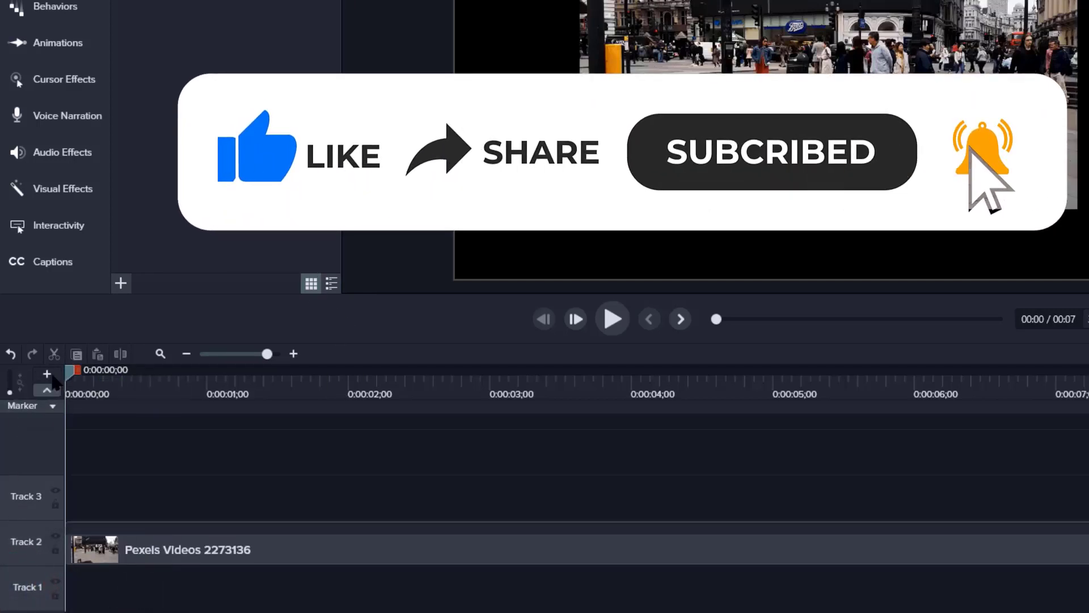
Show the context options of the Track 2 clip, and view the canvas at 200% before returning it to Fit
{"action": "right_click", "coordinate": [178, 558]}
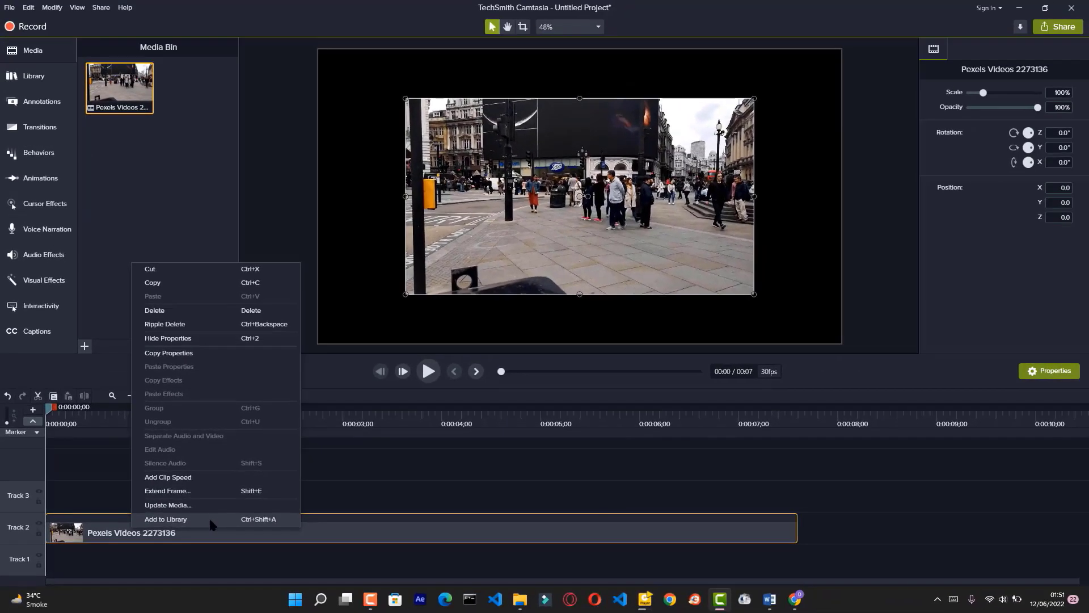
{"action": "left_click", "coordinate": [443, 460]}
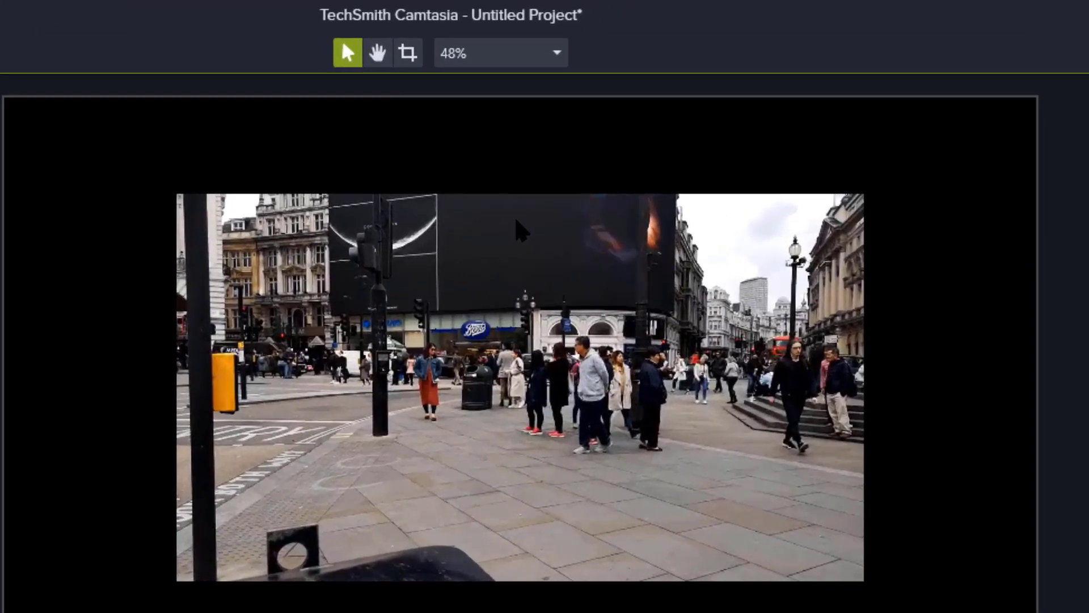
{"action": "left_click", "coordinate": [555, 53]}
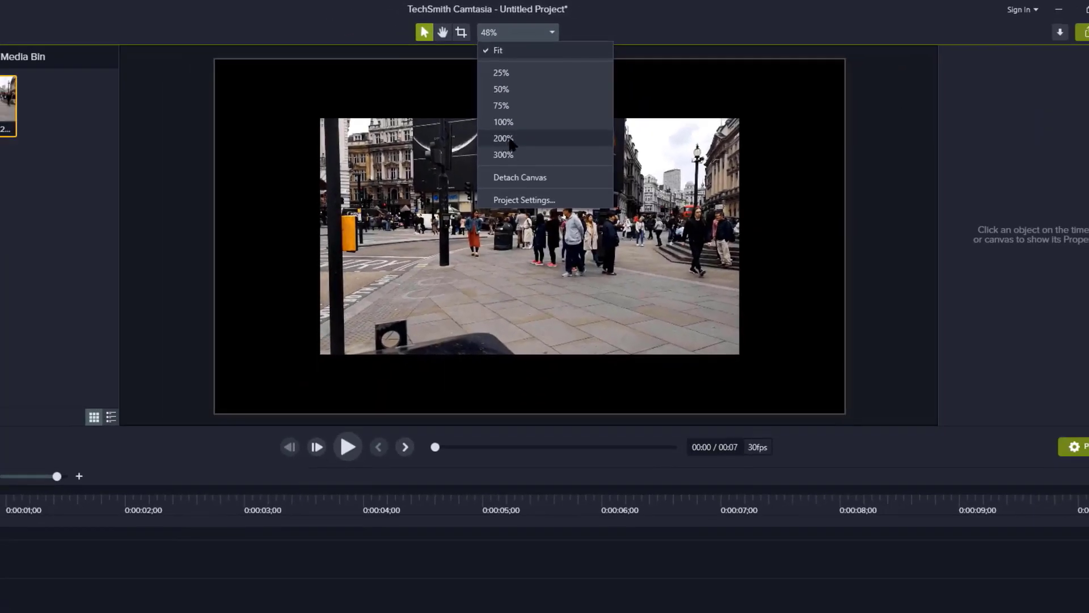
{"action": "left_click", "coordinate": [503, 138]}
{"action": "left_click", "coordinate": [552, 32]}
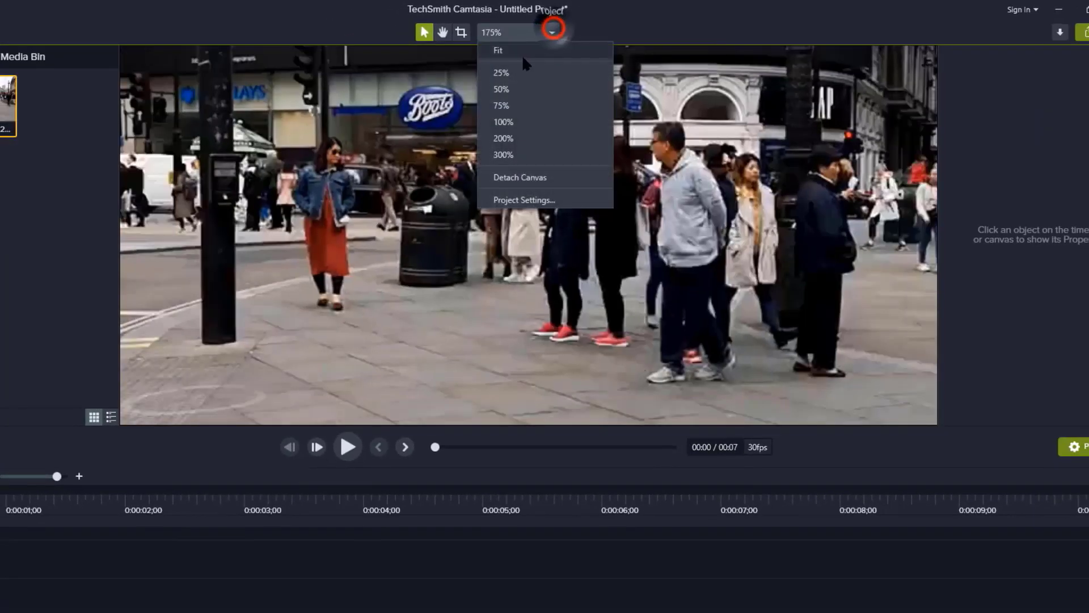
{"action": "left_click", "coordinate": [515, 50]}
Scale up the street video until it fills the whole canvas
{"action": "left_click", "coordinate": [472, 198]}
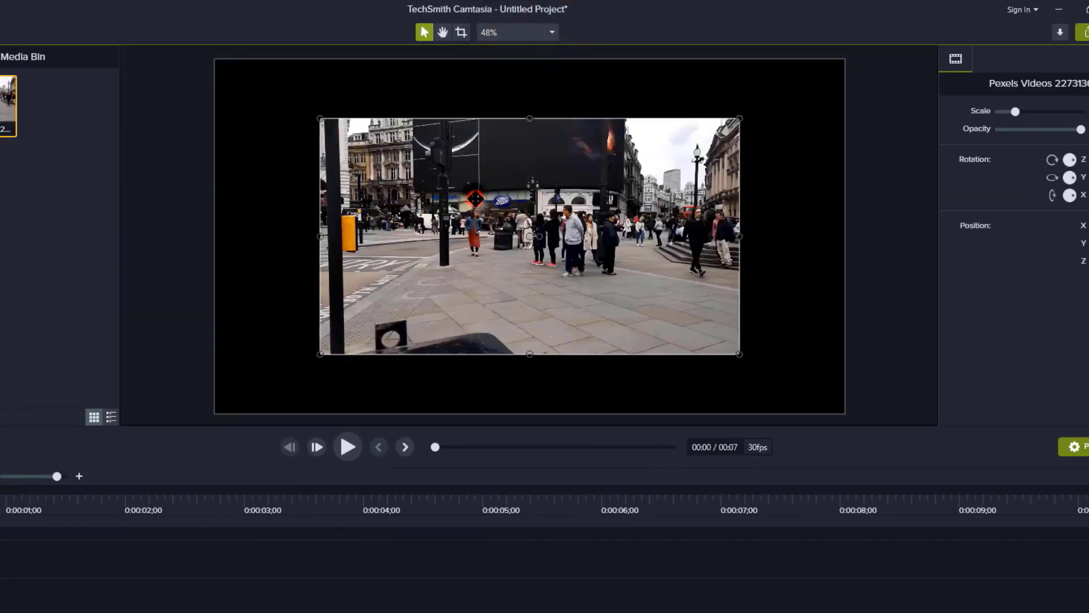
{"action": "left_click_drag", "start_coordinate": [1016, 112], "coordinate": [1023, 113]}
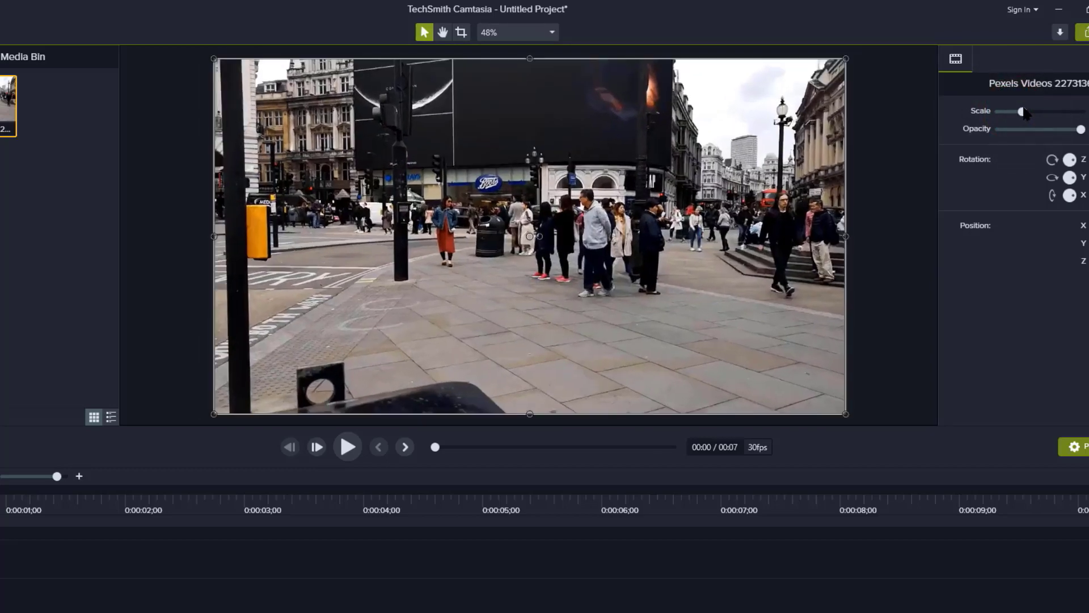
Set the project's canvas dimensions to 4K UHD (3840x2160), switch them to Custom, view the frame rate choices, and apply the project settings
{"action": "left_click", "coordinate": [531, 32]}
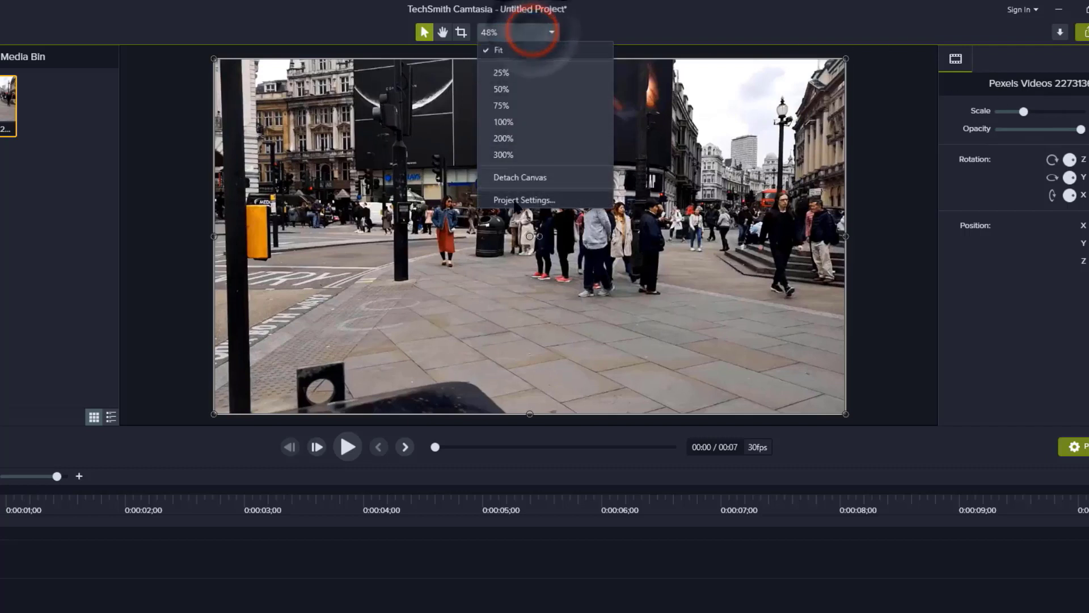
{"action": "left_click", "coordinate": [521, 199]}
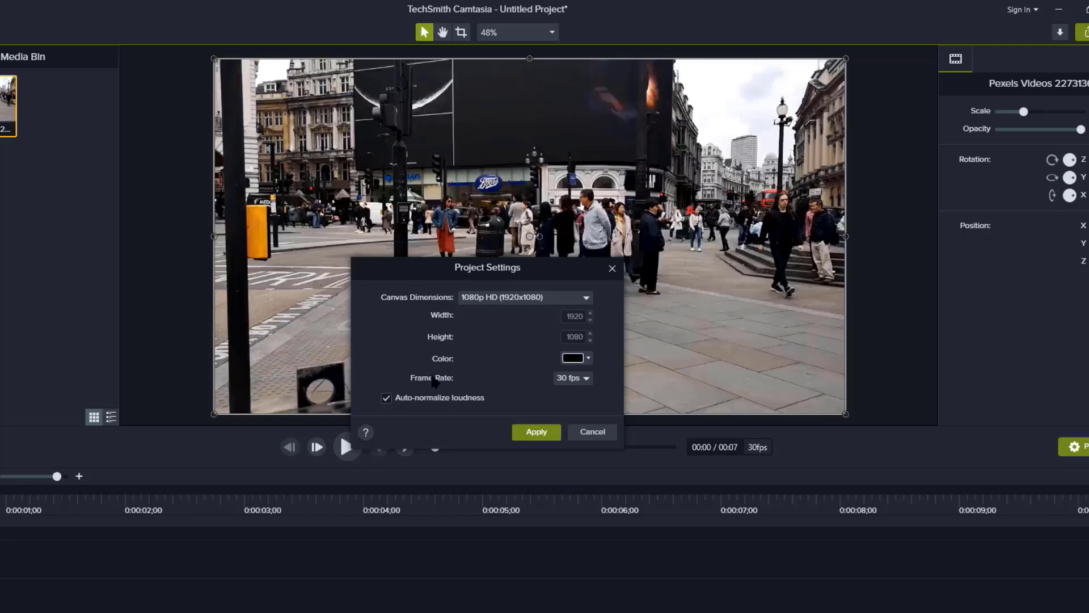
{"action": "left_click", "coordinate": [535, 298]}
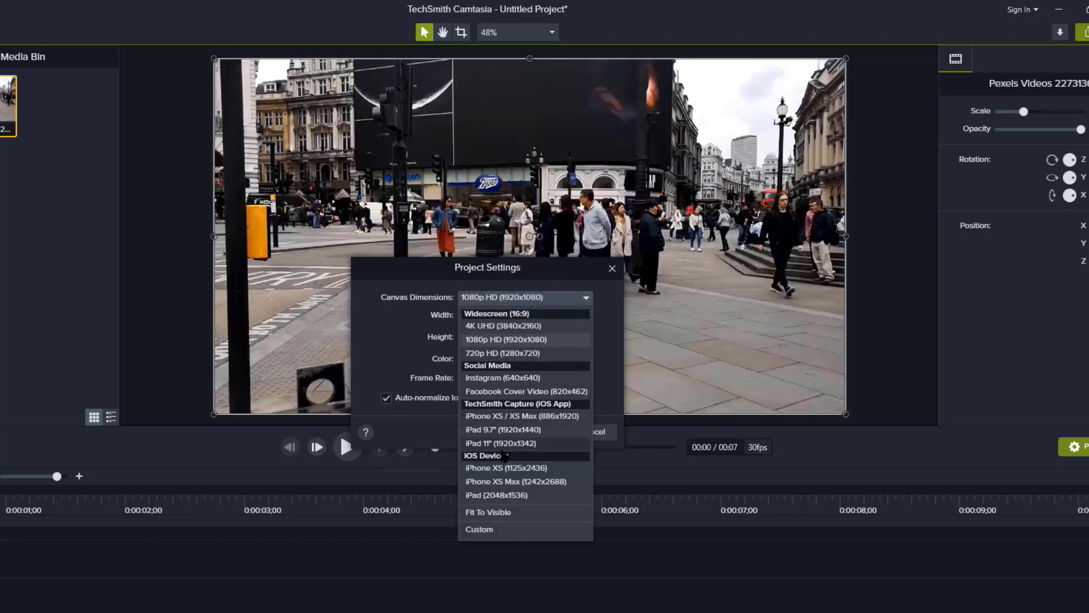
{"action": "left_click", "coordinate": [489, 324]}
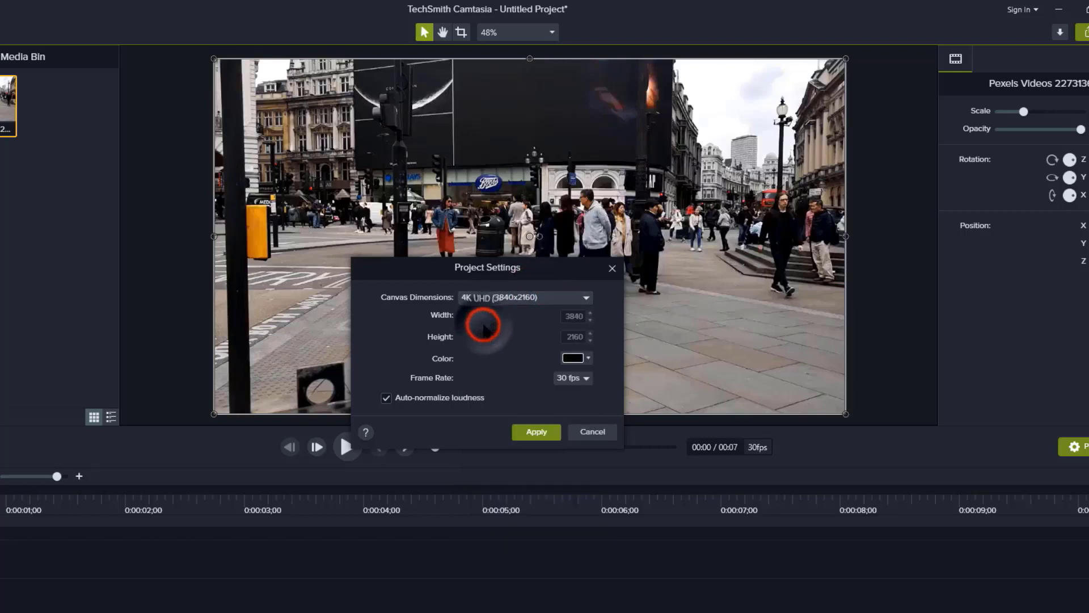
{"action": "left_click", "coordinate": [542, 300]}
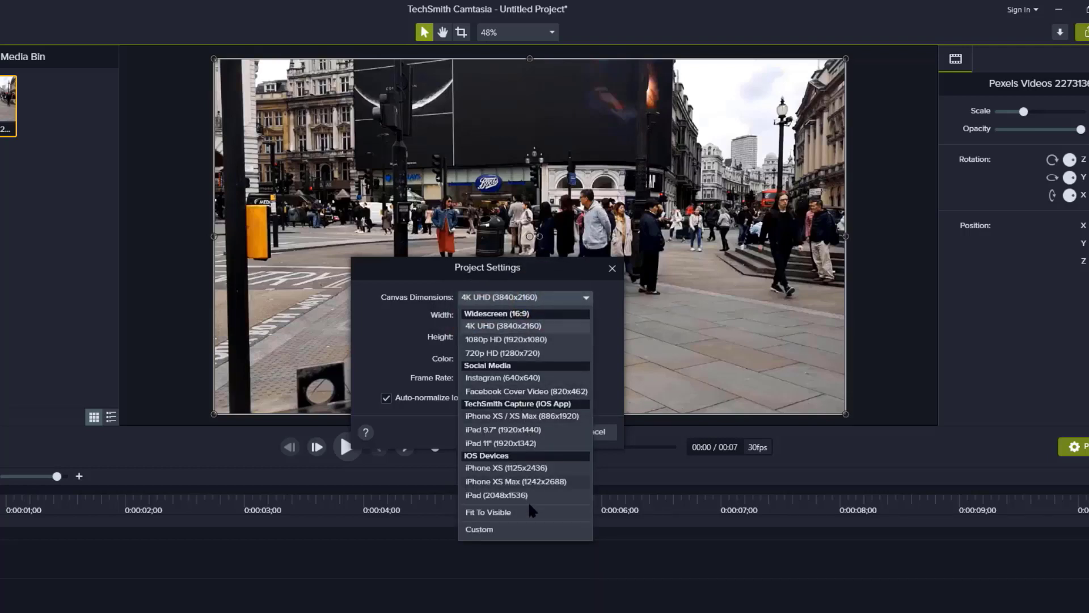
{"action": "left_click", "coordinate": [482, 529]}
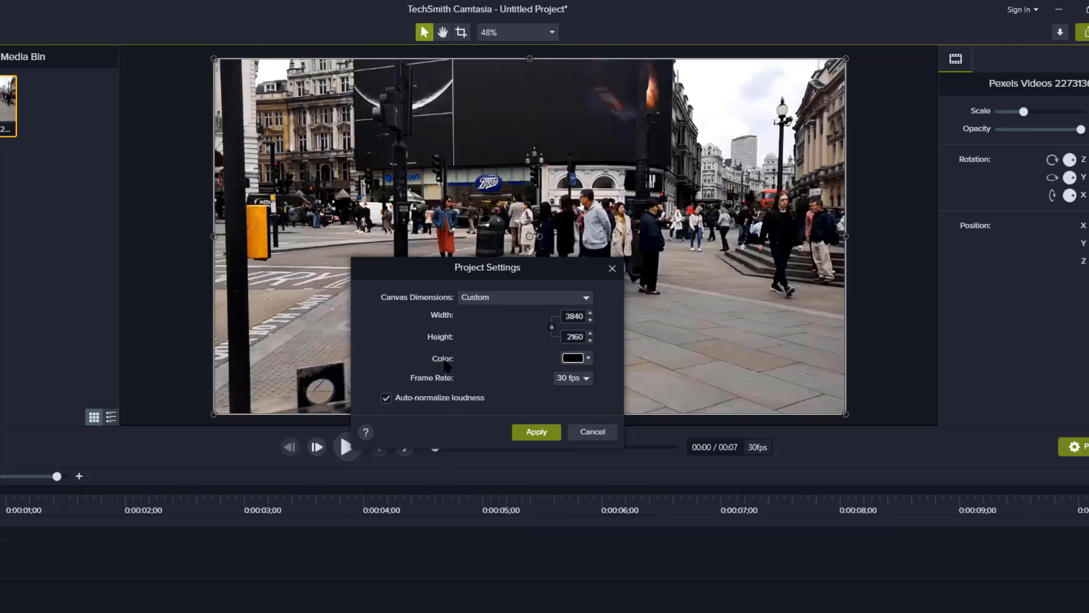
{"action": "left_click", "coordinate": [562, 377]}
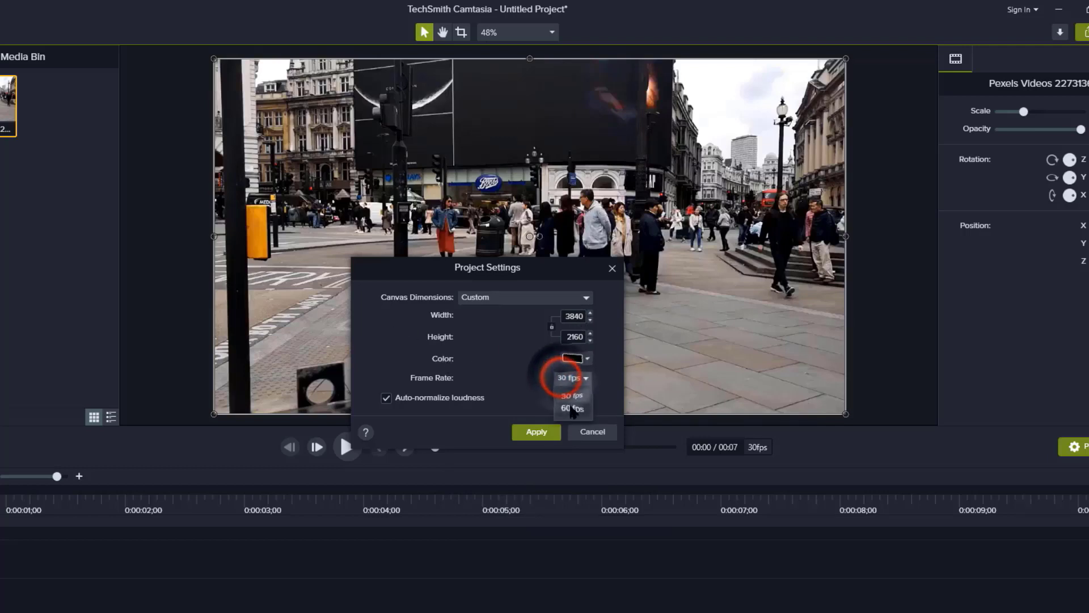
{"action": "left_click", "coordinate": [530, 377]}
{"action": "left_click", "coordinate": [546, 433]}
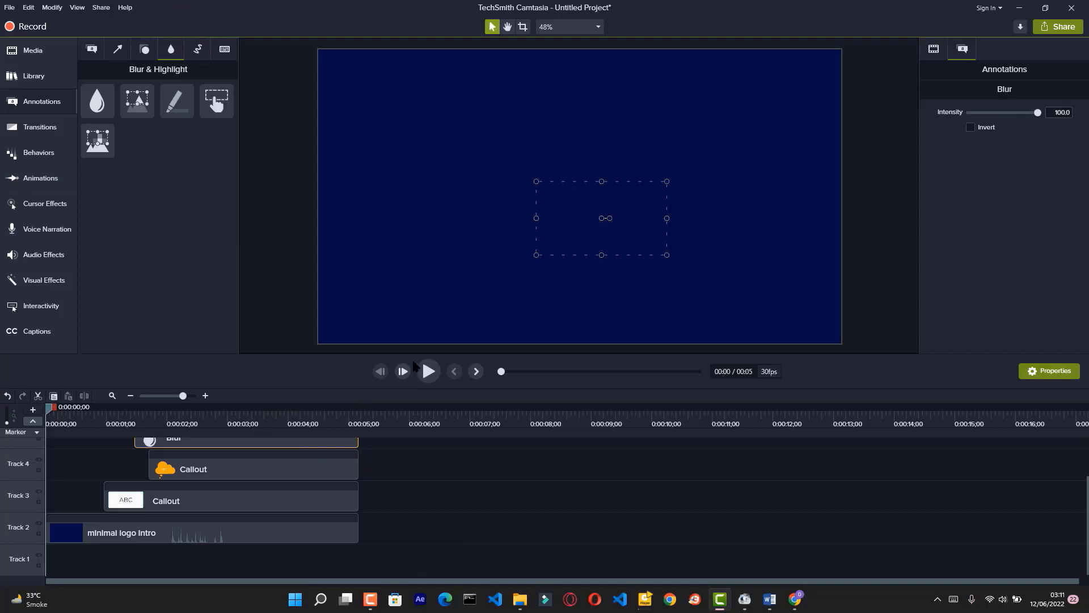
Enlarge the timeline area and select the range from 0:00:00;00 to 0:00:05;00 covering all clips
{"action": "left_click_drag", "start_coordinate": [413, 357], "coordinate": [418, 307]}
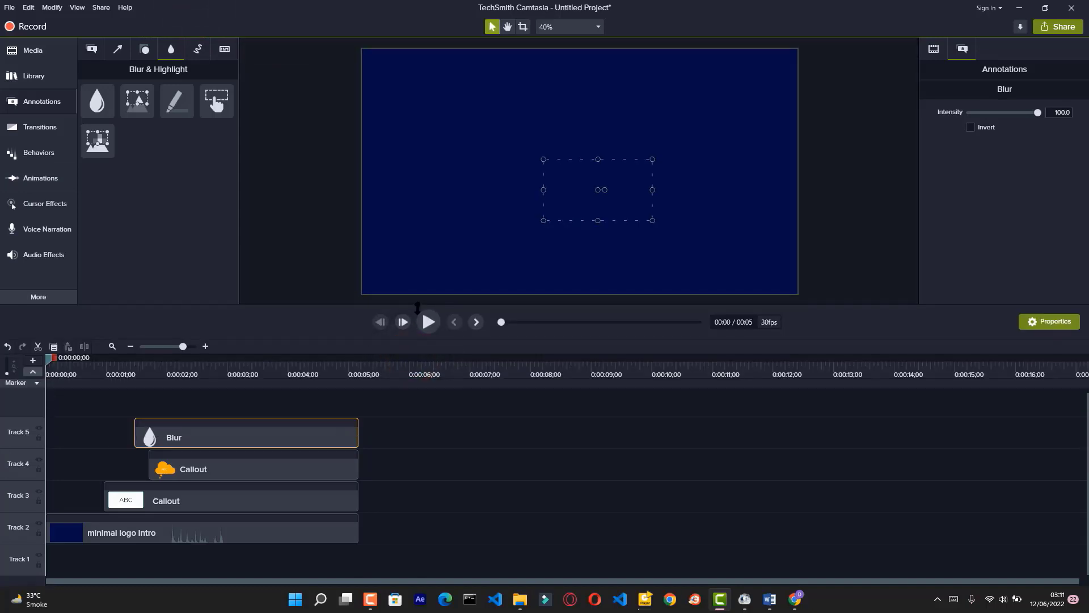
{"action": "left_click", "coordinate": [423, 443]}
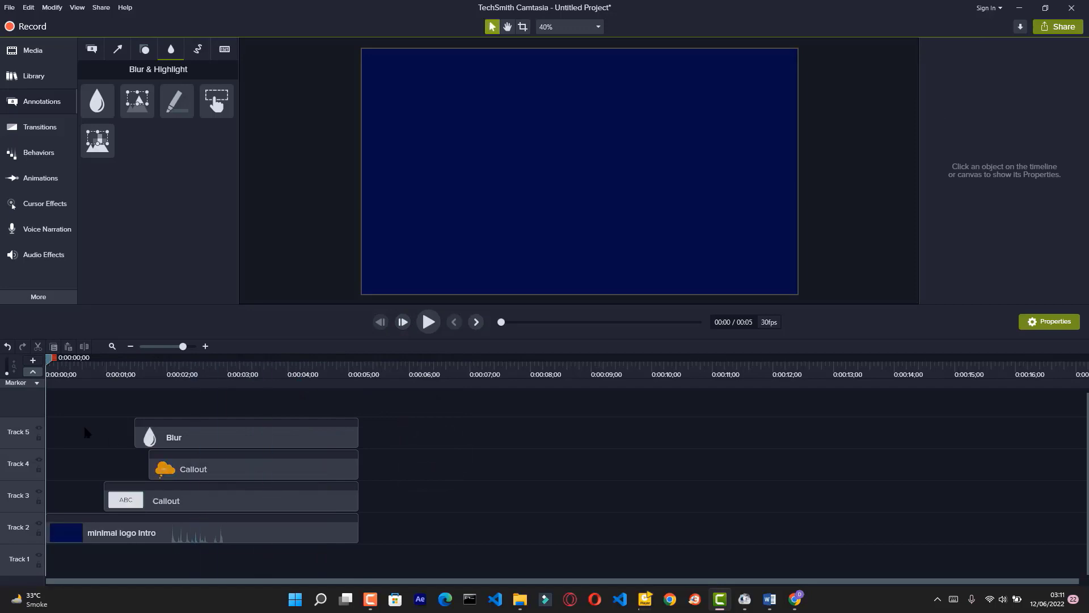
{"action": "mouse_move", "coordinate": [57, 360]}
{"action": "left_mouse_down"}
{"action": "mouse_move", "coordinate": [353, 379]}
{"action": "mouse_move", "coordinate": [358, 358]}
{"action": "left_mouse_up"}
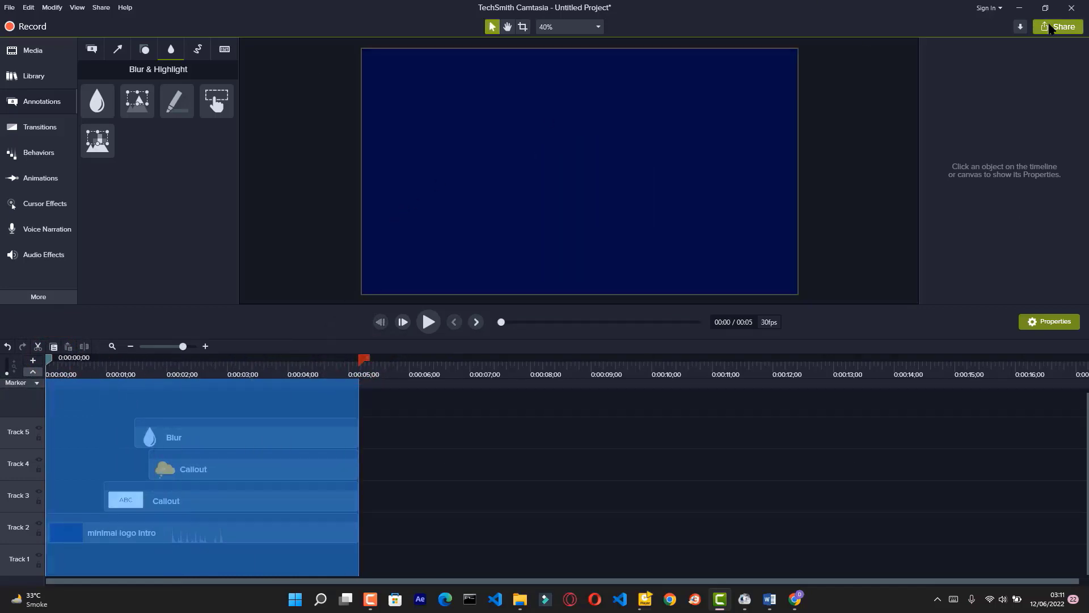
Start a local file export with custom production settings and MP4 - Smart Player (HTML5), keeping the Smart Player options, and proceed to Video Options
{"action": "left_click", "coordinate": [1056, 28]}
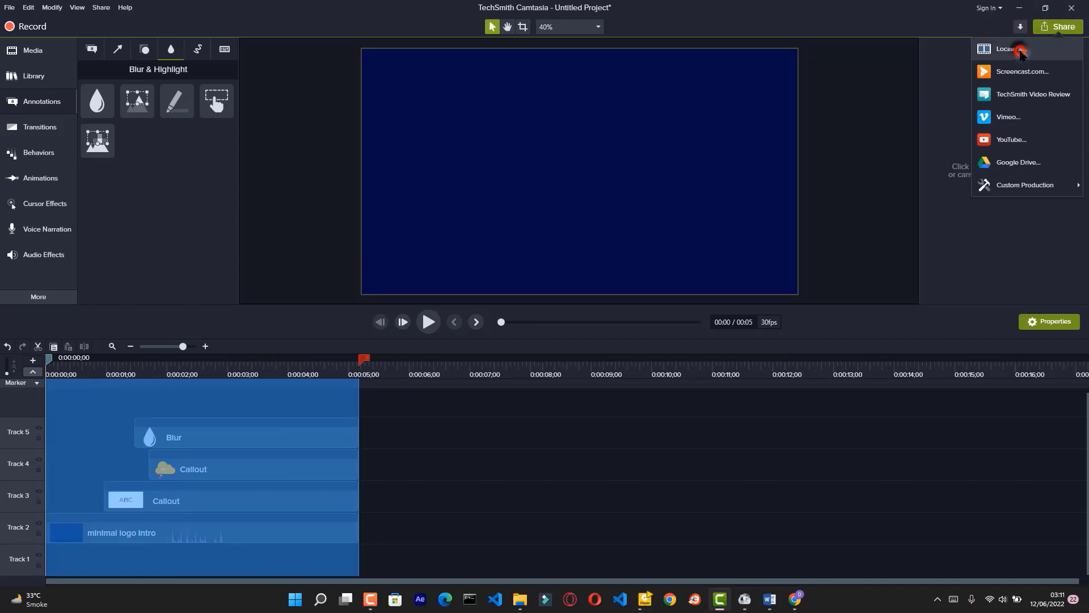
{"action": "left_click", "coordinate": [1016, 49]}
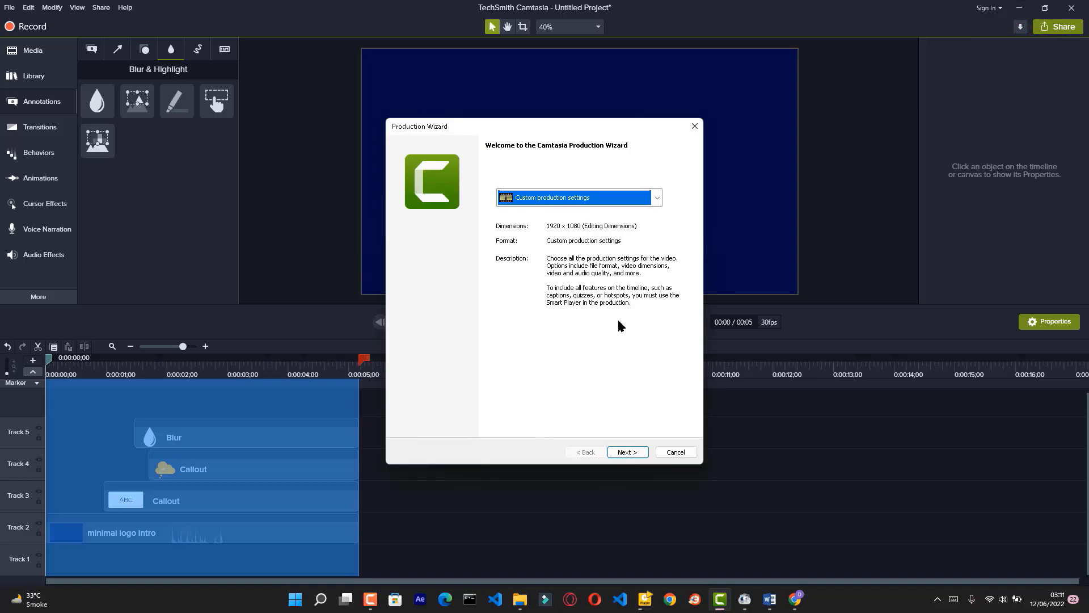
{"action": "left_click", "coordinate": [626, 452]}
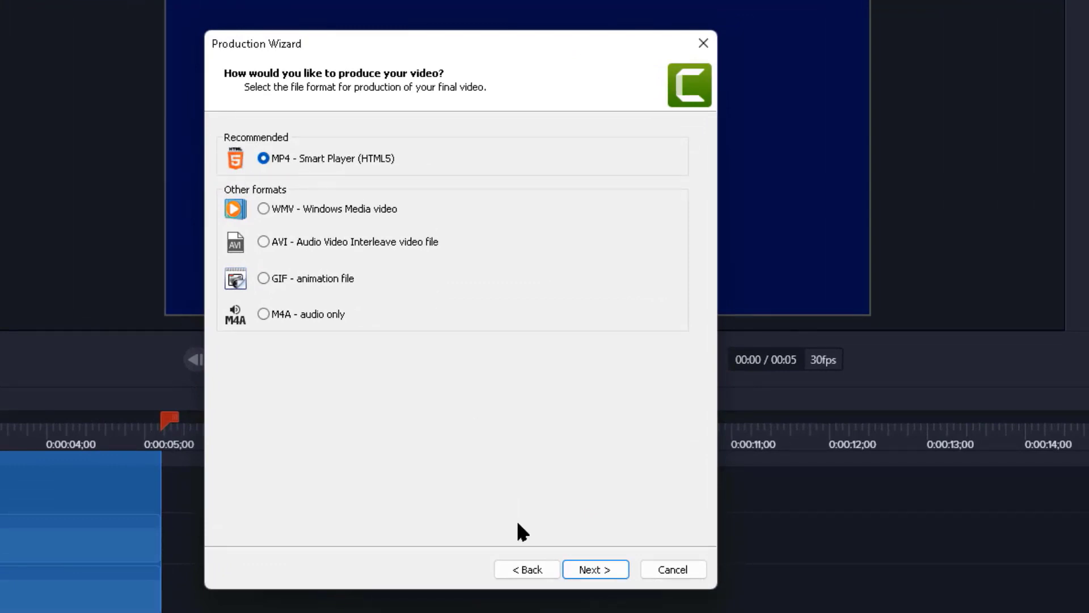
{"action": "left_click", "coordinate": [605, 572]}
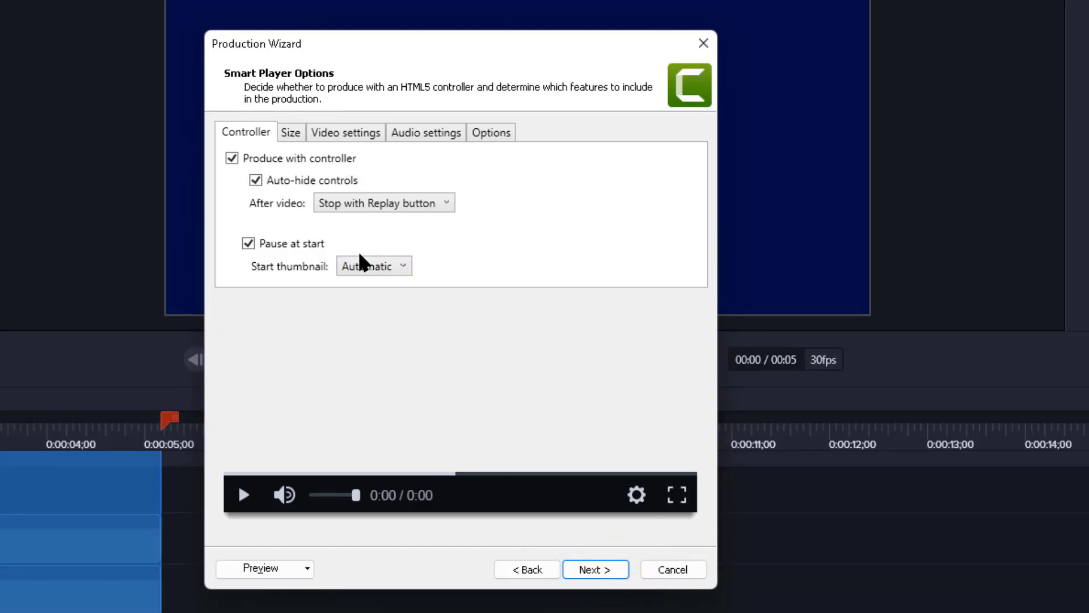
{"action": "left_click", "coordinate": [590, 572]}
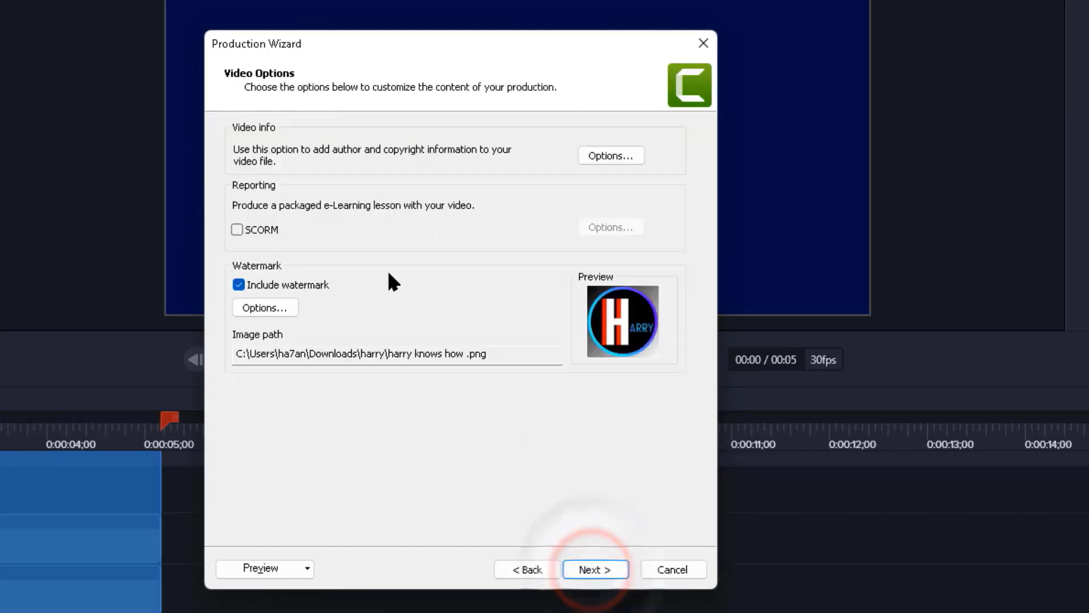
Open the watermark options and examine the image path and image scale settings
{"action": "left_click", "coordinate": [275, 306]}
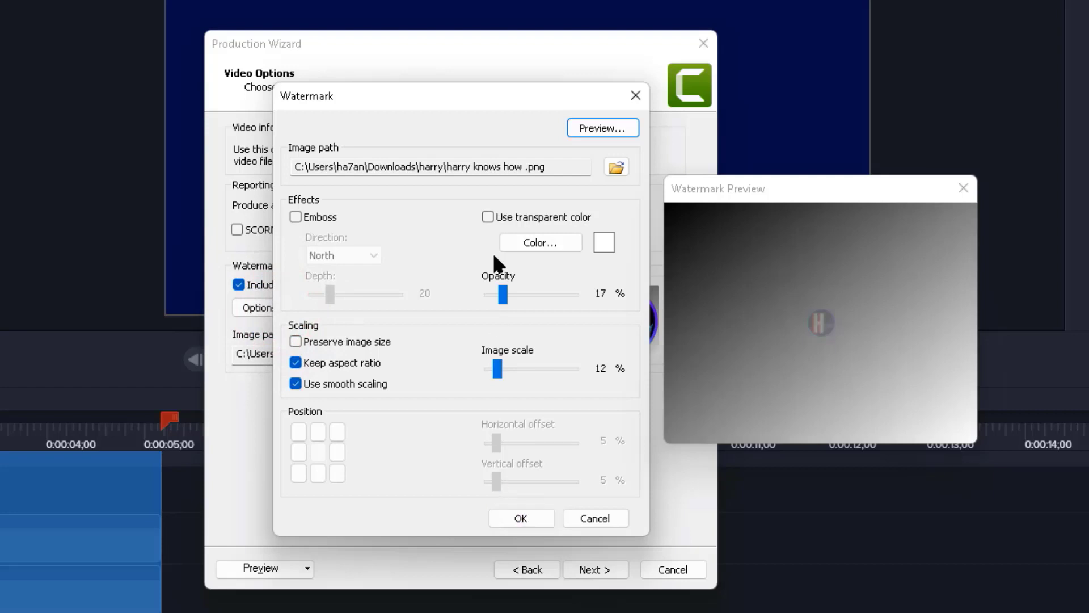
{"action": "left_click", "coordinate": [615, 167]}
{"action": "left_click", "coordinate": [1085, 574]}
{"action": "left_click", "coordinate": [497, 368]}
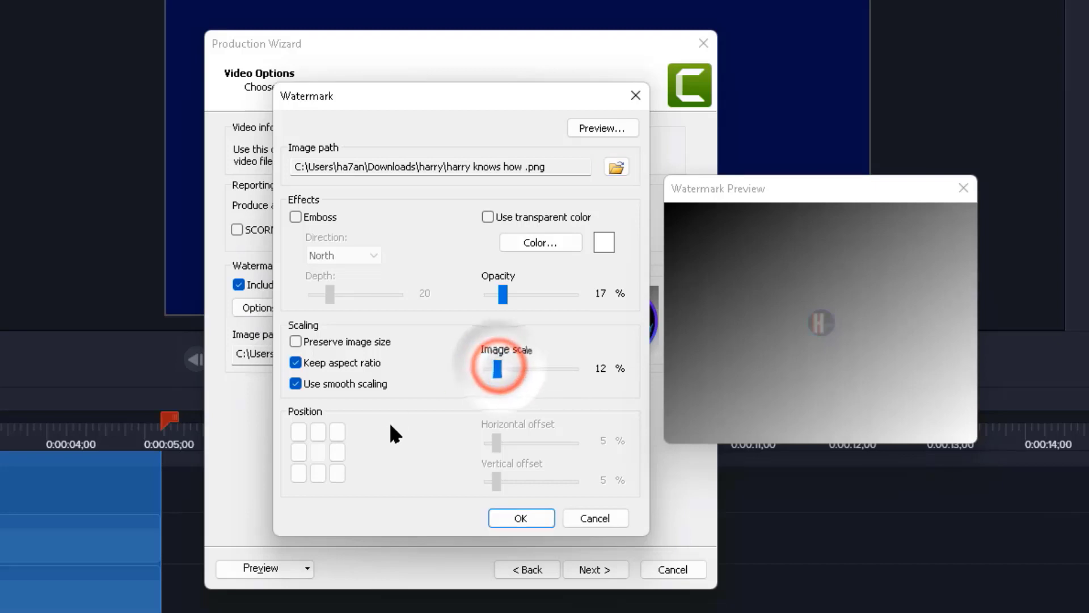
Try the watermark at several preset positions, including bottom centre, and return it to the centre
{"action": "left_click", "coordinate": [318, 431]}
{"action": "left_click", "coordinate": [318, 455]}
{"action": "left_click", "coordinate": [316, 469]}
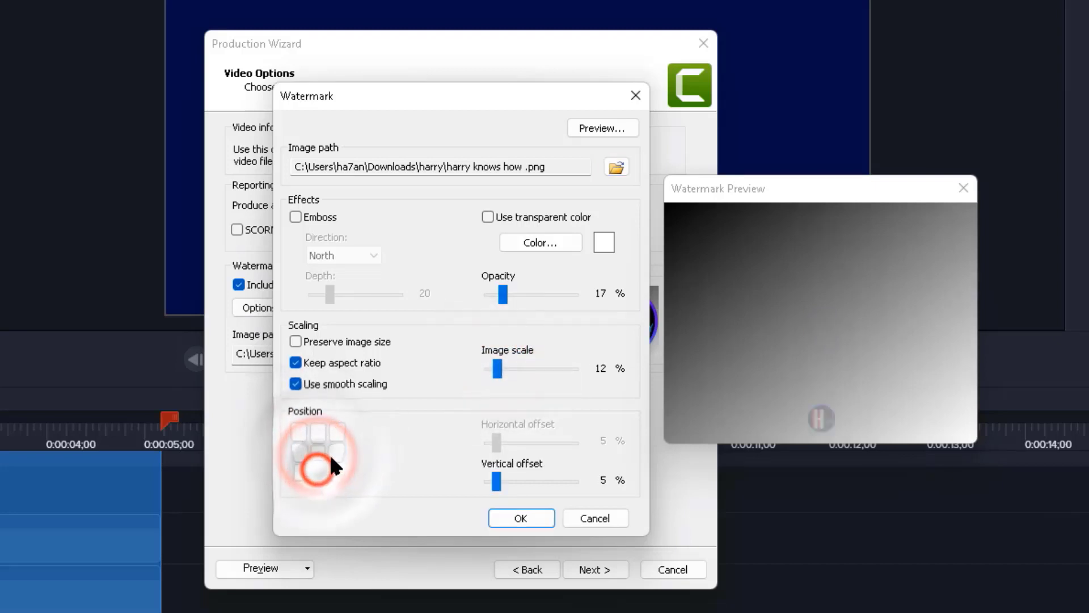
{"action": "left_click", "coordinate": [334, 454]}
{"action": "left_click", "coordinate": [336, 471]}
{"action": "left_click", "coordinate": [317, 453]}
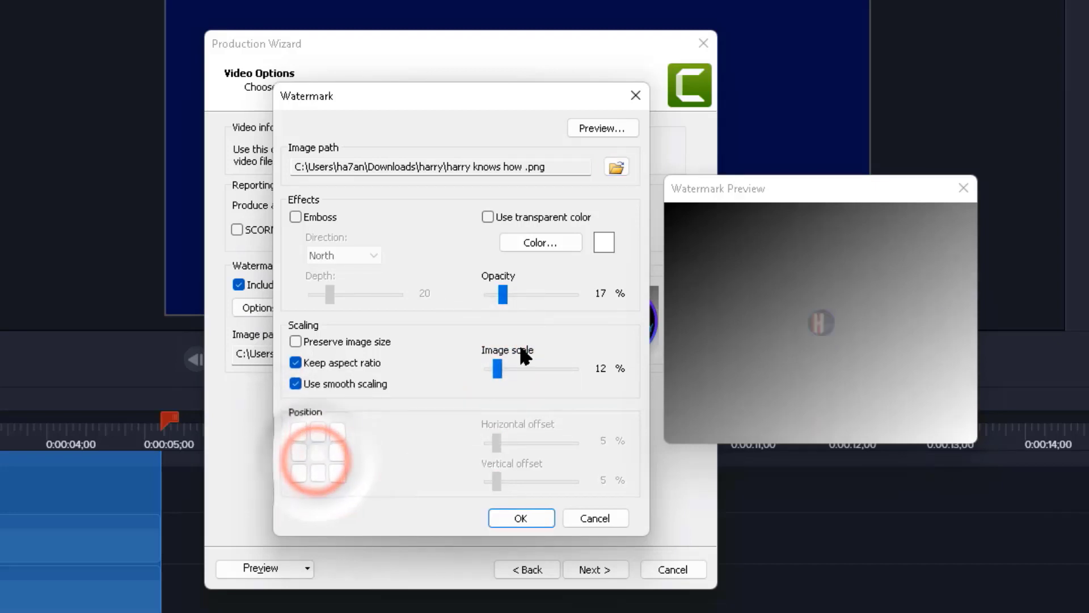
Set the watermark's opacity to 54% and its image scale to 19%, and accept the watermark options
{"action": "left_click_drag", "start_coordinate": [511, 290], "coordinate": [537, 301]}
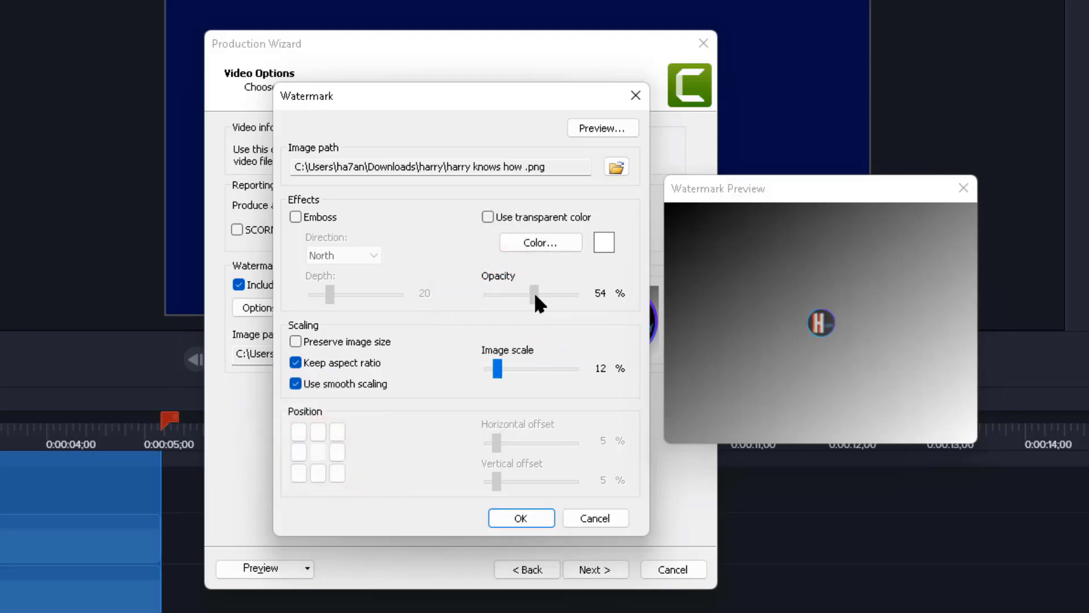
{"action": "mouse_move", "coordinate": [499, 368]}
{"action": "left_mouse_down"}
{"action": "mouse_move", "coordinate": [553, 369]}
{"action": "mouse_move", "coordinate": [485, 365]}
{"action": "mouse_move", "coordinate": [502, 369]}
{"action": "left_mouse_up"}
{"action": "left_click", "coordinate": [520, 518]}
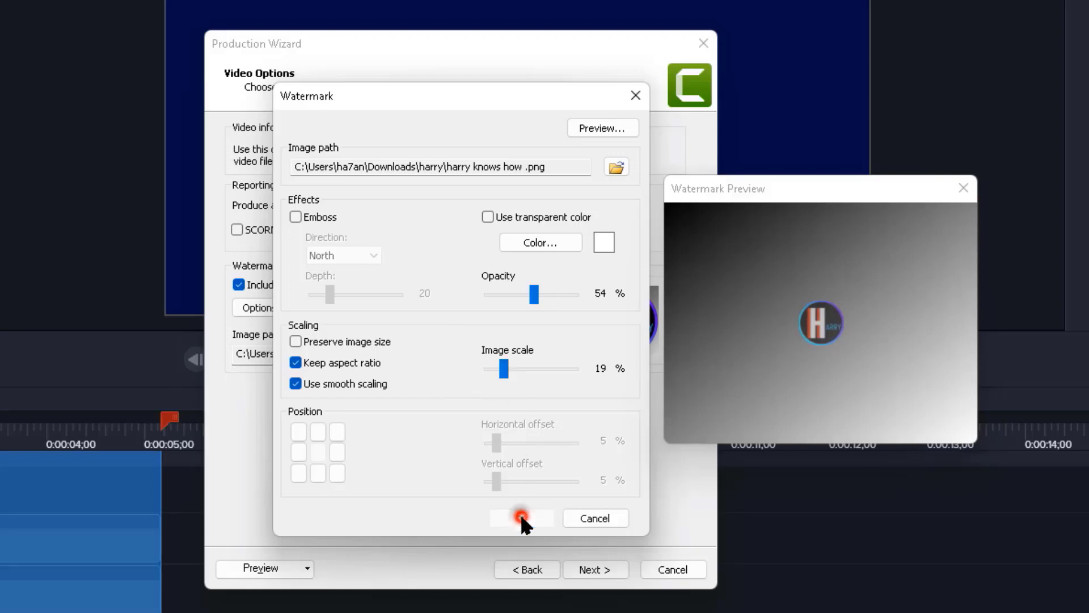
Continue to the output settings and name the production "HOW TO EXPORT A VIDEO"
{"action": "left_click", "coordinate": [603, 569]}
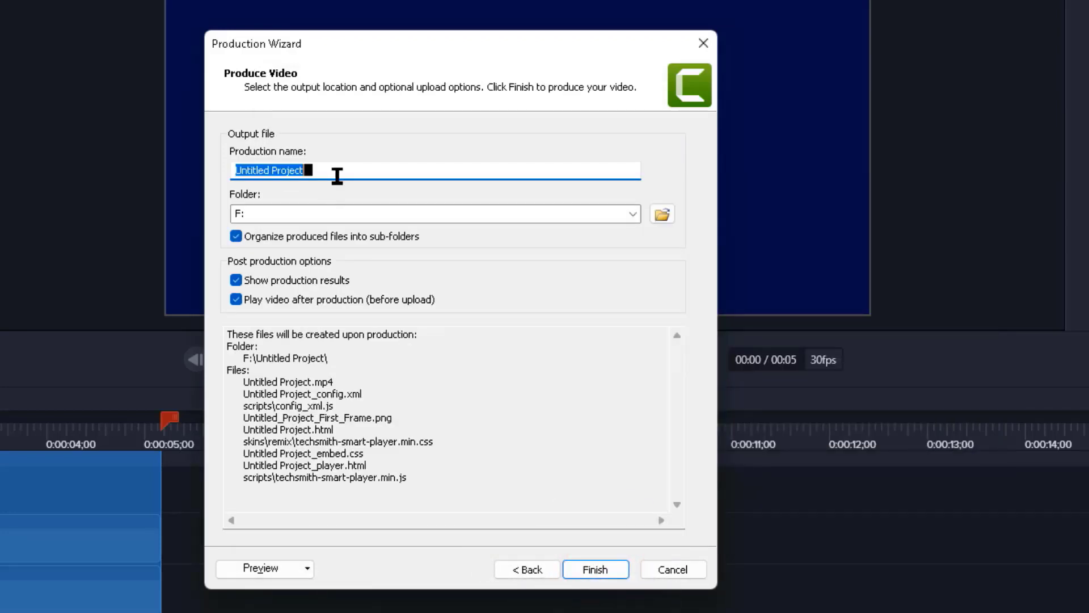
{"action": "type", "text": "HOW TO EXP"}
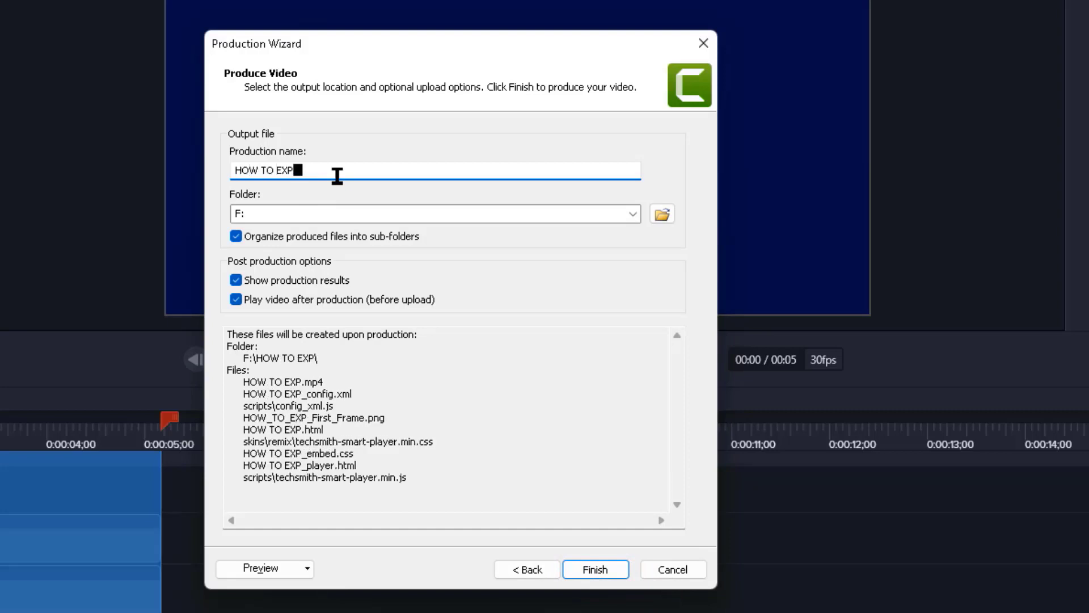
{"action": "type", "text": "ORT "}
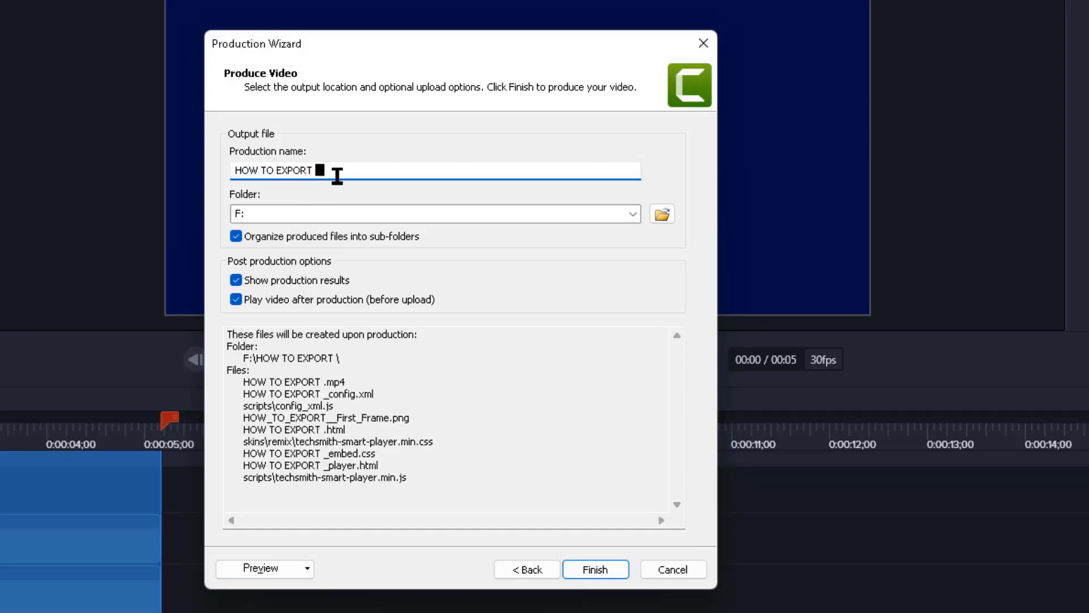
{"action": "type", "text": "A VIDEO"}
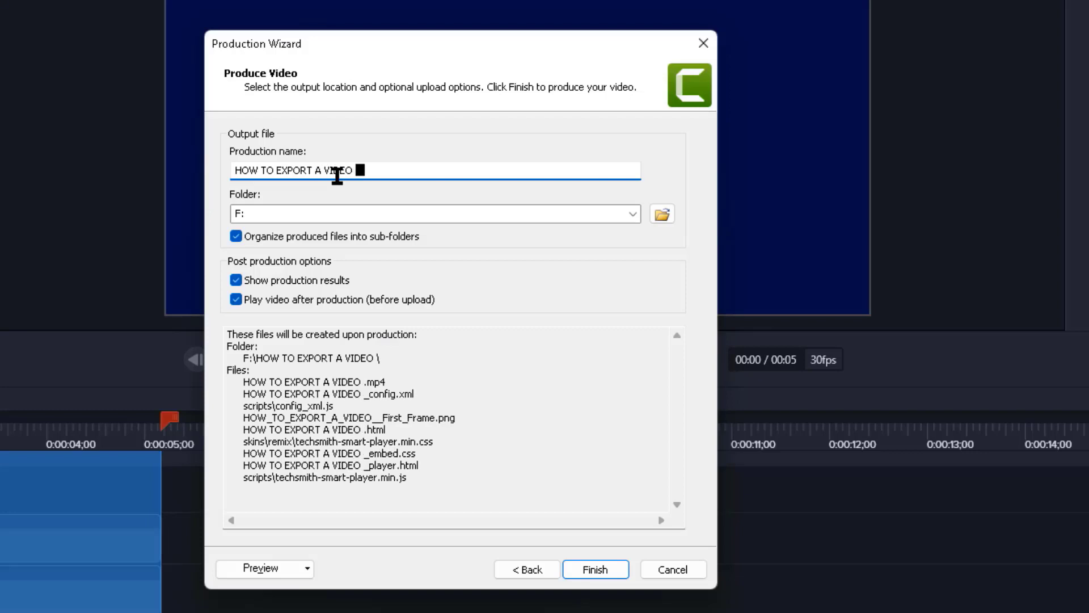
Keep F: as the output folder and produce the video, overwriting the existing files
{"action": "left_click", "coordinate": [662, 214]}
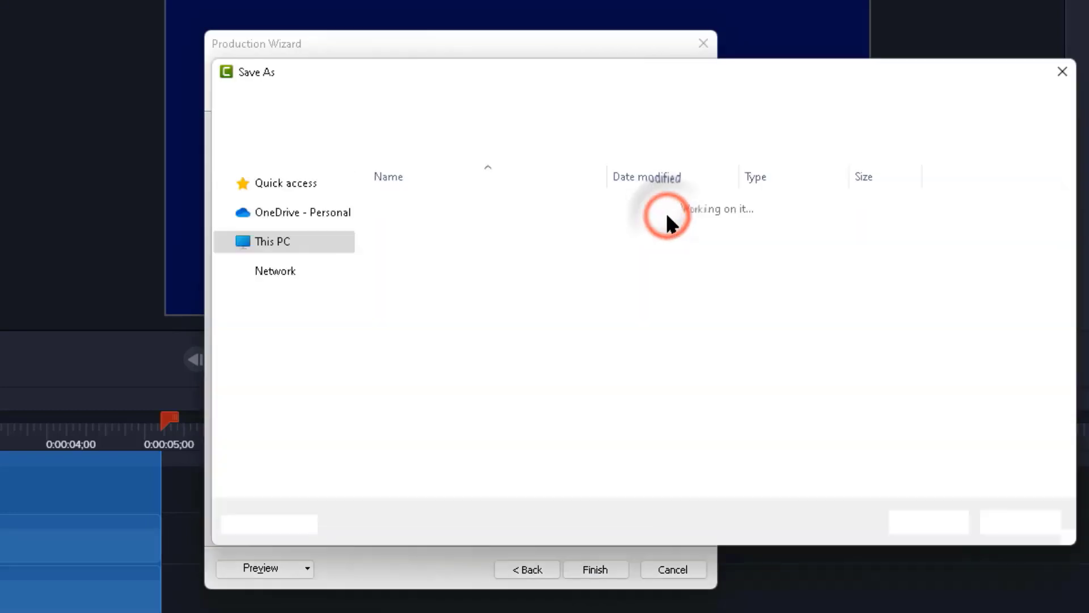
{"action": "left_click", "coordinate": [1020, 521]}
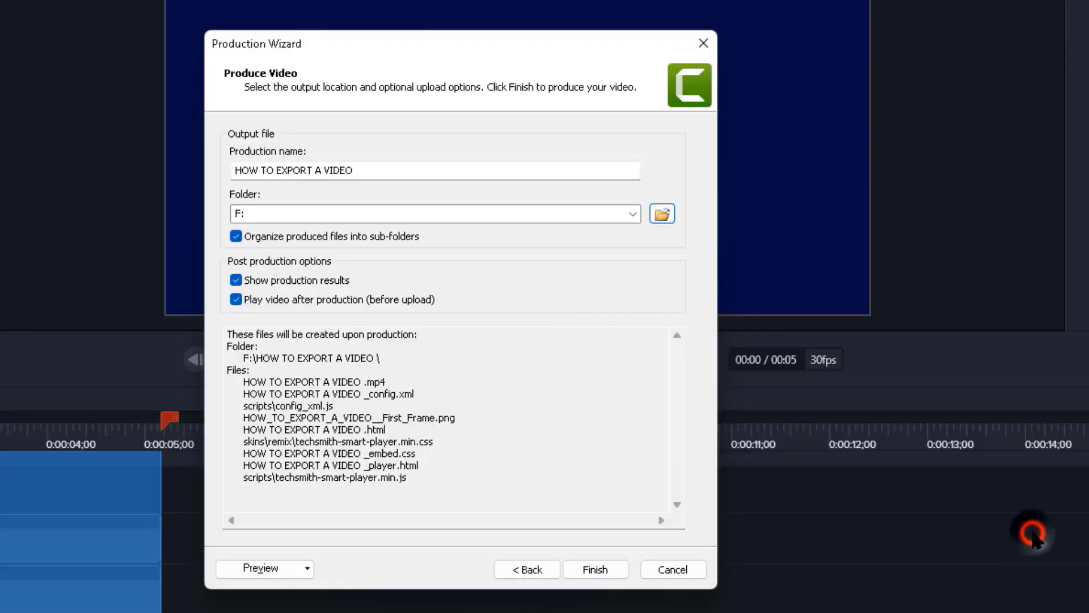
{"action": "left_click", "coordinate": [595, 569]}
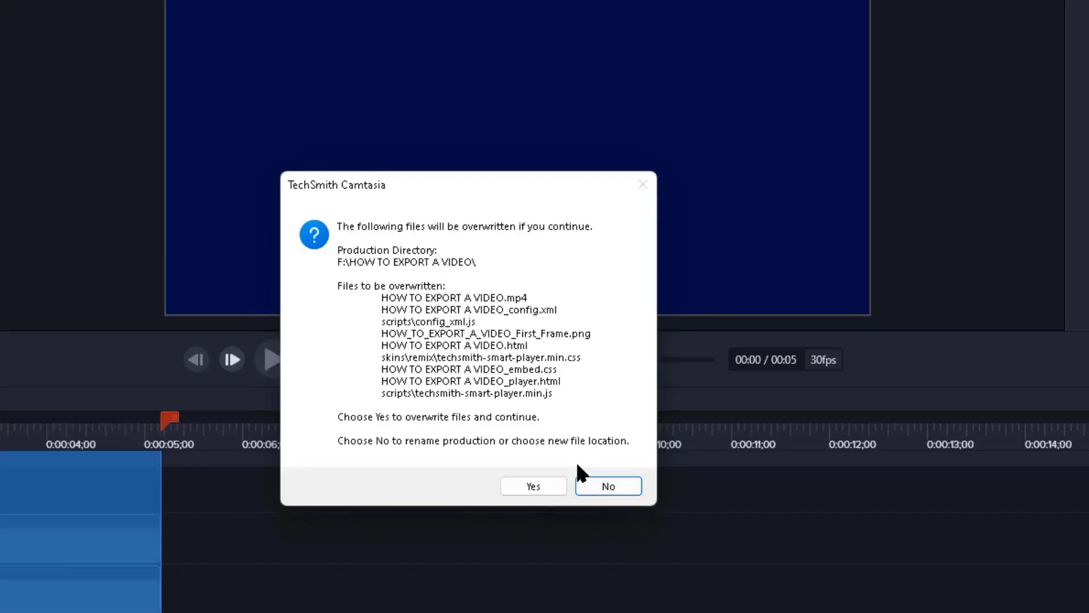
{"action": "left_click", "coordinate": [532, 486]}
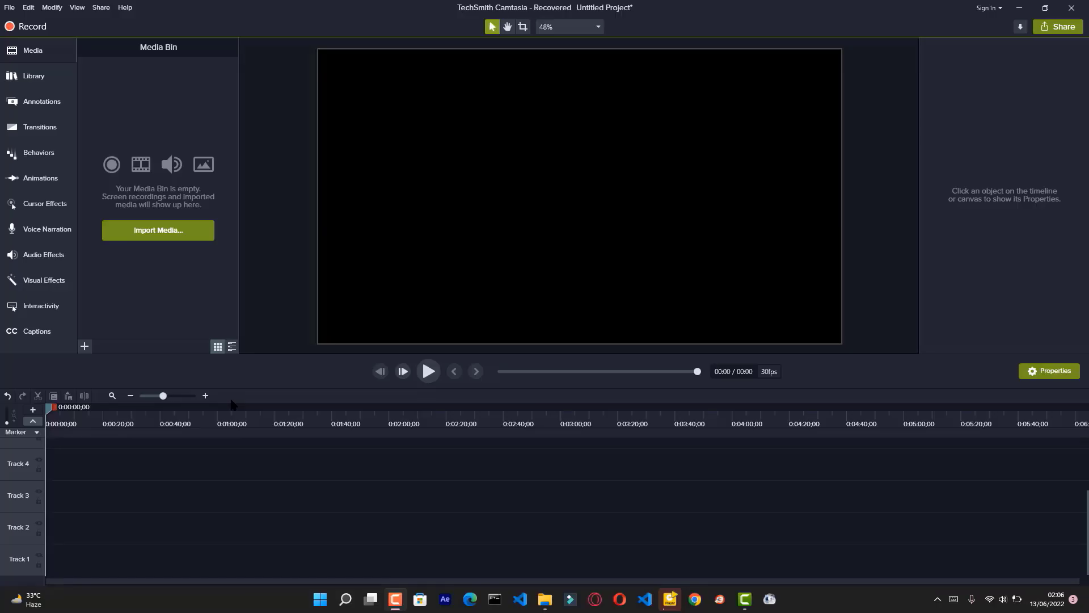
Add the octagonbrigade intro from the Camtasia 2019 library's Intros folder to the start of Track 2
{"action": "left_click", "coordinate": [41, 79]}
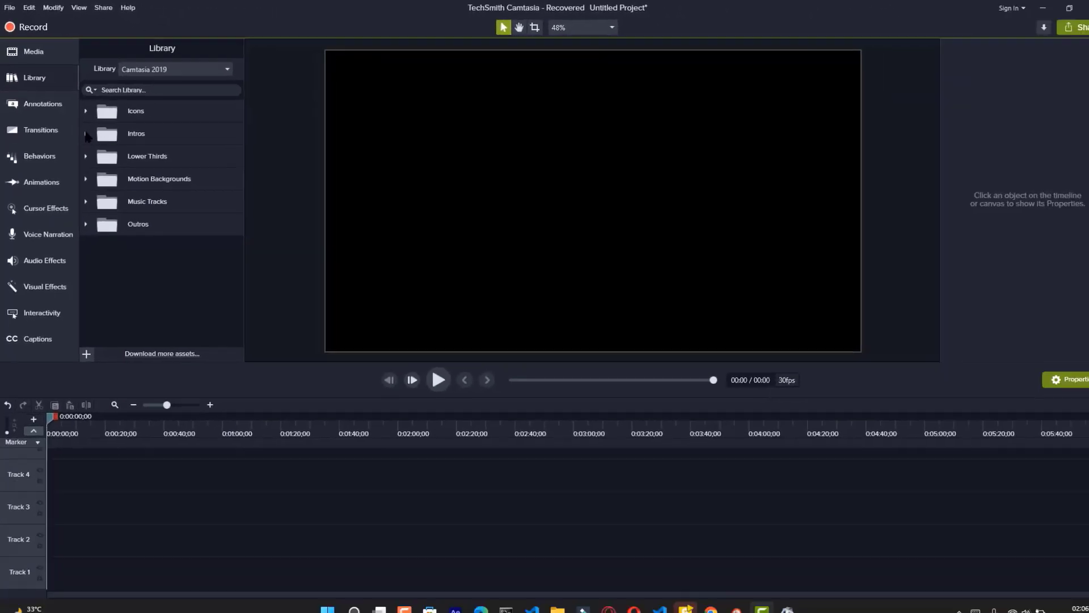
{"action": "left_click", "coordinate": [181, 281]}
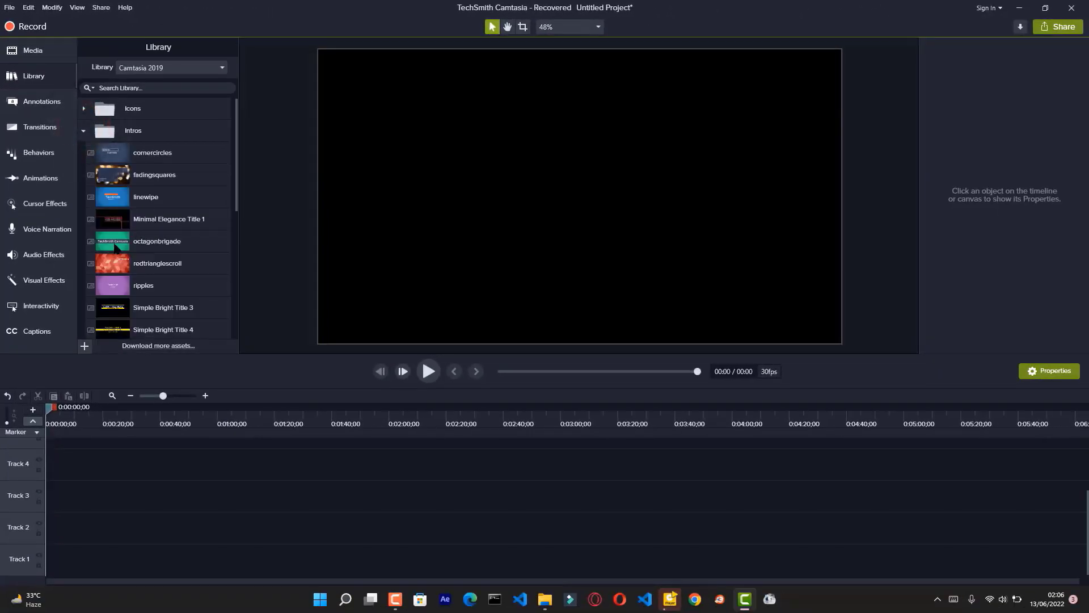
{"action": "left_click", "coordinate": [115, 244]}
{"action": "scroll", "coordinate": [136, 233], "scroll_direction": "down", "scroll_amount": 2}
{"action": "scroll", "coordinate": [144, 227], "scroll_direction": "up", "scroll_amount": 1}
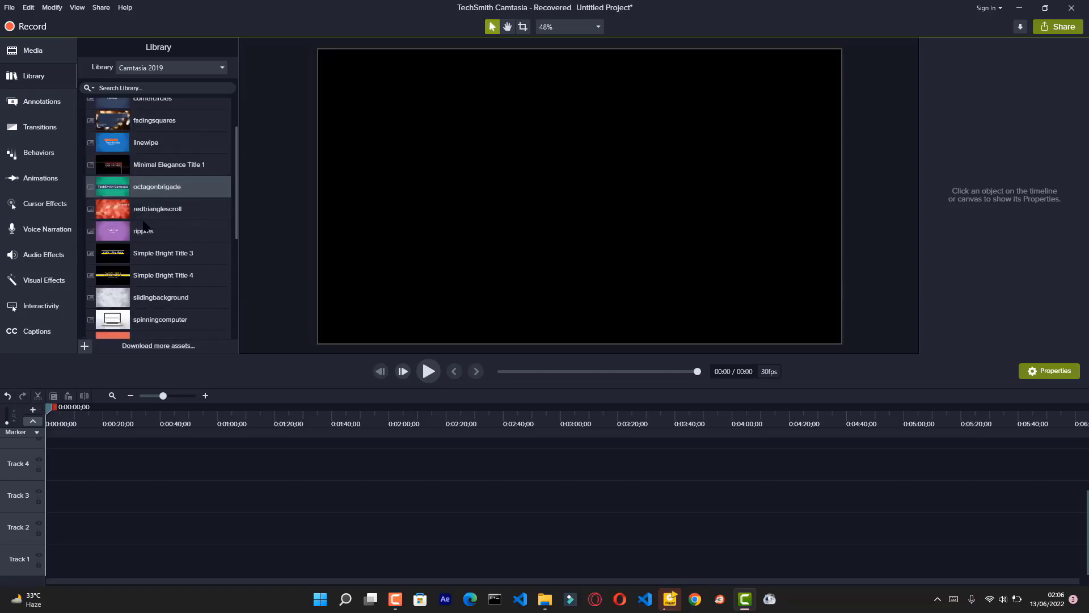
{"action": "scroll", "coordinate": [143, 222], "scroll_direction": "up", "scroll_amount": 1}
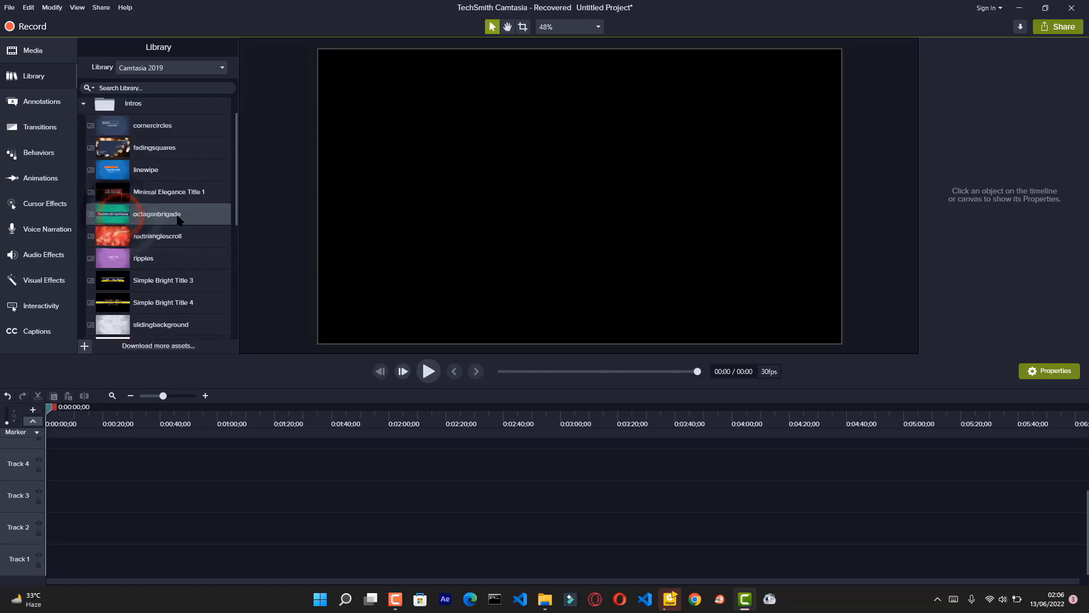
{"action": "left_click", "coordinate": [151, 190]}
{"action": "left_click", "coordinate": [146, 211]}
{"action": "left_click", "coordinate": [147, 236]}
{"action": "left_click", "coordinate": [136, 213]}
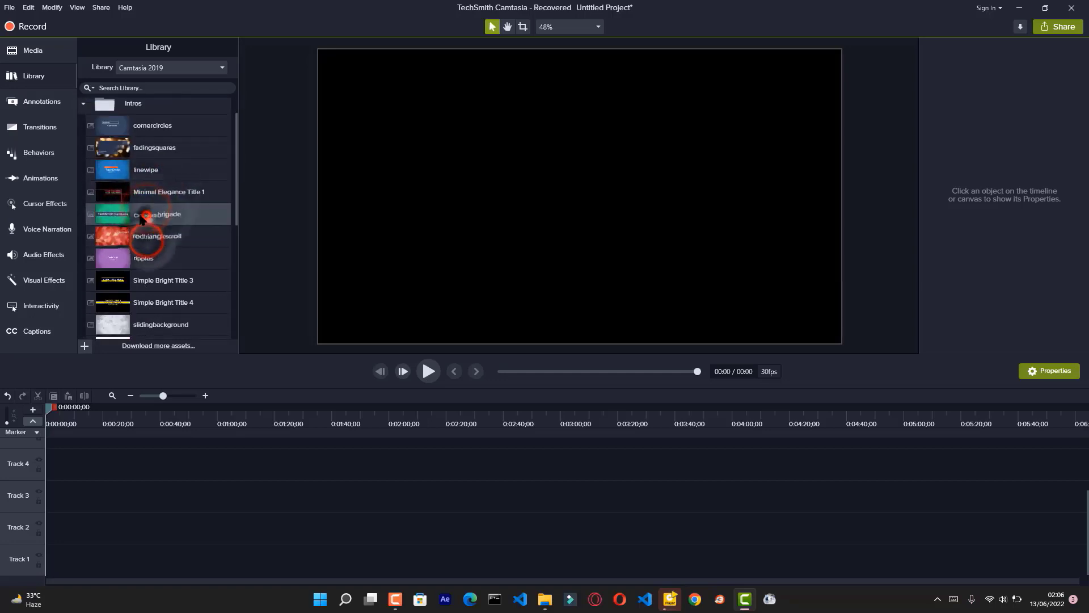
{"action": "left_click", "coordinate": [155, 191]}
{"action": "left_click_drag", "start_coordinate": [136, 213], "coordinate": [41, 528]}
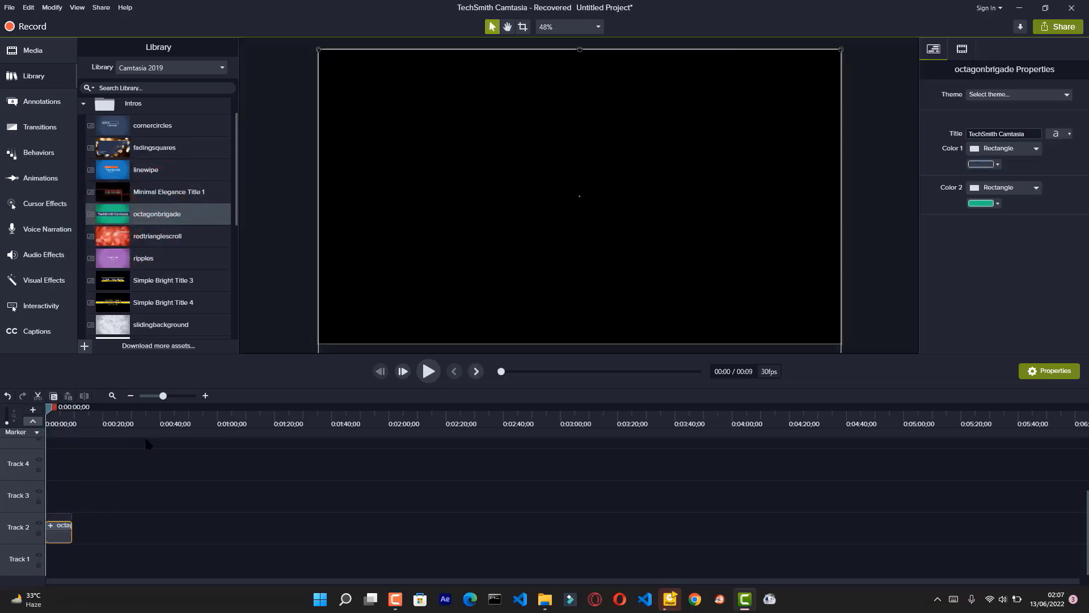
Preview the octagonbrigade clip on the timeline at about 5 seconds
{"action": "left_click", "coordinate": [205, 395]}
{"action": "left_click", "coordinate": [206, 396]}
{"action": "left_click", "coordinate": [205, 395]}
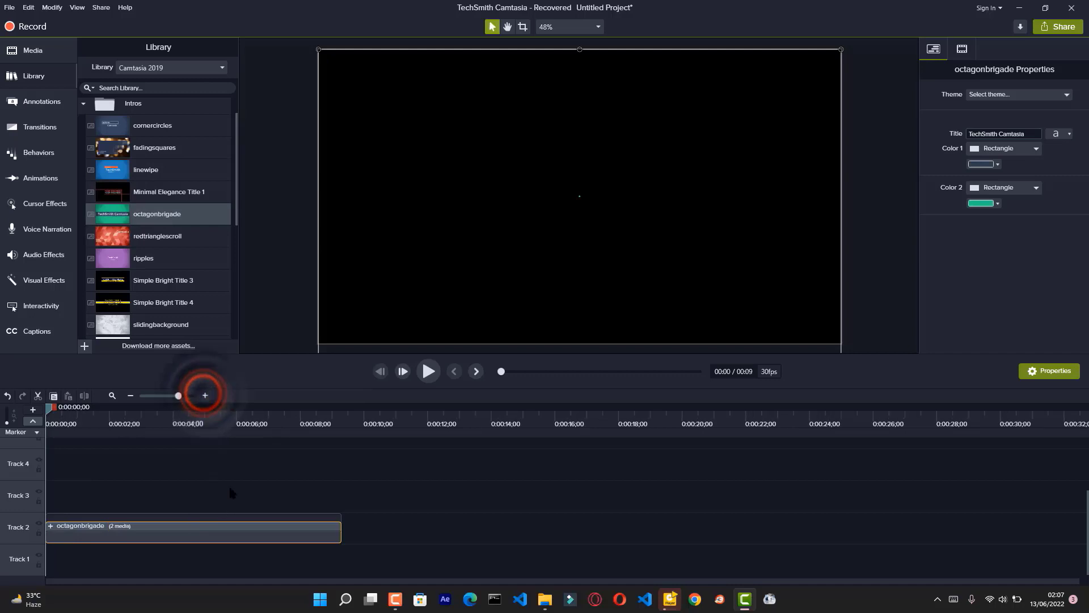
{"action": "left_click", "coordinate": [236, 477]}
{"action": "left_click", "coordinate": [186, 534]}
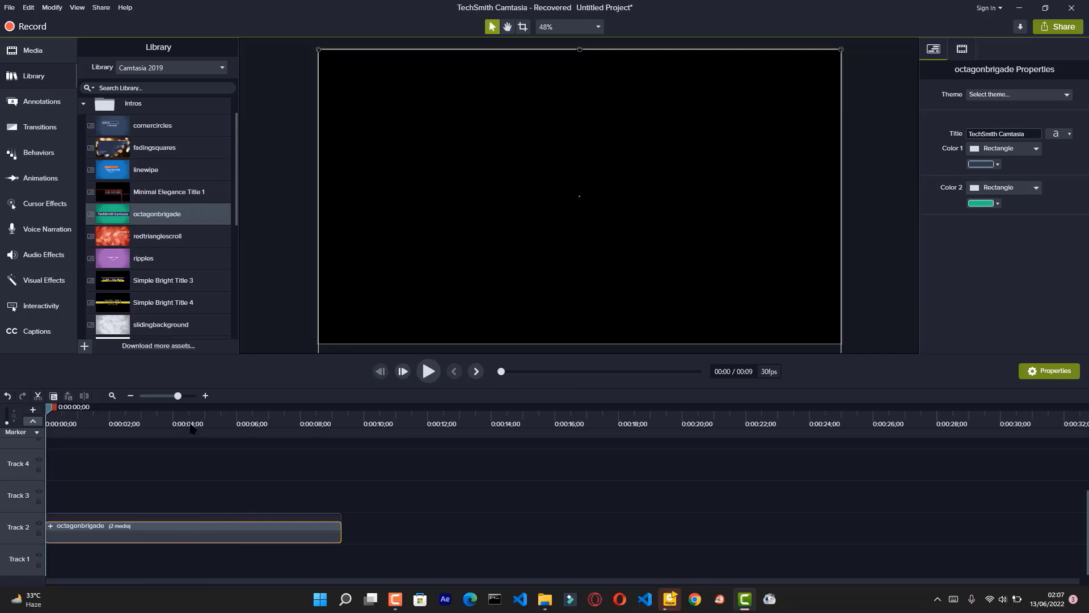
{"action": "left_click_drag", "start_coordinate": [145, 418], "coordinate": [211, 409]}
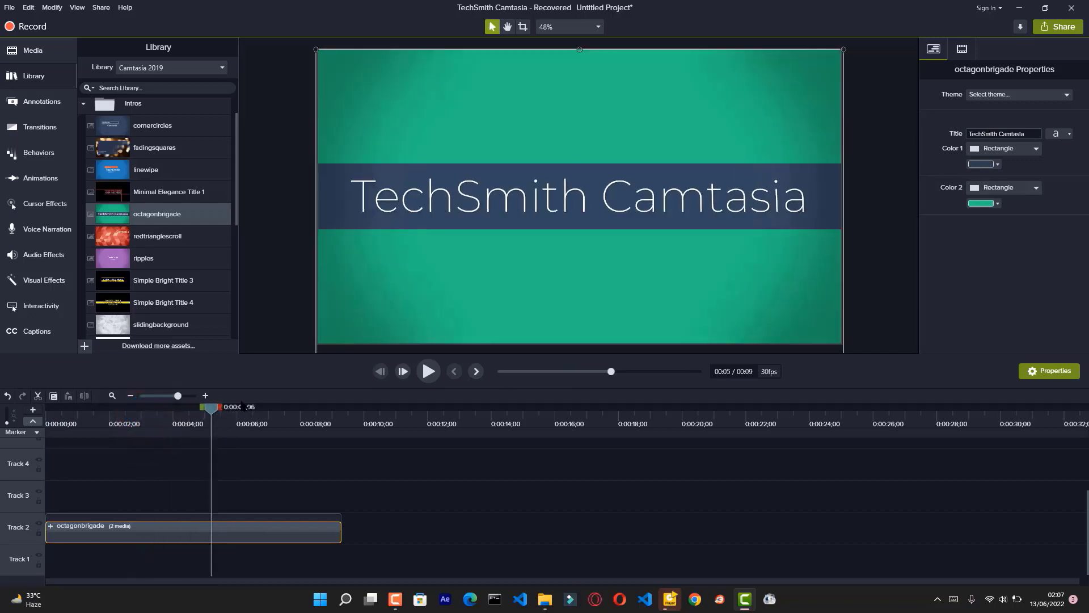
Try a near-black Color 1 for the band behind the intro title, and undo the colour change
{"action": "left_click", "coordinate": [972, 192]}
{"action": "left_click", "coordinate": [971, 246]}
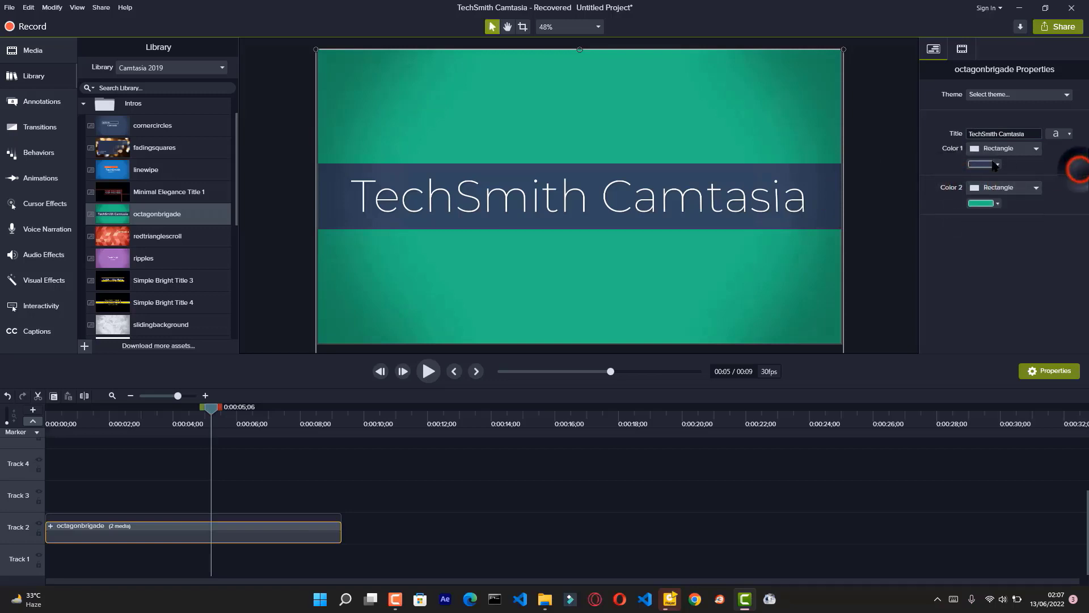
{"action": "left_click", "coordinate": [994, 165]}
{"action": "left_click_drag", "start_coordinate": [997, 227], "coordinate": [997, 274]}
{"action": "left_click", "coordinate": [1069, 170]}
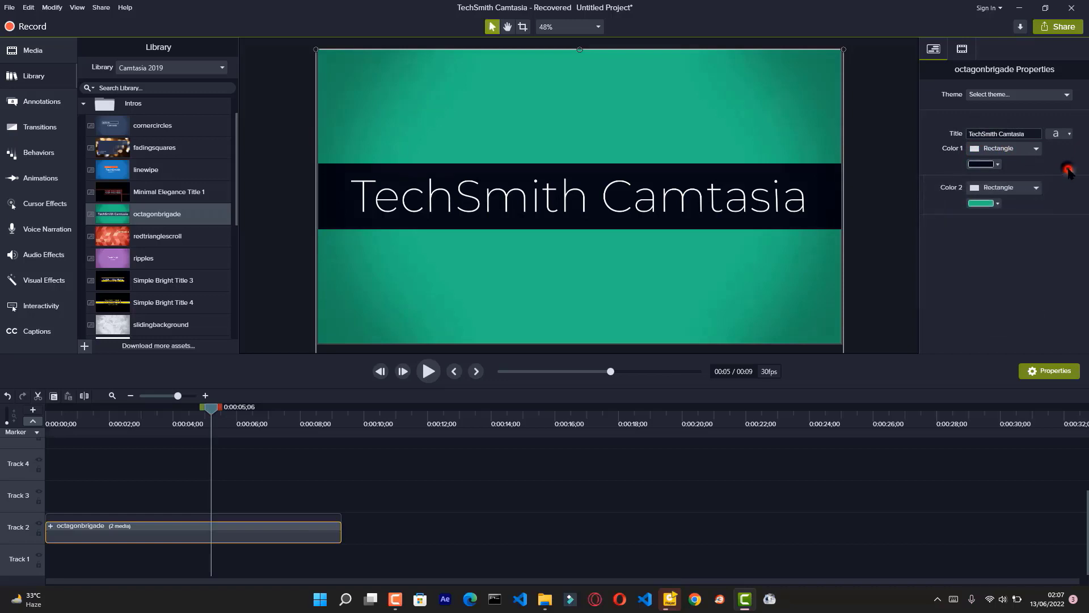
{"action": "key", "text": "ctrl+z"}
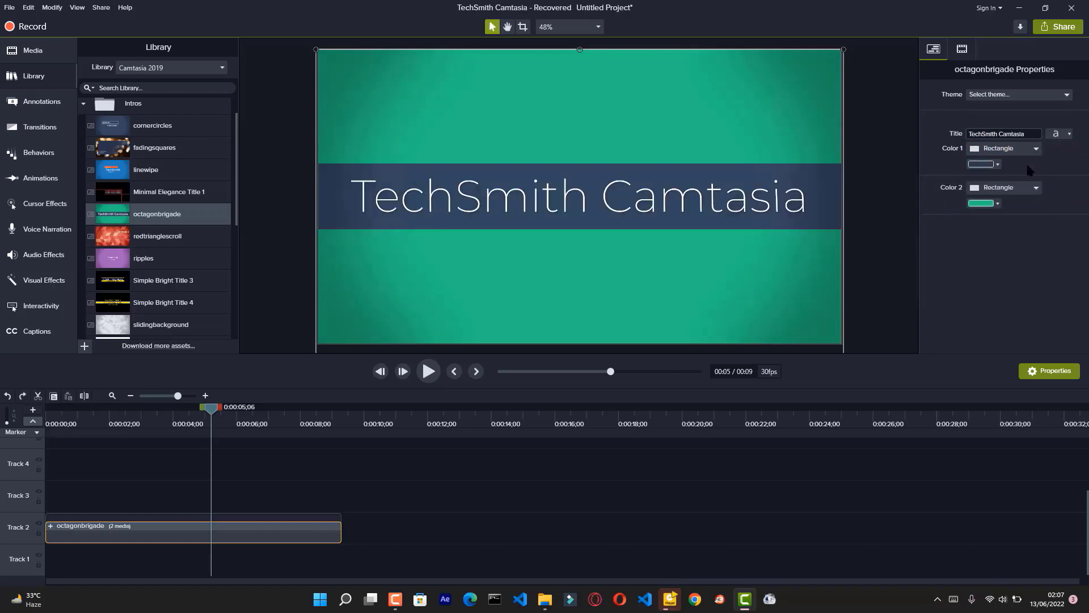
{"action": "key", "text": "ctrl+z"}
{"action": "key", "text": "ctrl+y"}
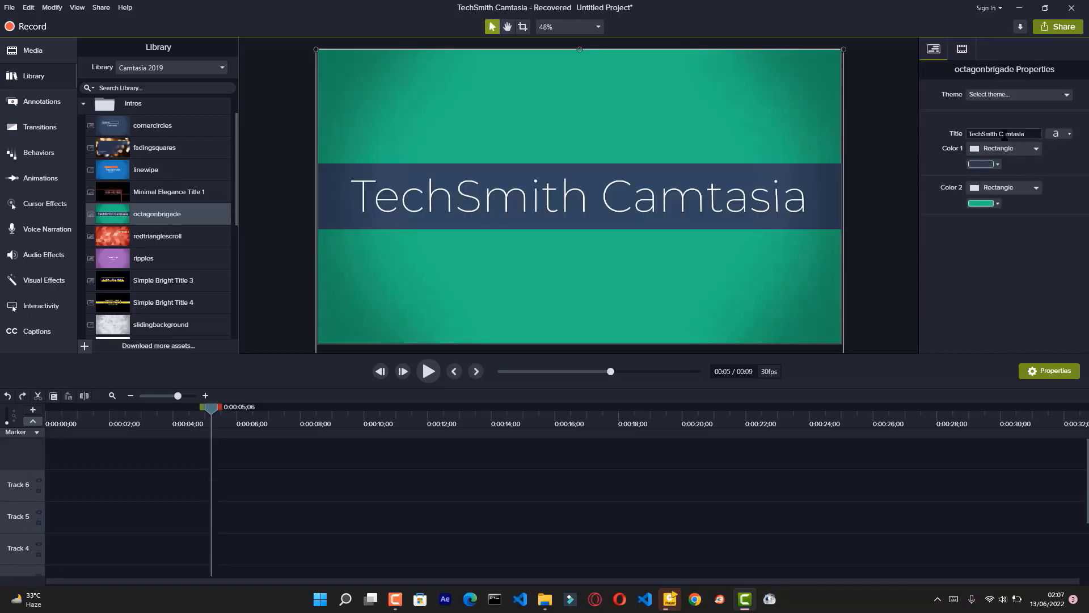
Change the intro's title text to "WELCOME TO MY CHANNEL" and set its Montserrat font to Bold
{"action": "left_click", "coordinate": [1006, 132]}
{"action": "type", "text": "WE"}
{"action": "left_click", "coordinate": [778, 276]}
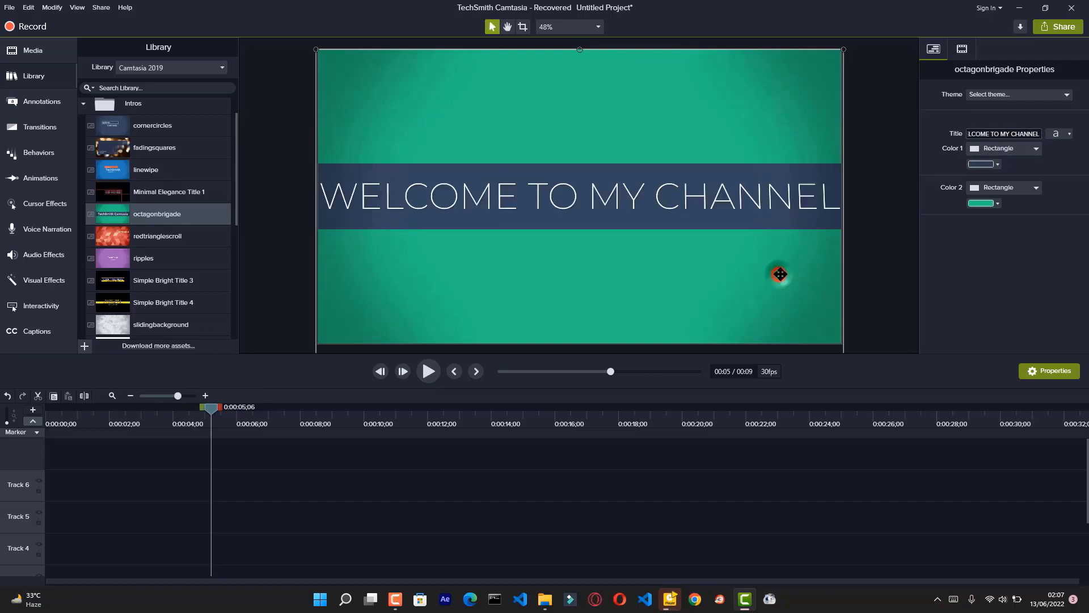
{"action": "left_click", "coordinate": [1068, 134]}
{"action": "left_click", "coordinate": [1004, 168]}
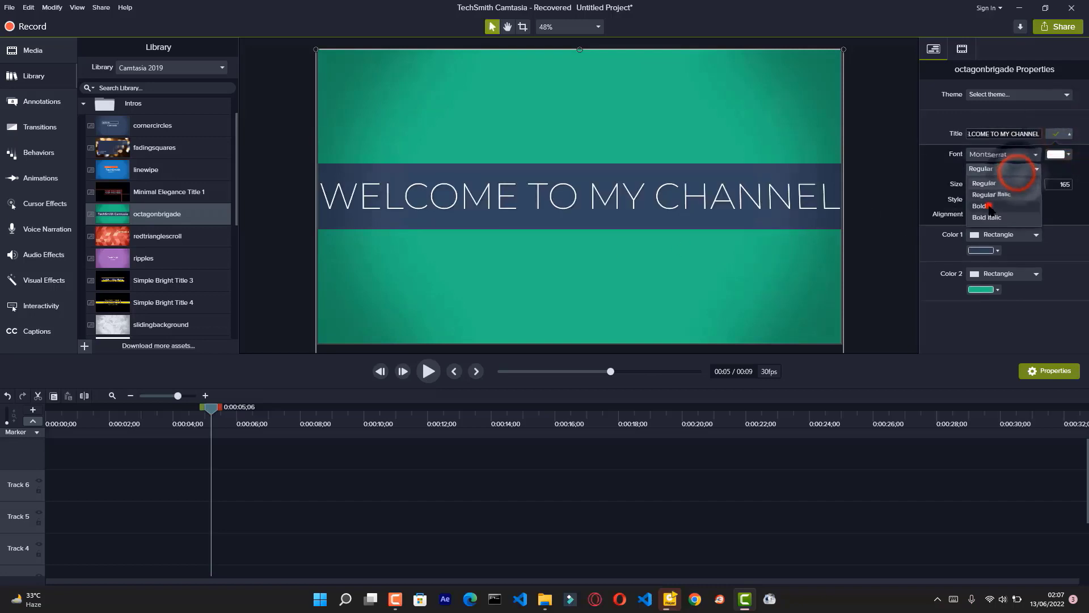
{"action": "left_click", "coordinate": [986, 203]}
Try different hues, including a muted pink, for the intro background's Color 2, and restore the green
{"action": "left_click", "coordinate": [984, 289]}
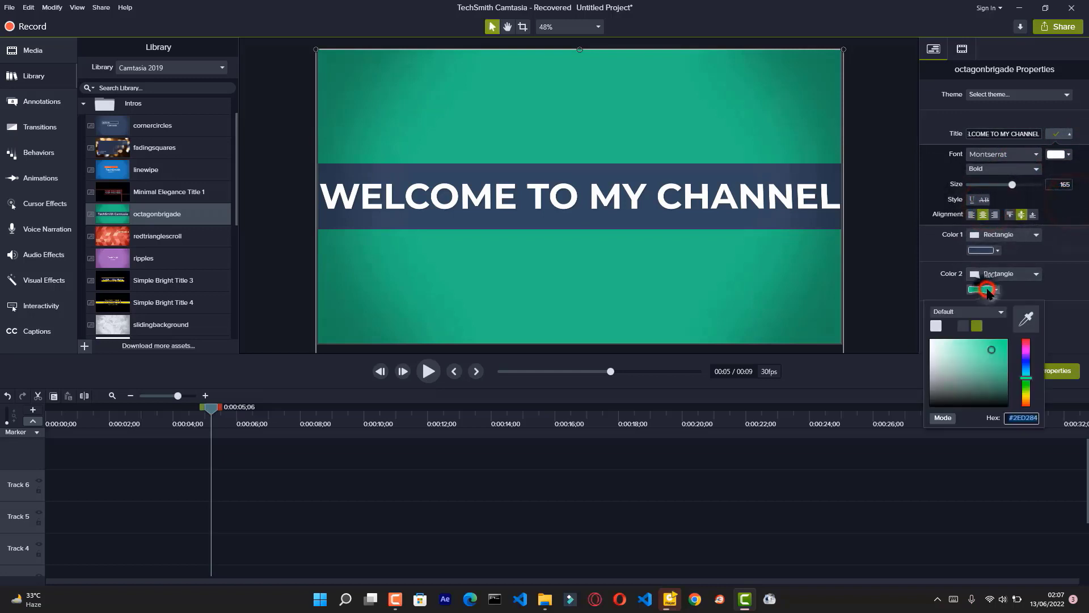
{"action": "left_click", "coordinate": [999, 392]}
{"action": "left_click", "coordinate": [1026, 354]}
{"action": "left_click", "coordinate": [1026, 343]}
{"action": "left_click", "coordinate": [977, 368]}
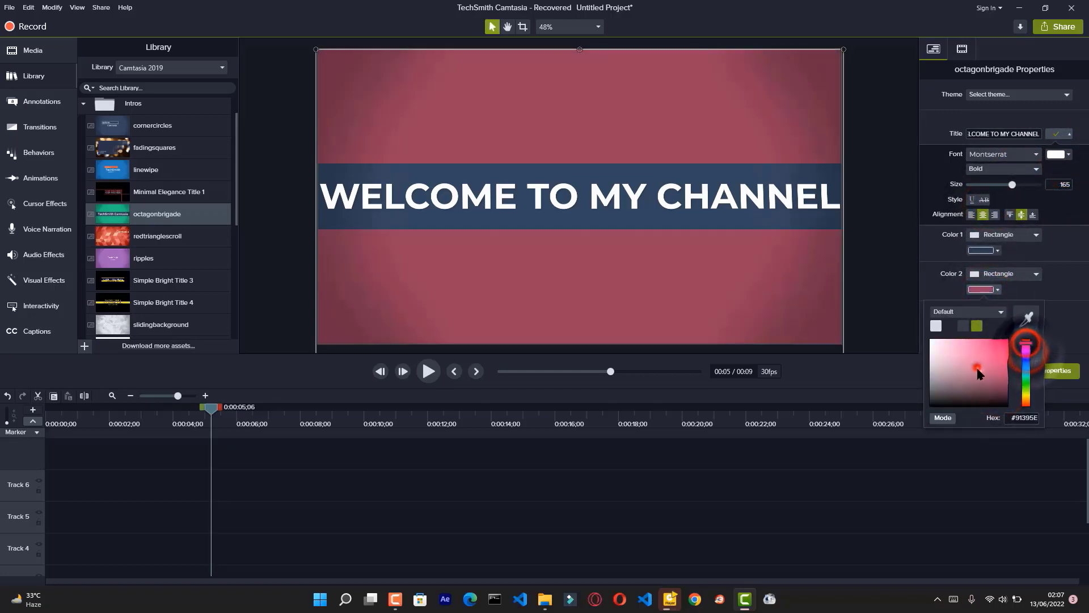
{"action": "left_click", "coordinate": [1026, 363]}
{"action": "left_click", "coordinate": [986, 356]}
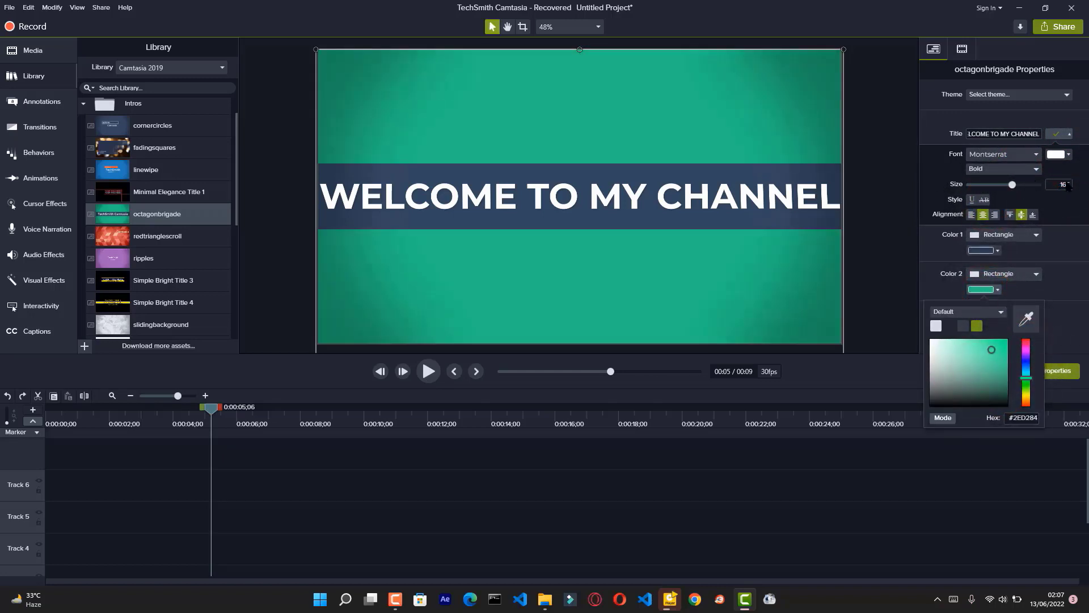
{"action": "left_click", "coordinate": [1040, 234]}
{"action": "left_click", "coordinate": [1043, 234]}
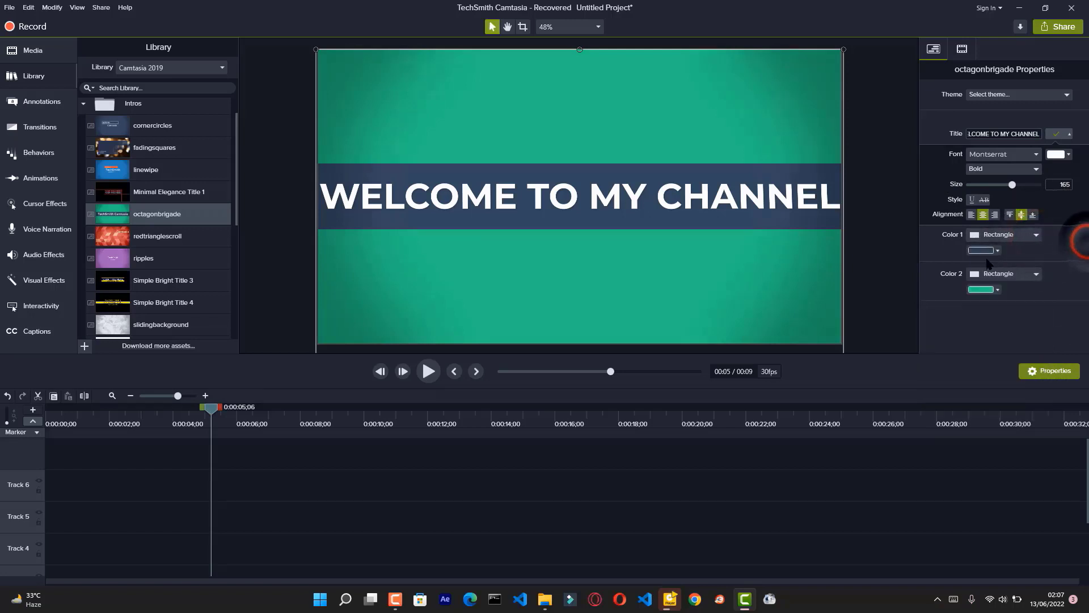
Play the customized intro from the beginning of the timeline, and pause it after about 6 seconds
{"action": "left_click_drag", "start_coordinate": [206, 406], "coordinate": [44, 407]}
{"action": "left_click", "coordinate": [423, 372]}
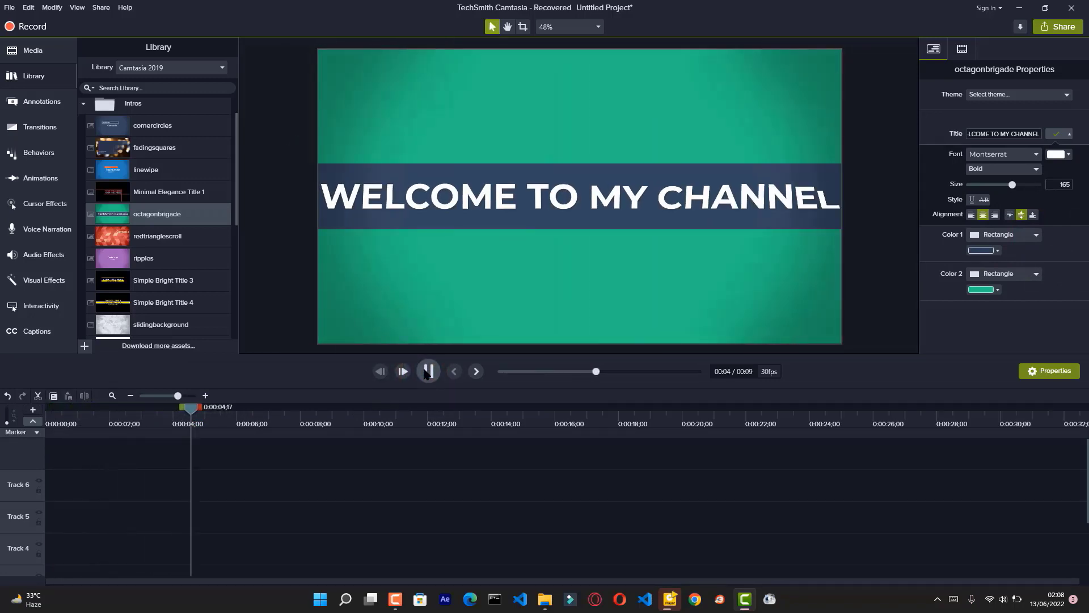
{"action": "left_click", "coordinate": [428, 371]}
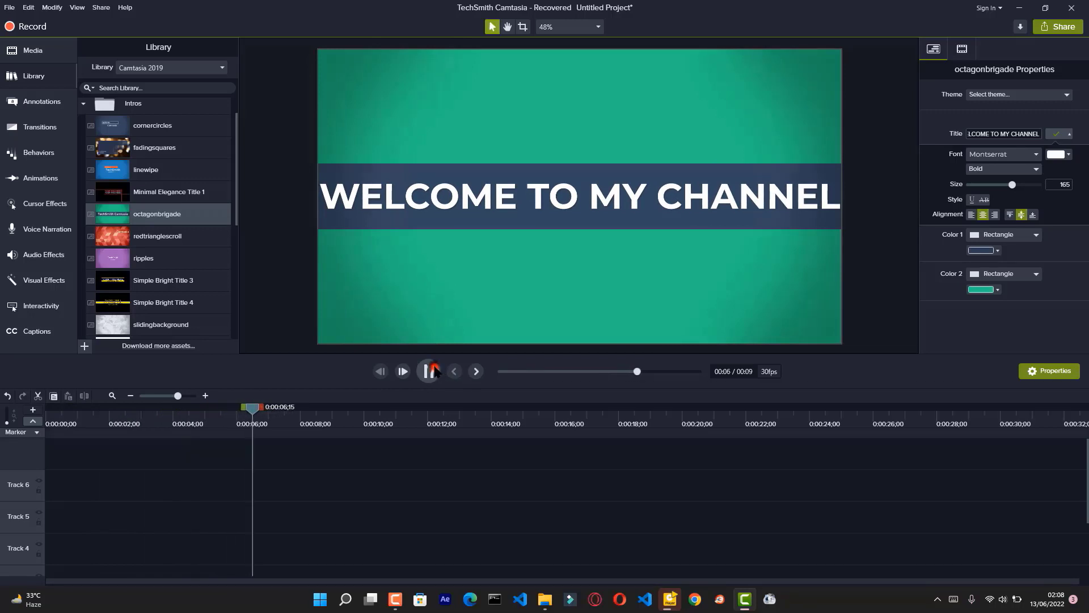
Delete the octagonbrigade clip from Track 2
{"action": "scroll", "coordinate": [403, 468], "scroll_direction": "down", "scroll_amount": 3}
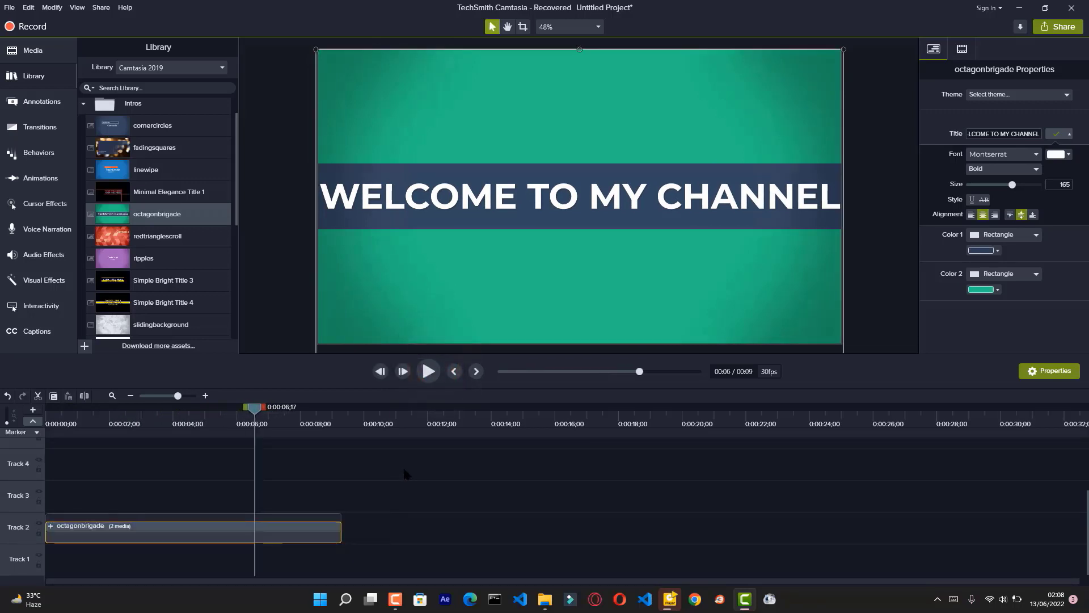
{"action": "key", "text": "Delete"}
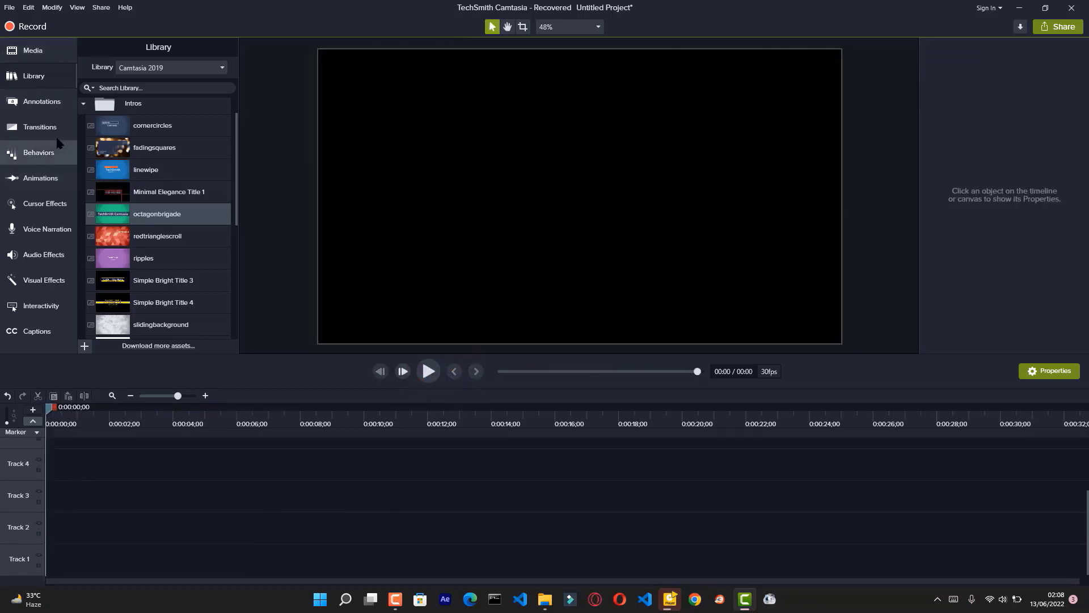
Add the electricbox-01 lower third from the library's Lower Thirds folder to the start of Track 2 and show it at 0:00:05;18
{"action": "left_click", "coordinate": [84, 103]}
{"action": "left_click", "coordinate": [83, 152]}
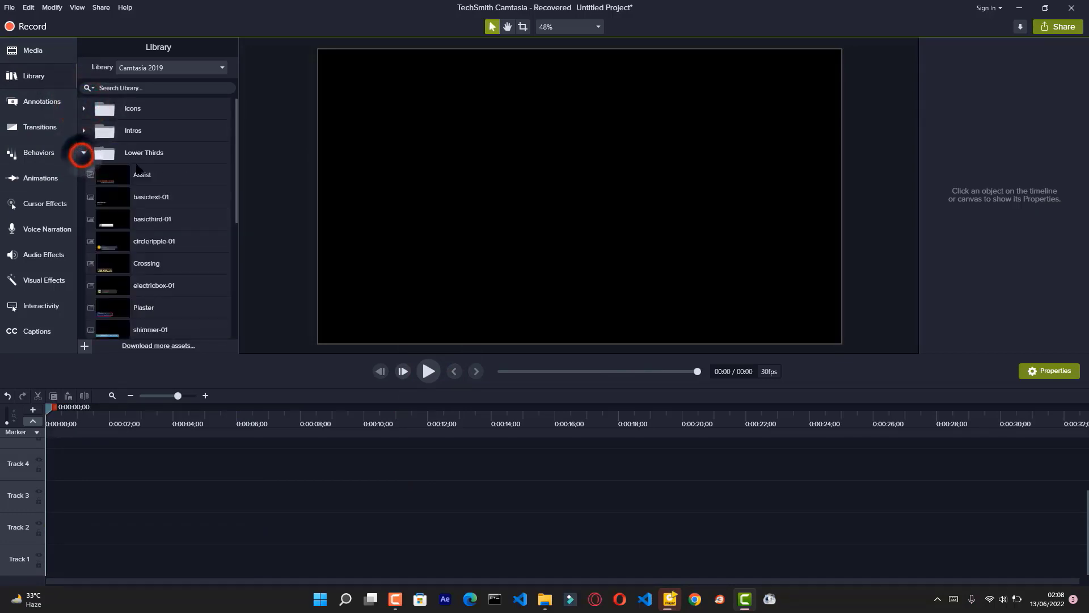
{"action": "scroll", "coordinate": [83, 154], "scroll_direction": "down", "scroll_amount": 5}
{"action": "scroll", "coordinate": [163, 210], "scroll_direction": "up", "scroll_amount": 3}
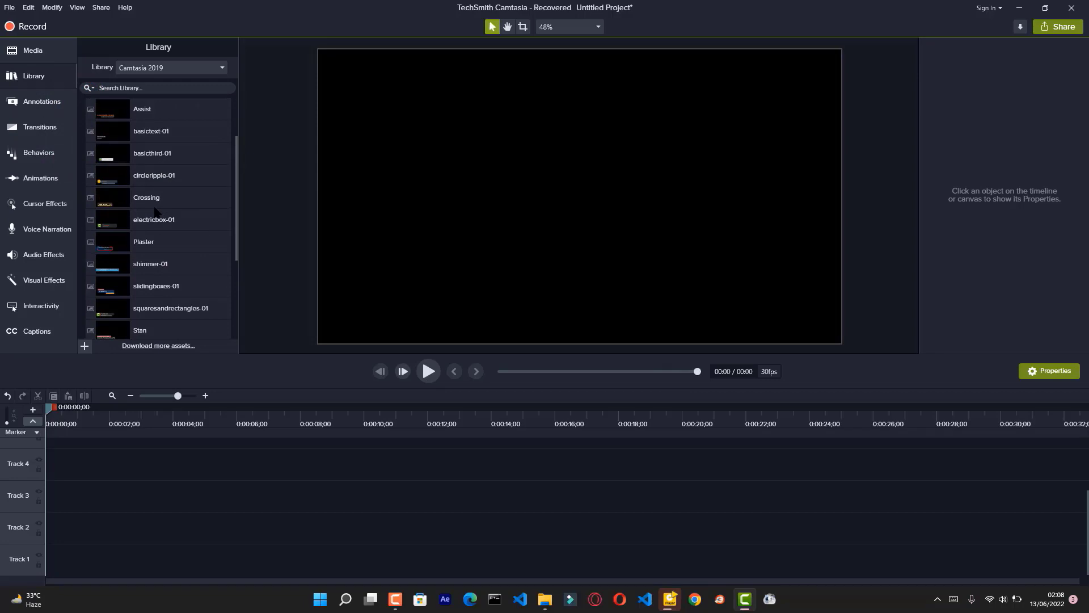
{"action": "scroll", "coordinate": [139, 232], "scroll_direction": "down", "scroll_amount": 1}
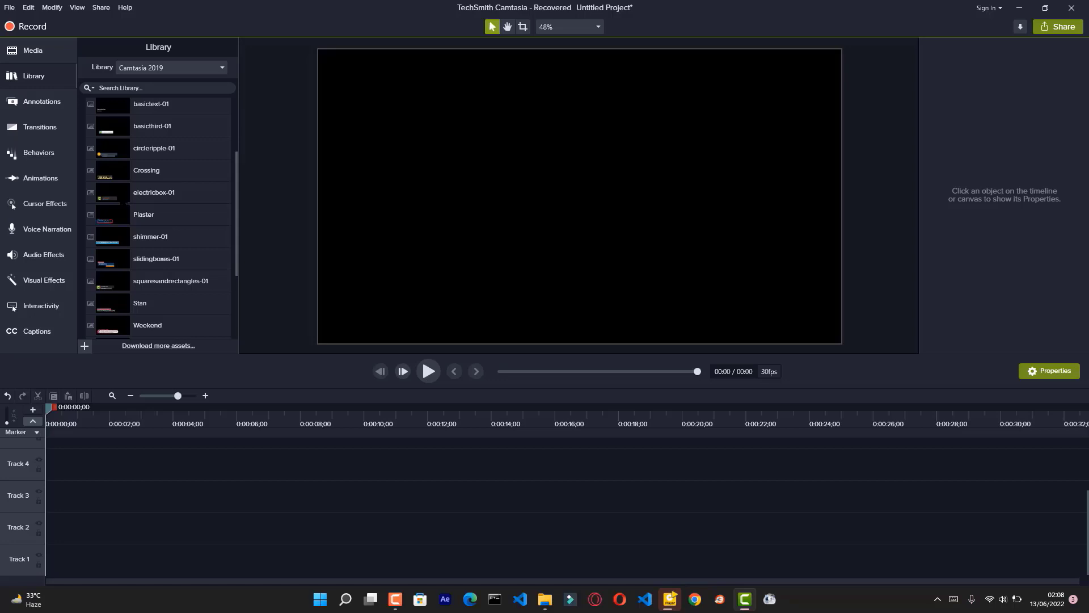
{"action": "left_click", "coordinate": [114, 191]}
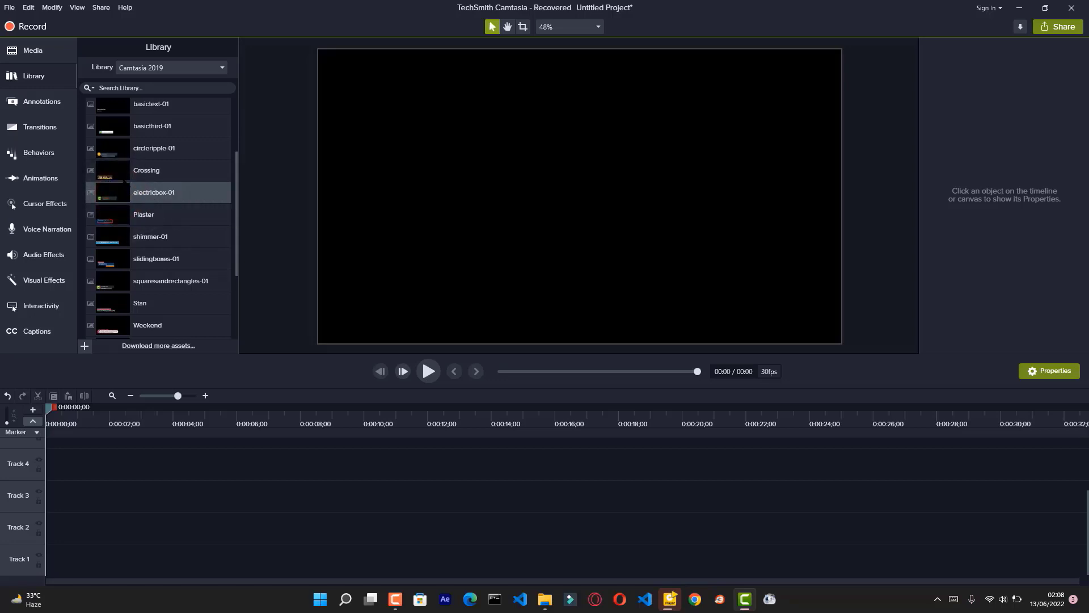
{"action": "left_click_drag", "start_coordinate": [114, 193], "coordinate": [42, 525]}
{"action": "left_click", "coordinate": [223, 411]}
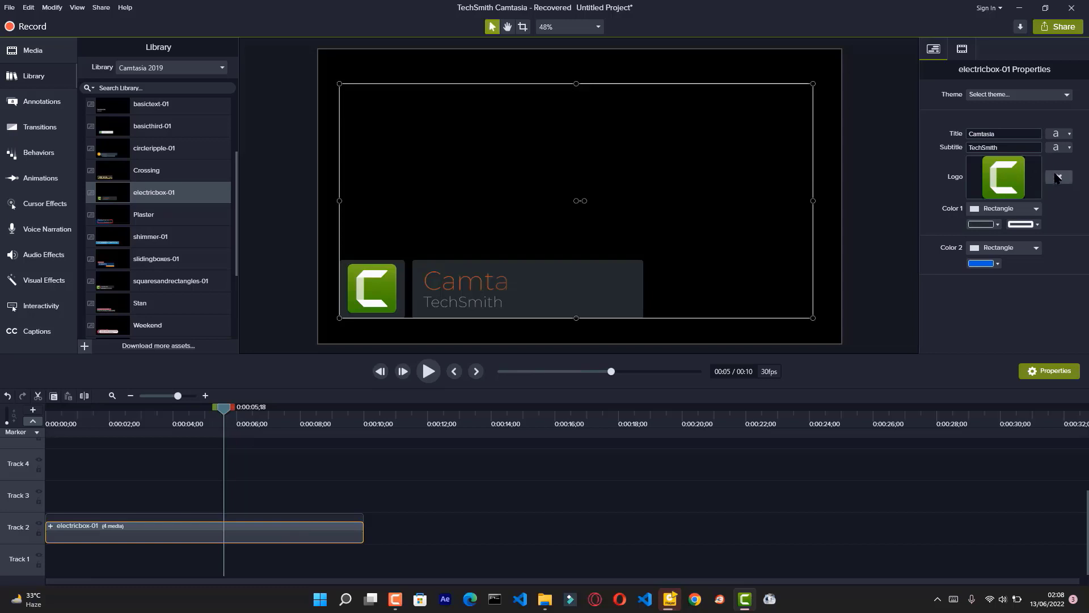
Change the electricbox-01 title to "WELCOME TO" and its subtitle to "HARRY KNOWS HOW"
{"action": "left_click", "coordinate": [548, 492]}
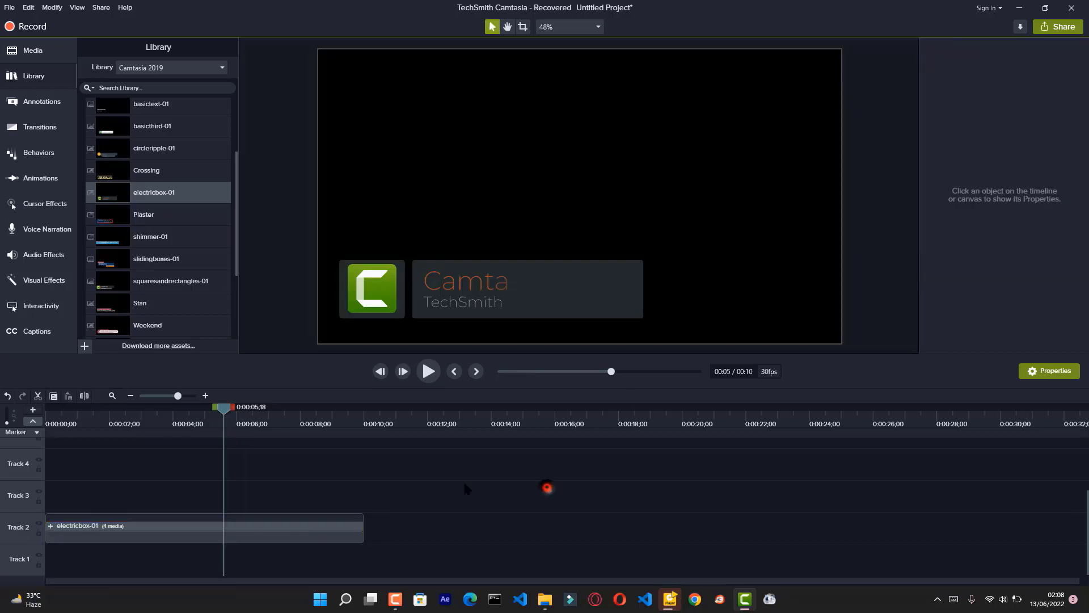
{"action": "left_click", "coordinate": [340, 531]}
{"action": "left_click", "coordinate": [547, 487]}
{"action": "left_click", "coordinate": [341, 532]}
{"action": "double_click", "coordinate": [997, 134]}
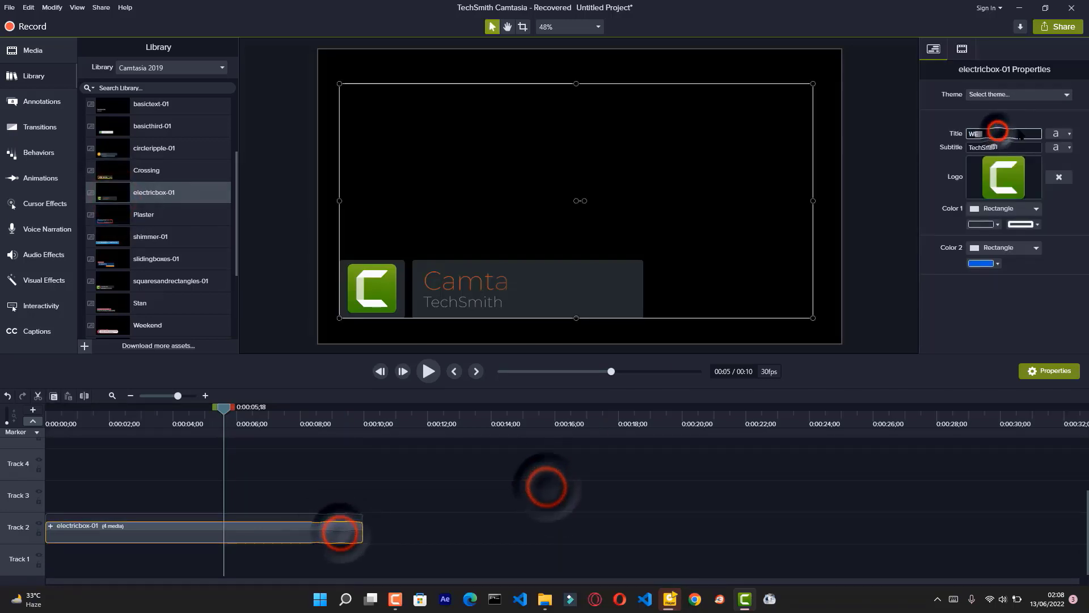
{"action": "type", "text": "WELCOME"}
{"action": "left_click", "coordinate": [1010, 146]}
{"action": "left_click", "coordinate": [1021, 136]}
{"action": "type", "text": "TO"}
{"action": "double_click", "coordinate": [1008, 148]}
{"action": "type", "text": "HARRY KNOWS HOW"}
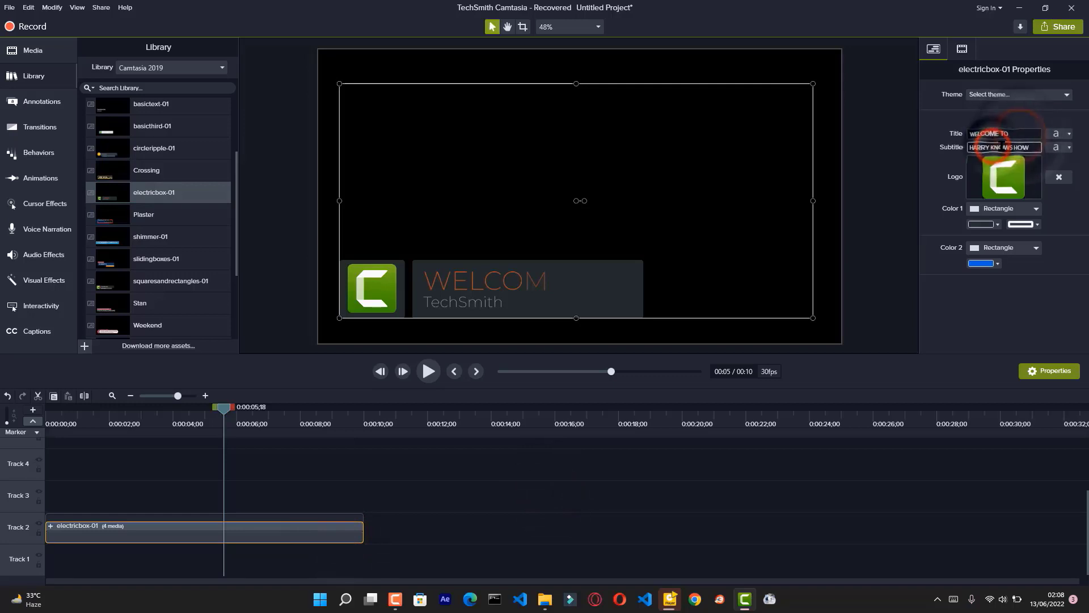
Replace the lower third's Camtasia logo with the circular Harry logo image and play the customized clip
{"action": "left_click", "coordinate": [779, 285]}
{"action": "left_click", "coordinate": [1057, 176]}
{"action": "left_click", "coordinate": [996, 170]}
{"action": "left_click", "coordinate": [168, 35]}
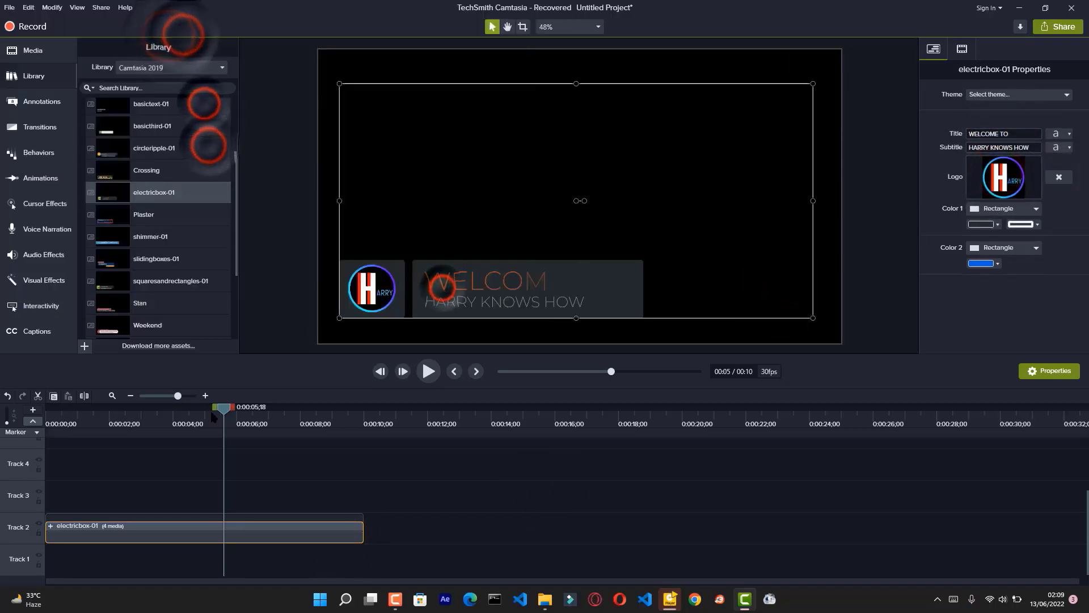
{"action": "left_click", "coordinate": [222, 412]}
{"action": "left_click", "coordinate": [428, 371]}
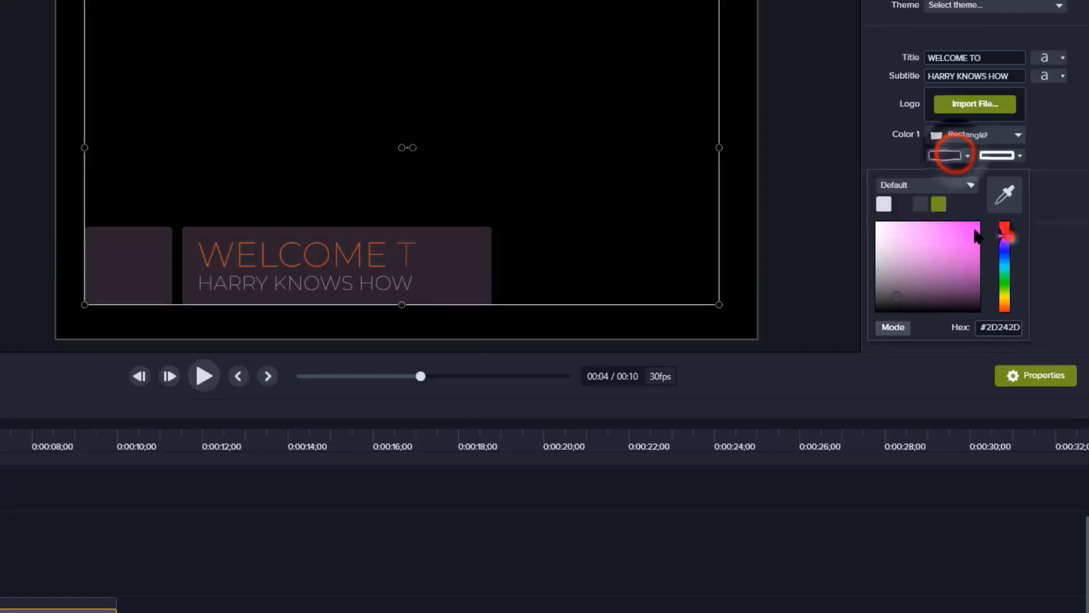
Try different hues and shades for the lower third's Color 1 rectangle fill
{"action": "left_click", "coordinate": [1026, 265]}
{"action": "left_click", "coordinate": [953, 287]}
{"action": "left_click", "coordinate": [890, 236]}
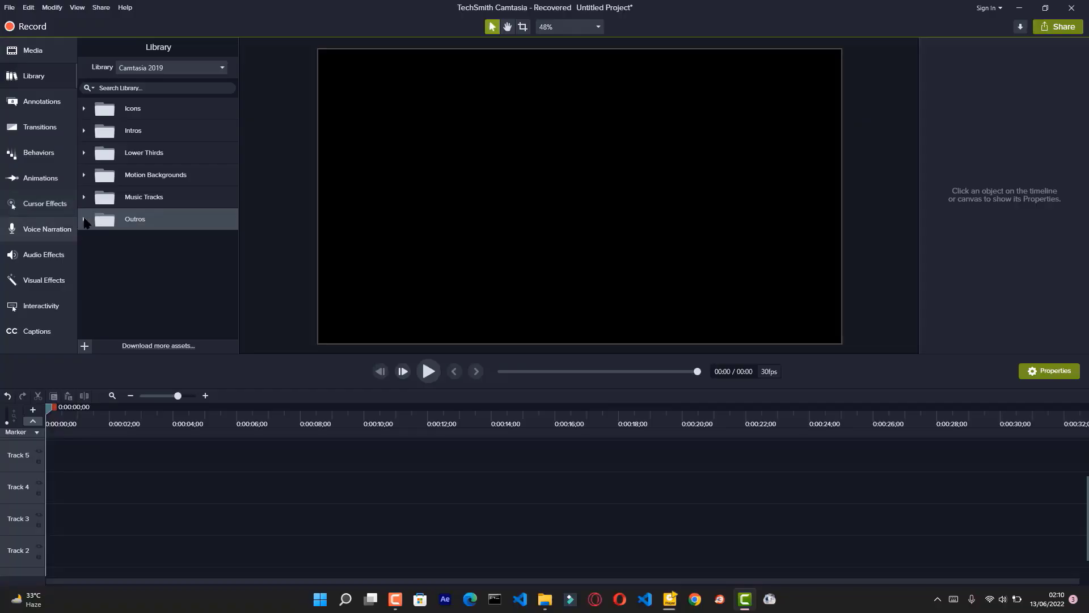
Preview Simple Bright Outro 5 from the library's Outros folder and close the preview
{"action": "left_click", "coordinate": [83, 219]}
{"action": "left_click", "coordinate": [162, 263]}
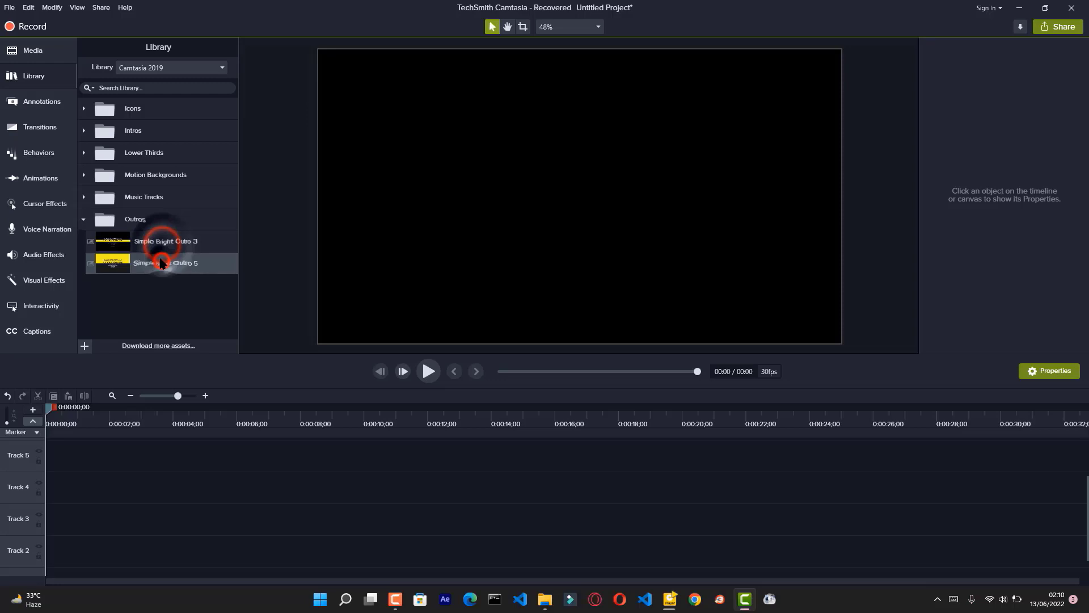
{"action": "left_click", "coordinate": [162, 260]}
{"action": "left_click", "coordinate": [158, 260]}
{"action": "left_click", "coordinate": [156, 260]}
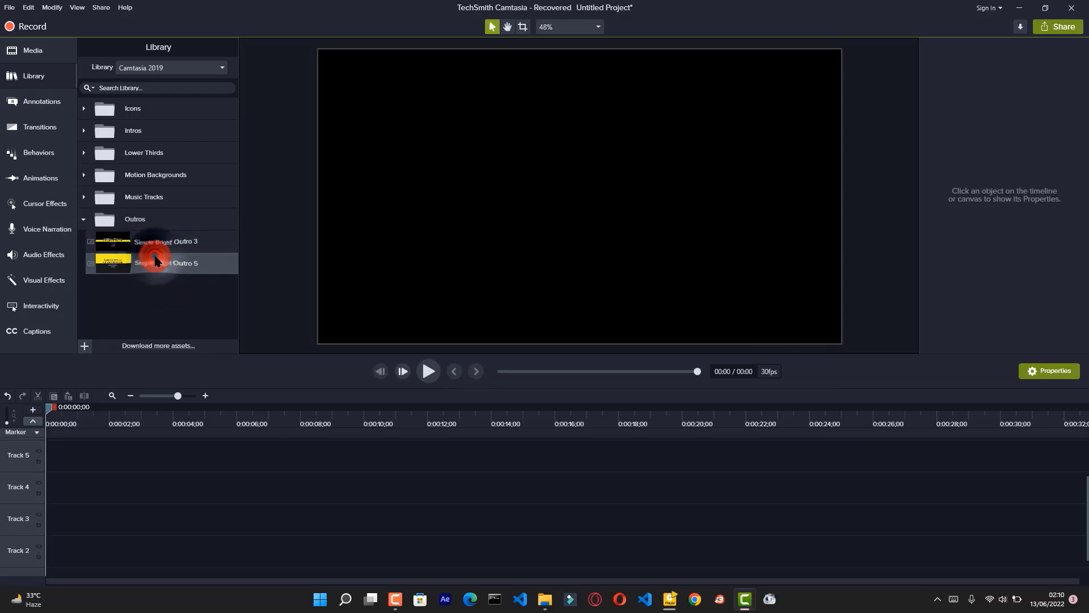
{"action": "left_click", "coordinate": [156, 258]}
{"action": "double_click", "coordinate": [156, 261]}
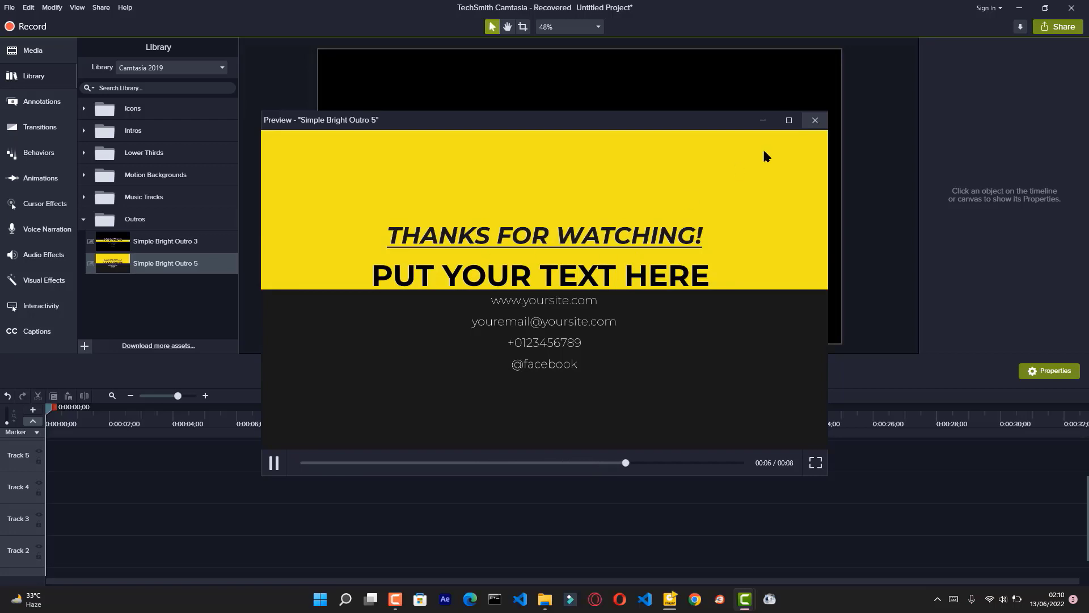
{"action": "left_click", "coordinate": [816, 120]}
Place Simple Bright Outro 5 at the start of Track 3 and show it at 0:00:05;09
{"action": "left_click_drag", "start_coordinate": [168, 263], "coordinate": [49, 529]}
{"action": "left_click", "coordinate": [347, 518]}
{"action": "left_click_drag", "start_coordinate": [160, 424], "coordinate": [214, 423]}
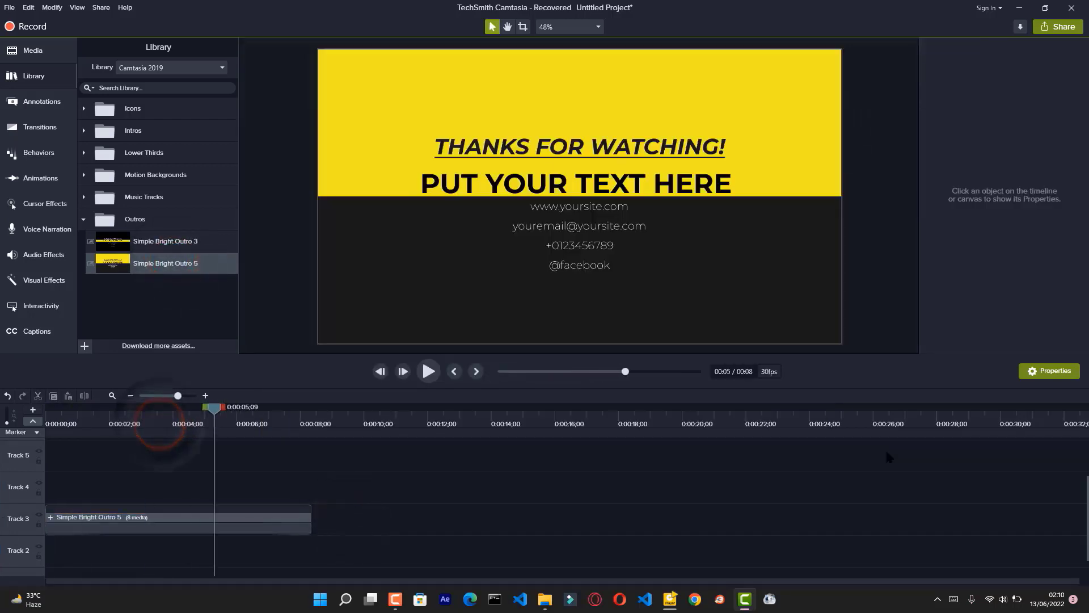
Change the outro's title to "HARRY KNOWS HOW" and Subtitle 3 to "YOU CAN CUSTOMIZE IT", and play it from the beginning
{"action": "left_click", "coordinate": [247, 527]}
{"action": "left_click", "coordinate": [401, 502]}
{"action": "left_click", "coordinate": [267, 521]}
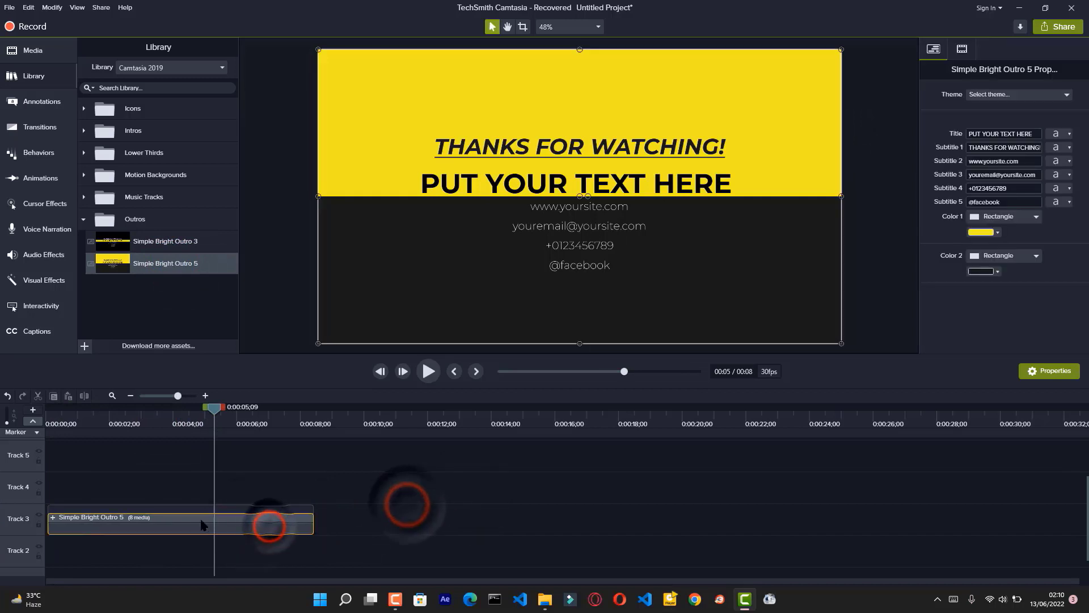
{"action": "type", "text": "HARRY KNOWS HOW"}
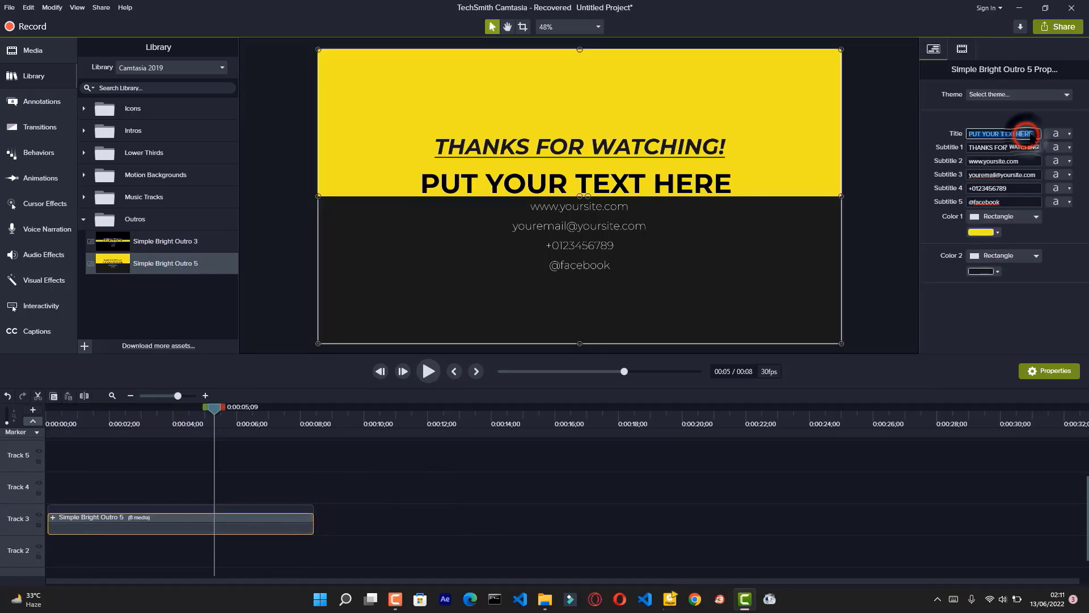
{"action": "left_click", "coordinate": [789, 291]}
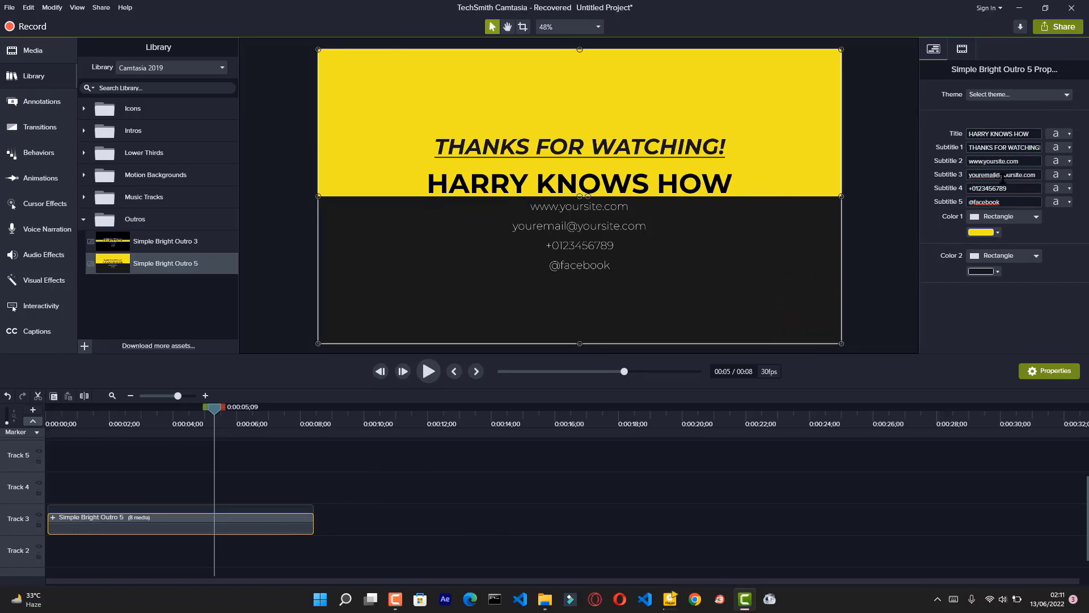
{"action": "type", "text": "YOU CAN CUSTOMIZE IT"}
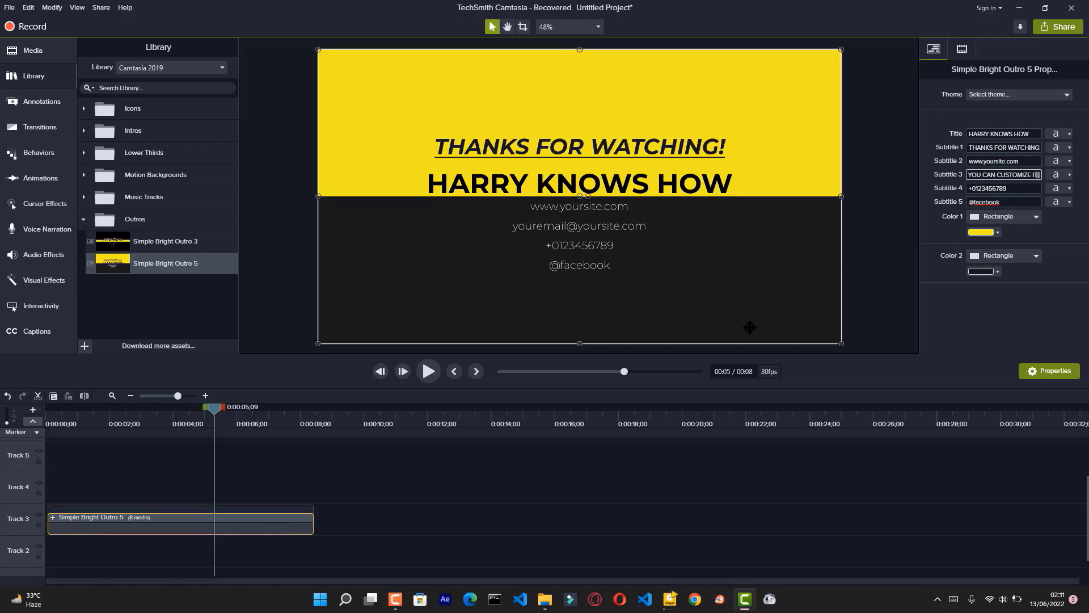
{"action": "left_click_drag", "start_coordinate": [206, 406], "coordinate": [51, 407]}
{"action": "key", "text": "space"}
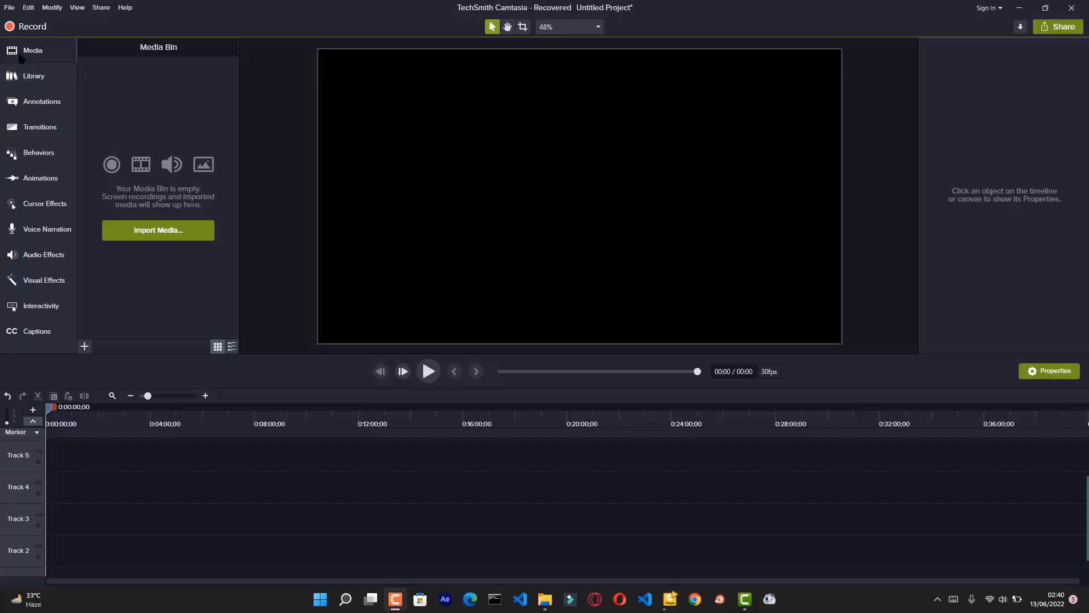
Import the "minimal logo intro" MP4 from the camtasia downloads folder into the Media Bin
{"action": "left_click", "coordinate": [19, 54]}
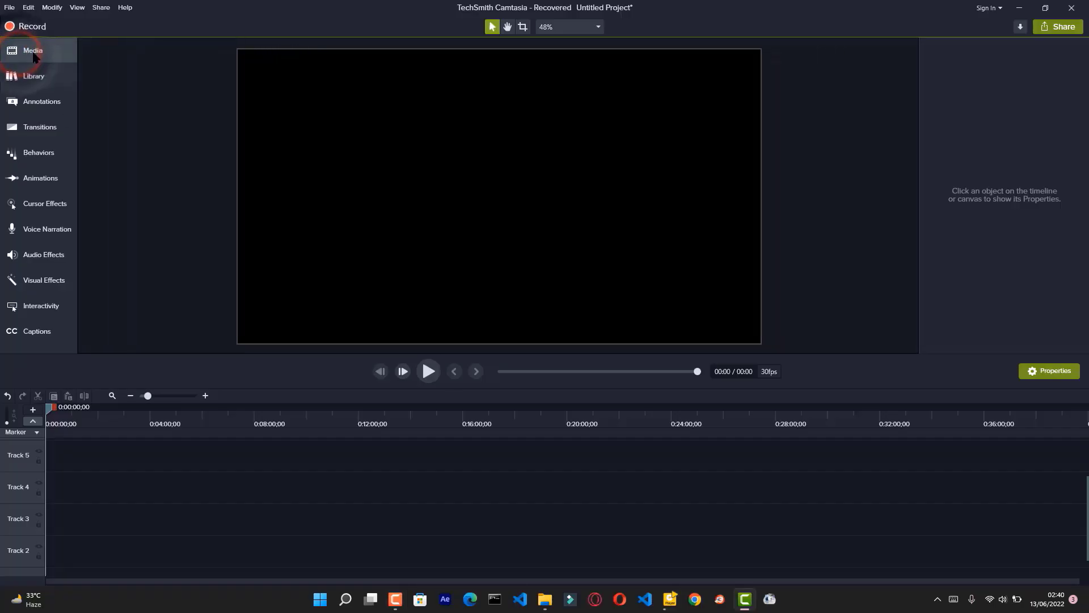
{"action": "left_click", "coordinate": [19, 52]}
{"action": "left_click", "coordinate": [150, 234]}
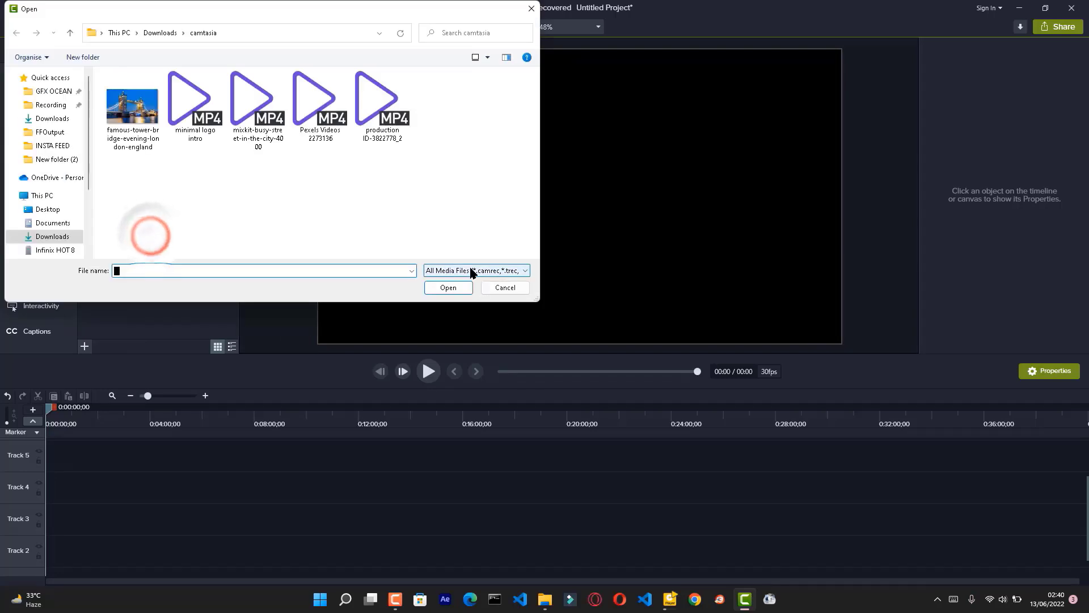
{"action": "left_click", "coordinate": [203, 119]}
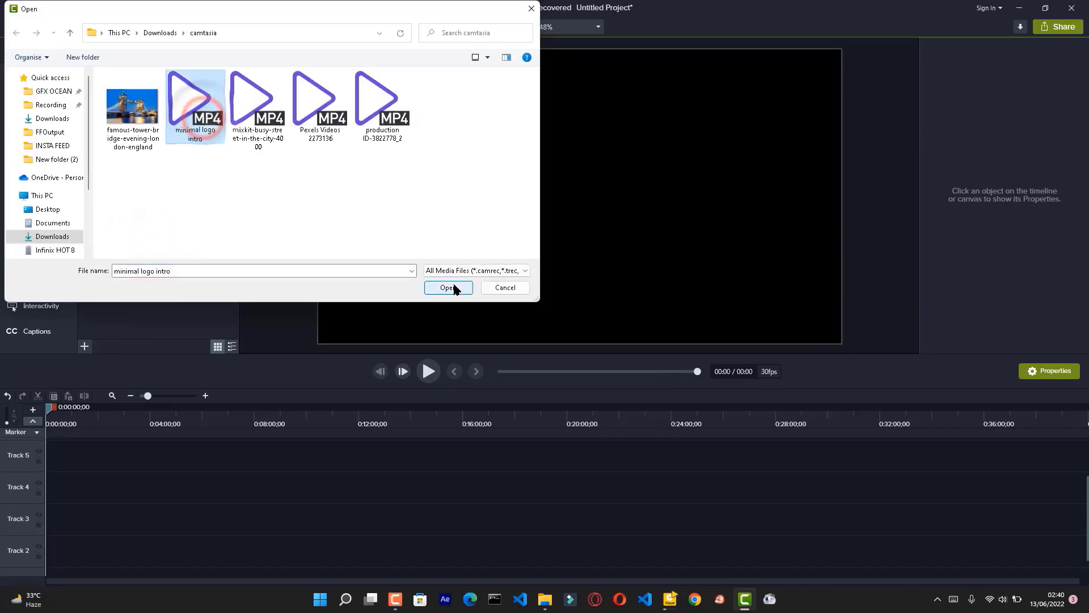
{"action": "left_click", "coordinate": [448, 287]}
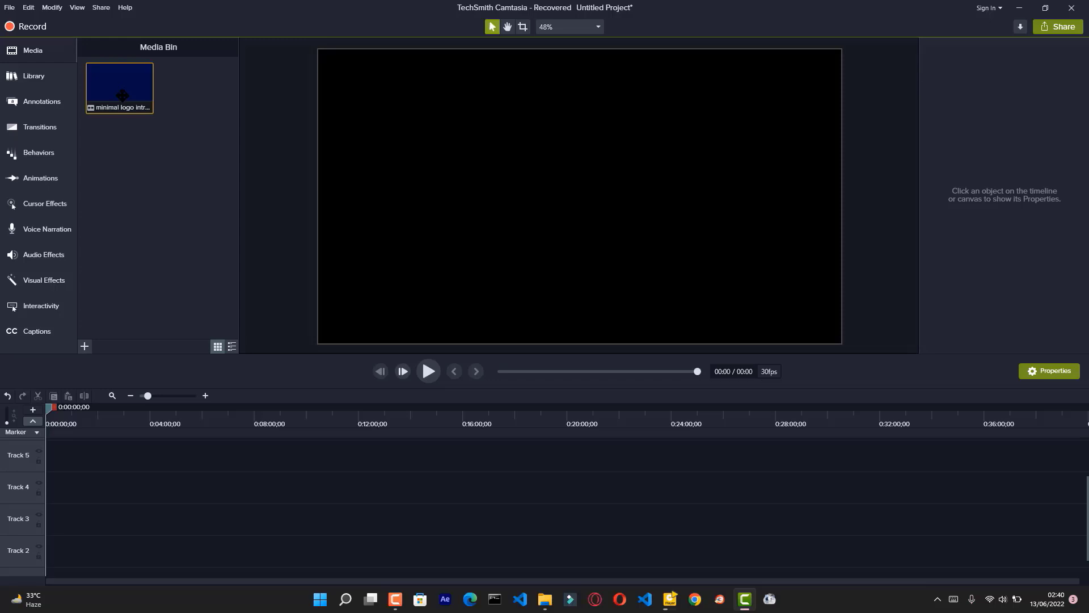
Place the minimal logo intro clip at the start of Track 3 and enlarge the timeline scale to show its full length
{"action": "left_click_drag", "start_coordinate": [129, 89], "coordinate": [40, 531]}
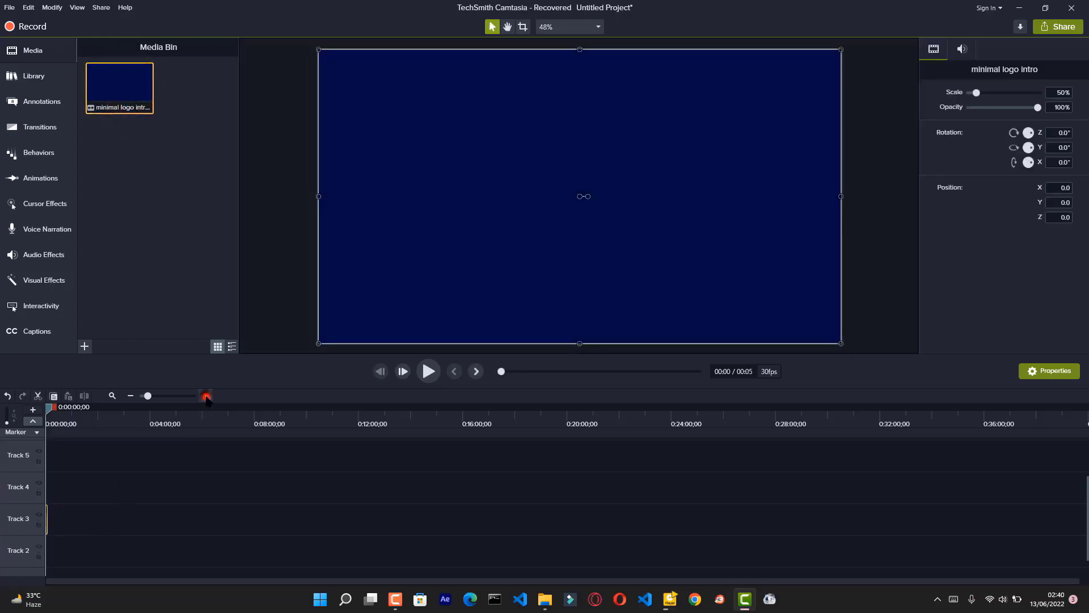
{"action": "left_click", "coordinate": [206, 396]}
{"action": "left_click", "coordinate": [206, 396]}
{"action": "left_click", "coordinate": [206, 396]}
{"action": "left_click", "coordinate": [206, 396]}
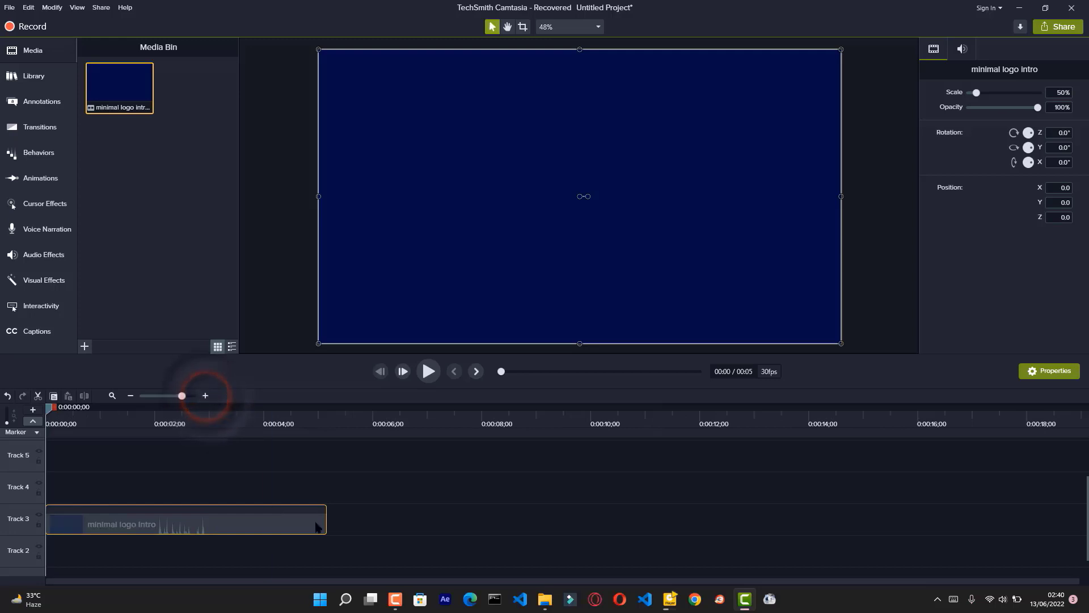
{"action": "left_click", "coordinate": [367, 487]}
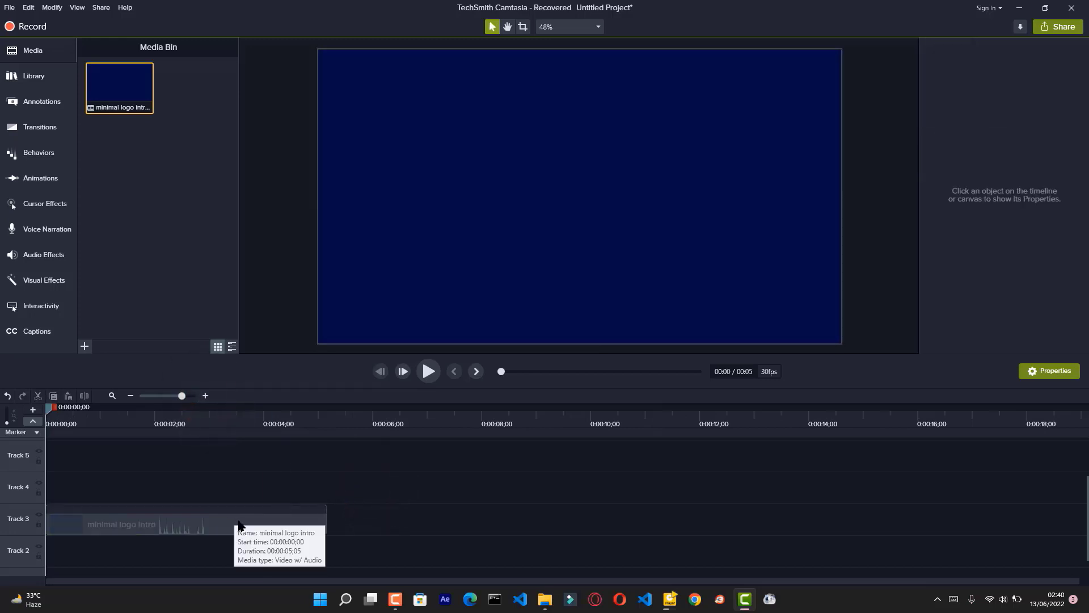
Separate the audio and video of the minimal logo intro clip on Track 3
{"action": "left_click", "coordinate": [239, 530]}
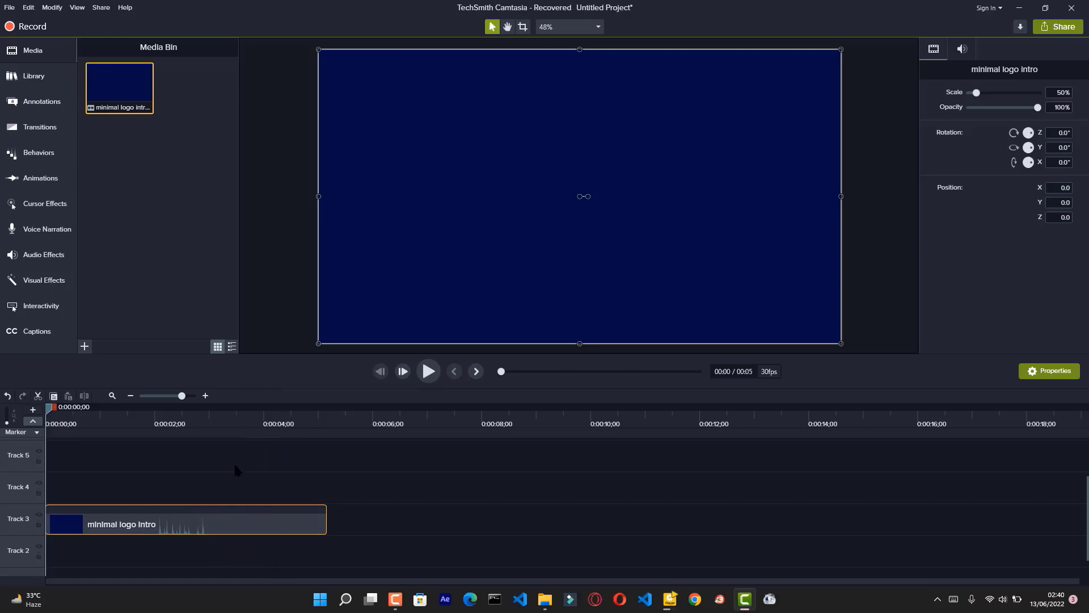
{"action": "right_click", "coordinate": [167, 527]}
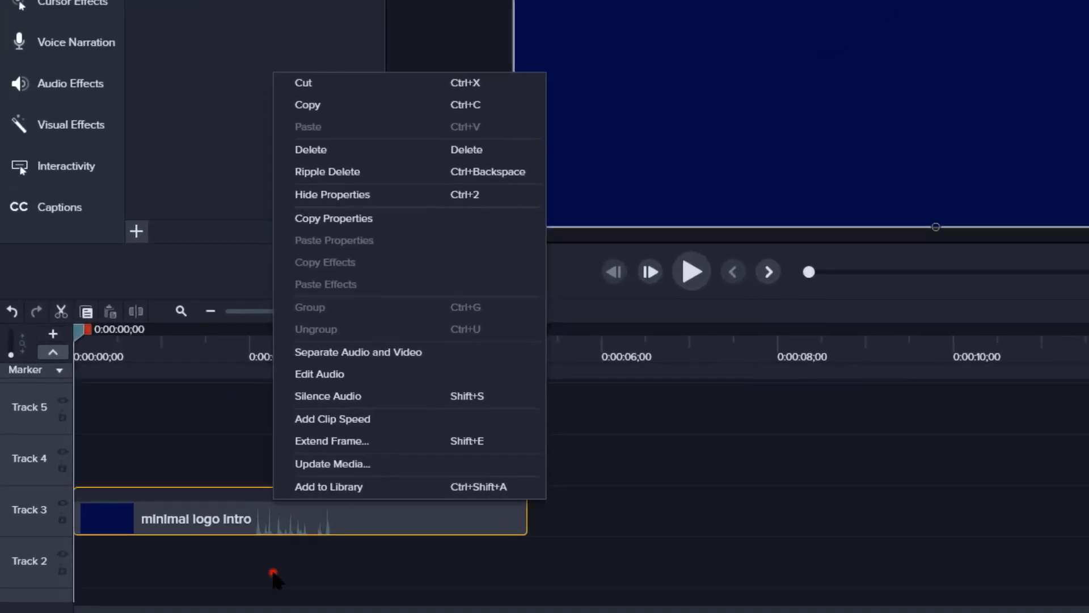
{"action": "left_click", "coordinate": [273, 576]}
{"action": "right_click", "coordinate": [287, 523]}
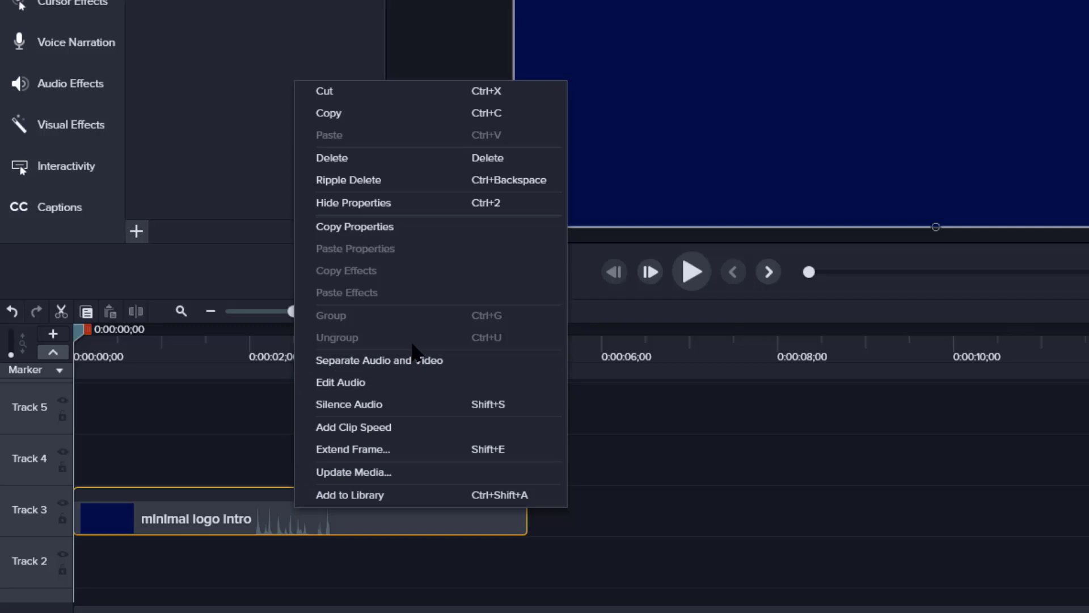
{"action": "left_click", "coordinate": [389, 361]}
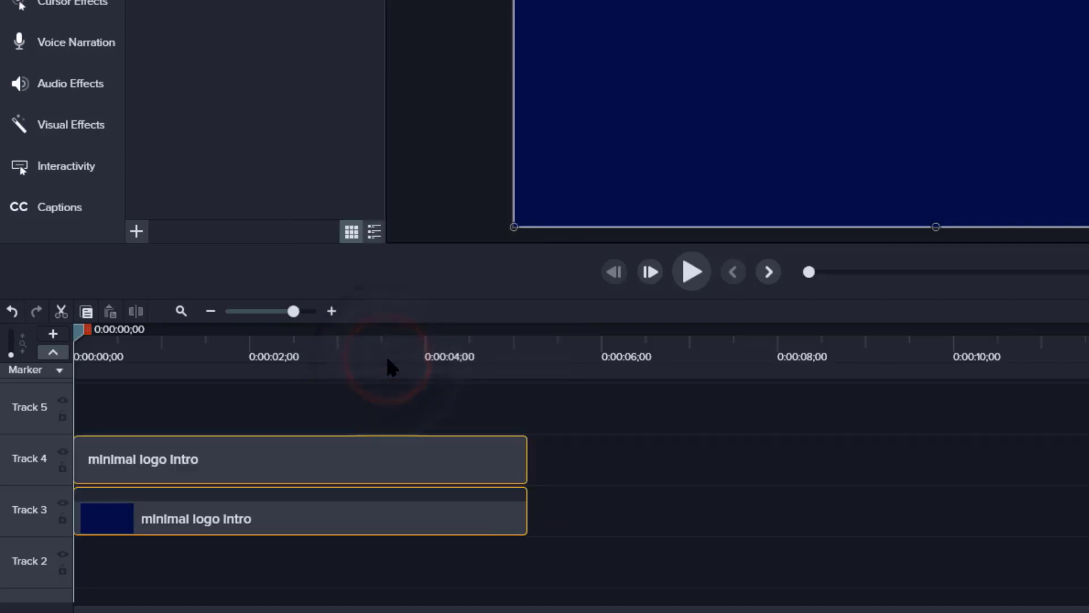
Move the separated minimal logo intro audio clip past the end of the video clip on the timeline
{"action": "left_click", "coordinate": [542, 453]}
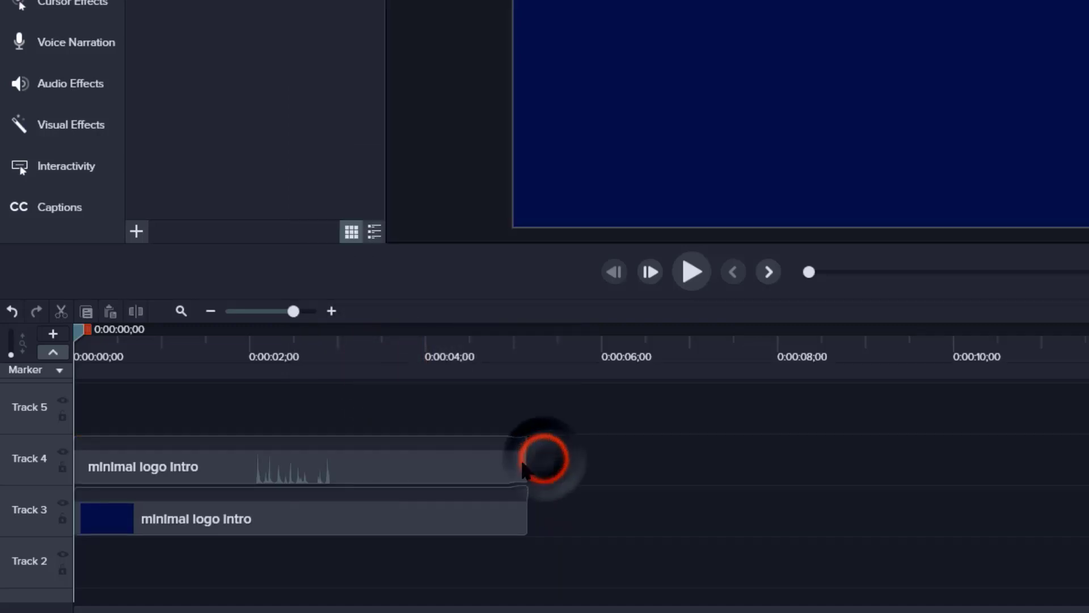
{"action": "left_click", "coordinate": [361, 460]}
{"action": "left_click_drag", "start_coordinate": [282, 464], "coordinate": [844, 499]}
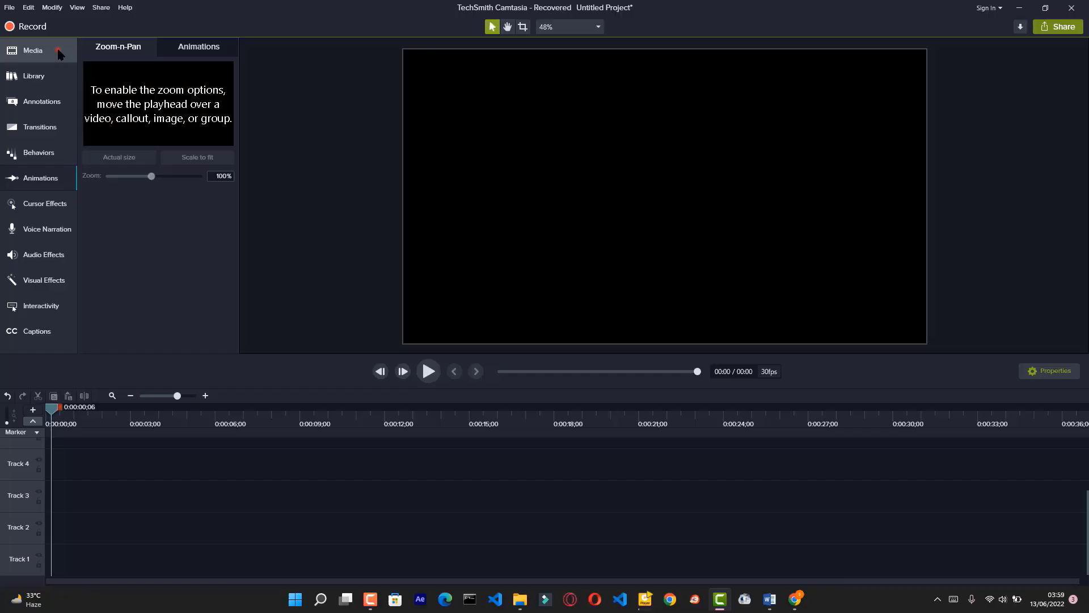
Place the masahiro-miyagi street image from the Media Bin at the start of Track 2 and show it at 0:00:02;20
{"action": "left_click", "coordinate": [57, 50]}
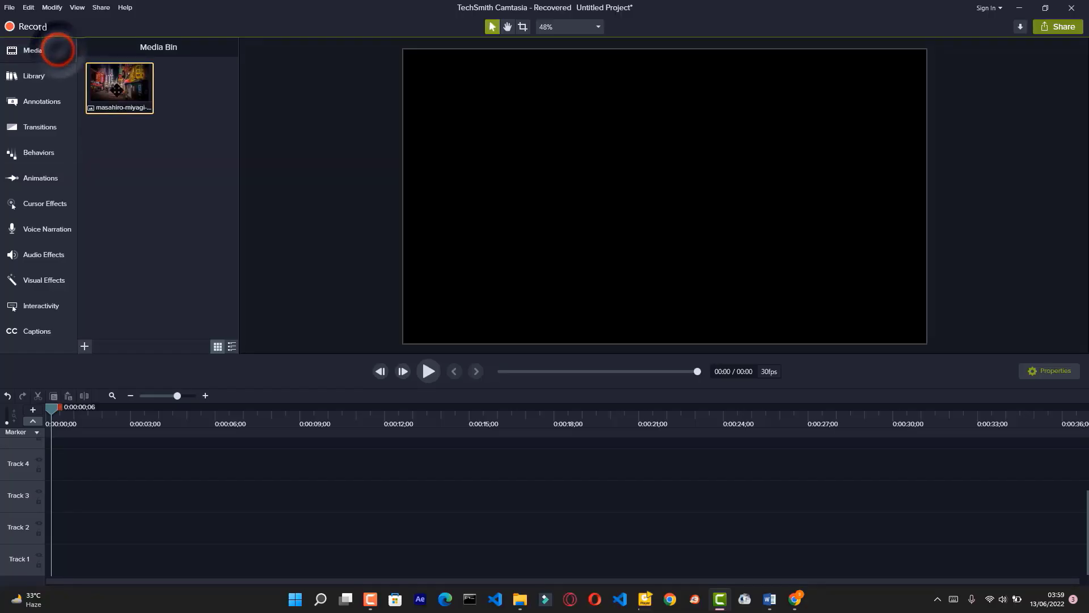
{"action": "left_click_drag", "start_coordinate": [115, 91], "coordinate": [19, 517]}
{"action": "left_click", "coordinate": [320, 419]}
{"action": "left_click", "coordinate": [122, 424]}
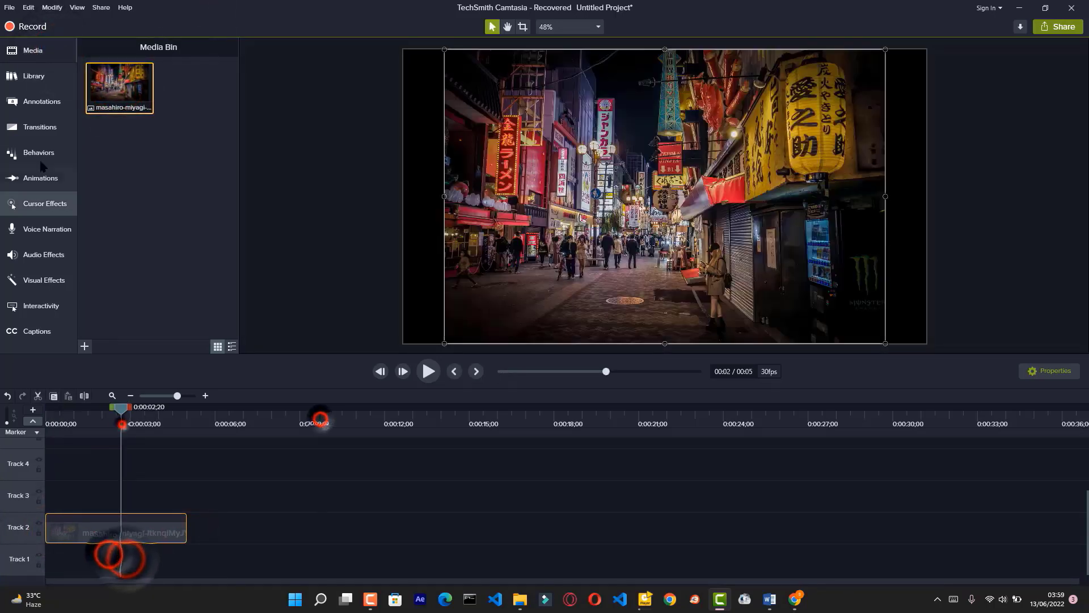
Add a Zoom-n-Pan animation to the street image at 0:00:02;20, zooming to 128% on the karaoke sign
{"action": "left_click", "coordinate": [40, 178]}
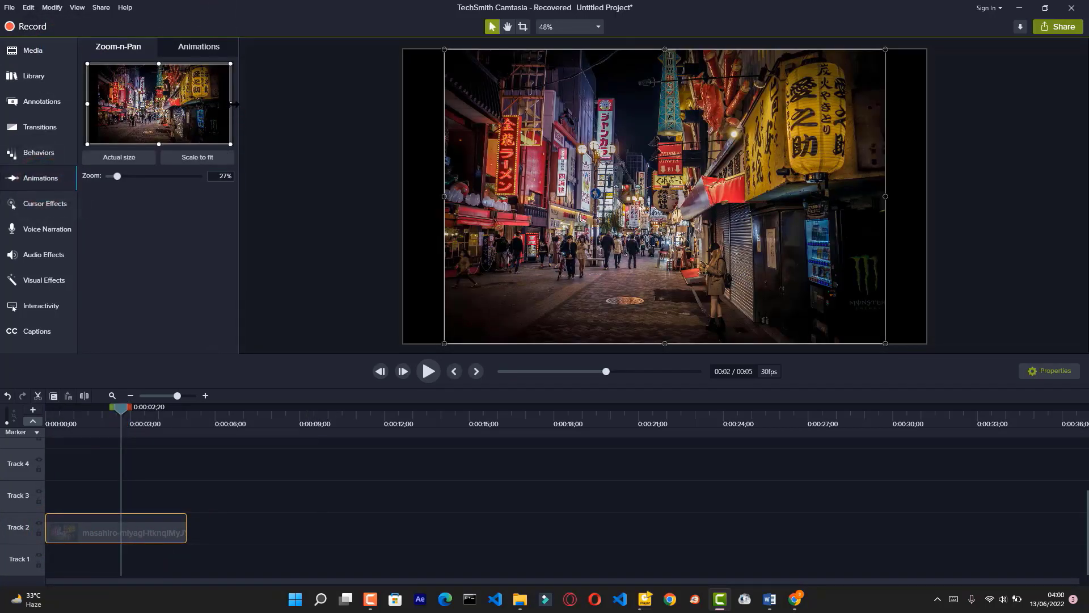
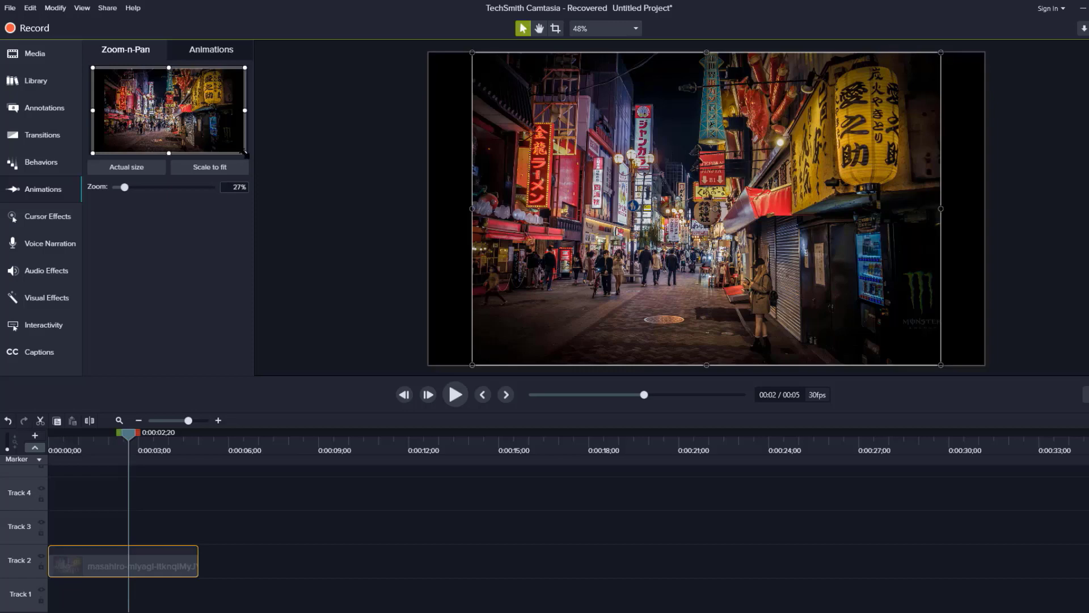
{"action": "left_click_drag", "start_coordinate": [246, 154], "coordinate": [169, 110]}
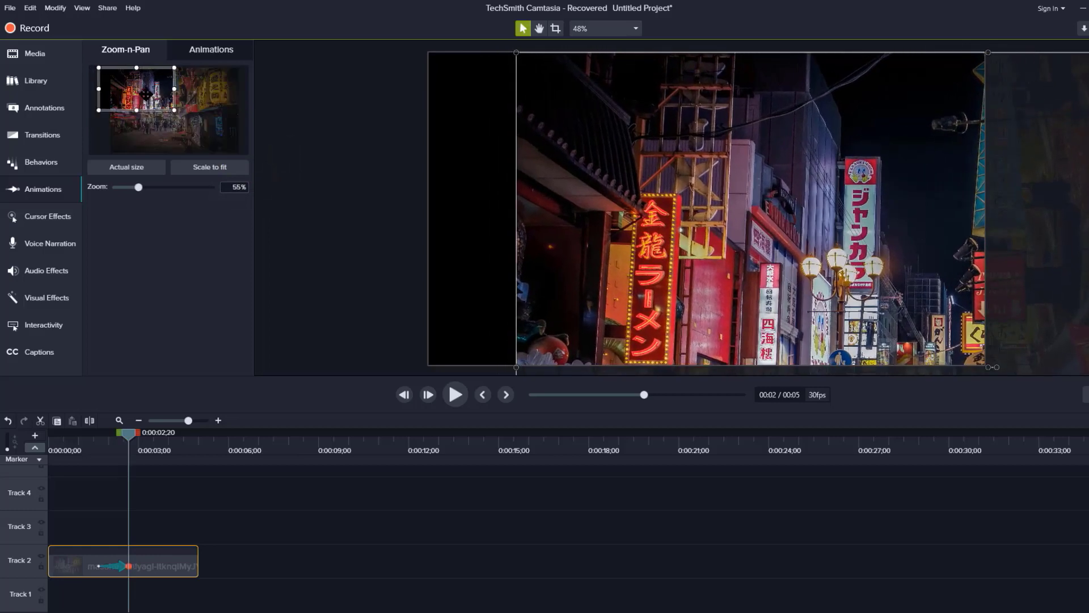
{"action": "mouse_move", "coordinate": [127, 91]}
{"action": "left_mouse_down"}
{"action": "mouse_move", "coordinate": [139, 91]}
{"action": "mouse_move", "coordinate": [136, 47]}
{"action": "mouse_move", "coordinate": [139, 90]}
{"action": "mouse_move", "coordinate": [133, 84]}
{"action": "left_mouse_up"}
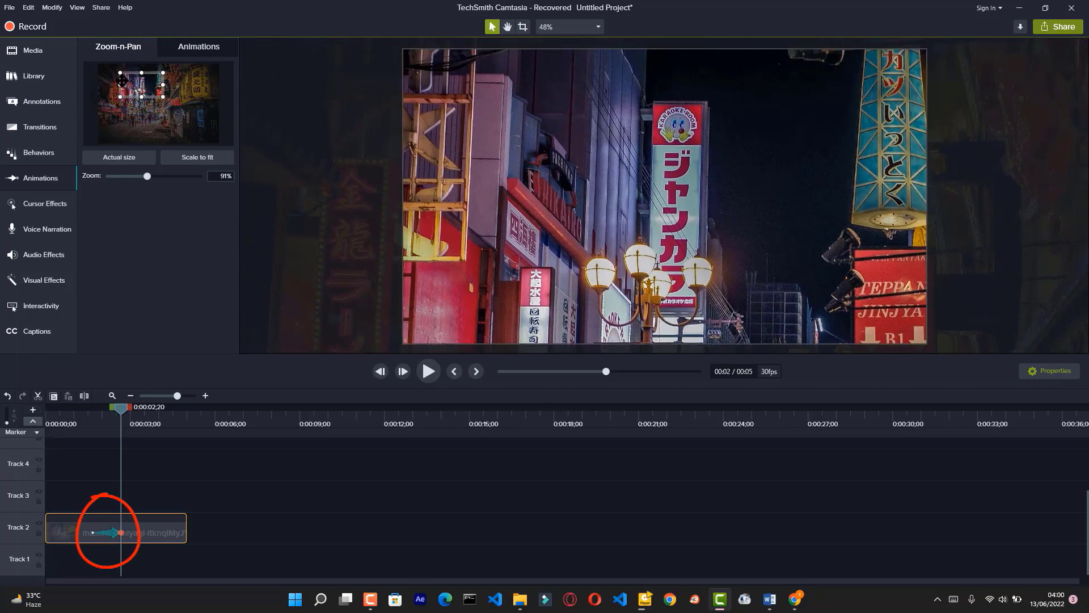
{"action": "left_click_drag", "start_coordinate": [140, 85], "coordinate": [136, 84]}
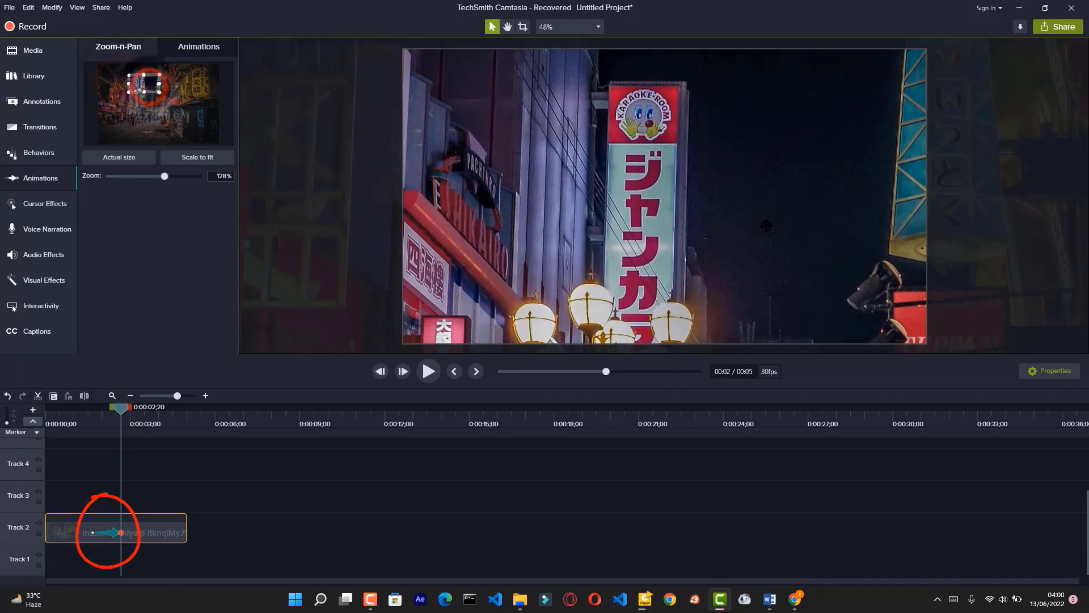
Lengthen the zoom animation on the street image so it starts at 0:00:00;18, and preview it from the beginning
{"action": "left_click_drag", "start_coordinate": [92, 532], "coordinate": [62, 533]}
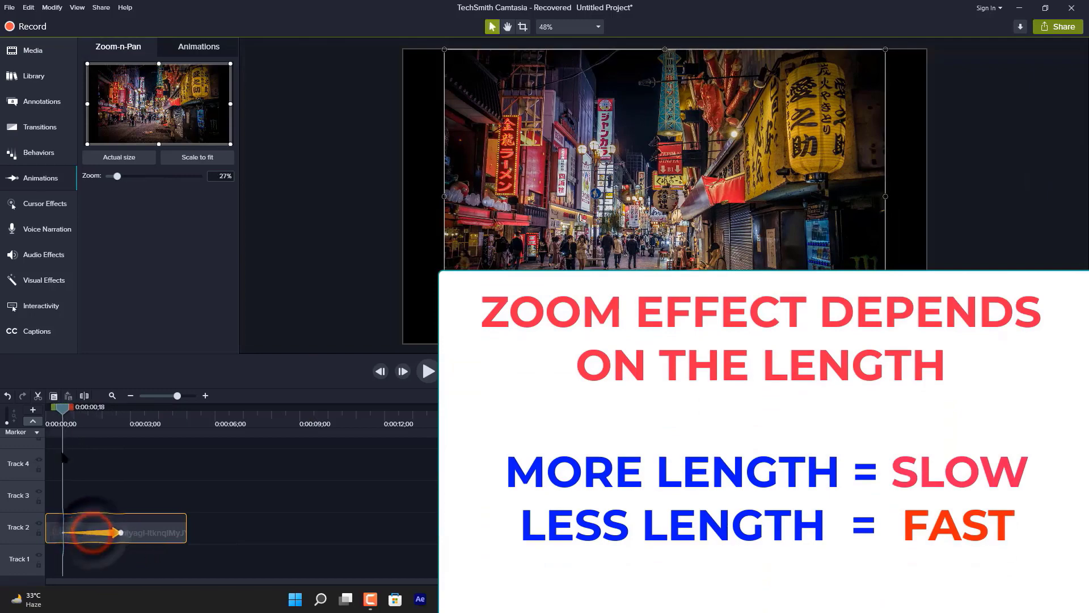
{"action": "left_click_drag", "start_coordinate": [62, 409], "coordinate": [48, 409]}
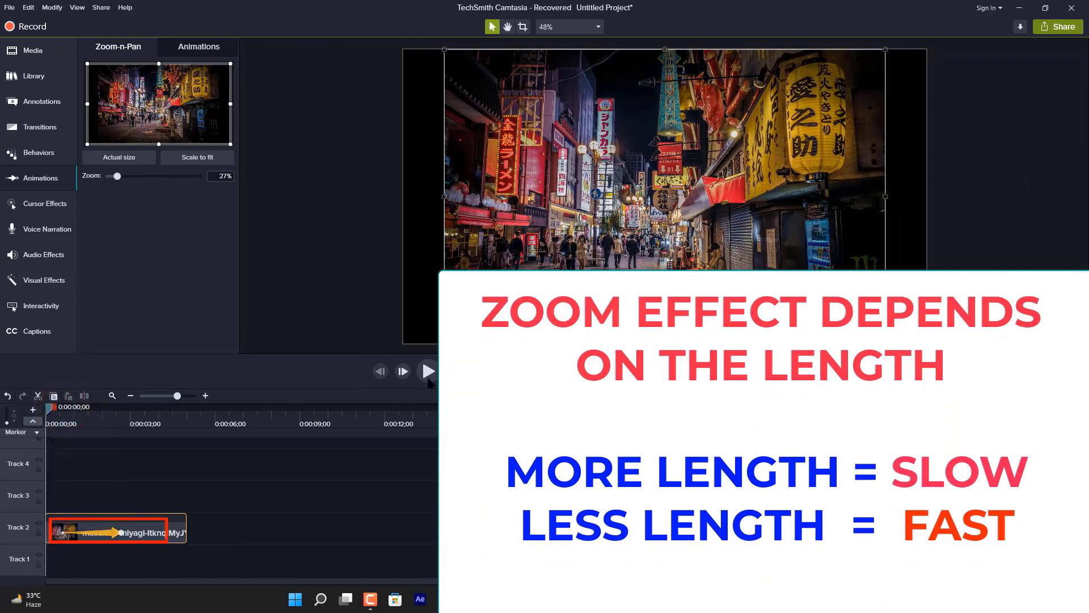
{"action": "left_click", "coordinate": [422, 373]}
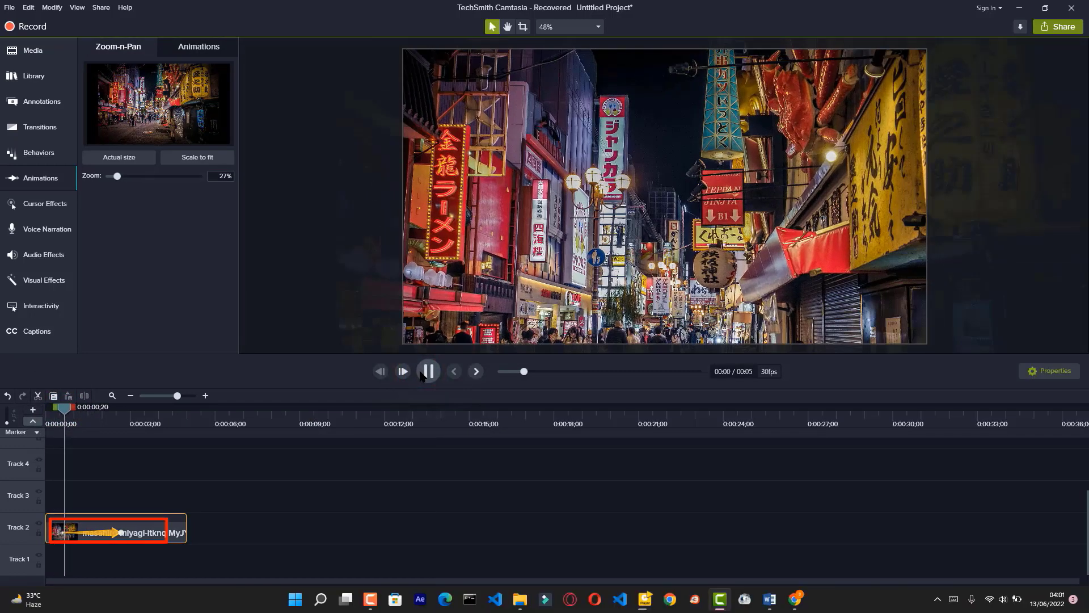
{"action": "left_click", "coordinate": [420, 372]}
Shorten the zoom animation so it ends at 0:00:01;04, and preview it from the beginning
{"action": "left_click_drag", "start_coordinate": [120, 533], "coordinate": [78, 532]}
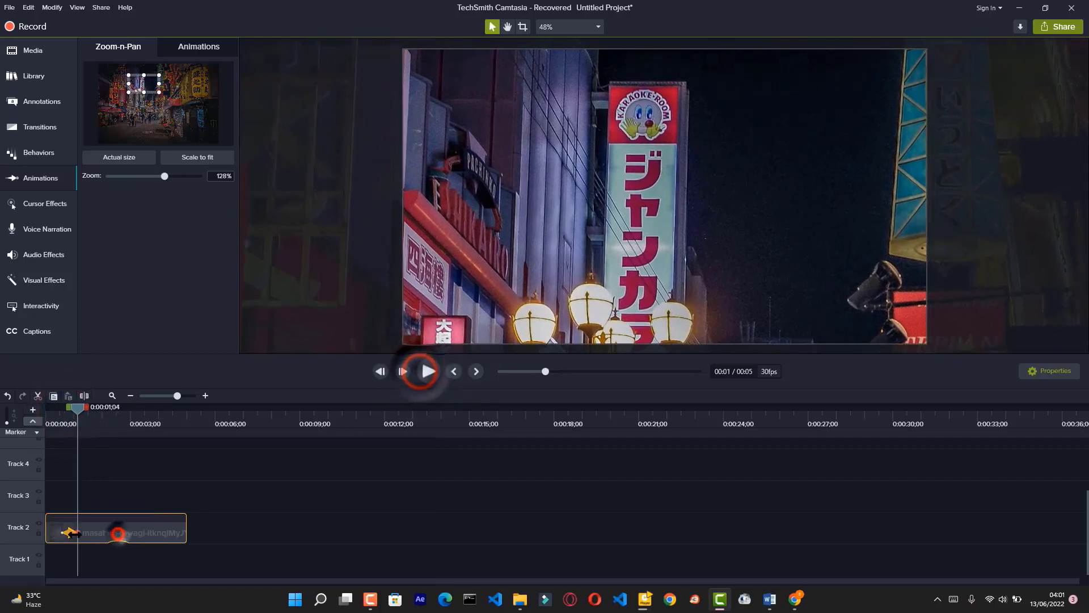
{"action": "left_click_drag", "start_coordinate": [76, 409], "coordinate": [46, 408]}
{"action": "left_click", "coordinate": [428, 373]}
{"action": "left_click", "coordinate": [429, 371]}
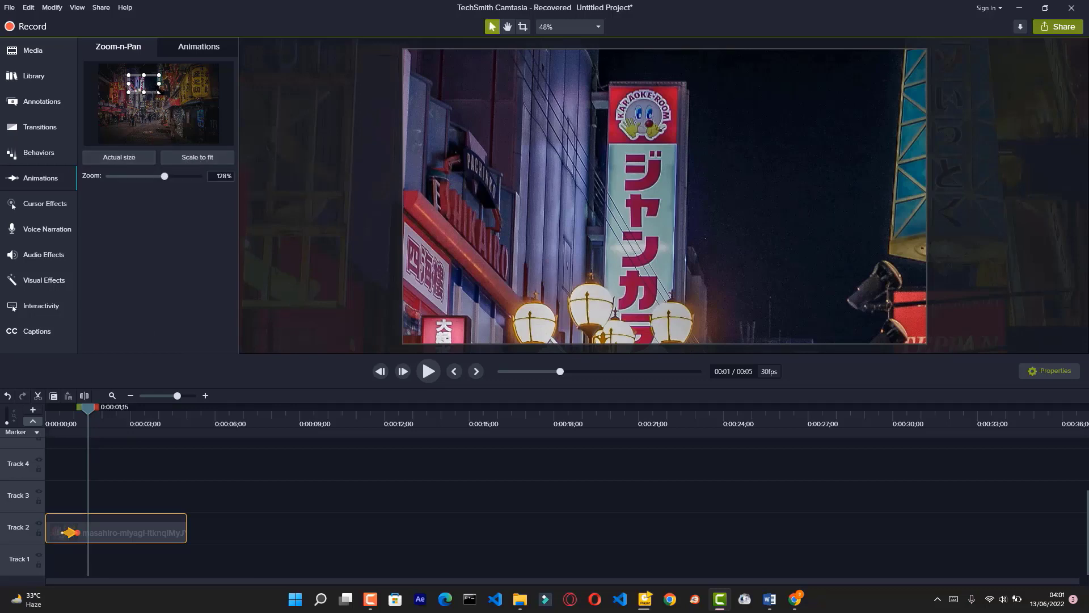
Add a second Zoom-n-Pan animation at 0:00:01;15 that zooms the street image out, and scale it to fit
{"action": "left_click_drag", "start_coordinate": [160, 91], "coordinate": [183, 118]}
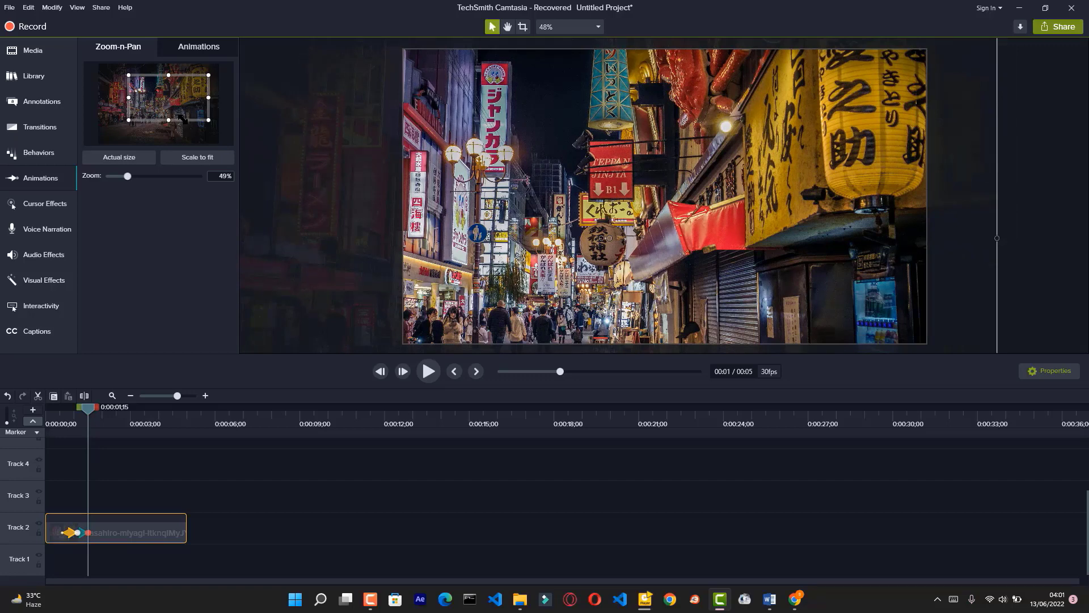
{"action": "left_click_drag", "start_coordinate": [182, 118], "coordinate": [170, 107]}
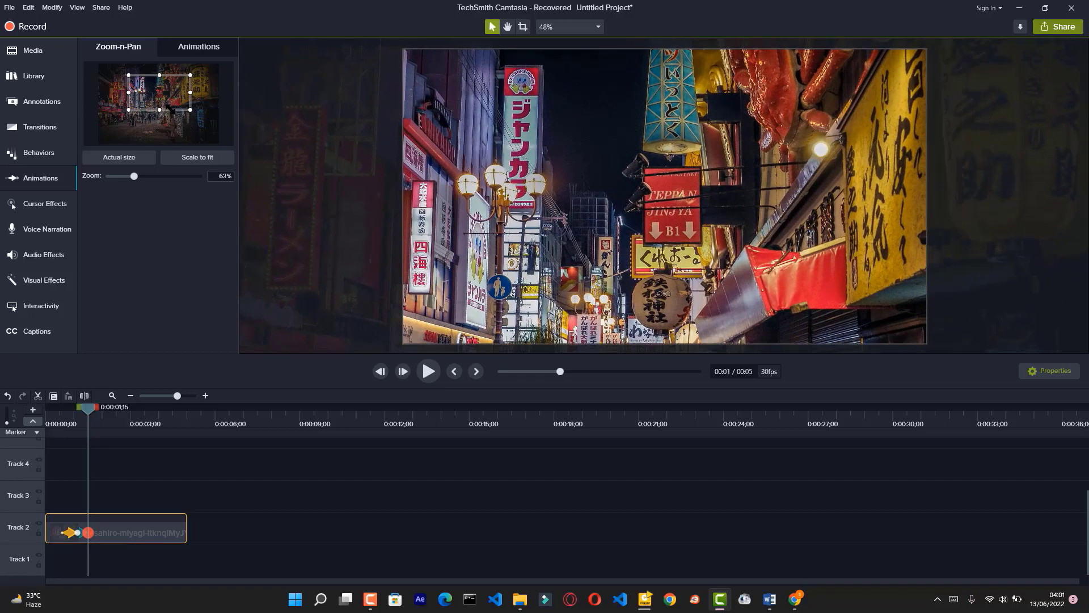
{"action": "left_click", "coordinate": [191, 158]}
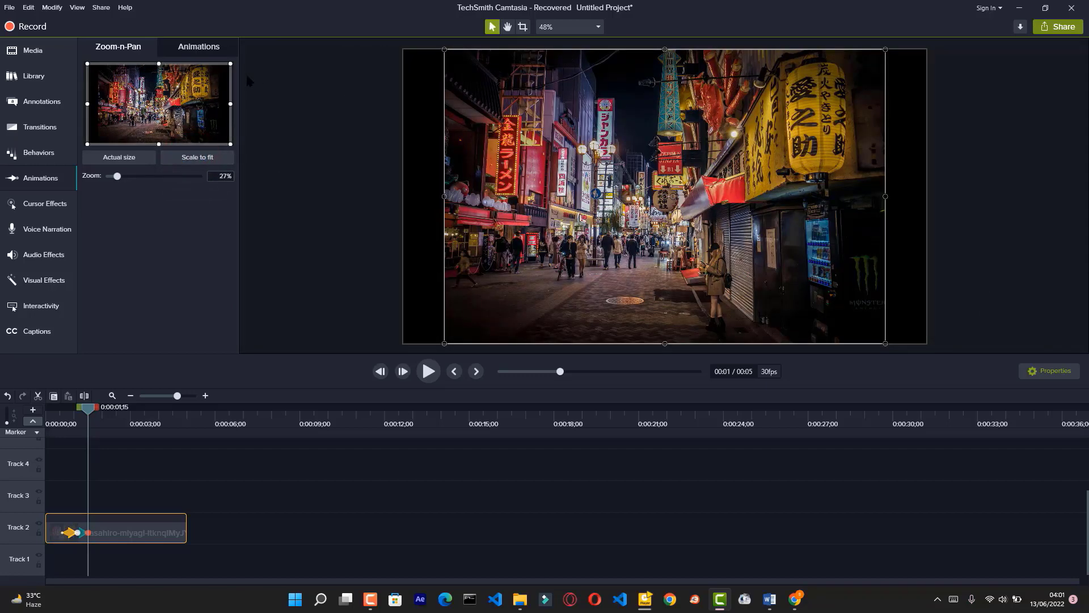
{"action": "left_click_drag", "start_coordinate": [231, 144], "coordinate": [197, 147]}
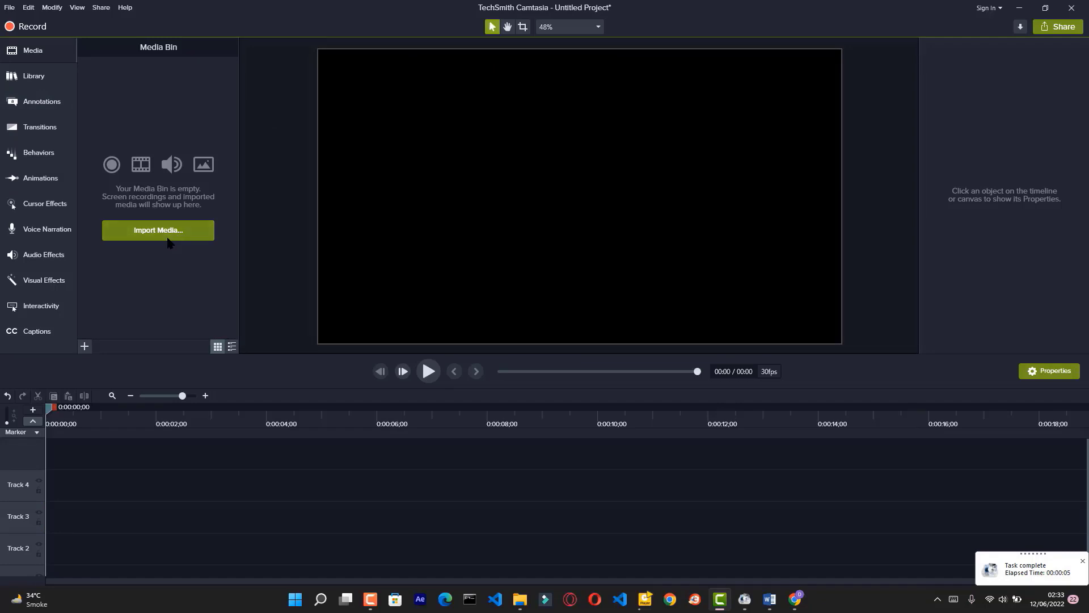
Import the mixkit-busy-street-in-the-city-4000 video into the empty project and place it at the start of Track 2
{"action": "left_click", "coordinate": [172, 244]}
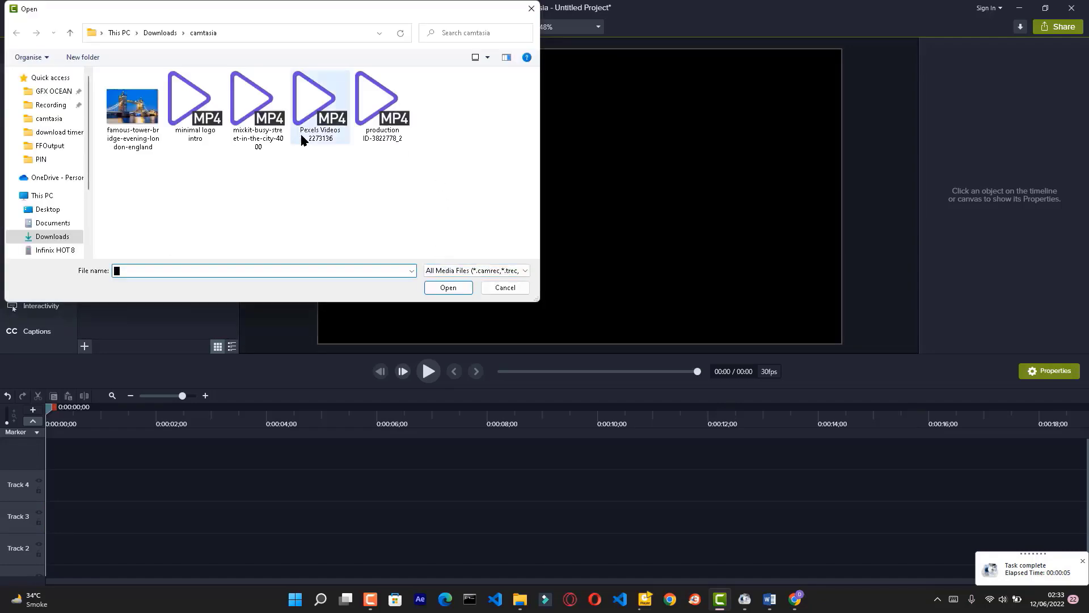
{"action": "left_click", "coordinate": [262, 131]}
{"action": "left_click", "coordinate": [447, 287]}
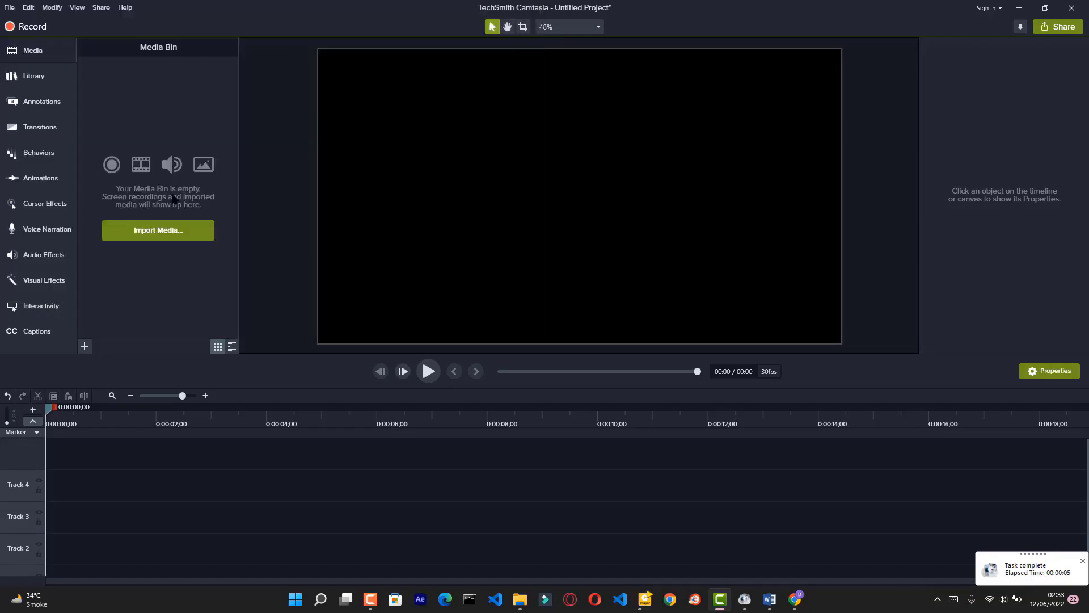
{"action": "left_click_drag", "start_coordinate": [116, 90], "coordinate": [40, 549]}
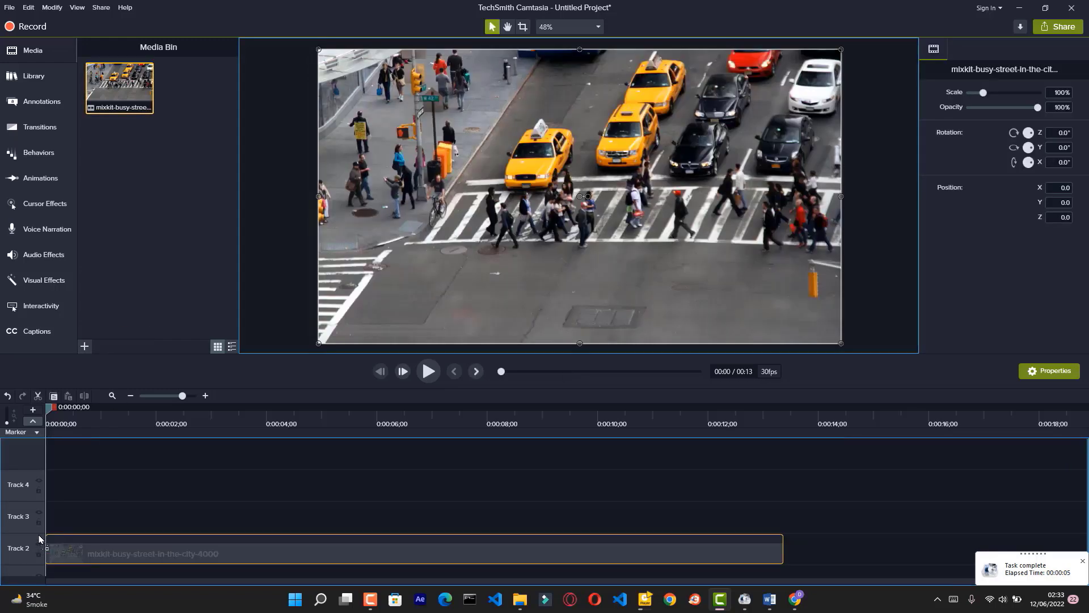
{"action": "left_click", "coordinate": [145, 522]}
{"action": "left_click", "coordinate": [146, 549]}
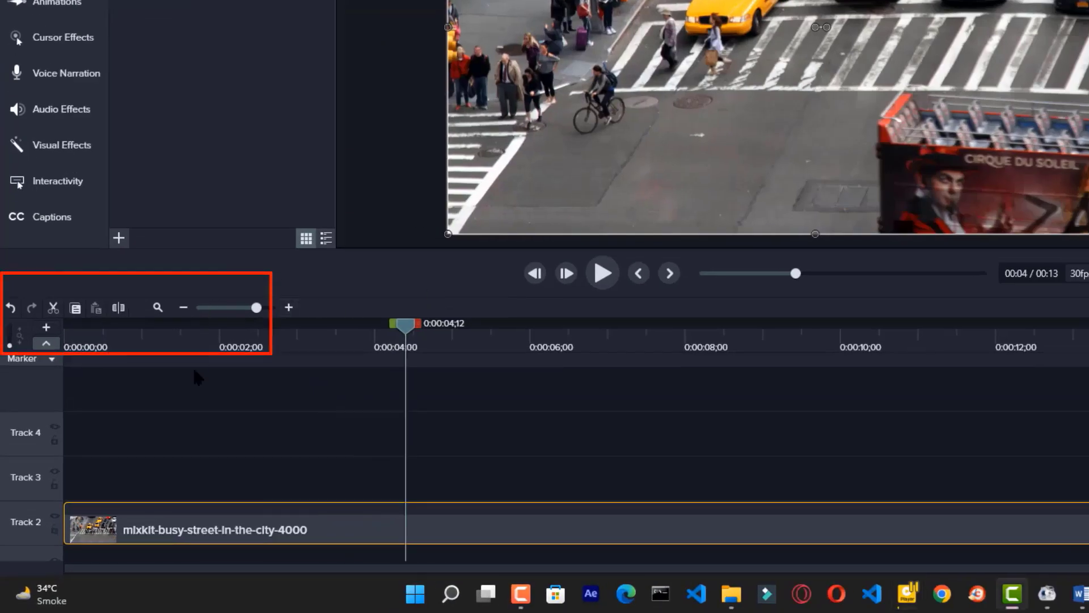
Split the busy-street clip on Track 2 at 0:00:04;12 and shift its second part to leave a small gap
{"action": "left_click", "coordinate": [561, 426]}
{"action": "left_click", "coordinate": [408, 535]}
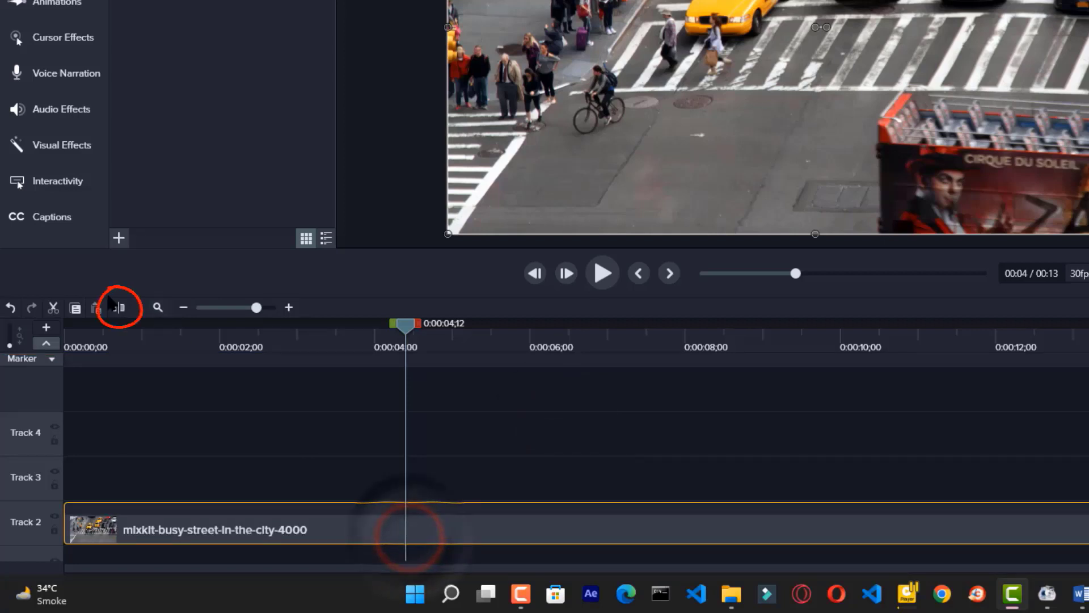
{"action": "left_click", "coordinate": [113, 302]}
{"action": "left_click", "coordinate": [488, 532]}
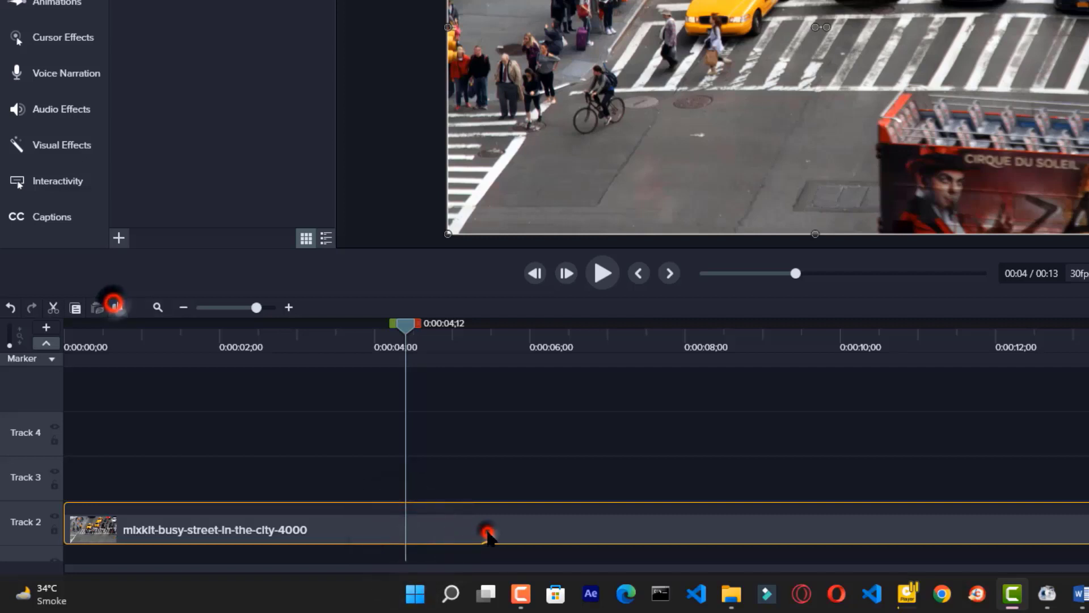
{"action": "left_click_drag", "start_coordinate": [562, 530], "coordinate": [590, 343]}
Split the second part of the busy-street clip at 0:00:06;21
{"action": "left_click", "coordinate": [735, 458]}
{"action": "left_click", "coordinate": [585, 342]}
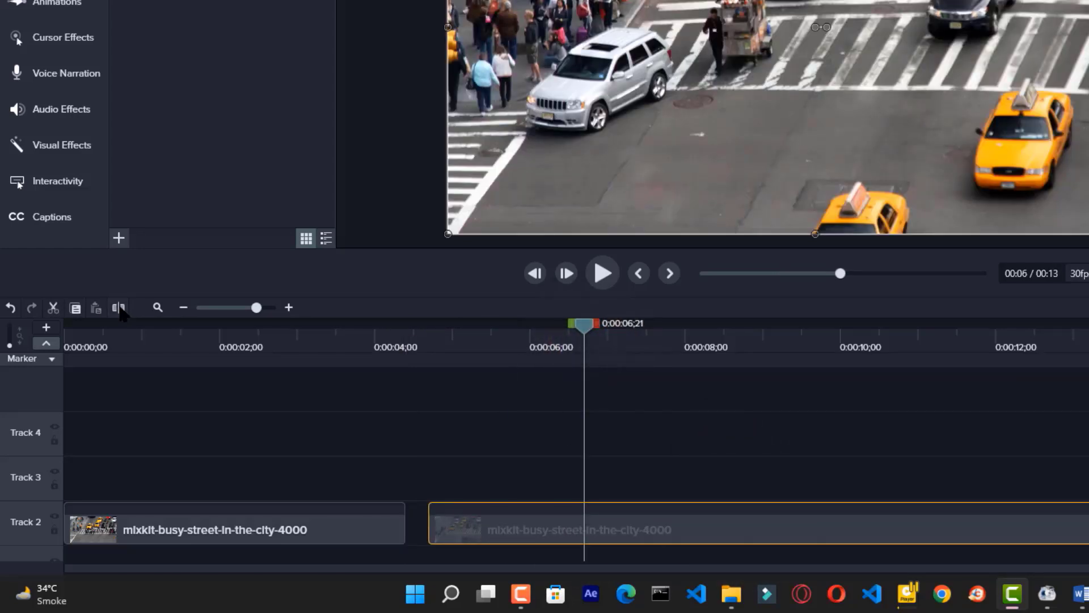
{"action": "left_click", "coordinate": [118, 307]}
Split the last part of the busy-street clip at 0:00:08;21 and move the final piece further along Track 2
{"action": "left_click", "coordinate": [740, 334]}
{"action": "left_click", "coordinate": [827, 519]}
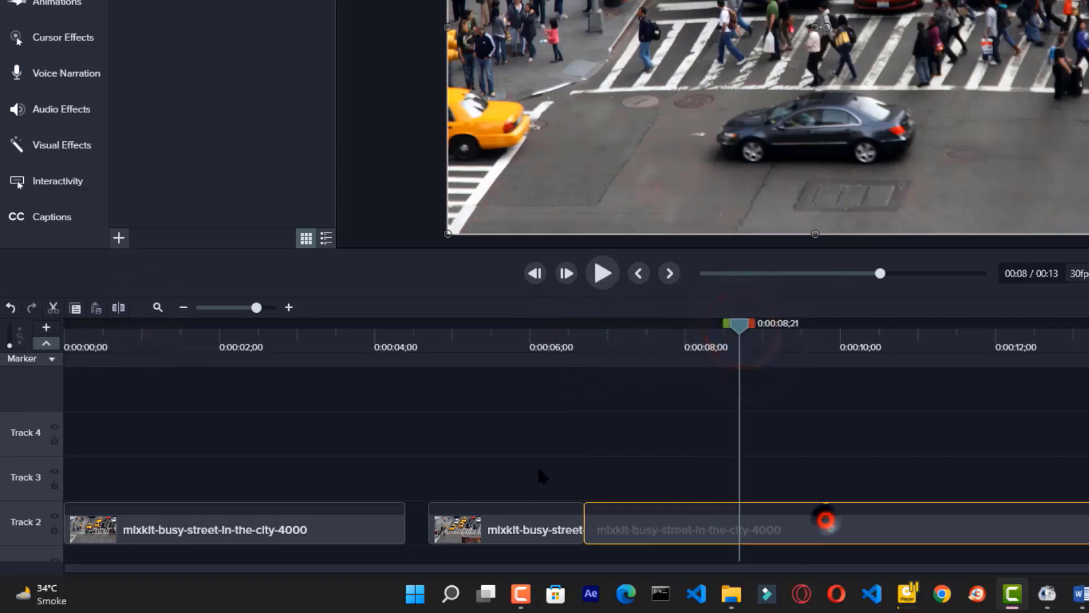
{"action": "left_click", "coordinate": [119, 307]}
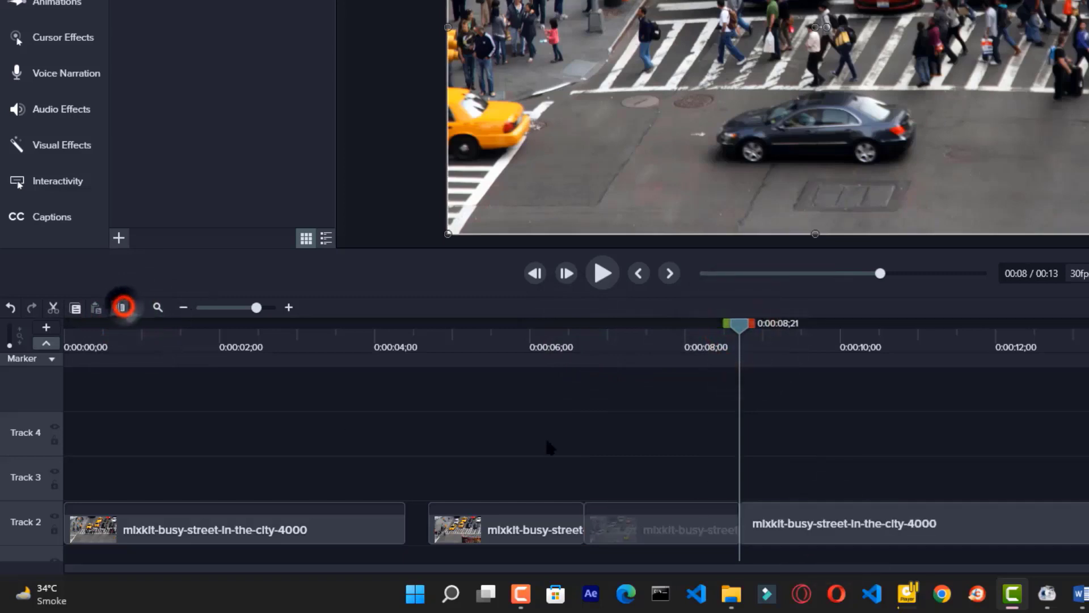
{"action": "left_click", "coordinate": [846, 531]}
{"action": "left_click_drag", "start_coordinate": [812, 533], "coordinate": [946, 512]}
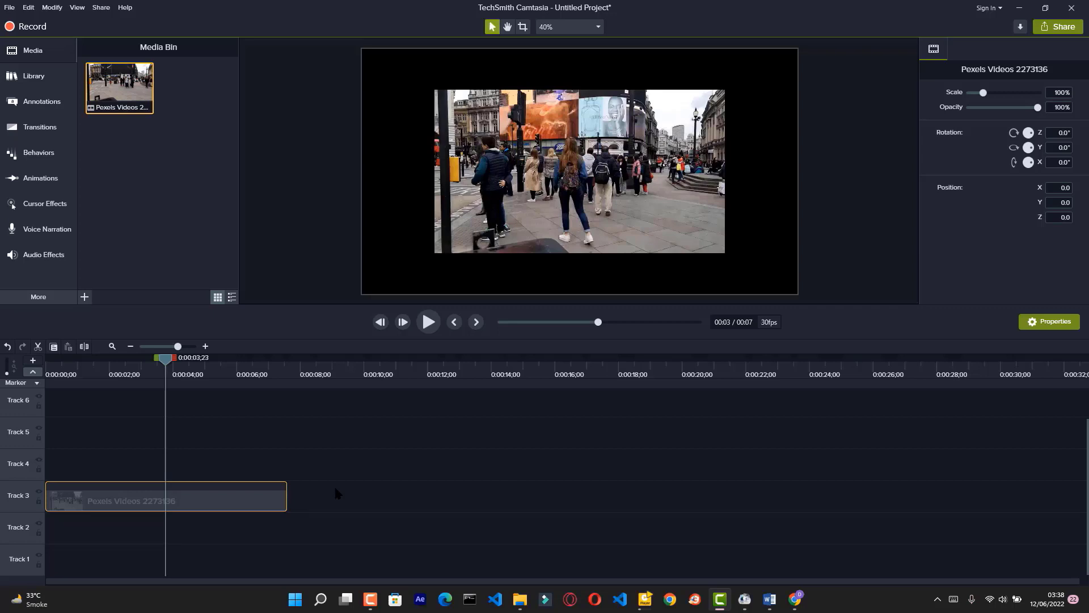
Add a Clip Speed effect to the Pexels Videos 2273136 clip on Track 3
{"action": "left_click", "coordinate": [336, 488]}
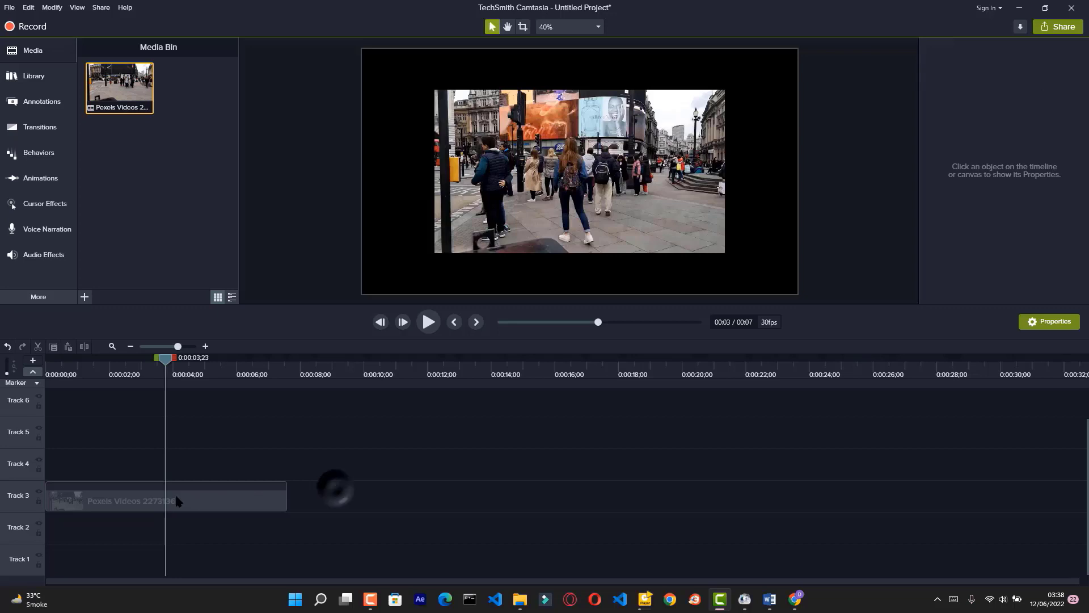
{"action": "left_click", "coordinate": [123, 495]}
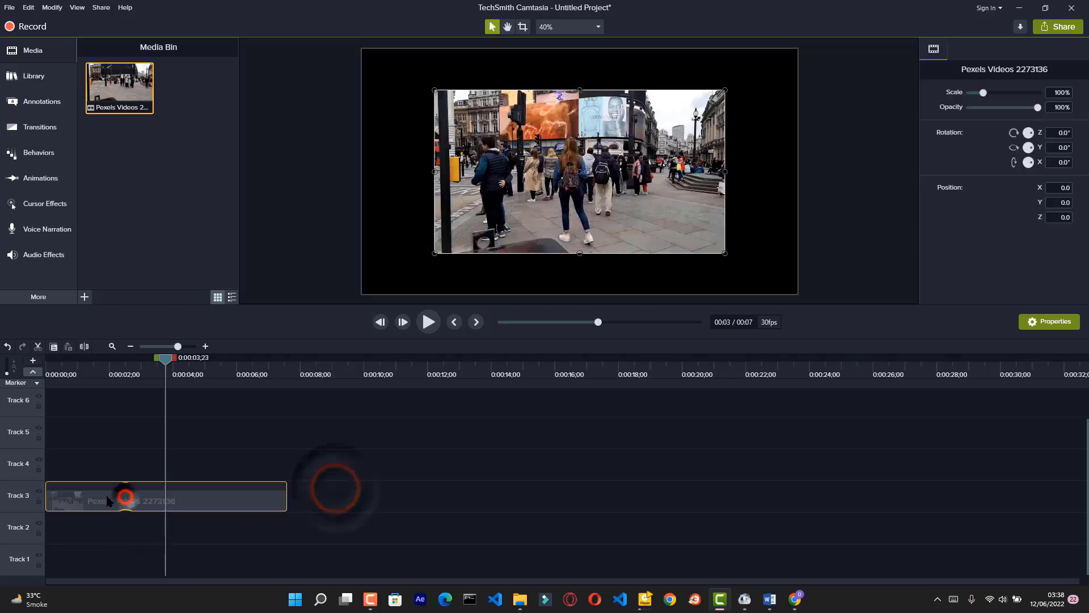
{"action": "left_click", "coordinate": [120, 464]}
{"action": "right_click", "coordinate": [100, 491]}
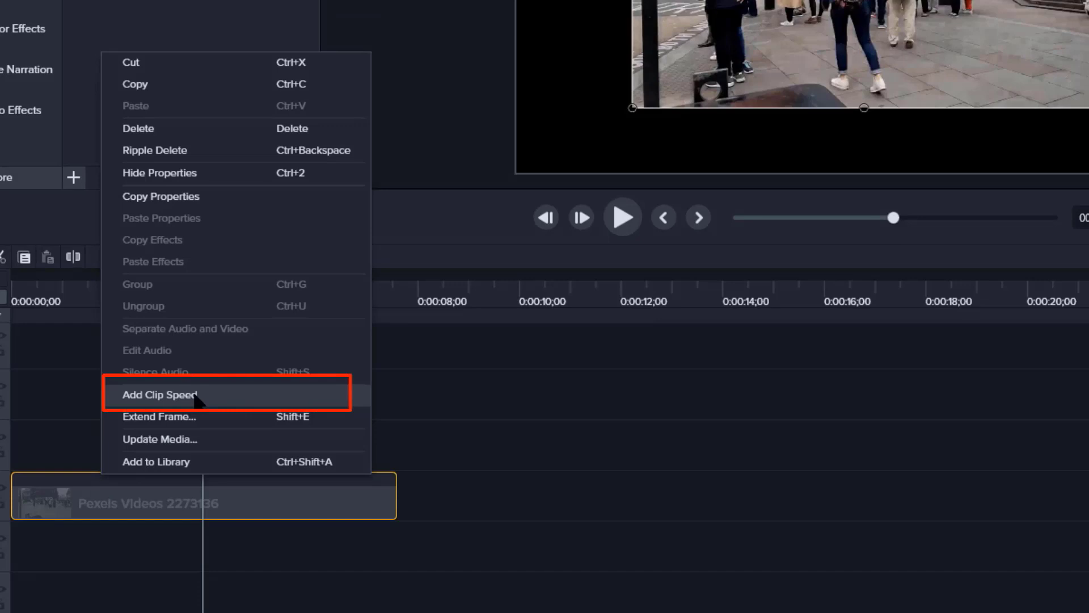
{"action": "left_click", "coordinate": [195, 396]}
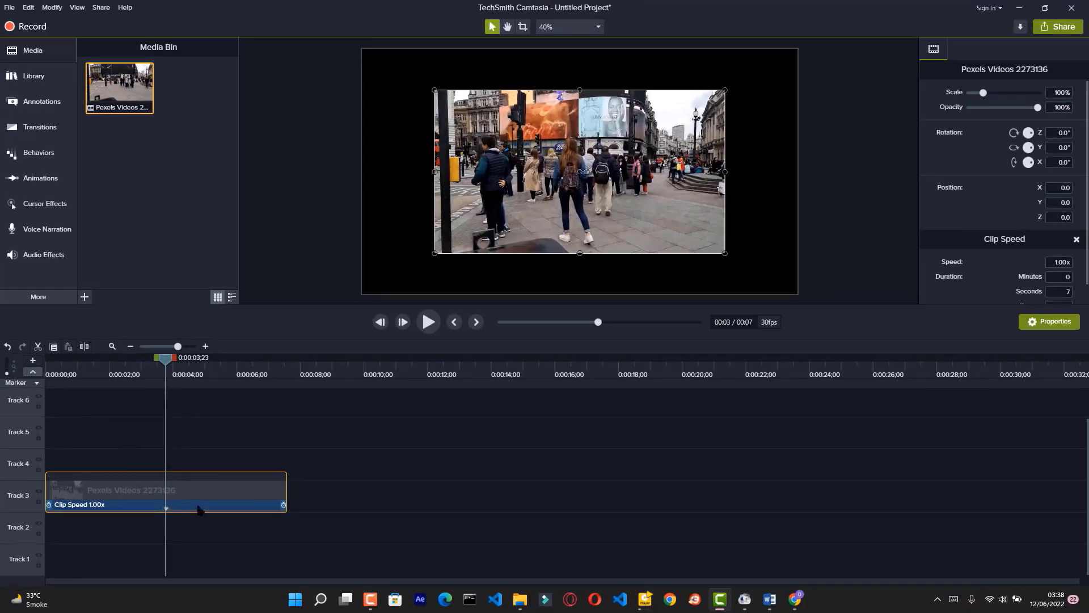
{"action": "left_click", "coordinate": [297, 495]}
{"action": "left_click", "coordinate": [209, 497]}
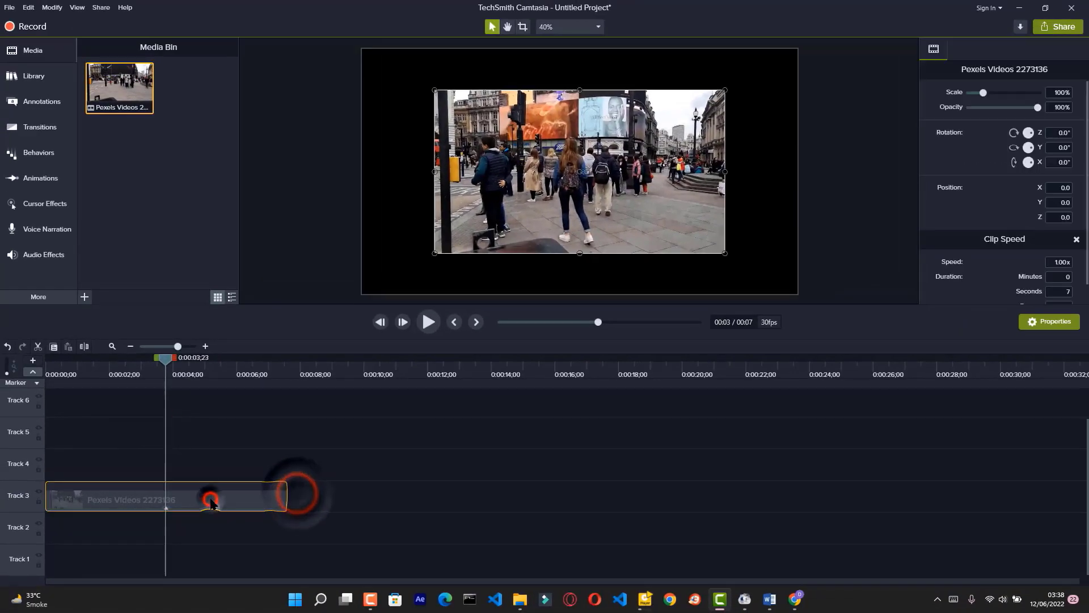
Show the clip's speed effect bar, shorten it to try 1.88x speed, and stretch it to 0.62x
{"action": "left_click", "coordinate": [166, 507]}
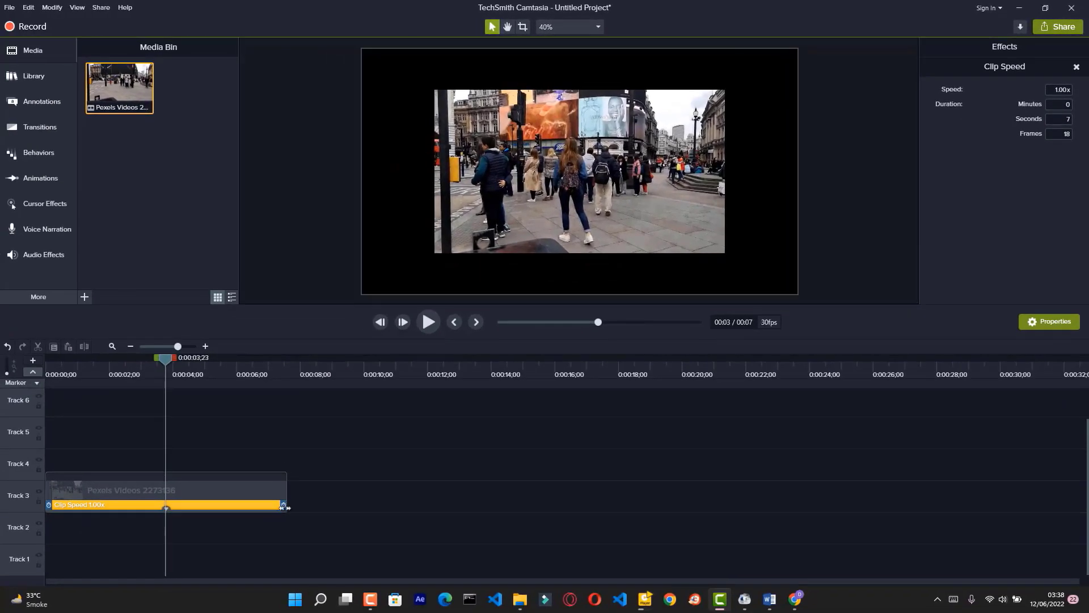
{"action": "left_click_drag", "start_coordinate": [284, 505], "coordinate": [170, 503]}
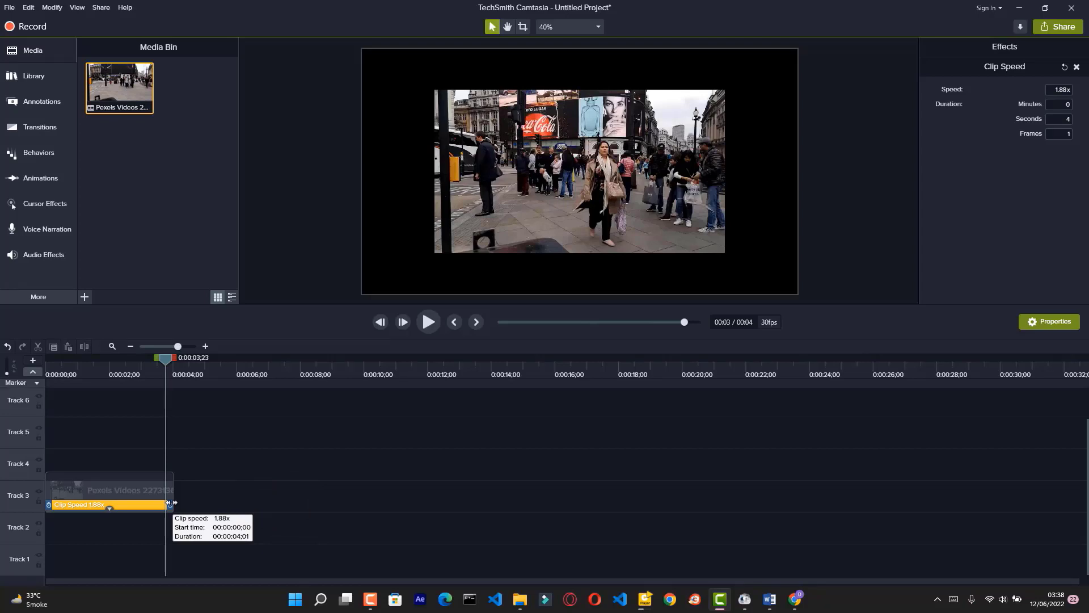
{"action": "left_click_drag", "start_coordinate": [170, 503], "coordinate": [436, 517]}
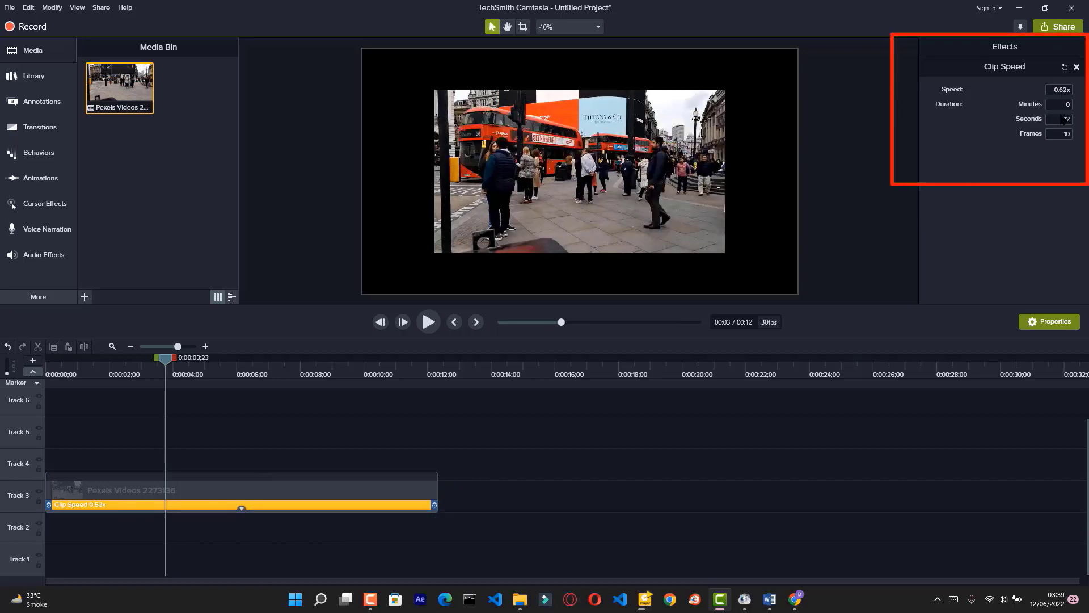
Review the editable minutes, seconds and speed values of the Clip Speed effect
{"action": "left_click", "coordinate": [1067, 104]}
{"action": "left_click", "coordinate": [1068, 118]}
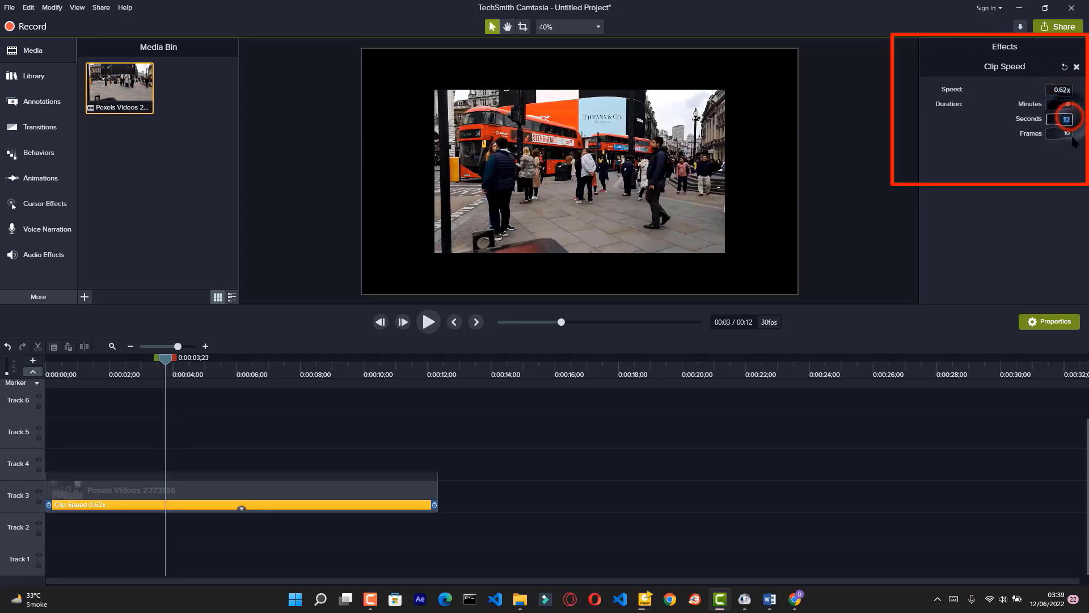
{"action": "left_click", "coordinate": [1058, 90]}
Enlarge the Pexels Videos 2273136 clip to 149.9% scale so it fills the canvas
{"action": "left_click", "coordinate": [511, 184]}
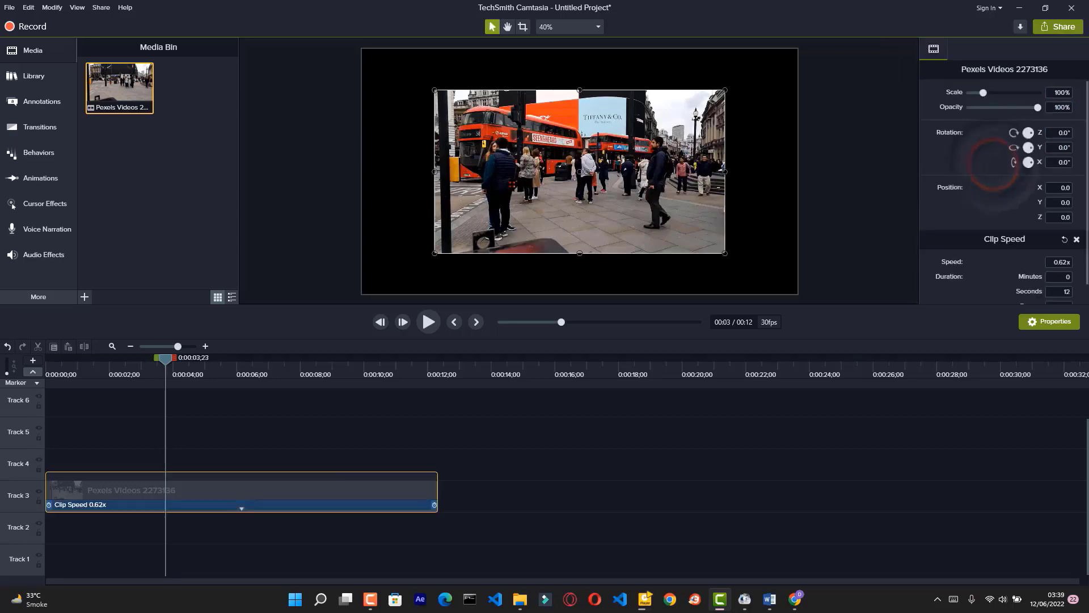
{"action": "left_click", "coordinate": [334, 431]}
{"action": "left_click", "coordinate": [244, 509]}
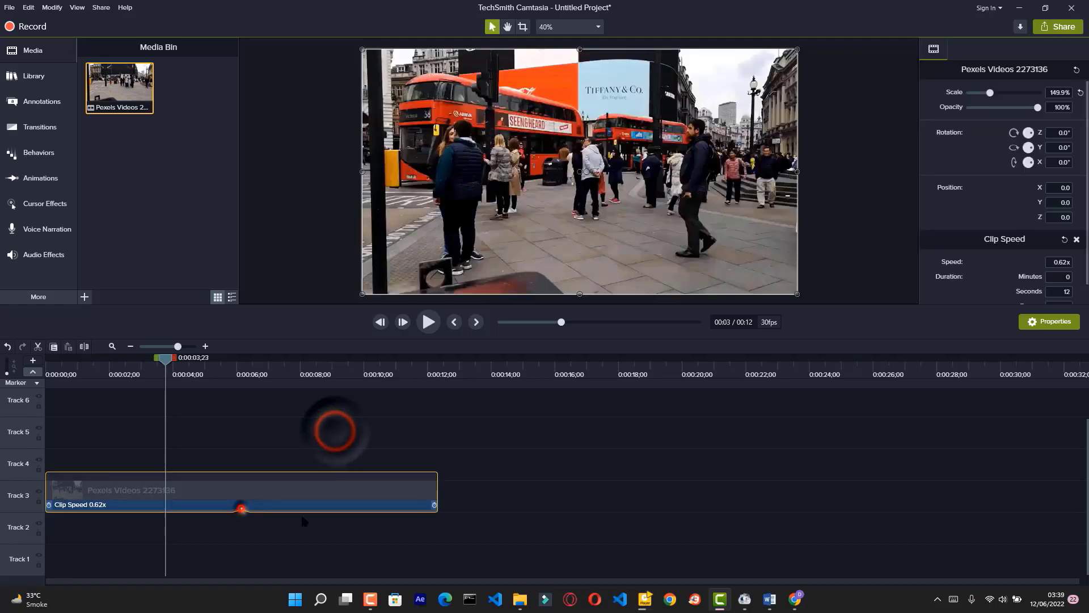
Shorten the Clip Speed effect on Track 3 to 2.53x and play the clip from the start
{"action": "left_click", "coordinate": [348, 513]}
{"action": "left_click", "coordinate": [249, 505]}
{"action": "left_click", "coordinate": [244, 506]}
{"action": "left_click_drag", "start_coordinate": [437, 505], "coordinate": [140, 505]}
{"action": "left_click_drag", "start_coordinate": [166, 359], "coordinate": [5, 365]}
{"action": "left_click", "coordinate": [428, 322]}
{"action": "left_click", "coordinate": [428, 322]}
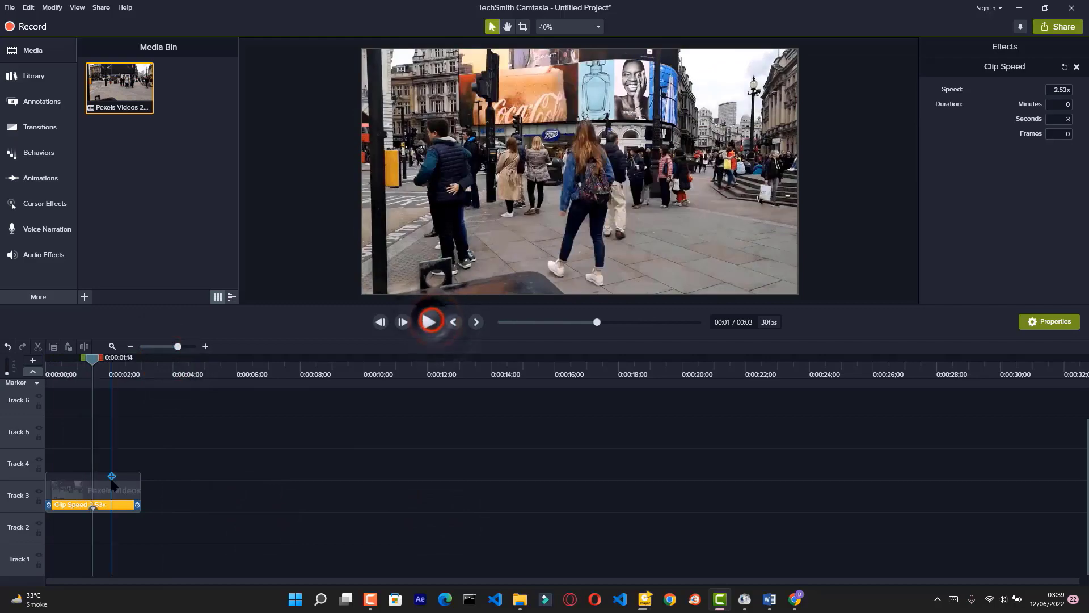
Stretch the Clip Speed effect to 0.37x and play the slowed clip from the start
{"action": "left_click_drag", "start_coordinate": [137, 504], "coordinate": [691, 505]}
{"action": "left_click_drag", "start_coordinate": [92, 357], "coordinate": [3, 366]}
{"action": "left_click", "coordinate": [429, 321]}
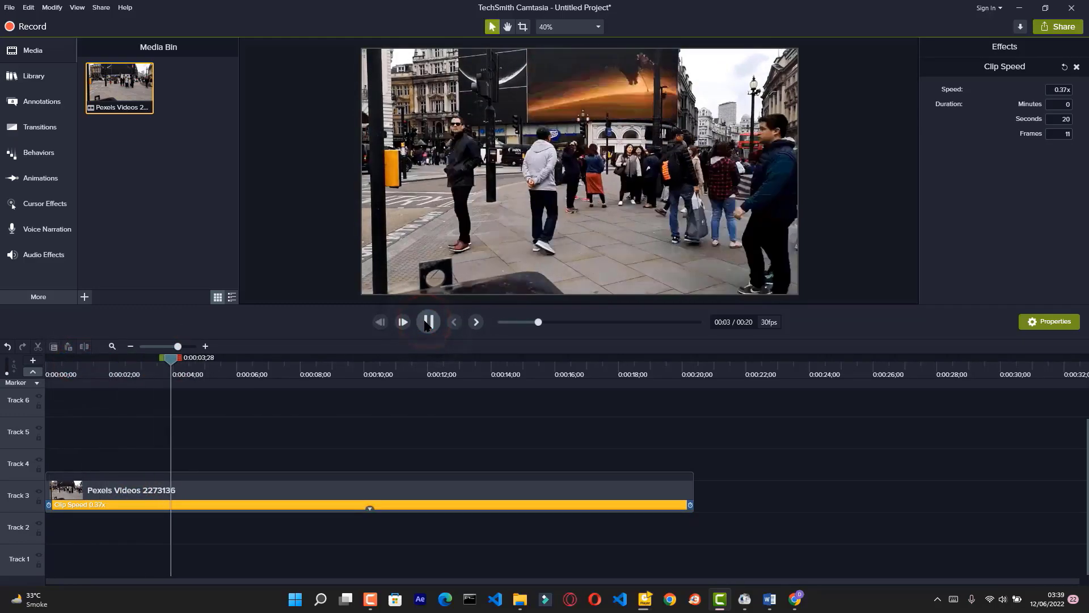
{"action": "left_click", "coordinate": [428, 321]}
Stretch the Clip Speed effect to 0.23x and further to 0.05x, and play the clip from the start
{"action": "left_click_drag", "start_coordinate": [690, 505], "coordinate": [1081, 505]}
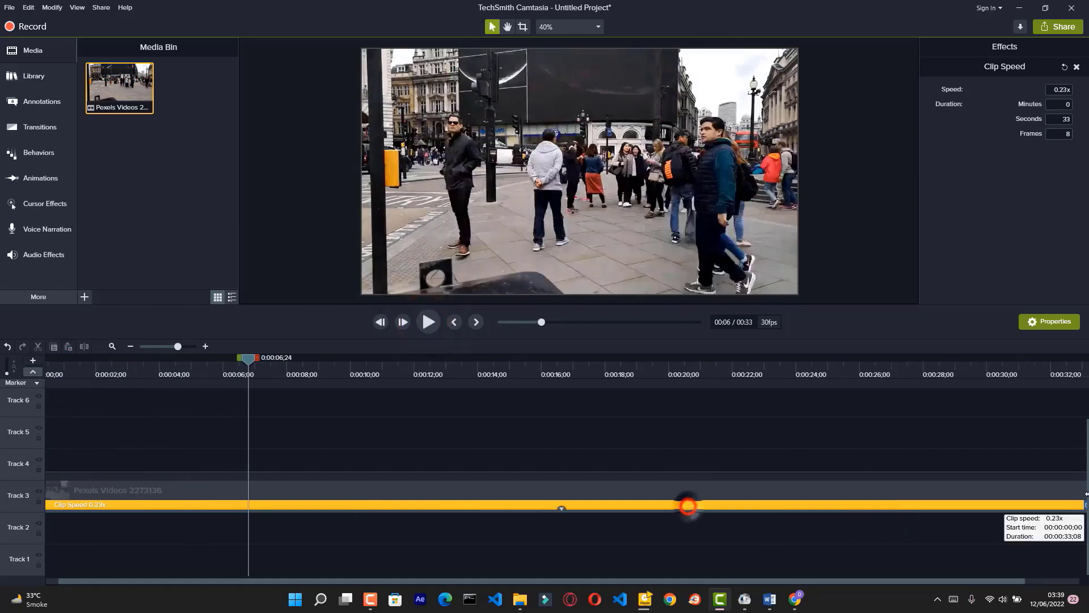
{"action": "left_click", "coordinate": [130, 346]}
{"action": "left_click_drag", "start_coordinate": [285, 505], "coordinate": [1086, 505]}
{"action": "left_click_drag", "start_coordinate": [82, 358], "coordinate": [41, 360]}
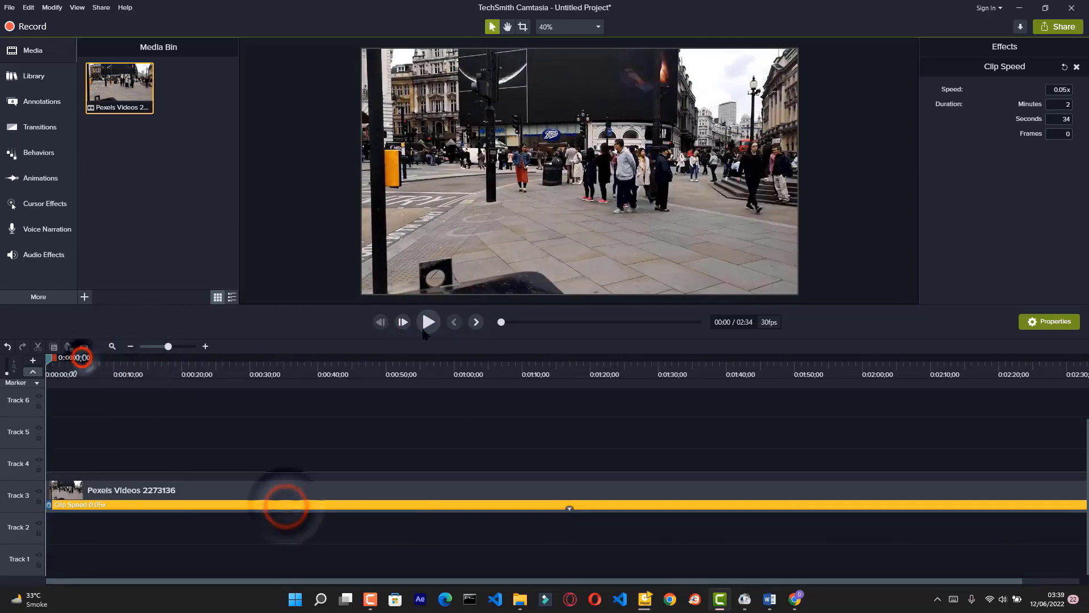
{"action": "left_click", "coordinate": [431, 323]}
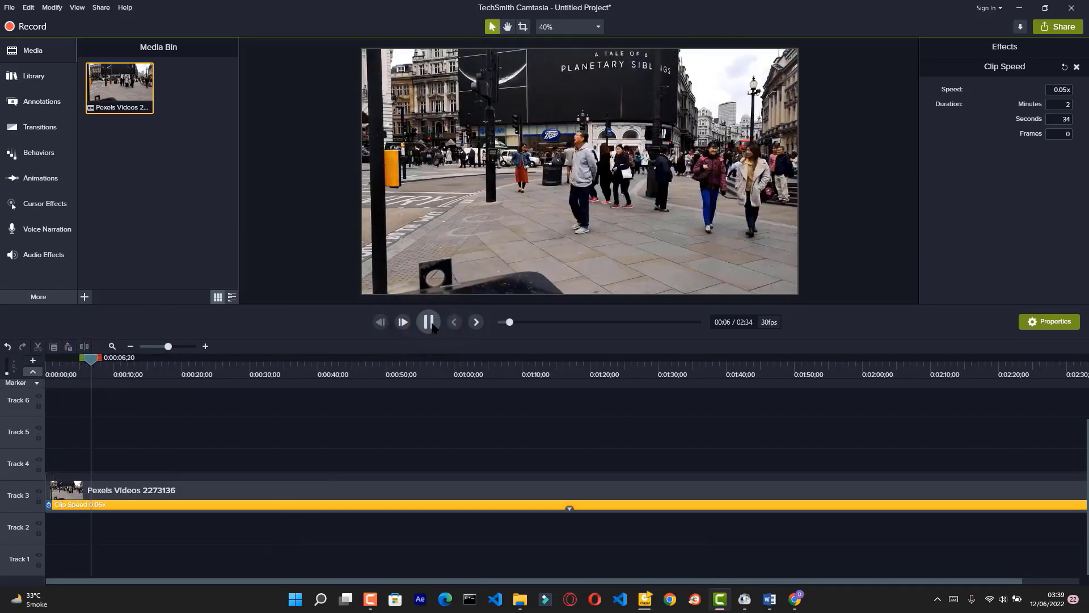
{"action": "left_click", "coordinate": [431, 323]}
Shorten the Clip Speed effect to 0.85x and play the clip from the start
{"action": "left_click", "coordinate": [131, 346]}
{"action": "left_click_drag", "start_coordinate": [483, 505], "coordinate": [67, 504]}
{"action": "left_click_drag", "start_coordinate": [71, 358], "coordinate": [44, 359]}
{"action": "left_click", "coordinate": [429, 323]}
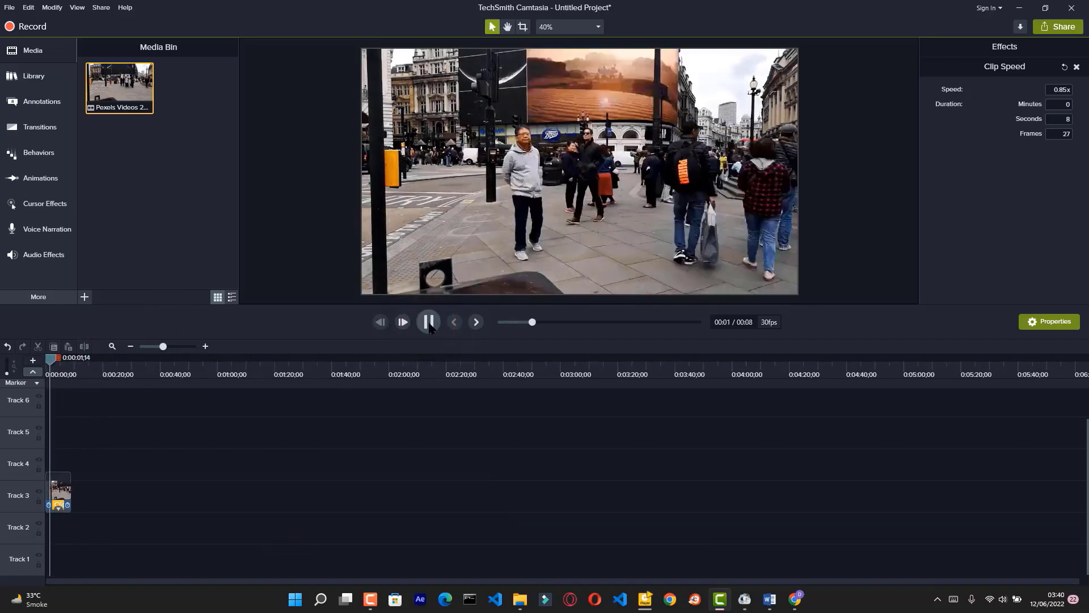
{"action": "left_click", "coordinate": [429, 323]}
{"action": "left_click", "coordinate": [429, 323]}
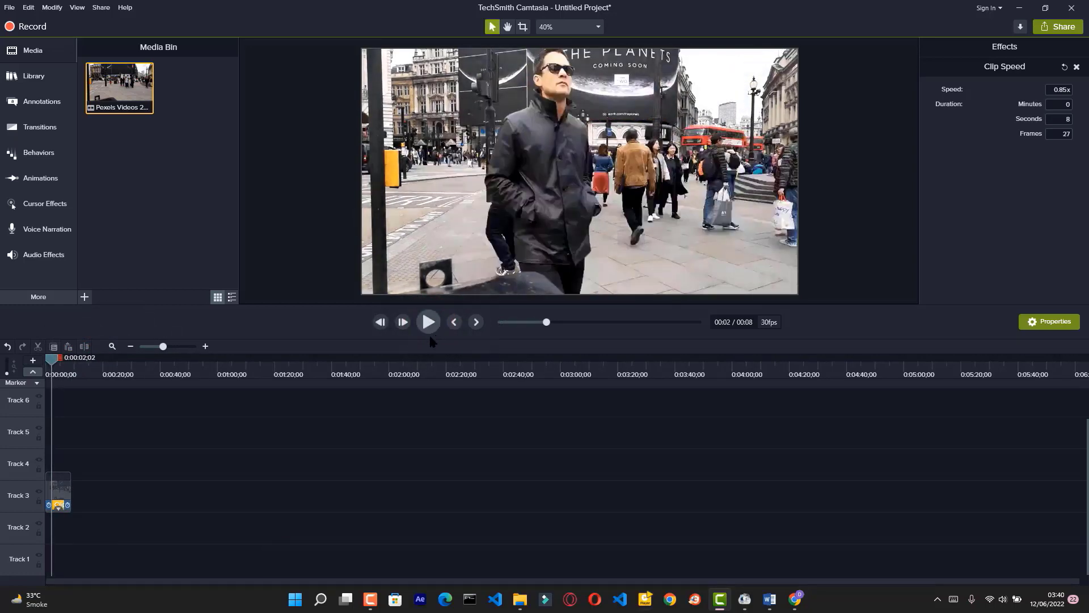
Stretch the Clip Speed effect to 0.12x and try to delete the effect bar from the clip
{"action": "left_click_drag", "start_coordinate": [67, 505], "coordinate": [226, 507]}
{"action": "left_click", "coordinate": [110, 525]}
{"action": "left_click", "coordinate": [109, 510]}
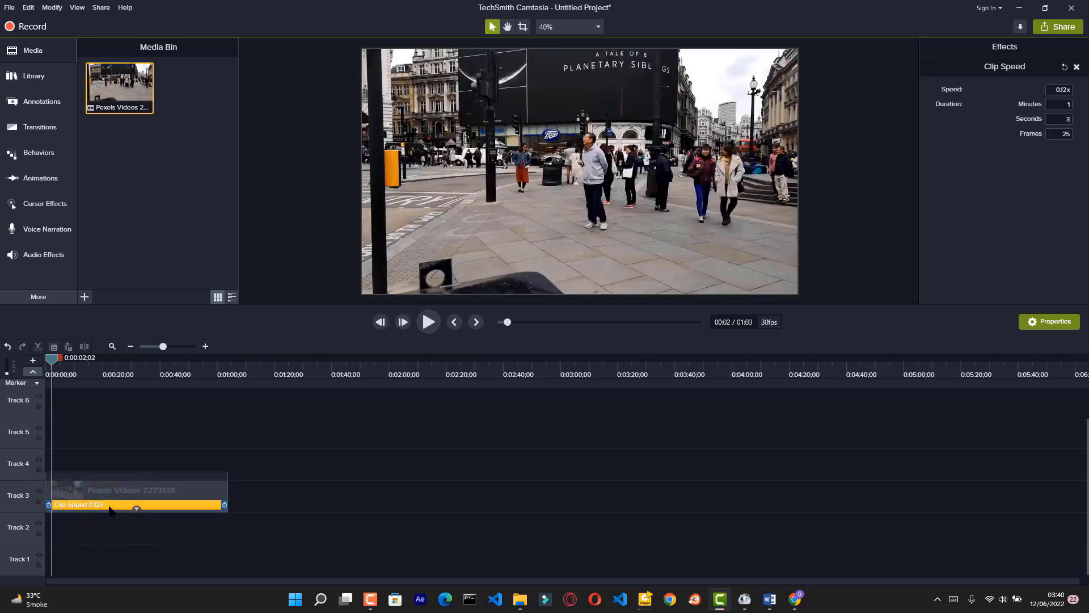
{"action": "key", "text": "Delete"}
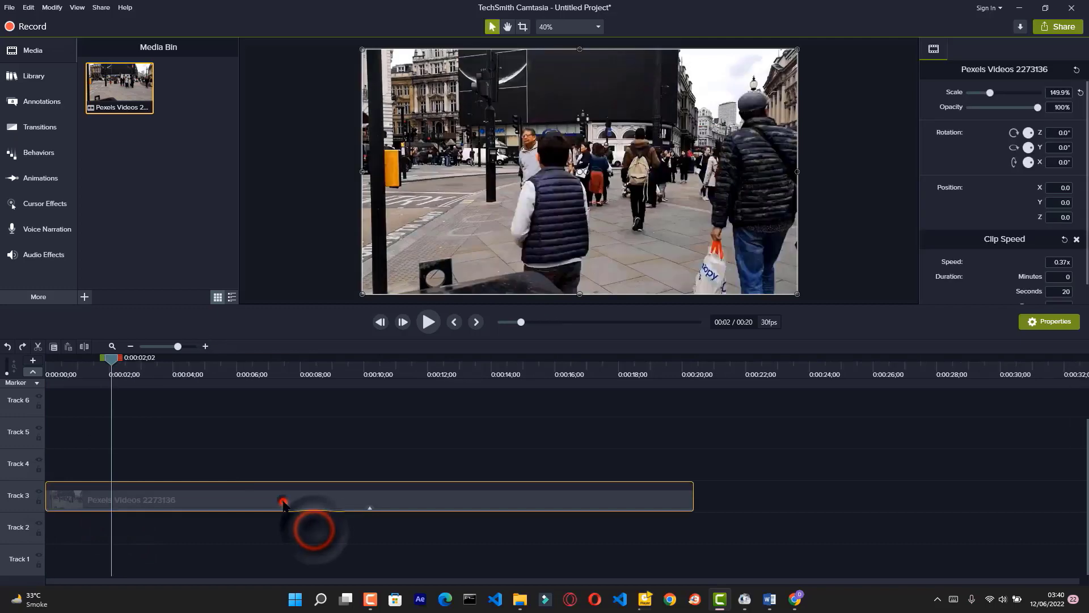
Remove the clip speed from the Pexels Videos 2273136 clip on Track 3
{"action": "right_click", "coordinate": [285, 502]}
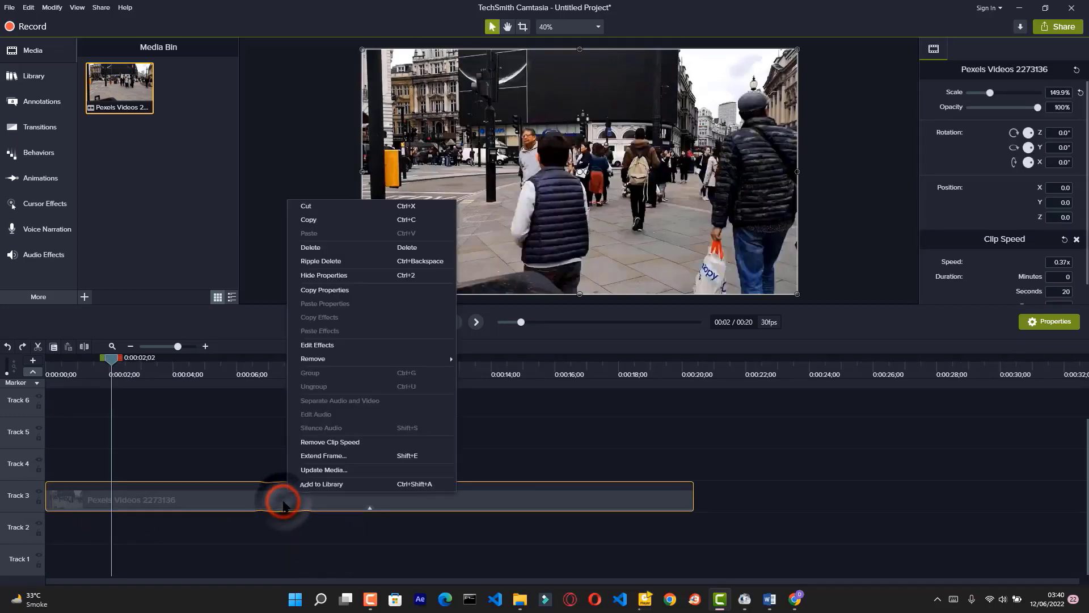
{"action": "left_click", "coordinate": [325, 443]}
{"action": "left_click", "coordinate": [243, 495]}
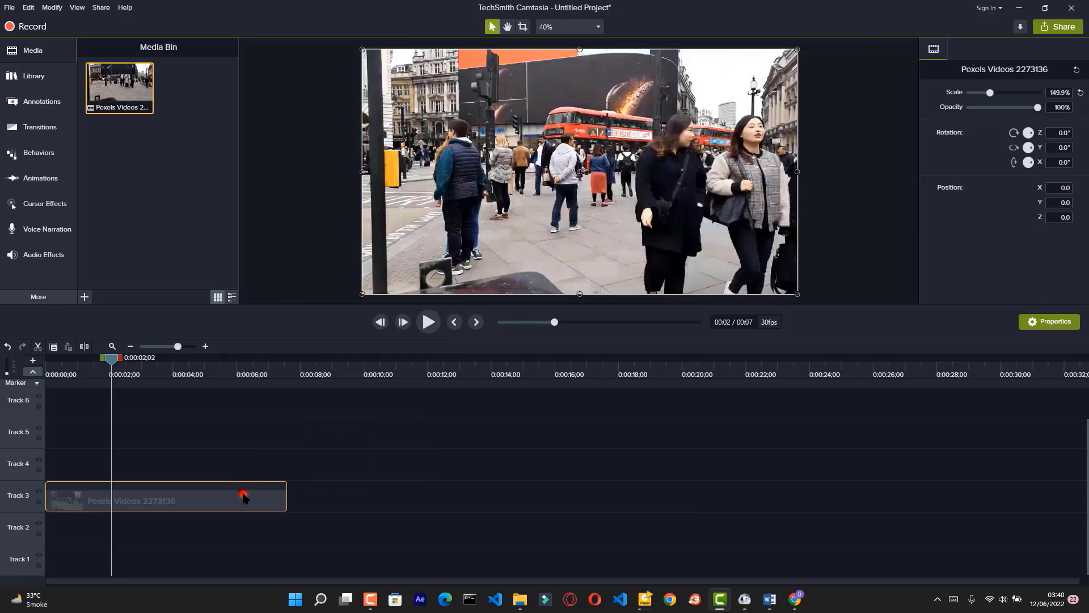
{"action": "left_click", "coordinate": [433, 451]}
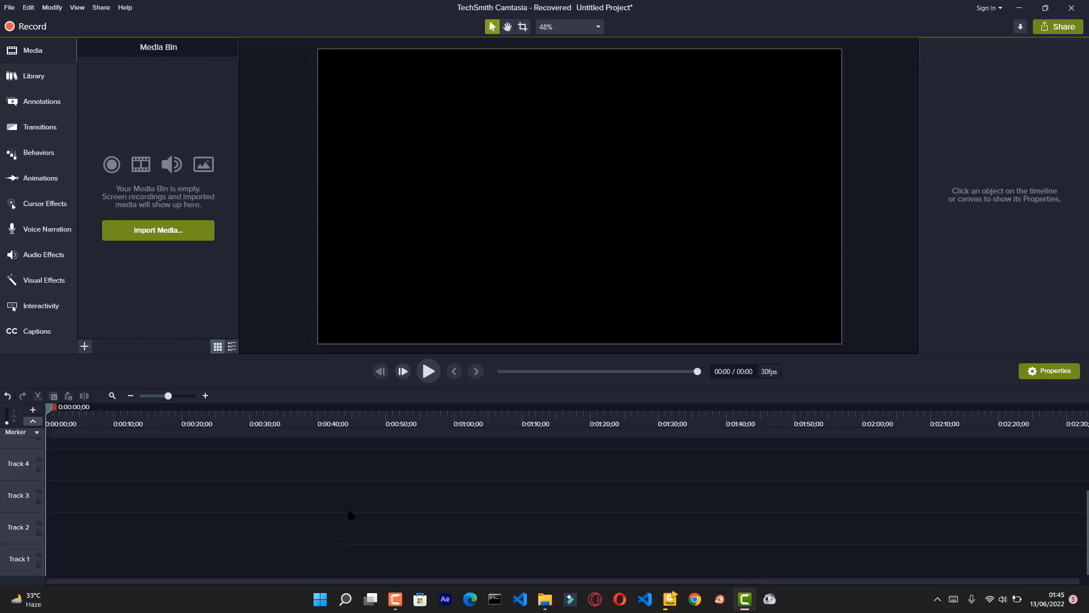
Add the plain ABC text callout at the start of Track 2 and extend it to about 24 seconds
{"action": "left_click", "coordinate": [24, 106]}
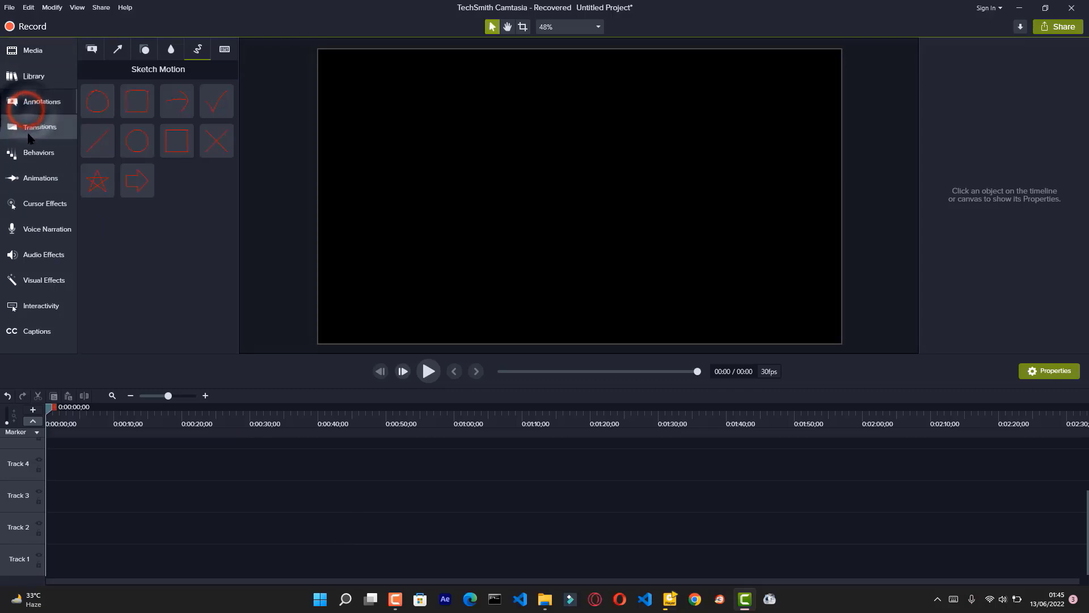
{"action": "left_click", "coordinate": [91, 52]}
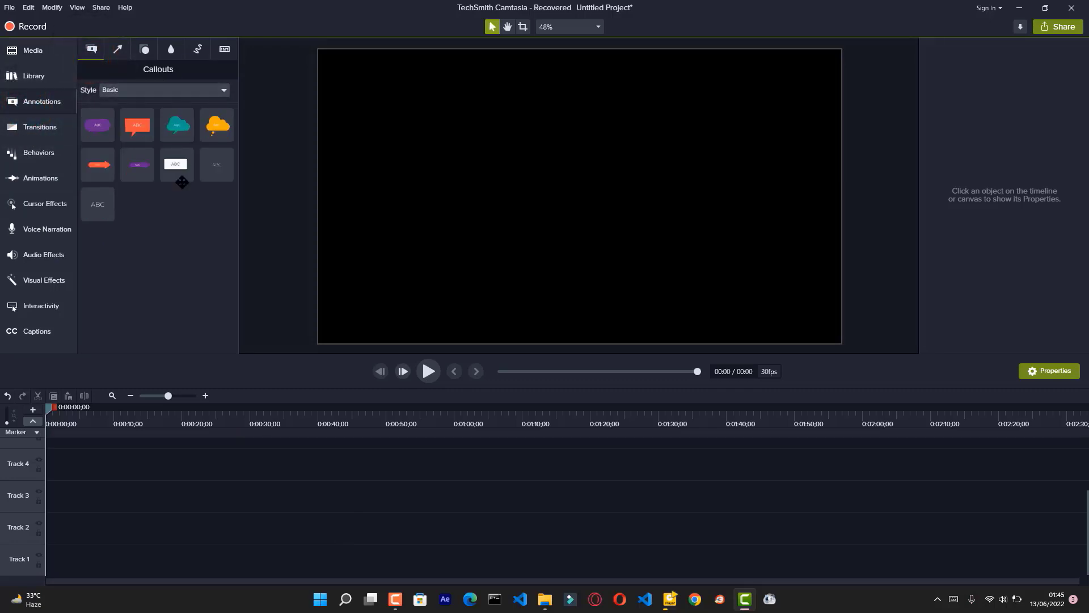
{"action": "left_click", "coordinate": [98, 205]}
{"action": "left_click_drag", "start_coordinate": [98, 206], "coordinate": [212, 533]}
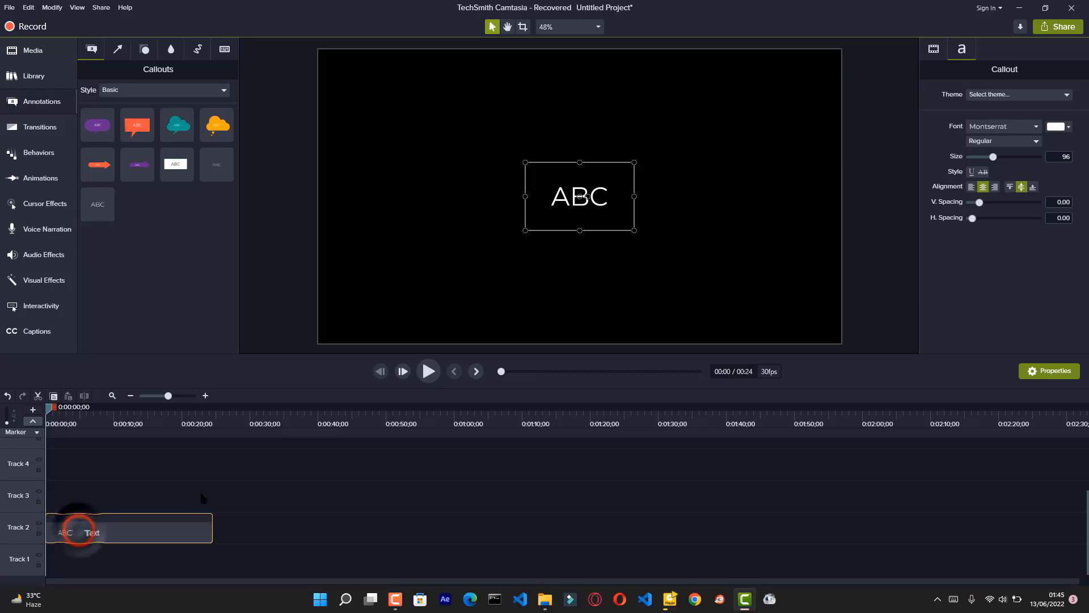
{"action": "left_click", "coordinate": [200, 487]}
{"action": "left_click", "coordinate": [170, 532]}
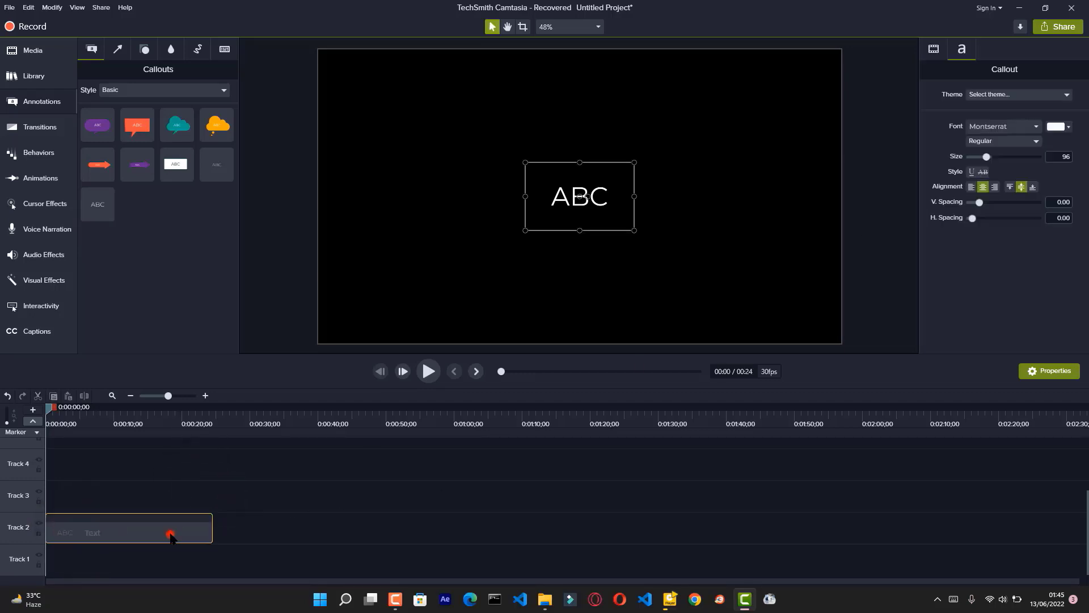
{"action": "left_click", "coordinate": [170, 532]}
Set the ABC callout's font style to Bold and its text color to orange-red
{"action": "left_click", "coordinate": [1009, 140]}
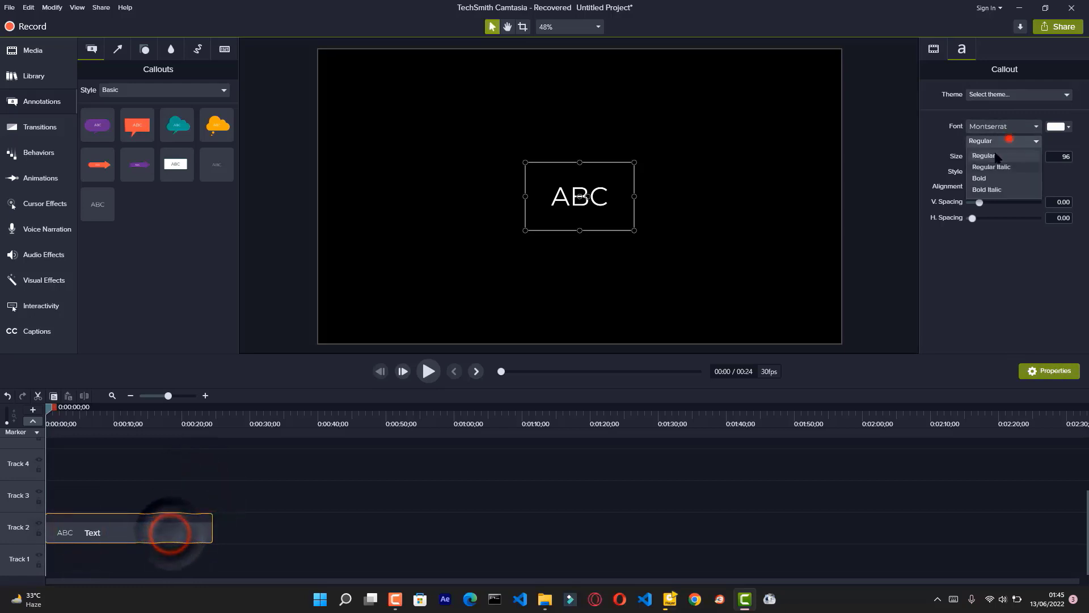
{"action": "left_click", "coordinate": [987, 177]}
{"action": "left_click", "coordinate": [1062, 127]}
{"action": "left_click", "coordinate": [1044, 179]}
{"action": "left_click", "coordinate": [877, 243]}
Replace the callout's ABC text with a first name in capital letters and widen its text box
{"action": "double_click", "coordinate": [557, 197]}
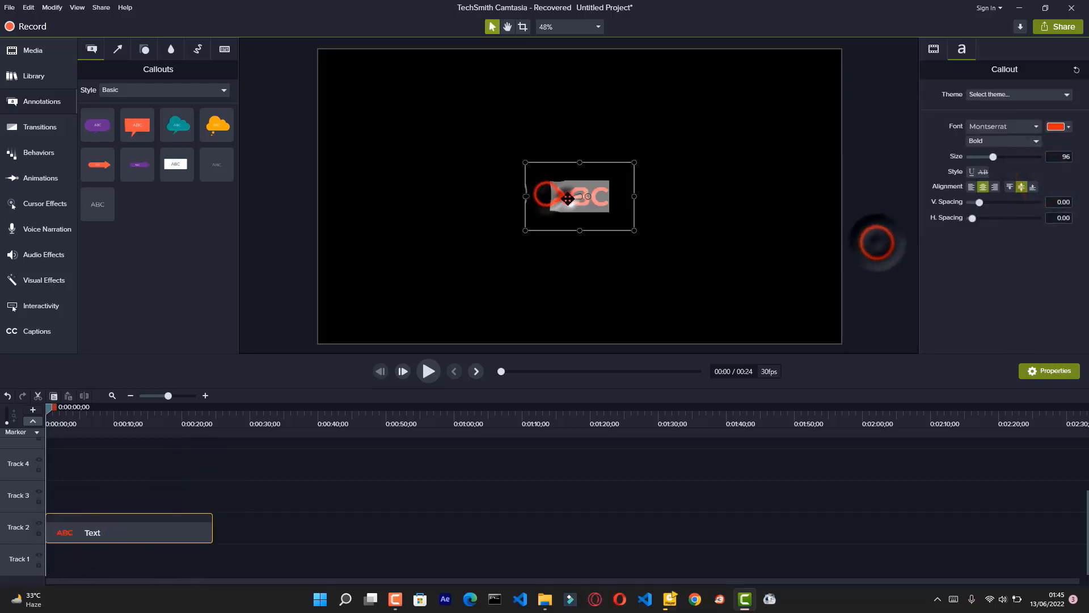
{"action": "type", "text": "harry"}
{"action": "key", "text": "BackSpace"}
{"action": "key", "text": "BackSpace"}
{"action": "key", "text": "BackSpace"}
{"action": "key", "text": "BackSpace"}
{"action": "key", "text": "BackSpace"}
{"action": "type", "text": "HARRY"}
{"action": "left_click_drag", "start_coordinate": [635, 196], "coordinate": [688, 198]}
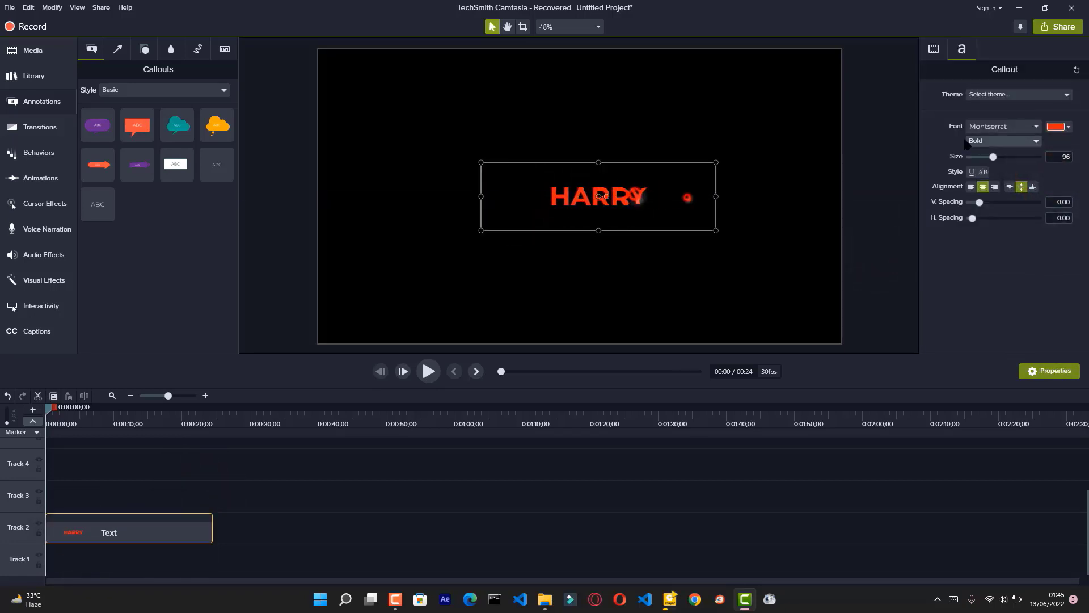
Enlarge the text callout to 287.9% scale on the canvas
{"action": "left_click", "coordinate": [933, 48]}
{"action": "left_click_drag", "start_coordinate": [980, 93], "coordinate": [1009, 96]}
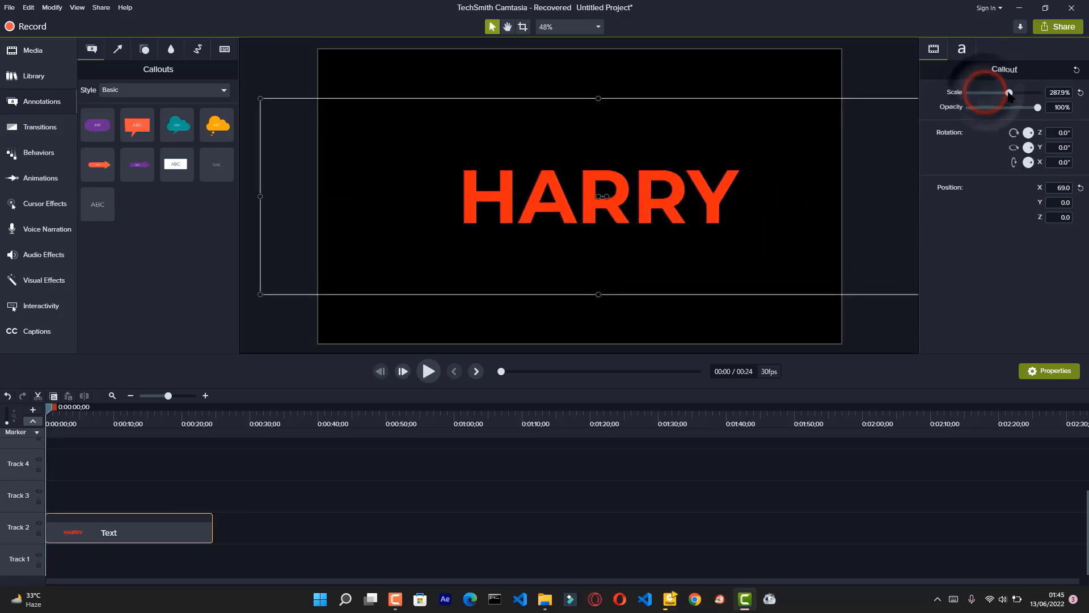
{"action": "left_click", "coordinate": [760, 79]}
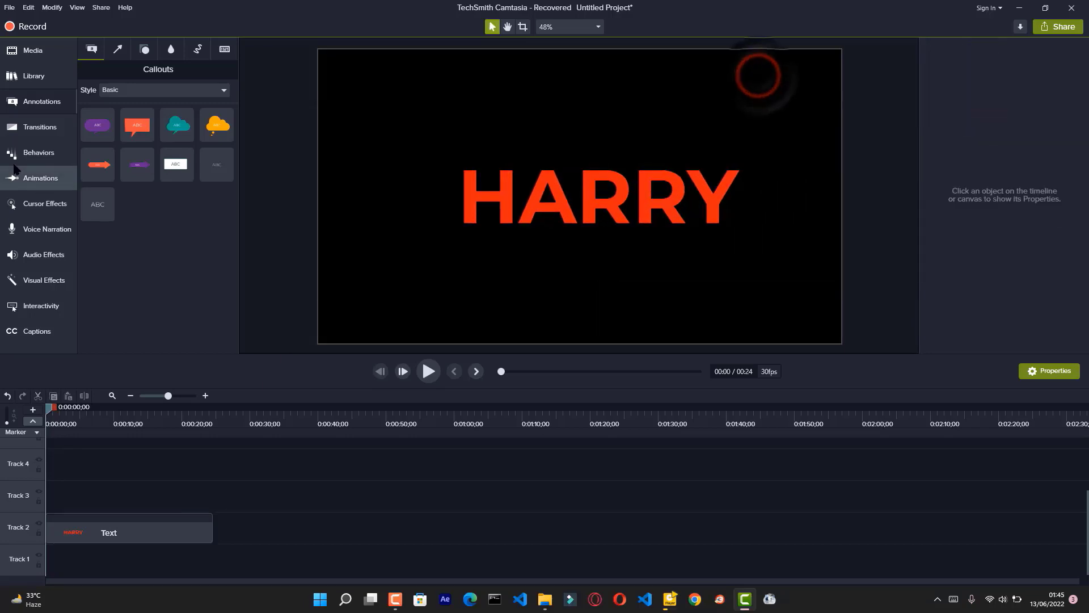
Apply the Jump And Fall behavior to the text clip on Track 2 and play back the animation
{"action": "left_click", "coordinate": [31, 158]}
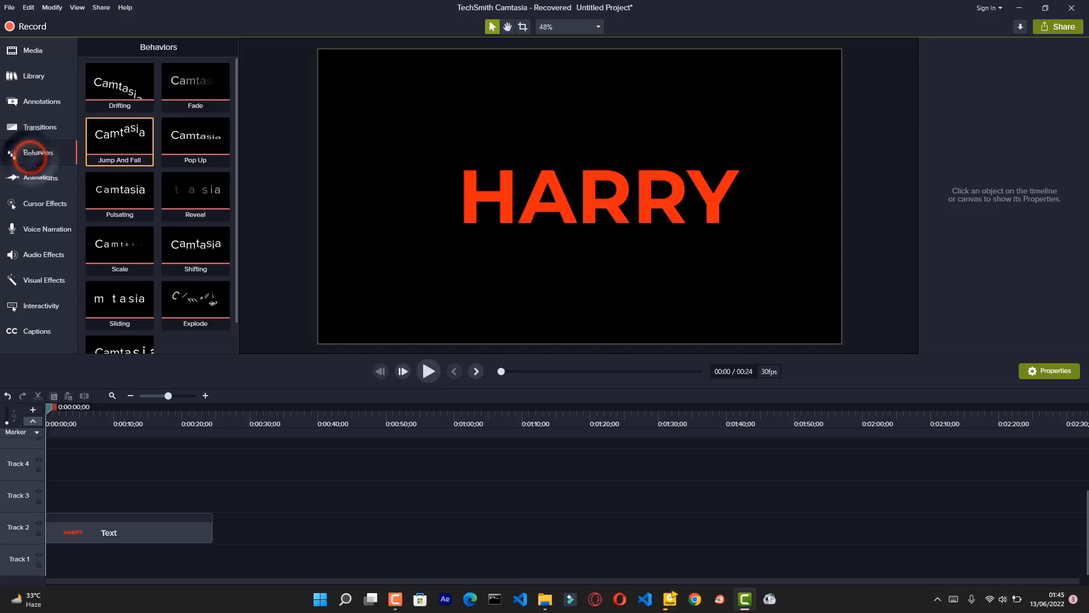
{"action": "left_click_drag", "start_coordinate": [119, 139], "coordinate": [140, 527]}
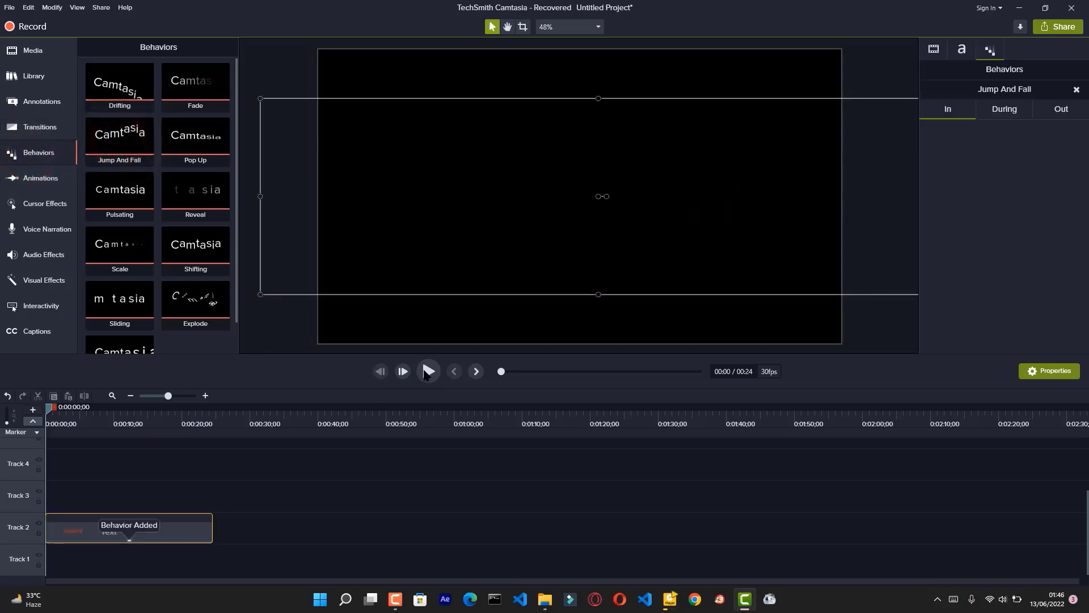
{"action": "left_click", "coordinate": [429, 371]}
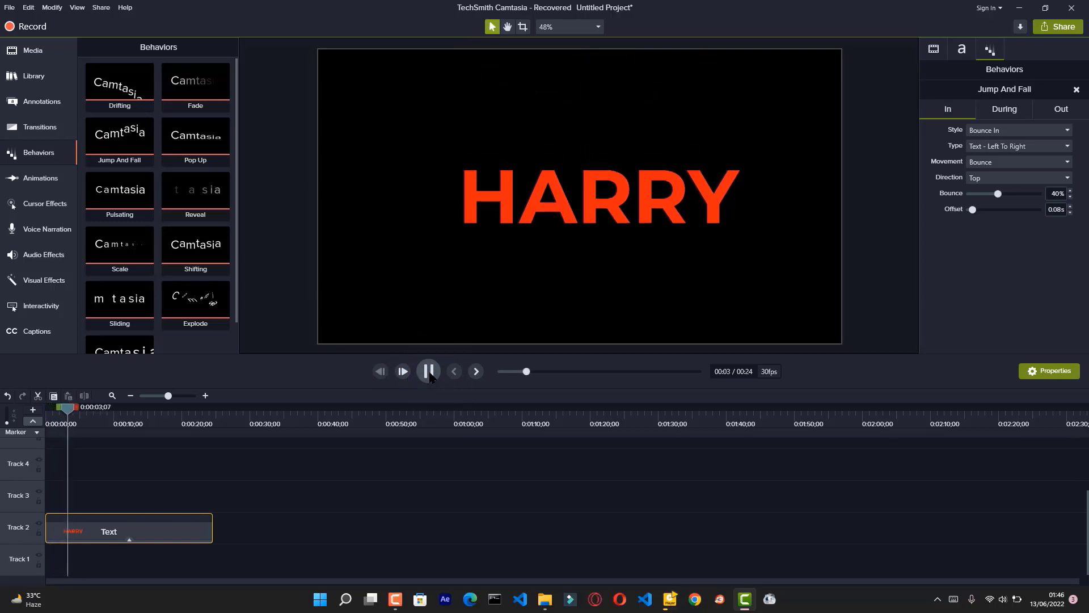
{"action": "left_click", "coordinate": [428, 371]}
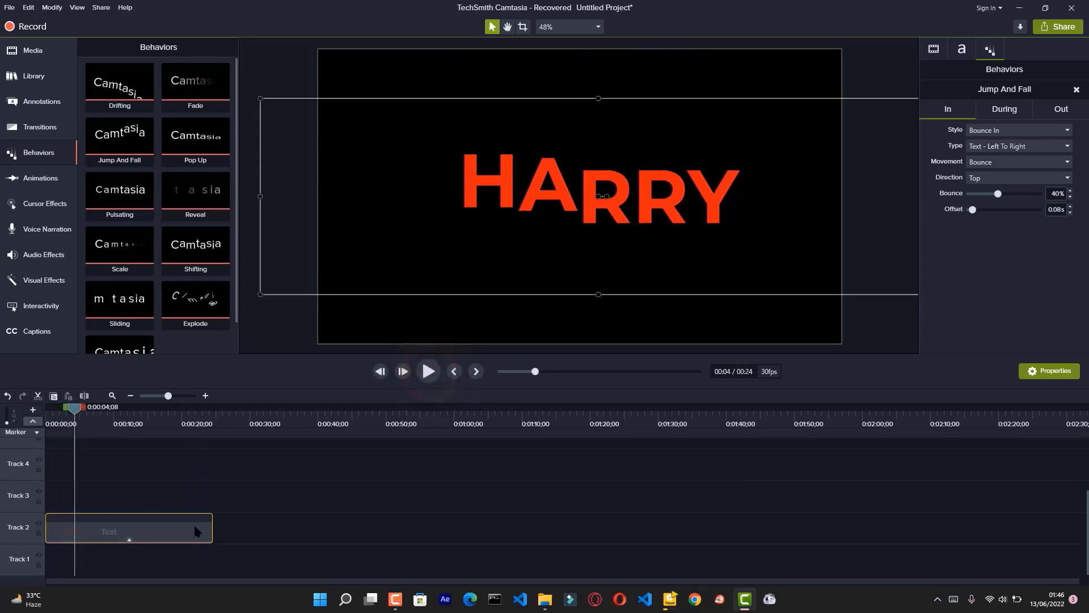
{"action": "left_click", "coordinate": [428, 371]}
{"action": "left_click", "coordinate": [430, 370]}
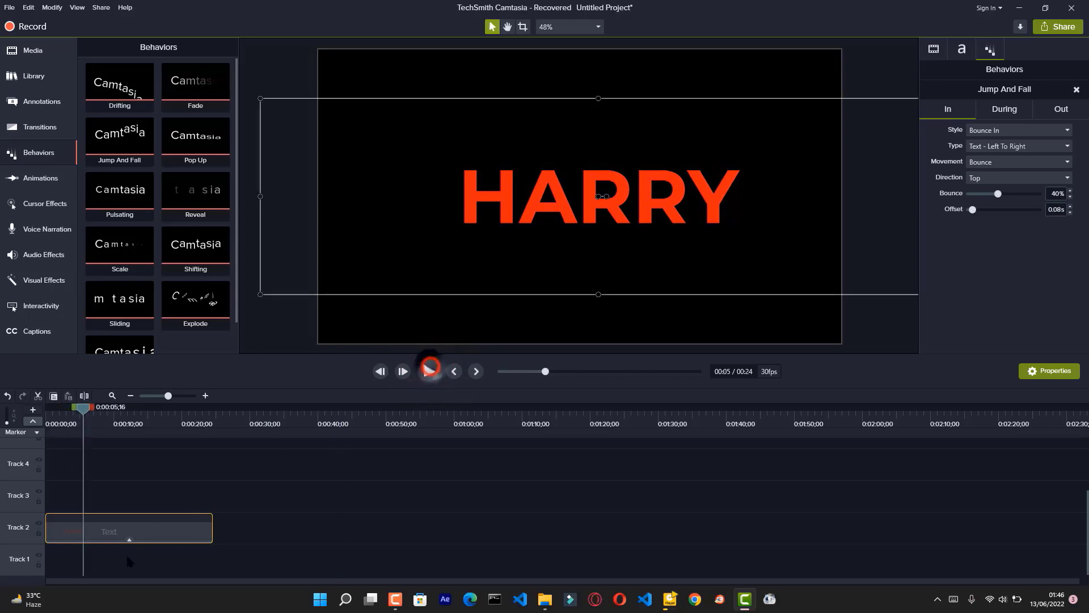
Delete the animated text clip from Track 2
{"action": "left_click", "coordinate": [182, 527]}
{"action": "key", "text": "Delete"}
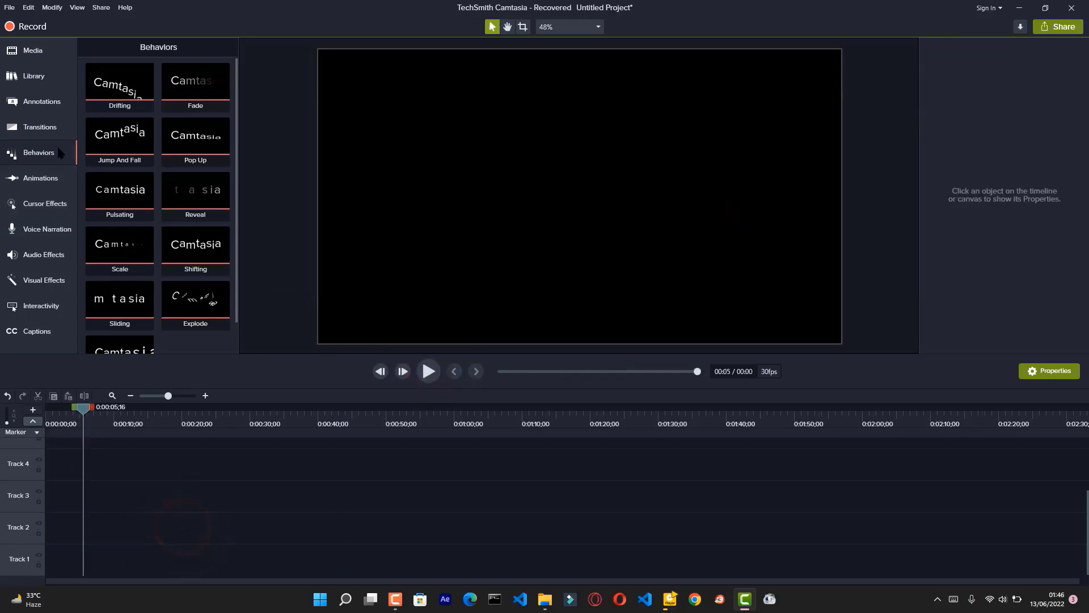
Add the white rectangle shape to Track 2 for about 25 seconds and widen it into a banner near the canvas center
{"action": "left_click", "coordinate": [53, 102]}
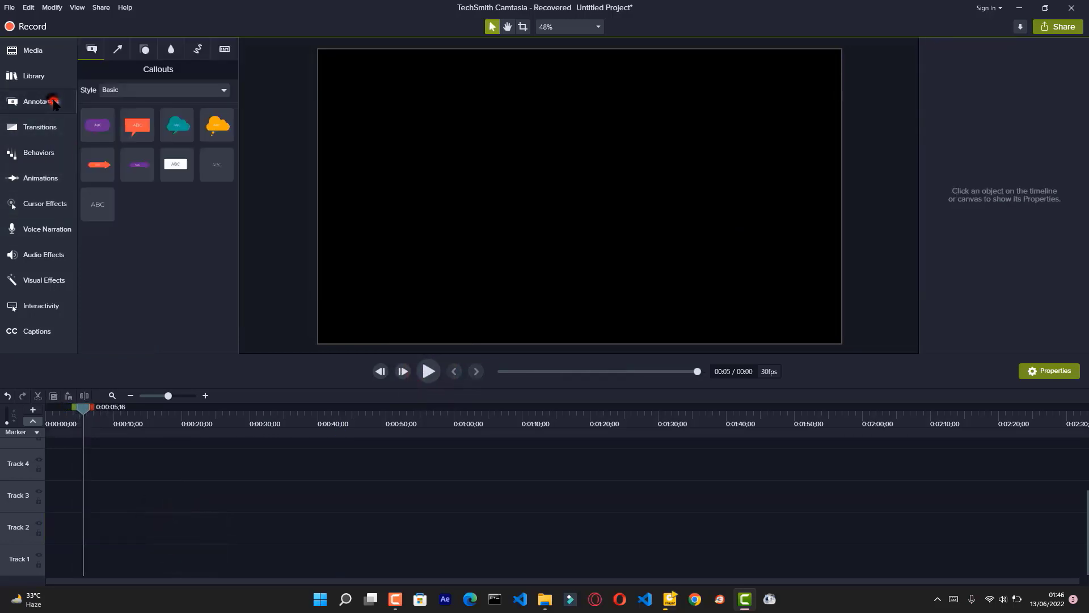
{"action": "left_click", "coordinate": [145, 49]}
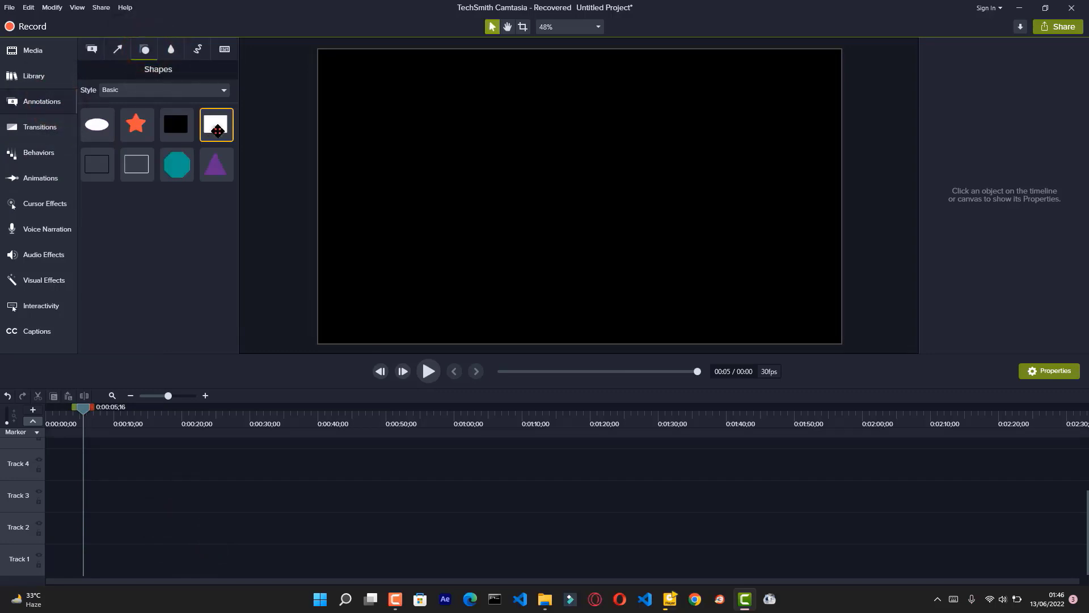
{"action": "left_click_drag", "start_coordinate": [217, 131], "coordinate": [216, 529]}
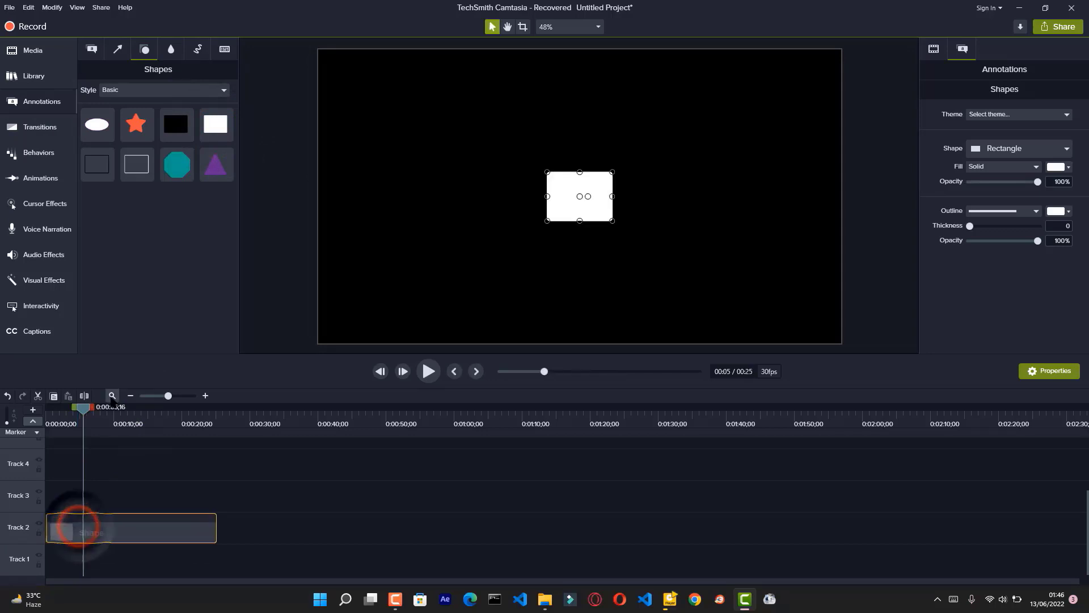
{"action": "left_click_drag", "start_coordinate": [611, 195], "coordinate": [756, 195]}
{"action": "left_click_drag", "start_coordinate": [689, 202], "coordinate": [609, 203]}
{"action": "left_click", "coordinate": [706, 204]}
{"action": "left_click", "coordinate": [626, 205]}
Set the rectangle's solid fill color to orange-red
{"action": "left_click", "coordinate": [1056, 167]}
{"action": "left_click", "coordinate": [1048, 216]}
{"action": "left_click", "coordinate": [778, 247]}
Add the plain ABC text callout at the start of Track 3 and extend it to about 31 seconds
{"action": "left_click", "coordinate": [91, 49]}
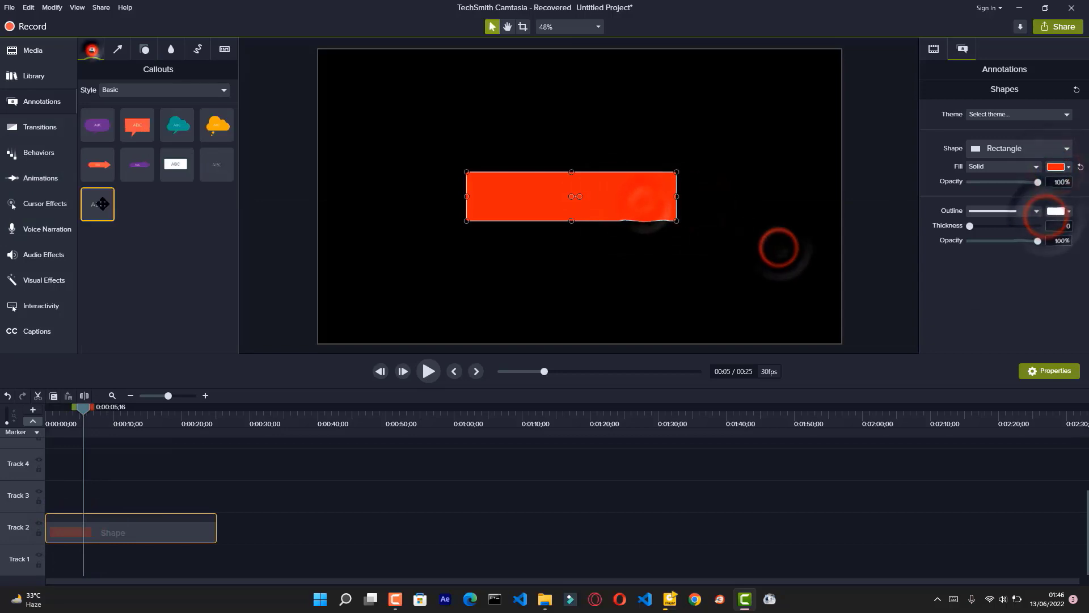
{"action": "left_click_drag", "start_coordinate": [101, 205], "coordinate": [59, 497]}
{"action": "left_click_drag", "start_coordinate": [79, 496], "coordinate": [260, 497]}
Replace the new callout's text on the rectangle with YOUTUBE
{"action": "left_click", "coordinate": [672, 196]}
{"action": "double_click", "coordinate": [580, 197]}
{"action": "type", "text": "YOUTUBE"}
{"action": "left_click", "coordinate": [636, 148]}
Format the YOUTUBE text as Bold at size 125 and shift it slightly toward the rectangle's left side
{"action": "double_click", "coordinate": [573, 200]}
{"action": "left_click", "coordinate": [1023, 142]}
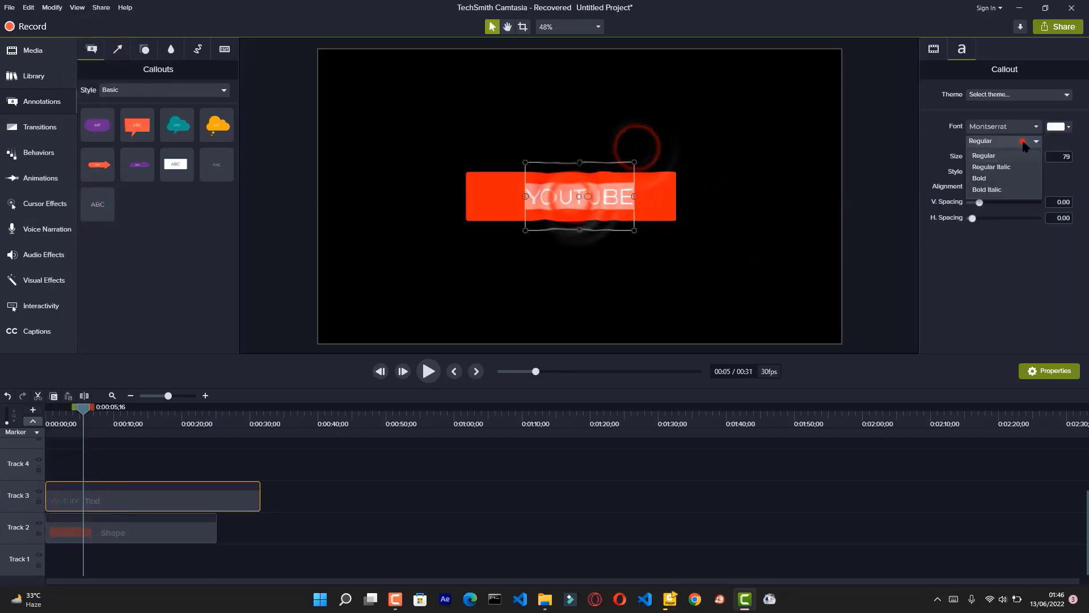
{"action": "left_click", "coordinate": [999, 177]}
{"action": "left_click_drag", "start_coordinate": [991, 156], "coordinate": [1002, 156]}
{"action": "left_click", "coordinate": [664, 304]}
{"action": "left_click", "coordinate": [601, 276]}
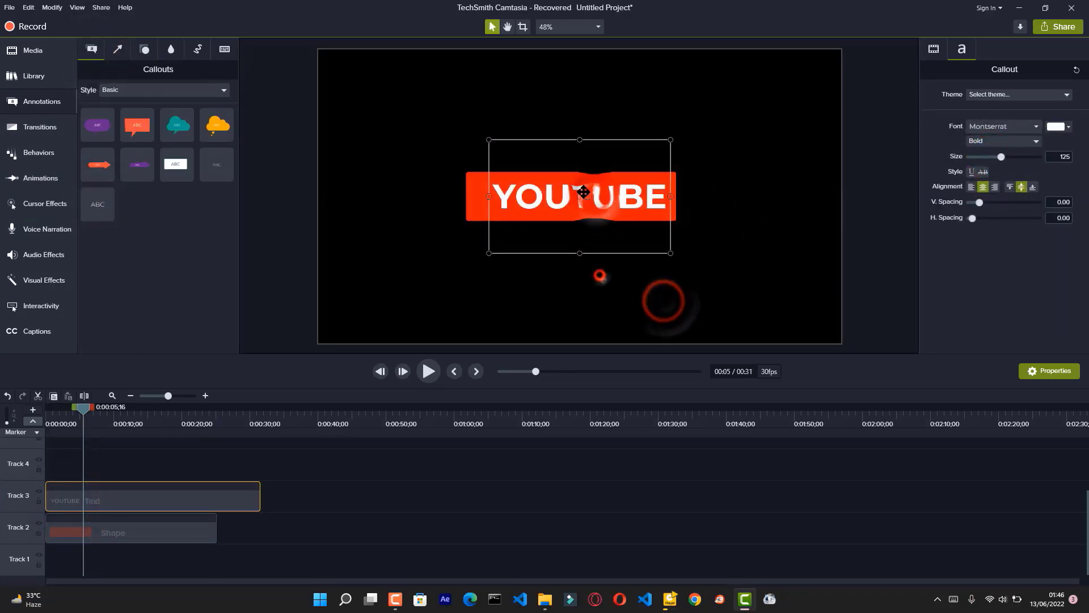
{"action": "left_click_drag", "start_coordinate": [585, 195], "coordinate": [571, 195]}
{"action": "left_click", "coordinate": [426, 191]}
Extend the rectangle's clip on Track 2 to end together with the YOUTUBE text clip
{"action": "left_click", "coordinate": [202, 535]}
{"action": "left_click_drag", "start_coordinate": [216, 531], "coordinate": [261, 530]}
{"action": "left_click", "coordinate": [353, 526]}
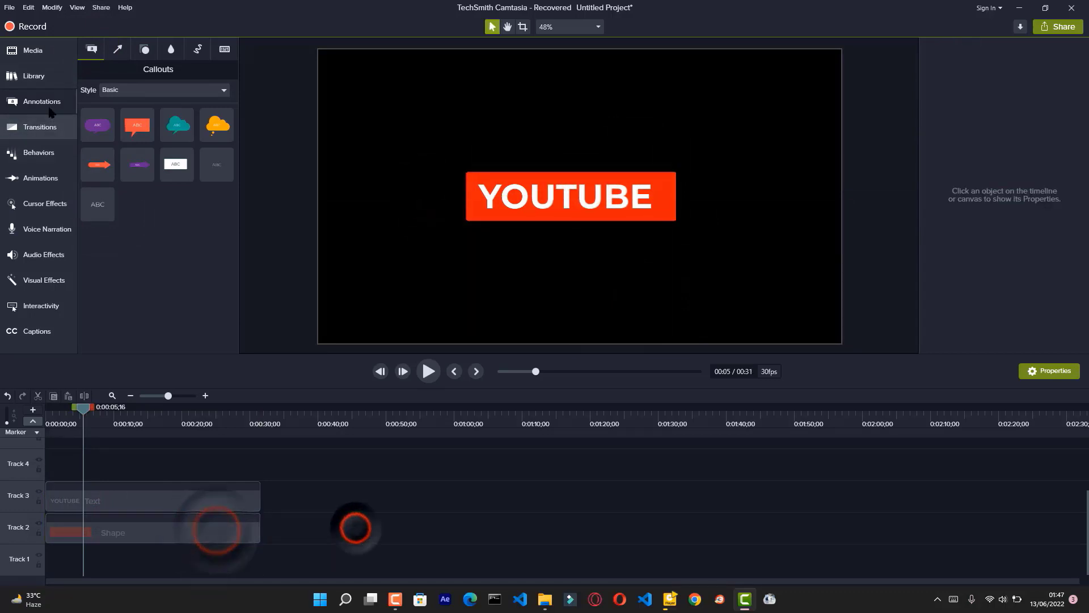
Apply the Jump And Fall behavior to the YOUTUBE text clip on Track 3 and preview it from the start
{"action": "left_click", "coordinate": [39, 152]}
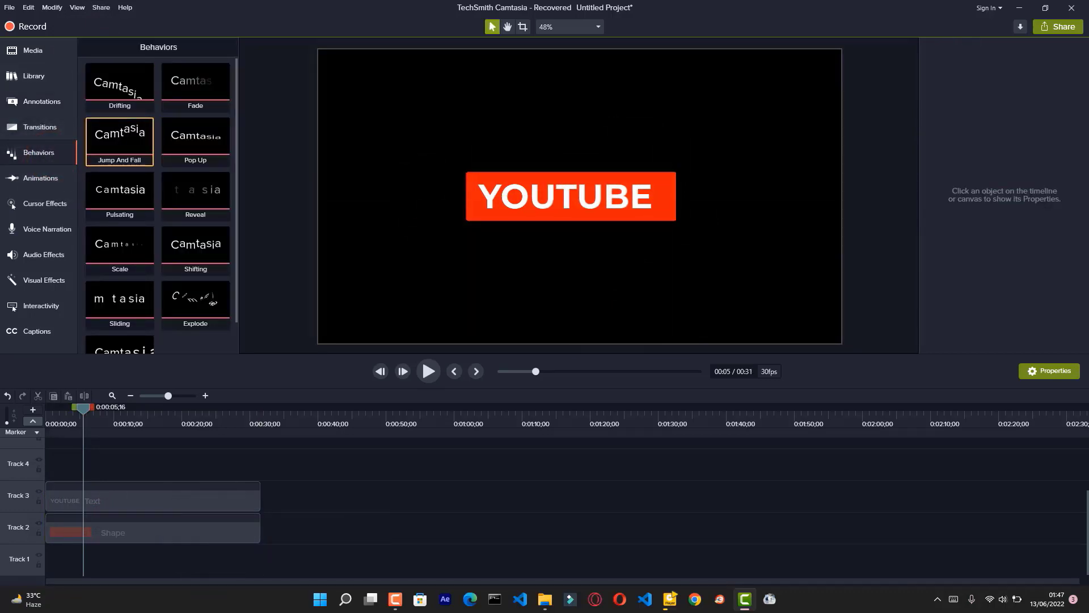
{"action": "key", "text": "ctrl+a"}
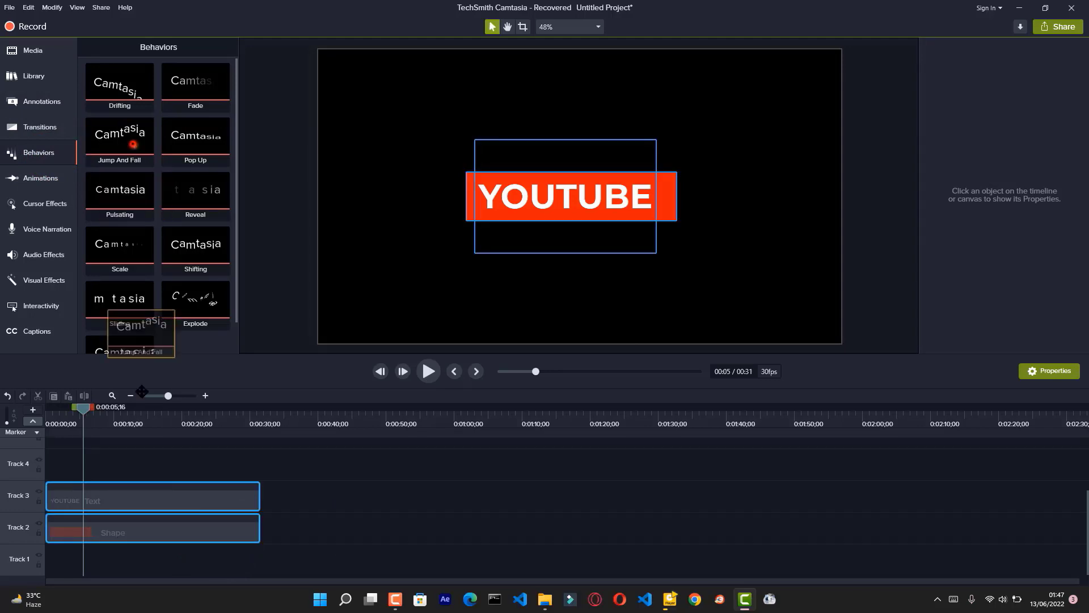
{"action": "left_click_drag", "start_coordinate": [120, 137], "coordinate": [137, 498]}
{"action": "left_click", "coordinate": [428, 371]}
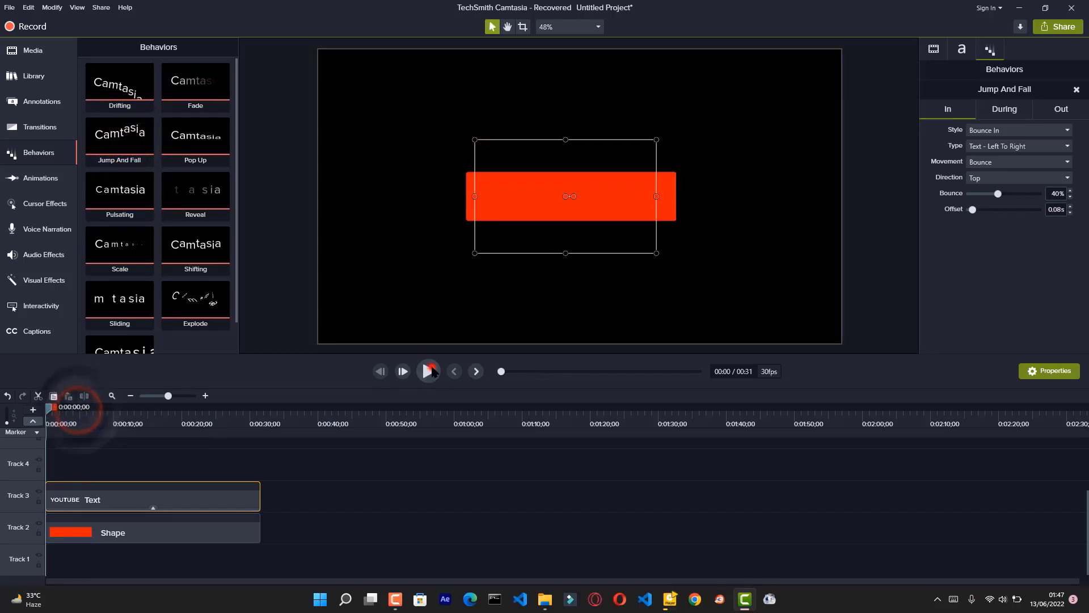
{"action": "left_click", "coordinate": [430, 371]}
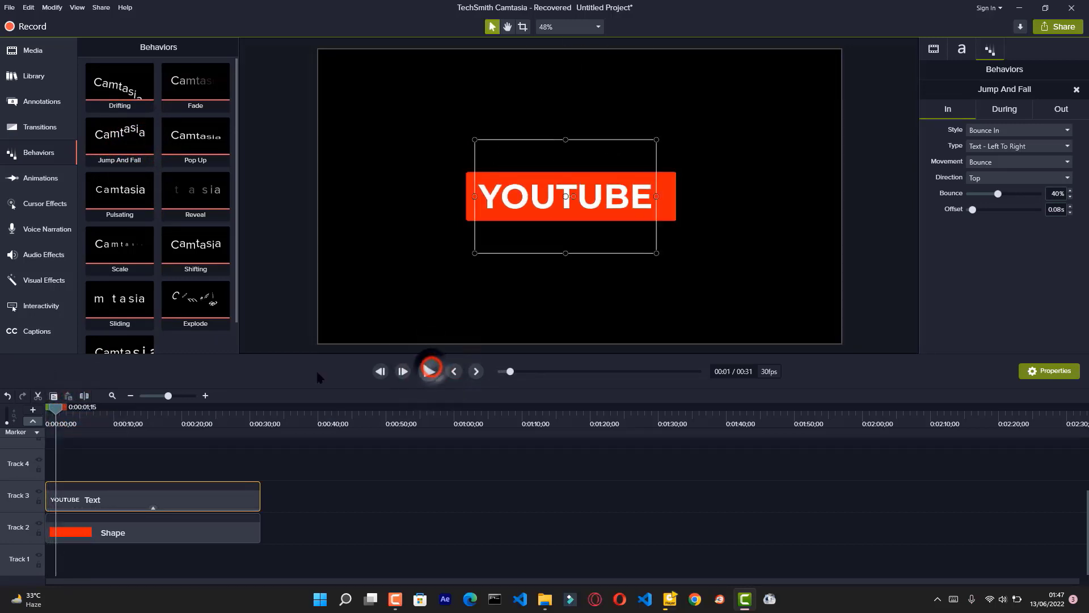
Add the Reveal behavior to the YOUTUBE text and the Shifting behavior to the rectangle clip, previewing the animations
{"action": "left_click_drag", "start_coordinate": [196, 194], "coordinate": [182, 494]}
{"action": "left_click", "coordinate": [429, 371]}
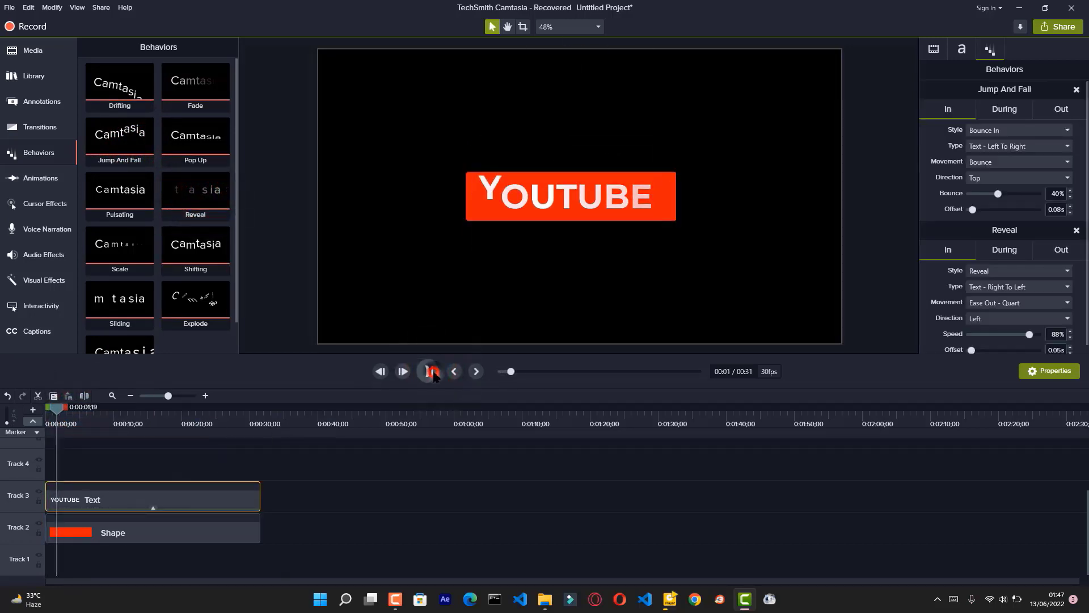
{"action": "left_click", "coordinate": [429, 371]}
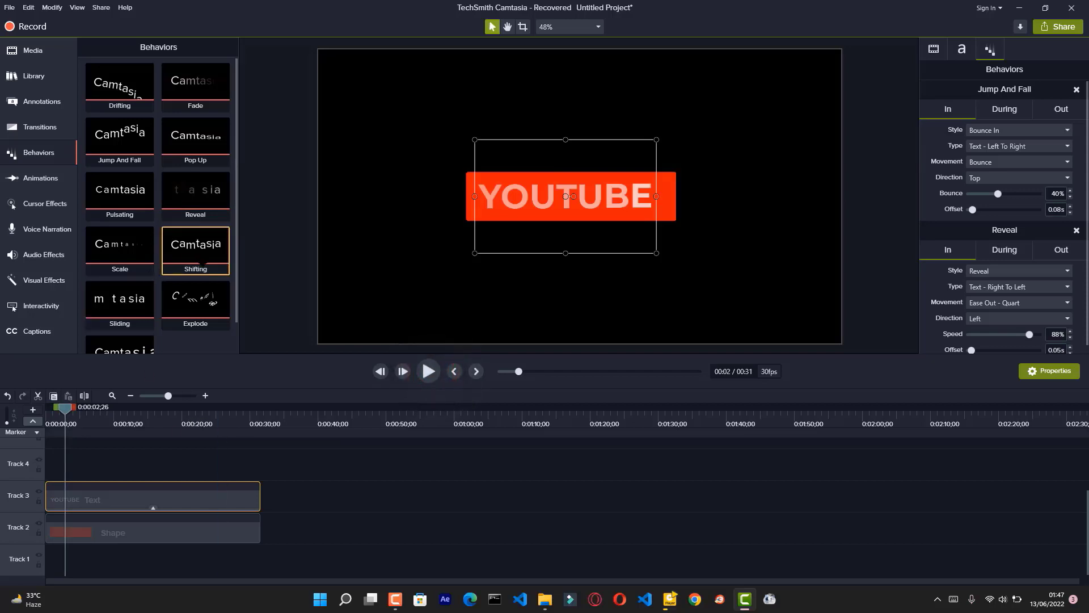
{"action": "left_click_drag", "start_coordinate": [195, 244], "coordinate": [153, 527]}
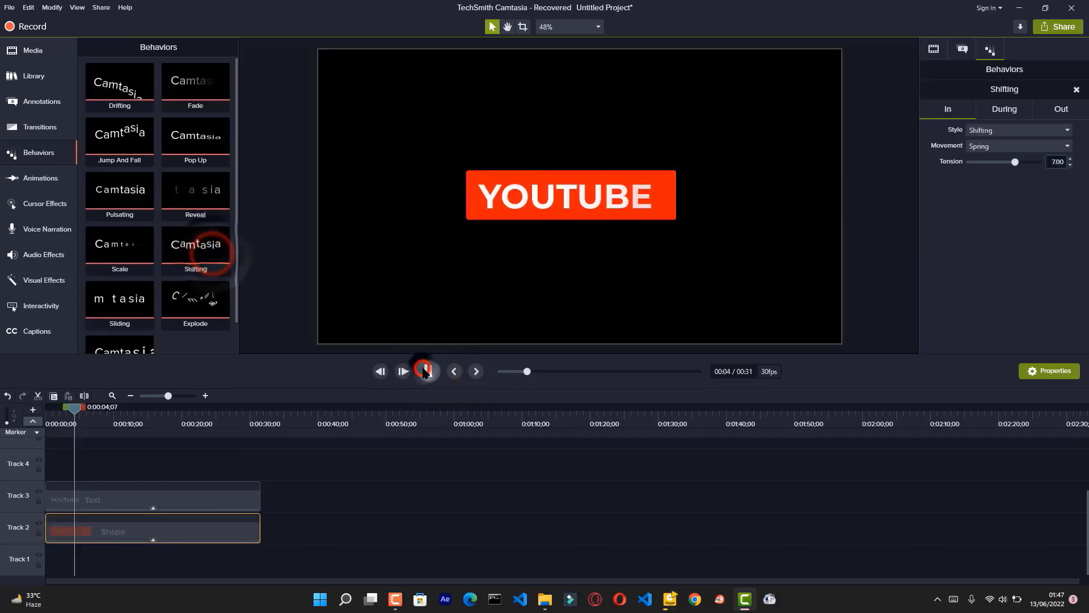
{"action": "left_click", "coordinate": [428, 371]}
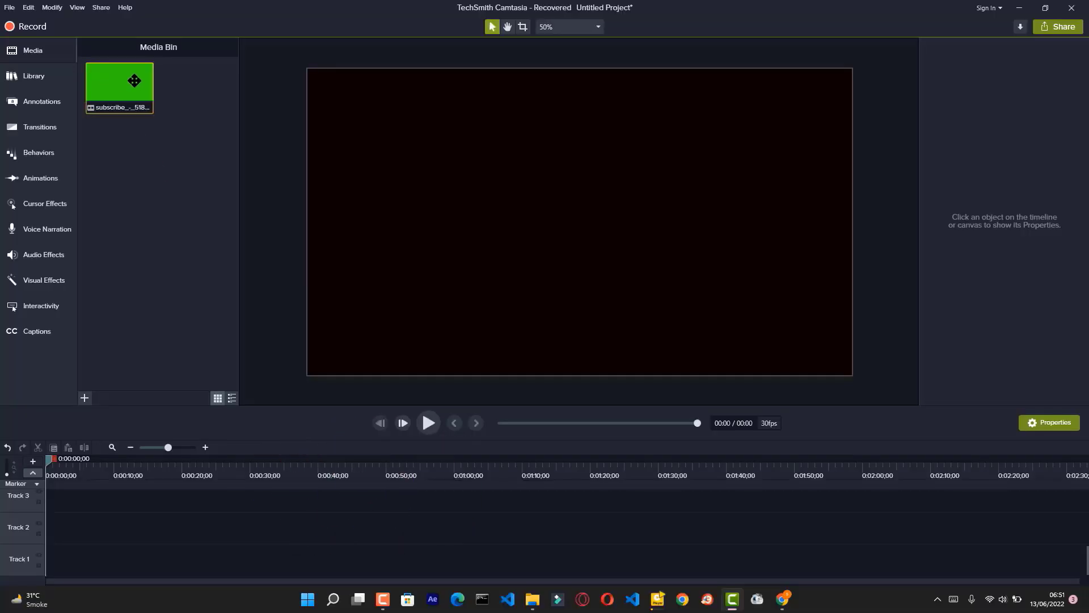
Place the green-screen subscribe clip from the media bin at the start of Track 2
{"action": "left_click_drag", "start_coordinate": [132, 93], "coordinate": [56, 539]}
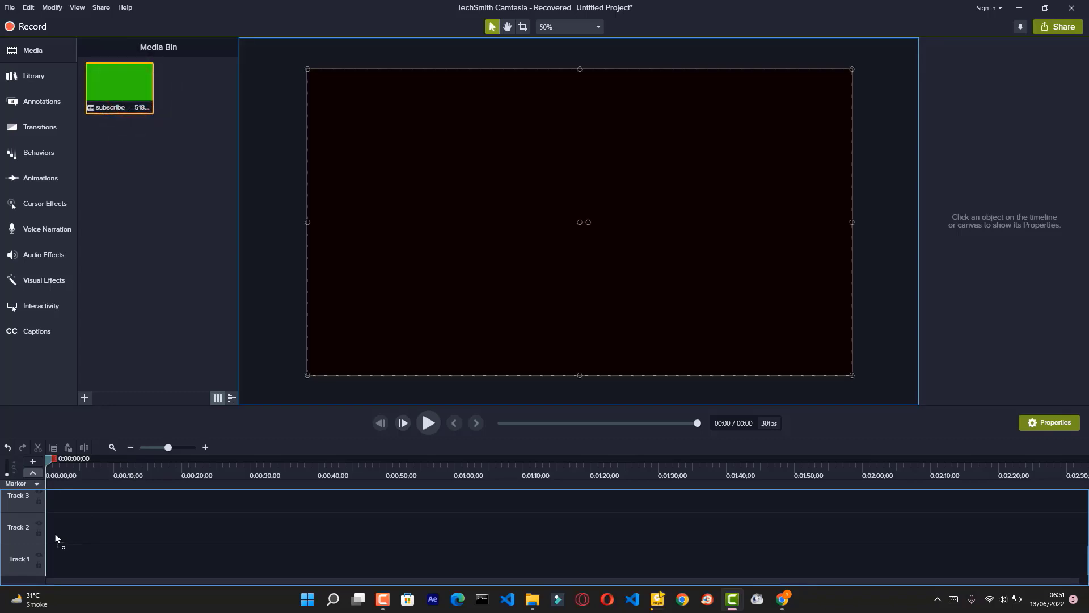
{"action": "left_click_drag", "start_coordinate": [56, 534], "coordinate": [58, 531]}
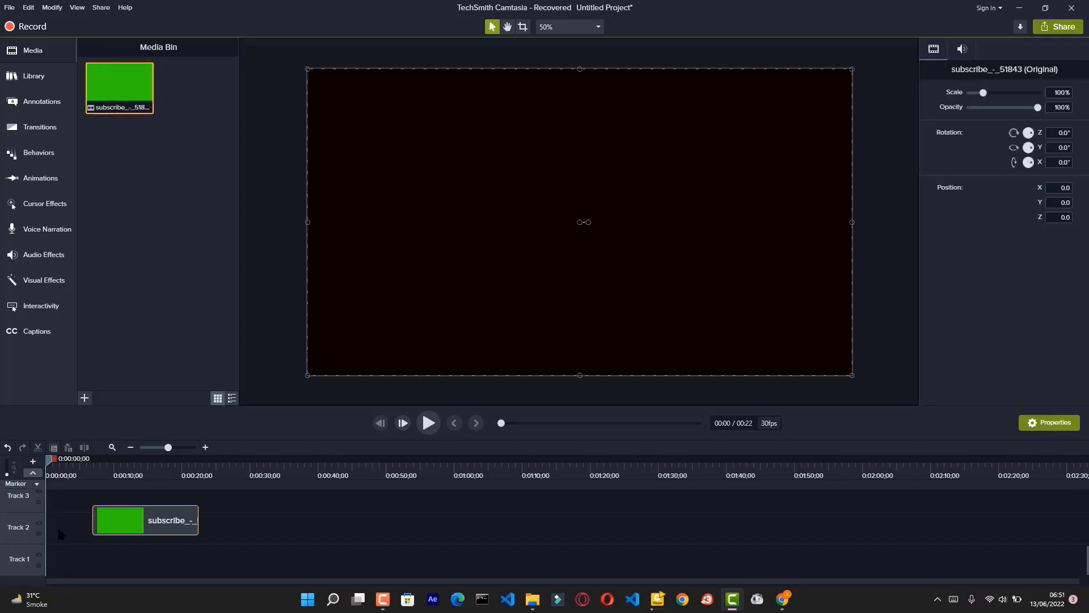
{"action": "left_click_drag", "start_coordinate": [128, 534], "coordinate": [72, 536]}
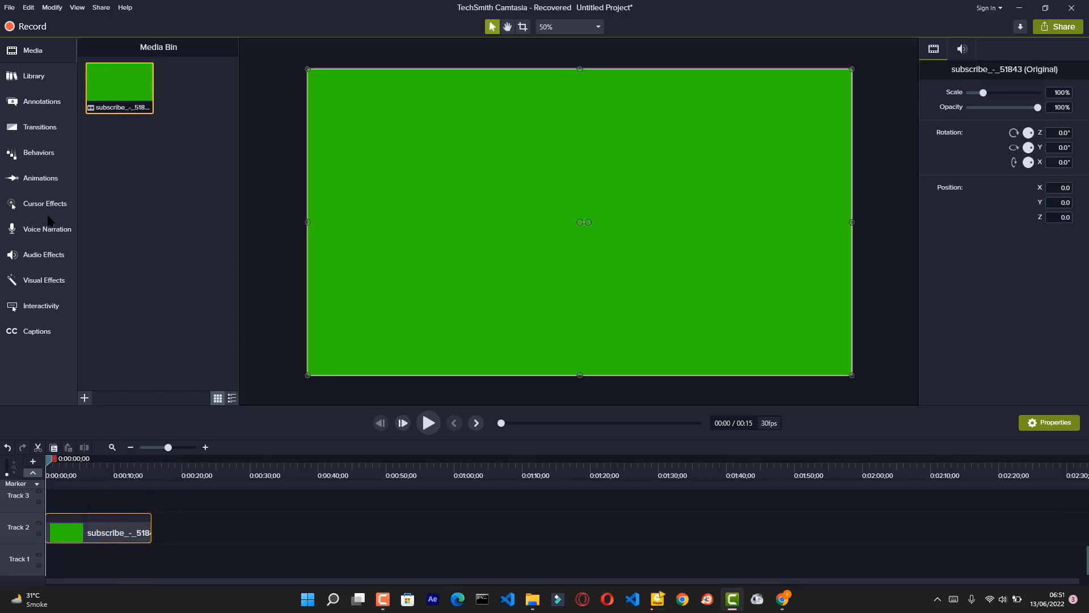
Apply the Remove a Color effect to the subscribe clip and sample its green background as the color to remove
{"action": "left_click", "coordinate": [47, 279]}
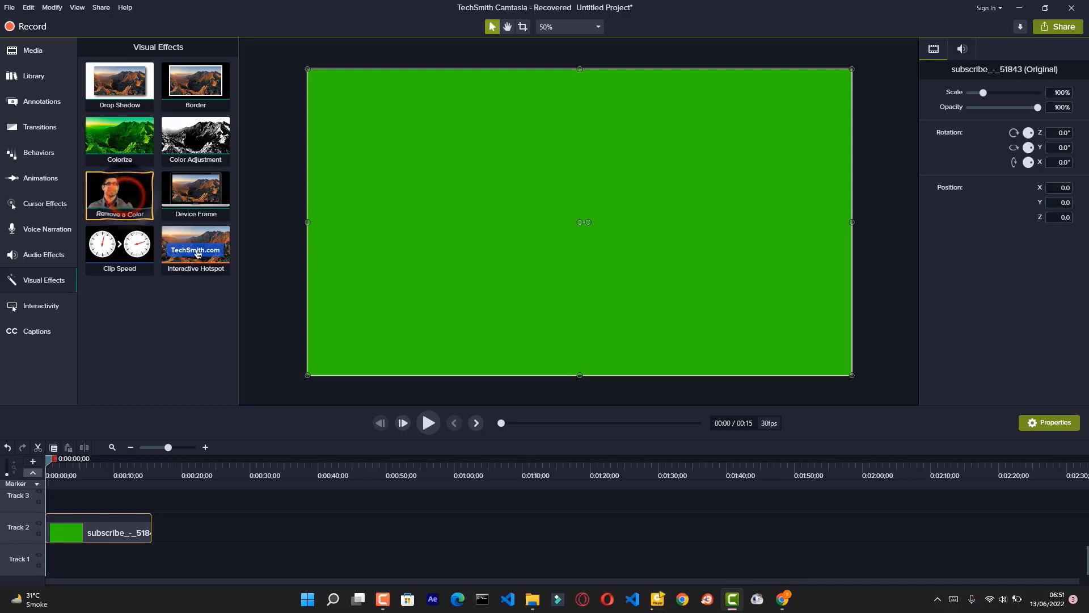
{"action": "left_click_drag", "start_coordinate": [119, 195], "coordinate": [91, 519]}
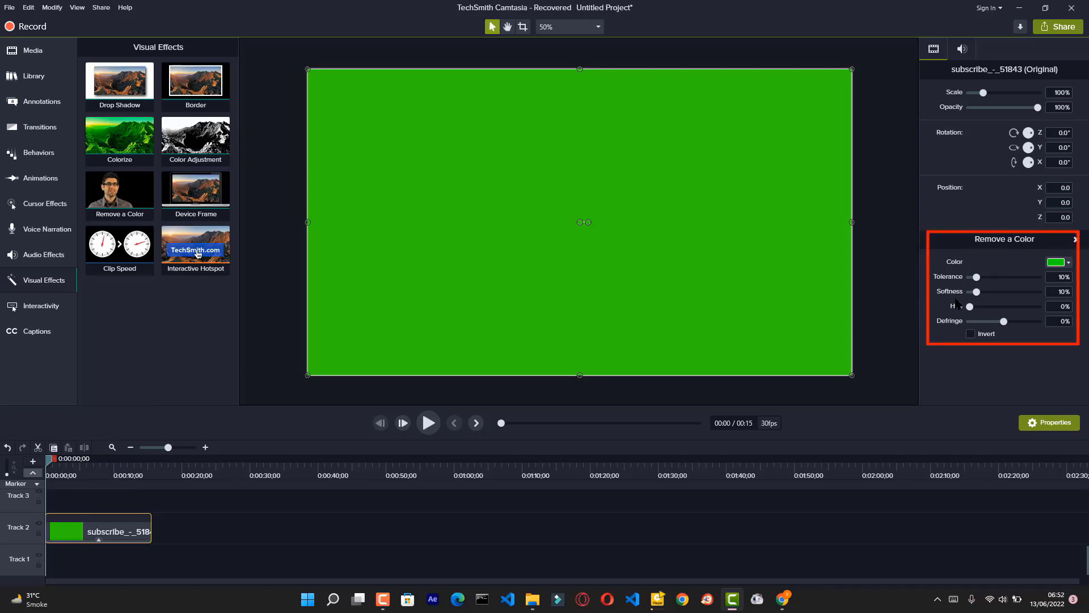
{"action": "left_click", "coordinate": [1069, 263]}
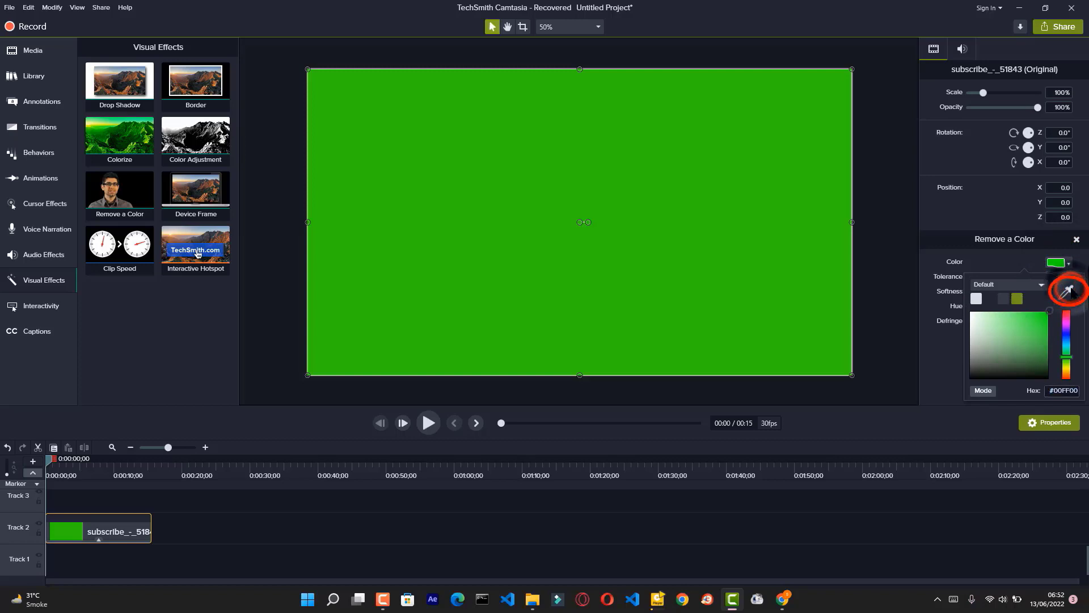
{"action": "left_click", "coordinate": [1069, 292]}
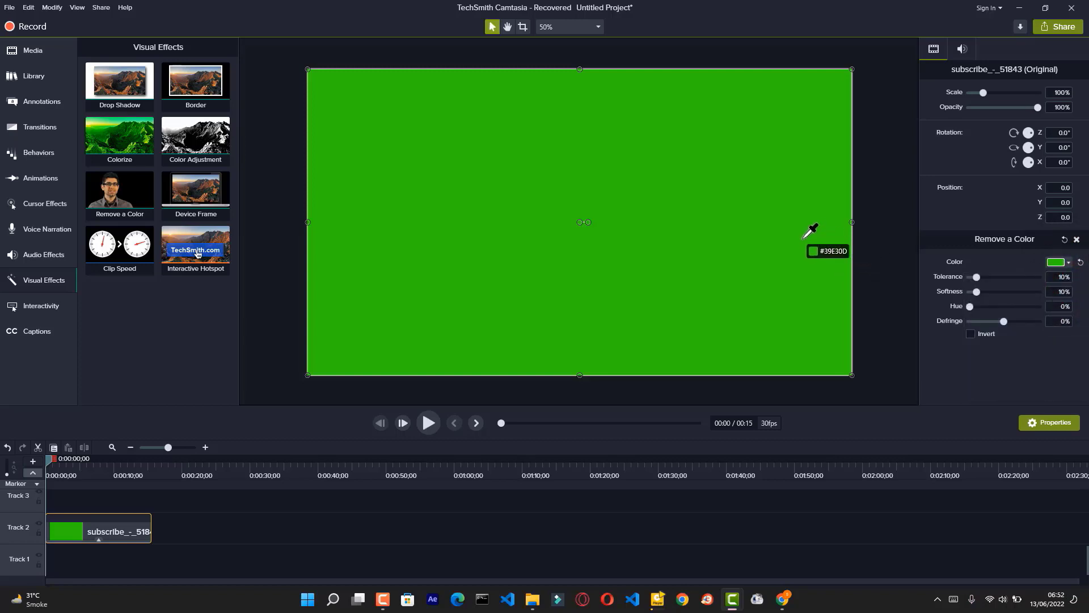
{"action": "left_click", "coordinate": [789, 202]}
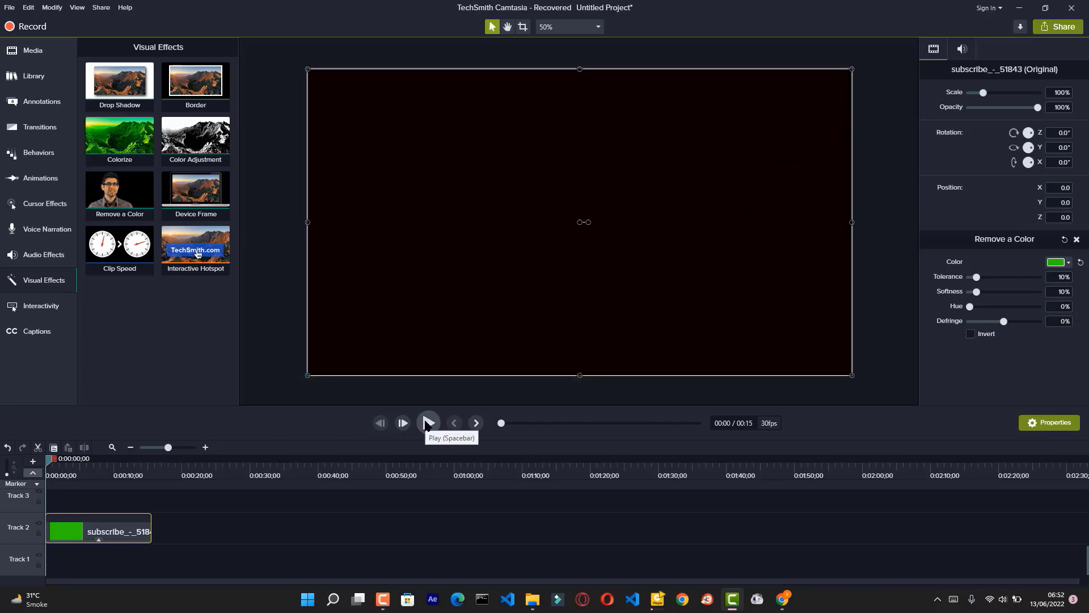
Play back the subscribe clip to preview the keyed result and redo the green color removal
{"action": "left_click", "coordinate": [428, 423]}
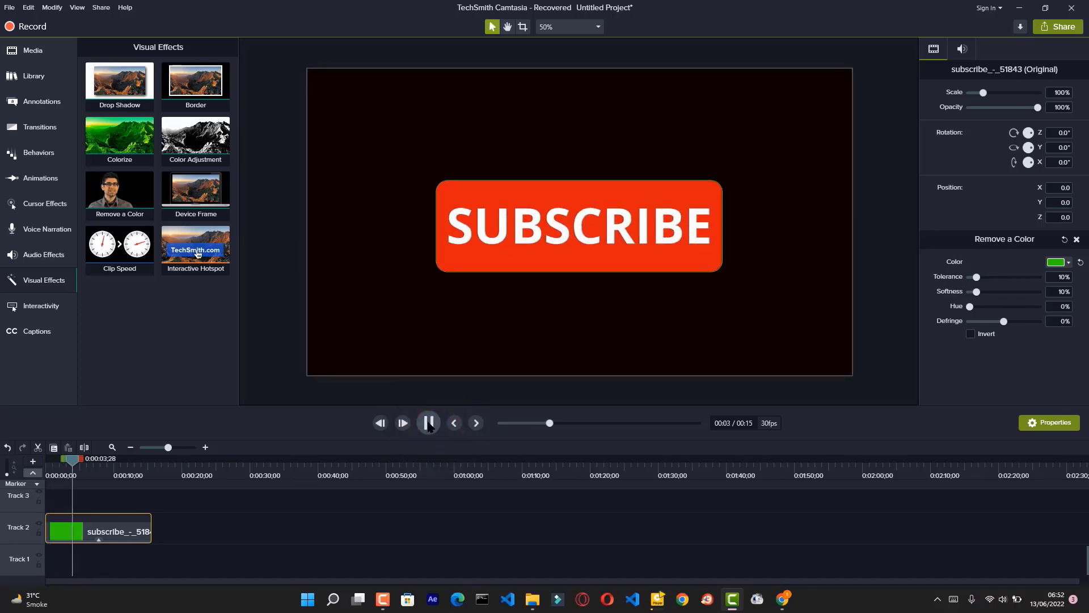
{"action": "left_click", "coordinate": [429, 423]}
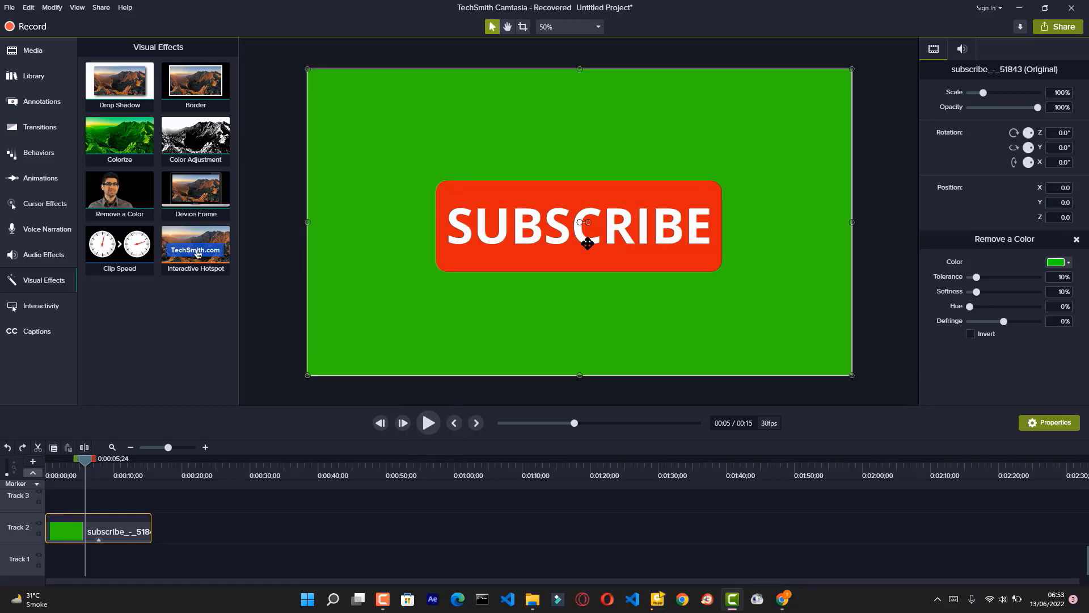
{"action": "key", "text": "ctrl+y"}
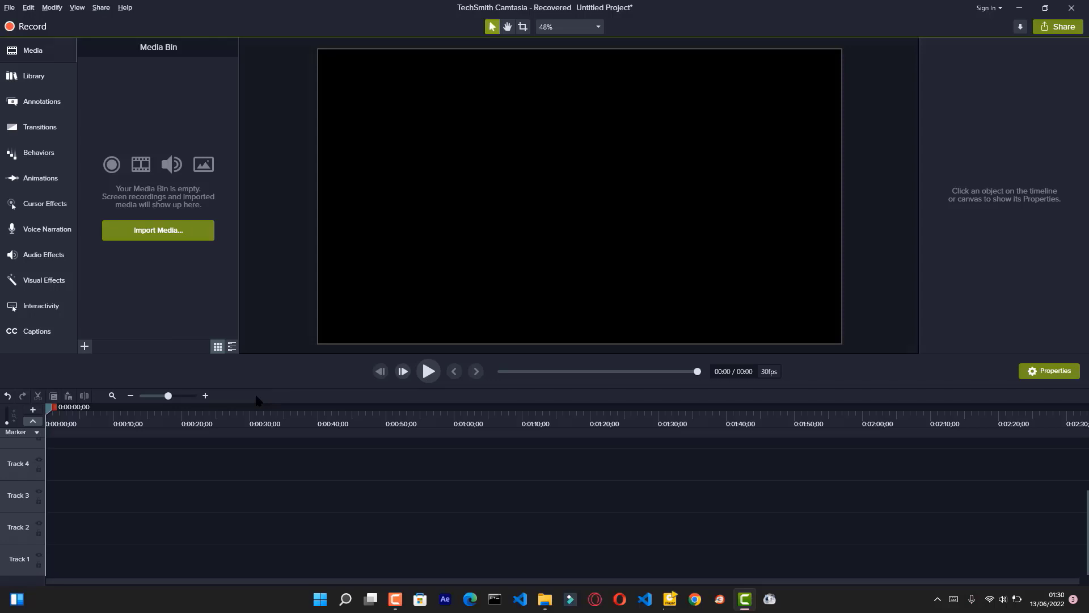
Add a solid white rectangle shape at the start of Track 2 and extend its clip to about 23 seconds
{"action": "left_click", "coordinate": [35, 103]}
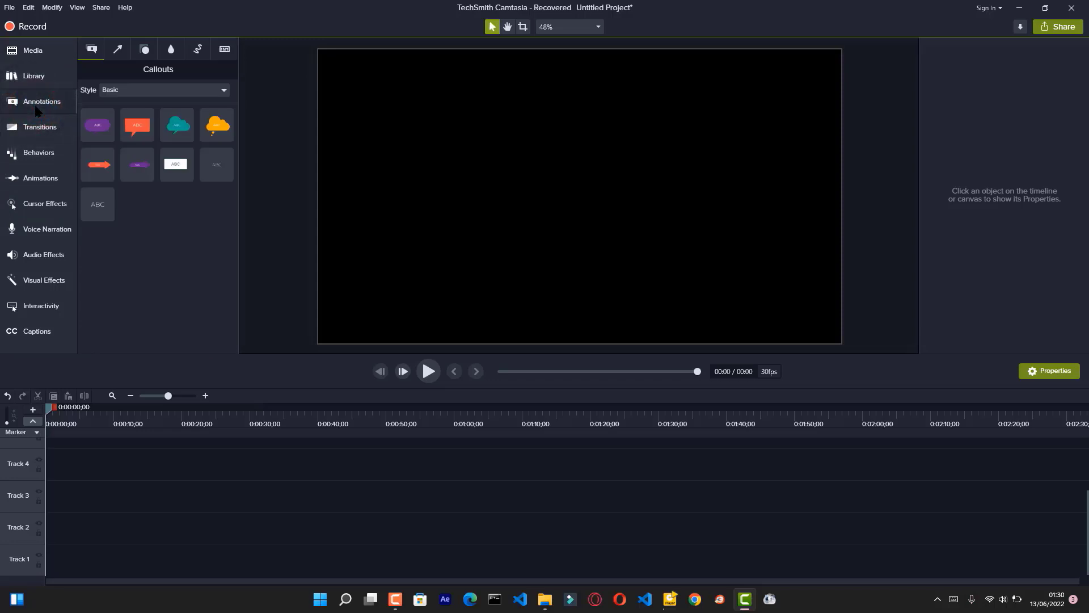
{"action": "left_click", "coordinate": [142, 48]}
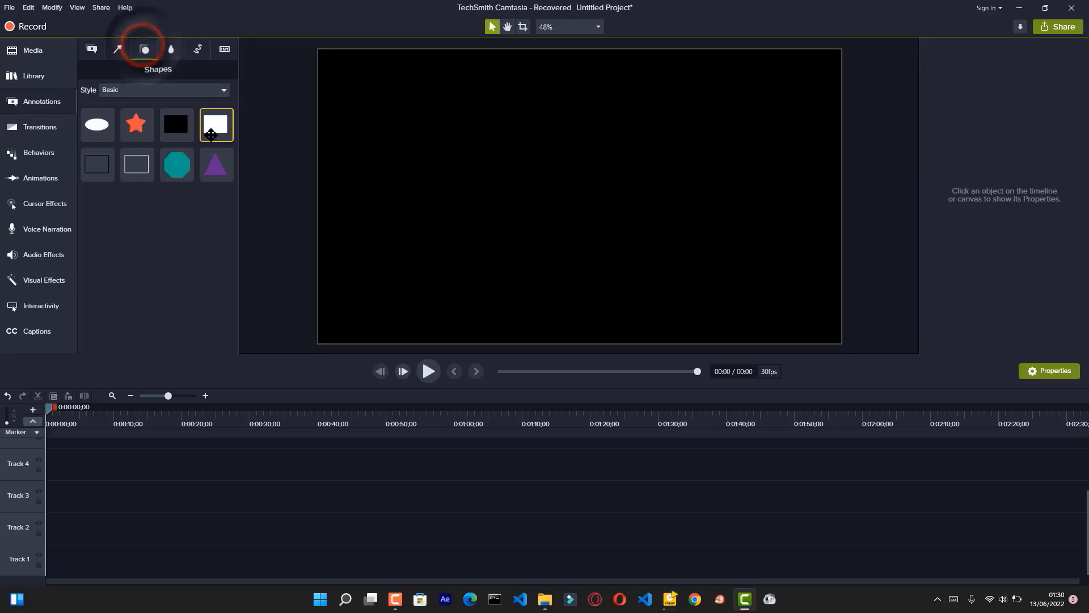
{"action": "left_click_drag", "start_coordinate": [211, 134], "coordinate": [77, 530]}
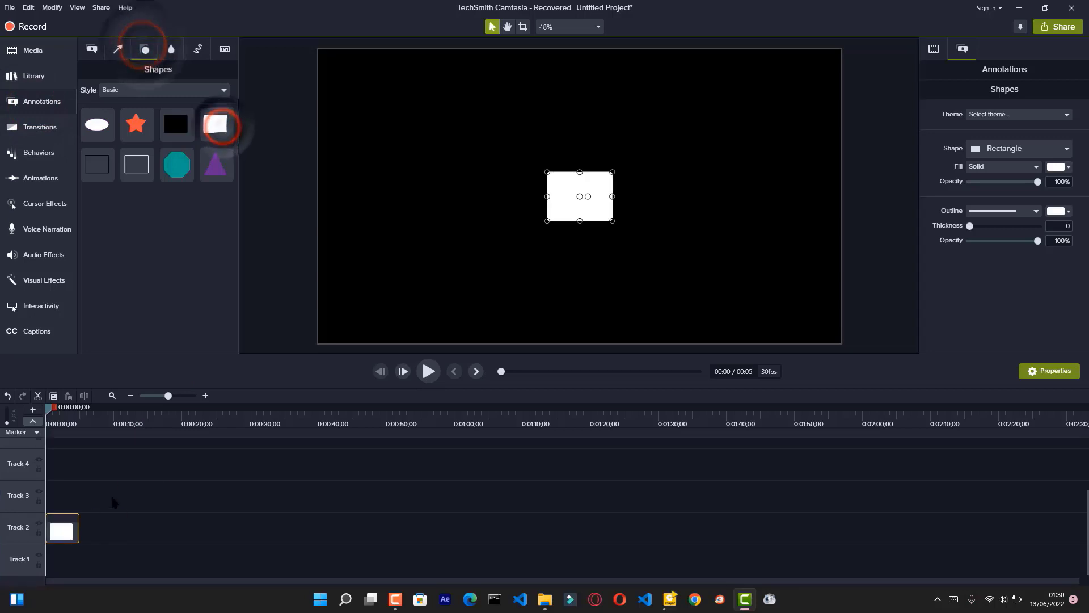
{"action": "left_click", "coordinate": [139, 536]}
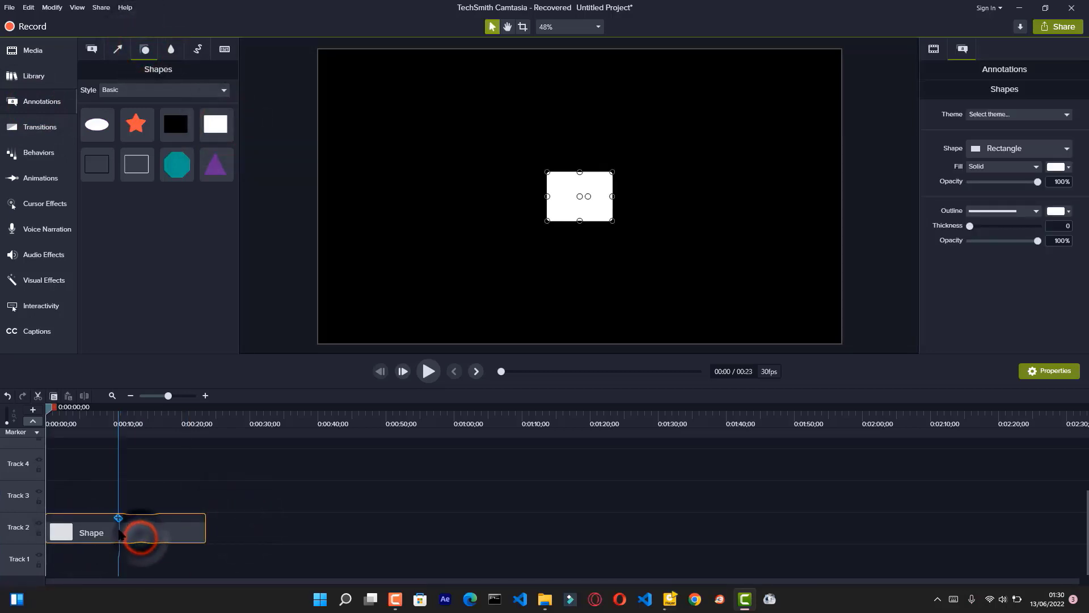
{"action": "left_click", "coordinate": [170, 493]}
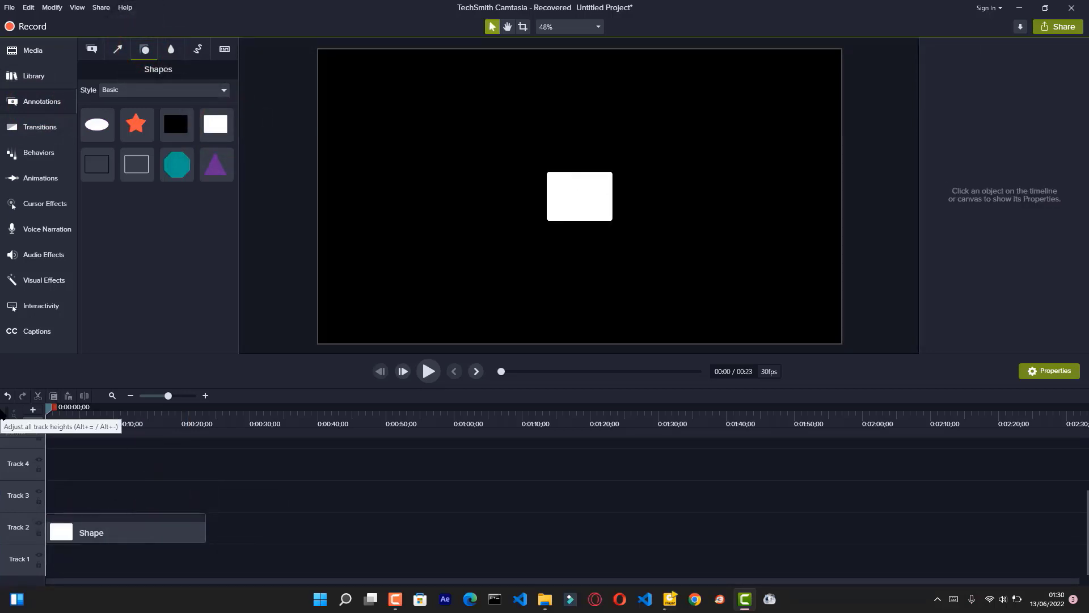
Scale the white rectangle to about 141.6% and reshape it into a wide, shallow bar slightly off the canvas center
{"action": "left_click", "coordinate": [129, 531]}
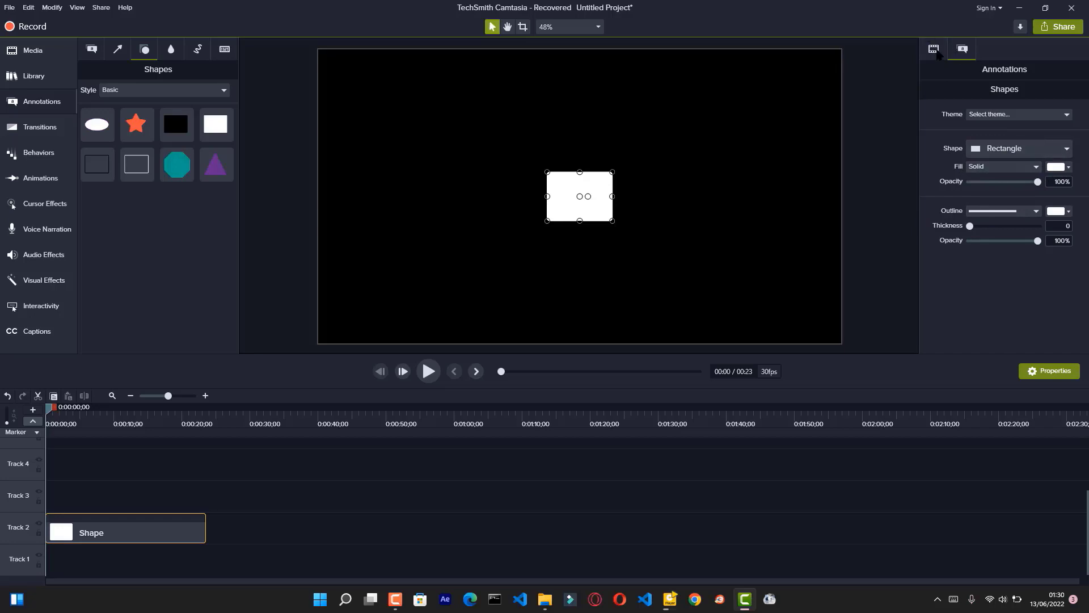
{"action": "left_click", "coordinate": [935, 50]}
{"action": "mouse_move", "coordinate": [983, 93]}
{"action": "left_mouse_down"}
{"action": "mouse_move", "coordinate": [1001, 94]}
{"action": "mouse_move", "coordinate": [989, 93]}
{"action": "left_mouse_up"}
{"action": "left_click", "coordinate": [736, 260]}
{"action": "left_click", "coordinate": [579, 197]}
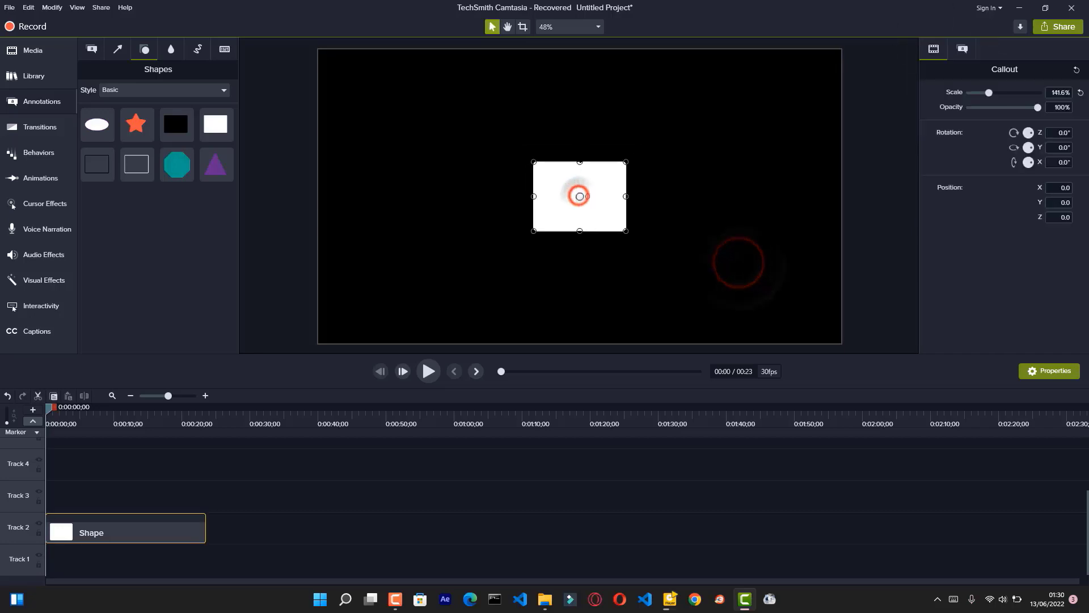
{"action": "left_click_drag", "start_coordinate": [580, 162], "coordinate": [692, 204]}
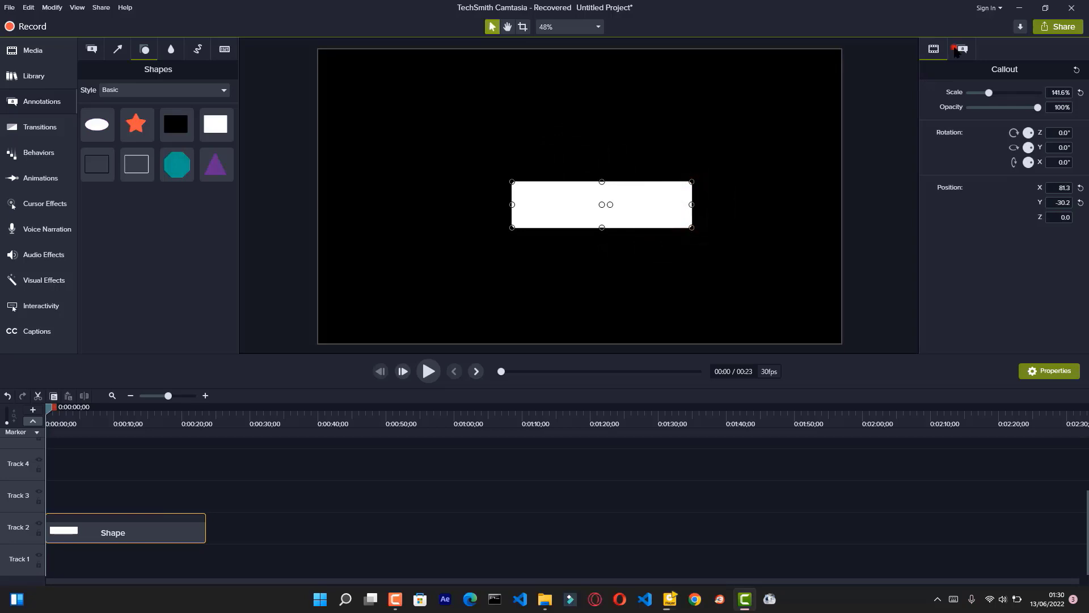
{"action": "left_click", "coordinate": [958, 50]}
{"action": "left_click", "coordinate": [585, 302]}
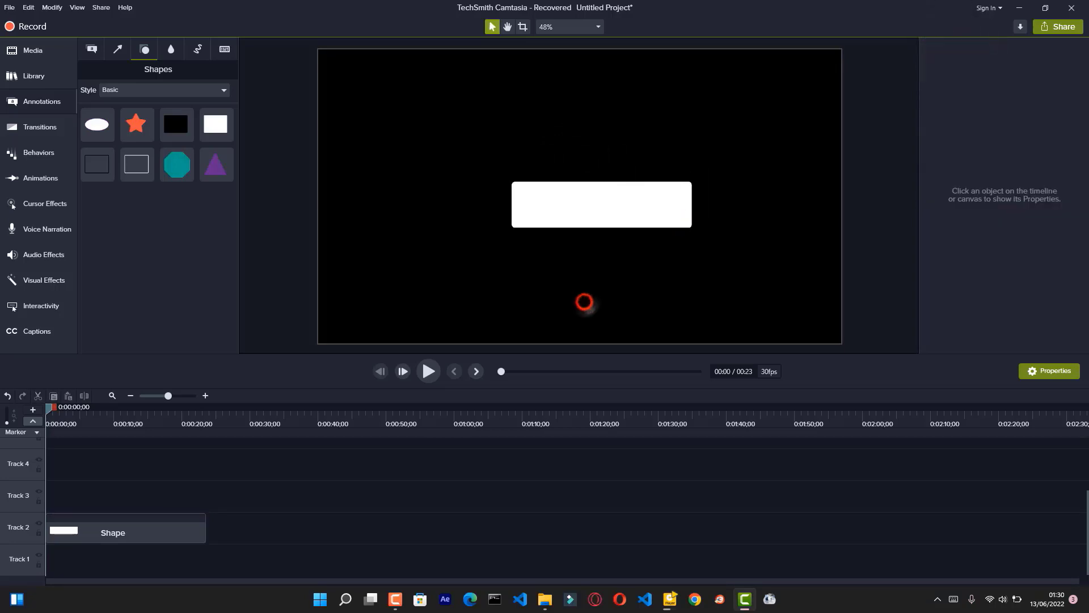
{"action": "left_click", "coordinate": [590, 215]}
{"action": "left_click", "coordinate": [185, 445]}
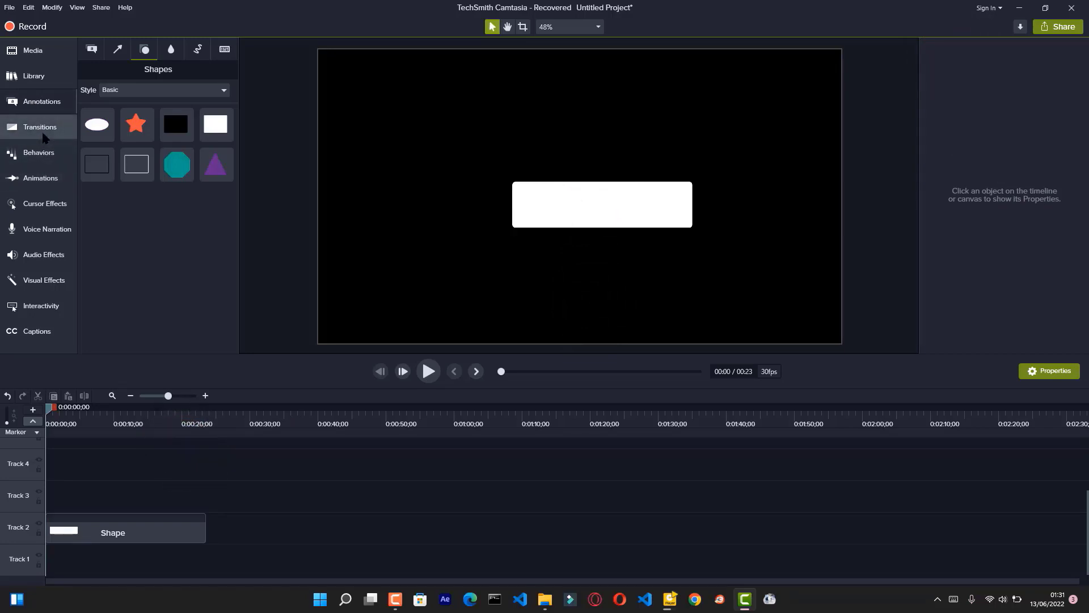
Add the plain ABC text callout on Track 3, spanning the rectangle's full clip, and set the playhead to about 11 seconds
{"action": "left_click", "coordinate": [91, 49]}
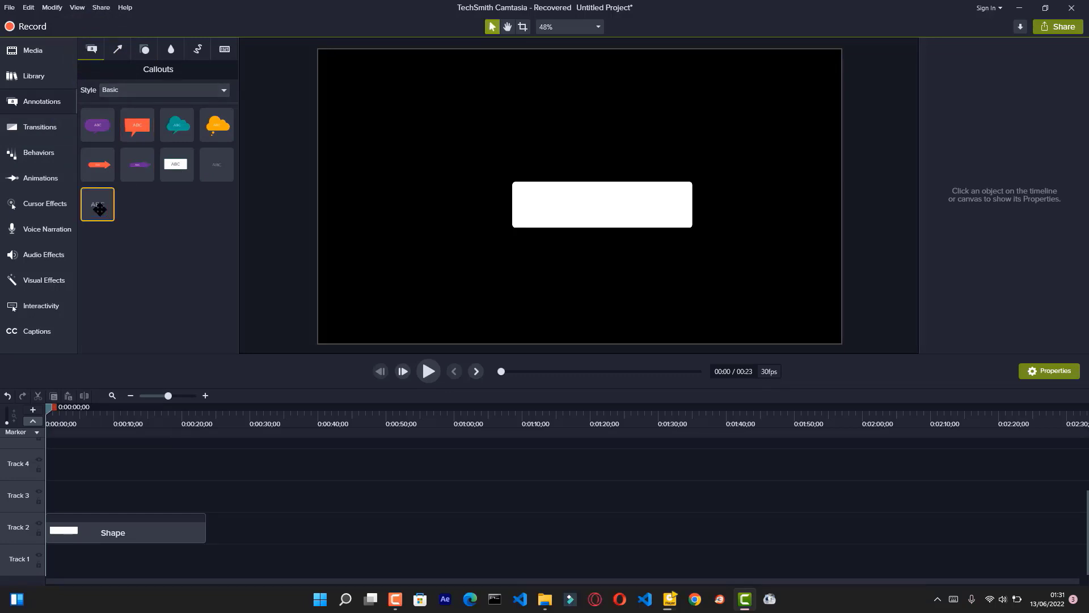
{"action": "left_click_drag", "start_coordinate": [104, 206], "coordinate": [205, 494]}
{"action": "left_click", "coordinate": [122, 423]}
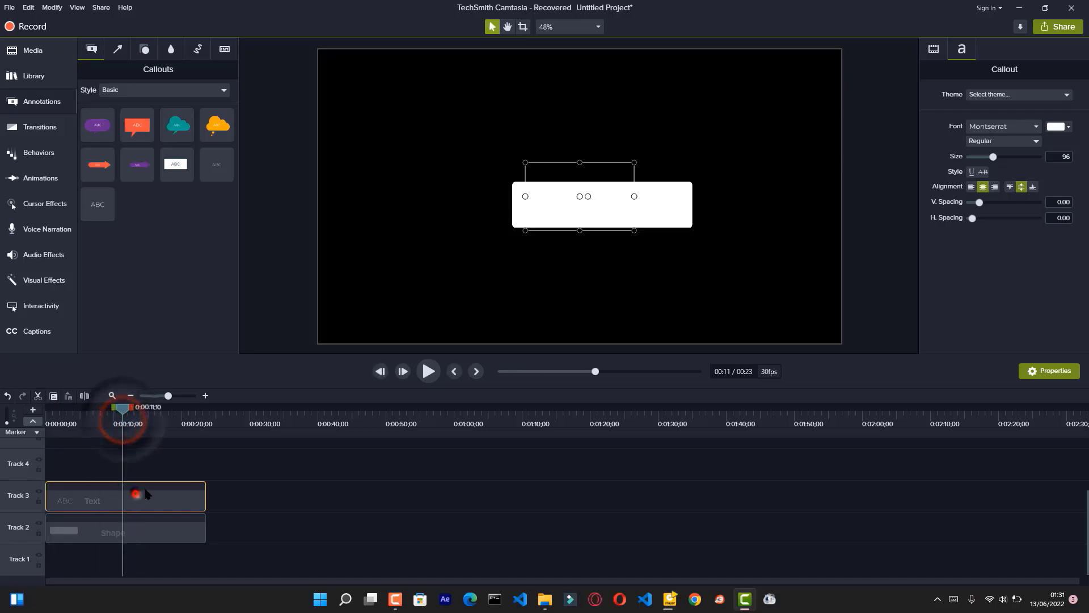
Change the ABC text's font color to red and shift the text toward the white bar's left end
{"action": "left_click", "coordinate": [137, 493]}
{"action": "left_click", "coordinate": [569, 206]}
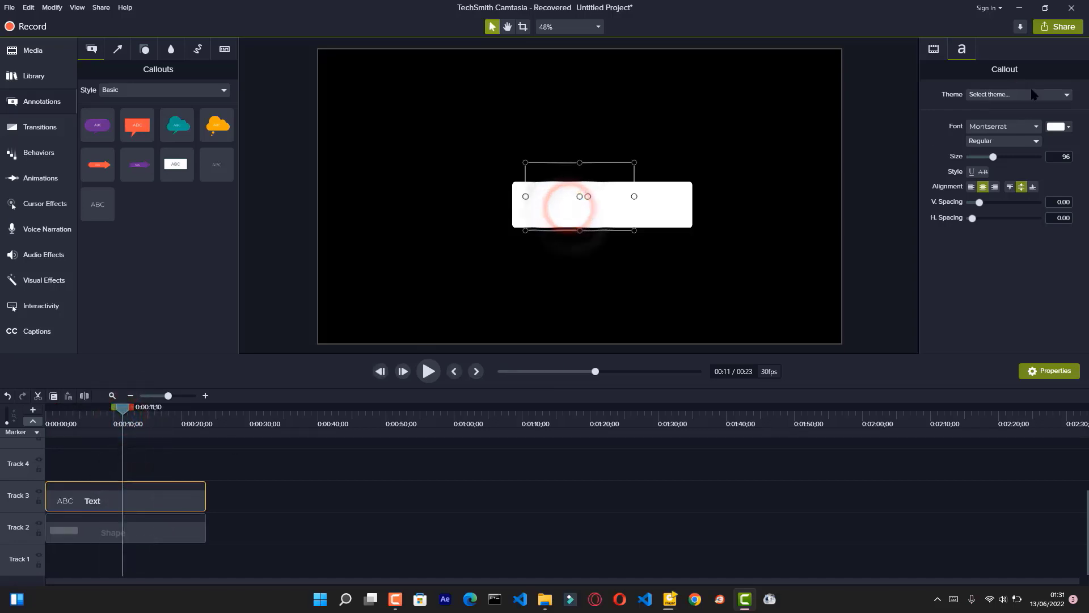
{"action": "left_click", "coordinate": [1057, 126]}
{"action": "left_click", "coordinate": [1043, 181]}
{"action": "left_click", "coordinate": [725, 170]}
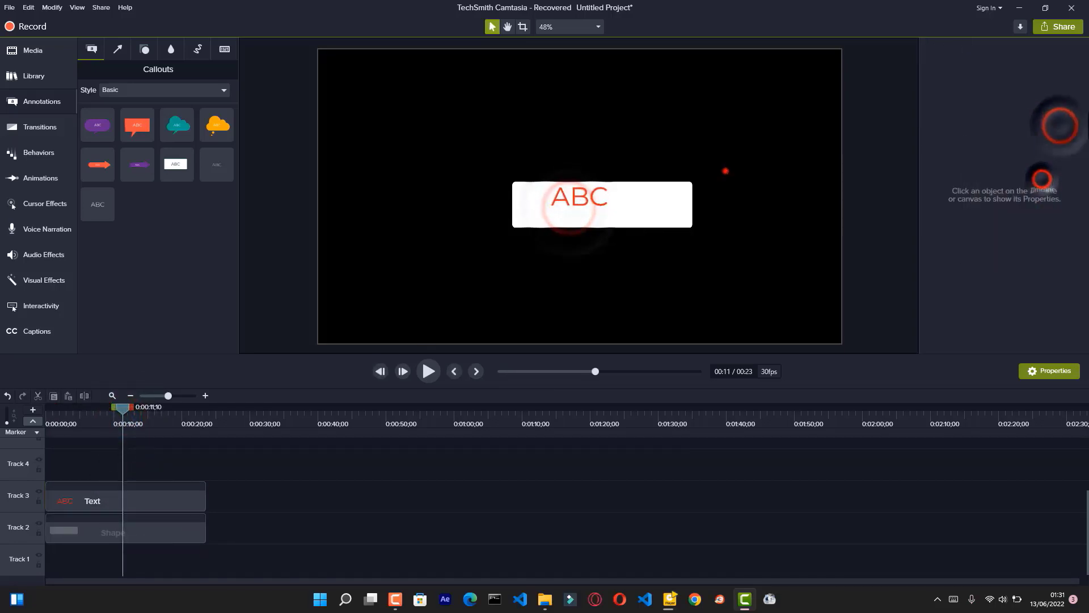
{"action": "left_click", "coordinate": [566, 195]}
{"action": "left_click", "coordinate": [793, 177]}
Change the rectangle's solid fill from white to blue (#0E23ED)
{"action": "left_click", "coordinate": [617, 202]}
{"action": "left_click", "coordinate": [1056, 167]}
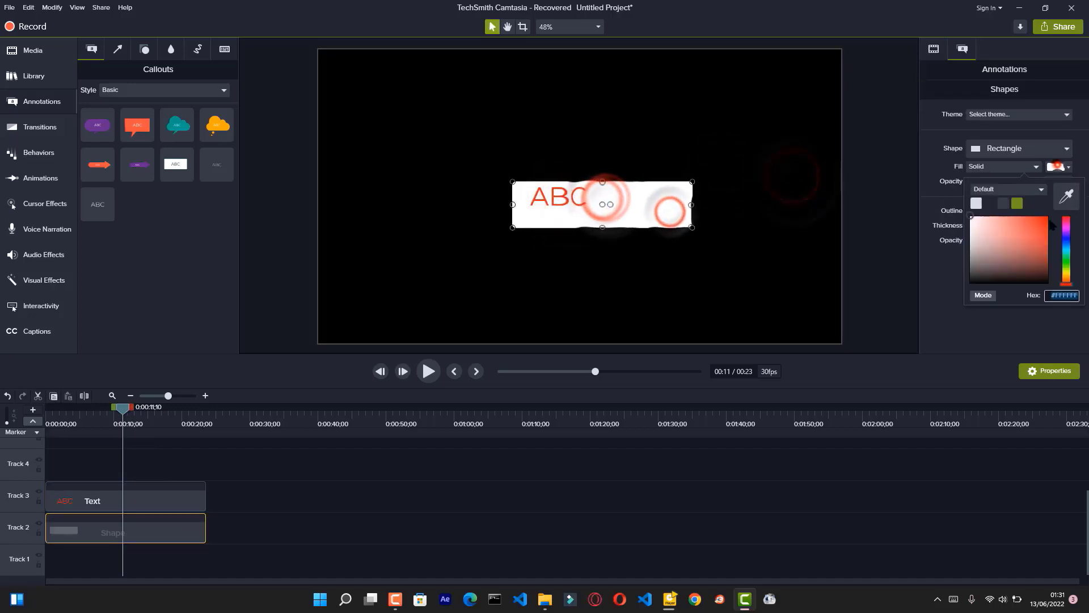
{"action": "left_click", "coordinate": [1066, 241]}
{"action": "left_click", "coordinate": [843, 231]}
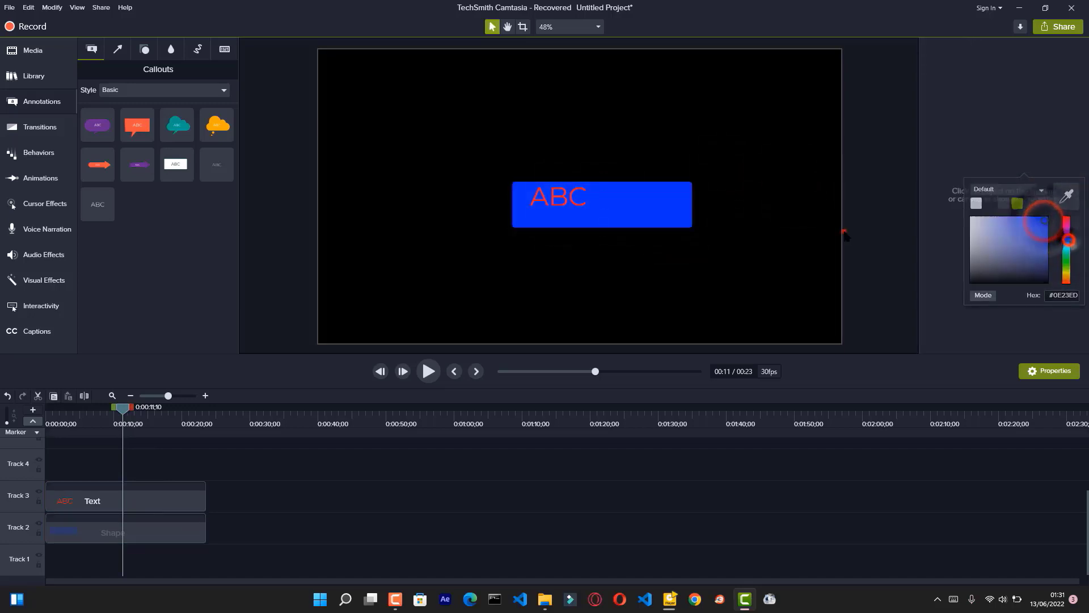
Change the ABC text's font color from red to near-white (#F1ECEC)
{"action": "left_click", "coordinate": [562, 196]}
{"action": "left_click", "coordinate": [1056, 126]}
{"action": "left_click", "coordinate": [971, 177]}
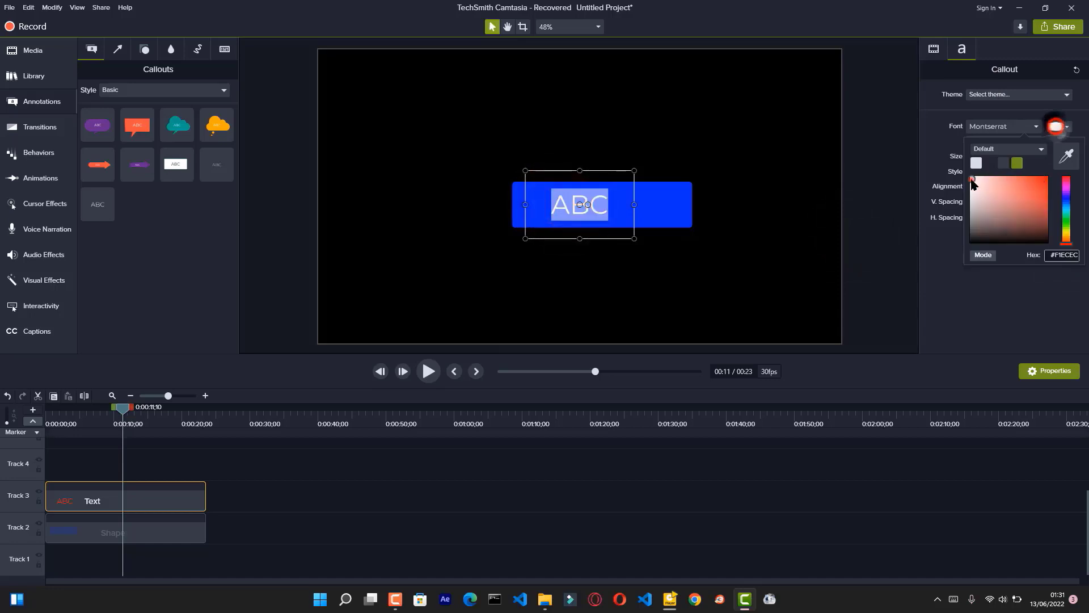
{"action": "left_click", "coordinate": [735, 194]}
Replace the ABC text with LIKE THIS VIDEO and widen its box so it fits on one line inside the blue bar
{"action": "double_click", "coordinate": [614, 200]}
{"action": "type", "text": "LIKE"}
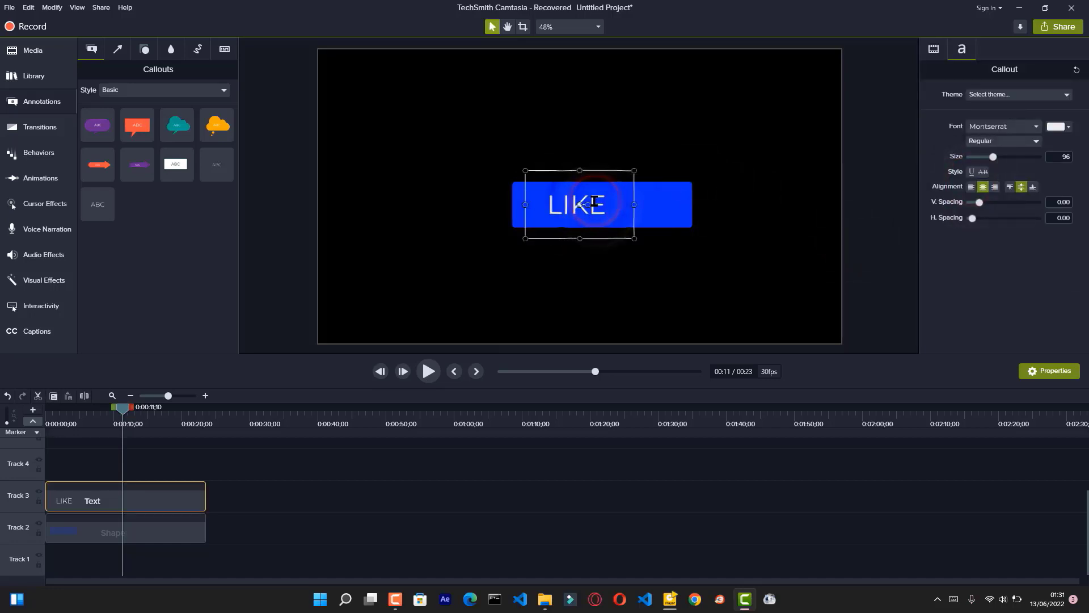
{"action": "type", "text": " THIS VIDEO"}
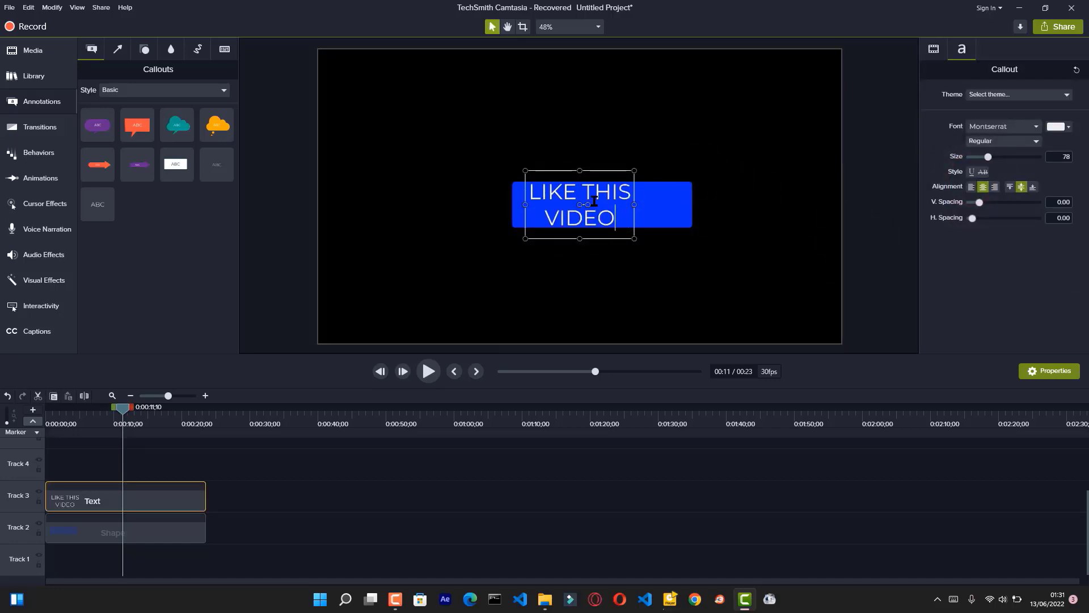
{"action": "mouse_move", "coordinate": [635, 204]}
{"action": "left_mouse_down"}
{"action": "mouse_move", "coordinate": [778, 205]}
{"action": "mouse_move", "coordinate": [770, 237]}
{"action": "mouse_move", "coordinate": [693, 205]}
{"action": "mouse_move", "coordinate": [628, 211]}
{"action": "left_mouse_up"}
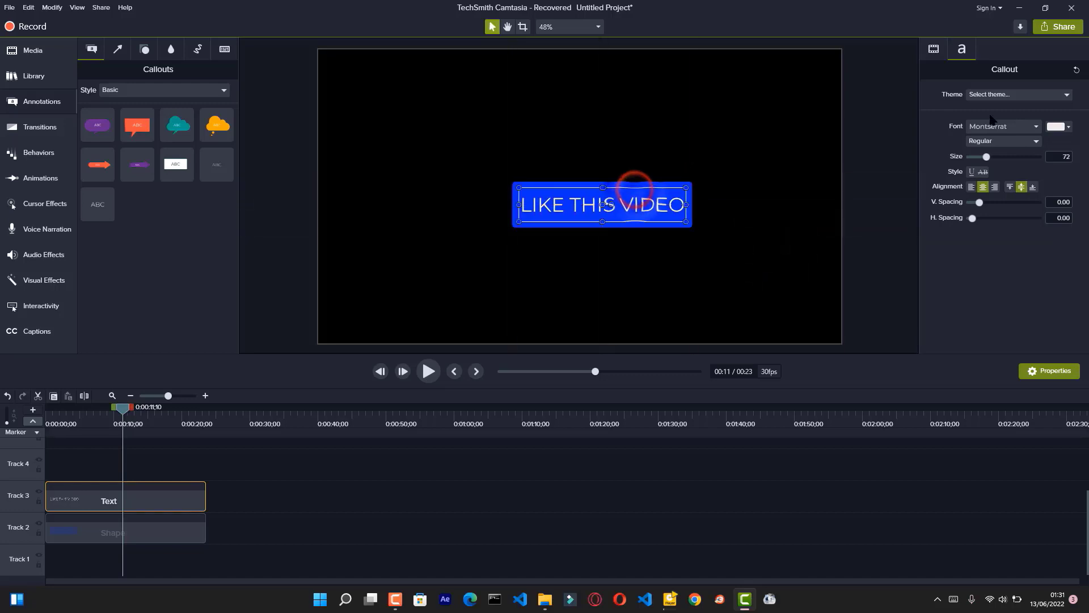
Set the LIKE THIS VIDEO text to a bold font style and preview the project from the start of the timeline
{"action": "left_click", "coordinate": [1011, 146]}
{"action": "left_click", "coordinate": [990, 152]}
{"action": "left_click", "coordinate": [730, 231]}
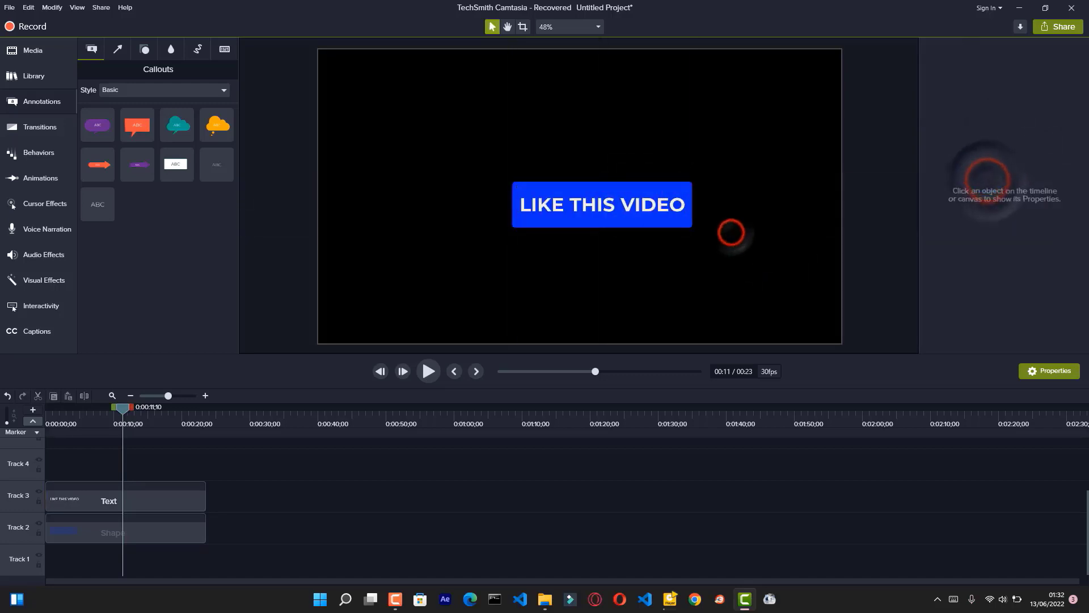
{"action": "left_click_drag", "start_coordinate": [117, 410], "coordinate": [46, 411]}
{"action": "key", "text": "space"}
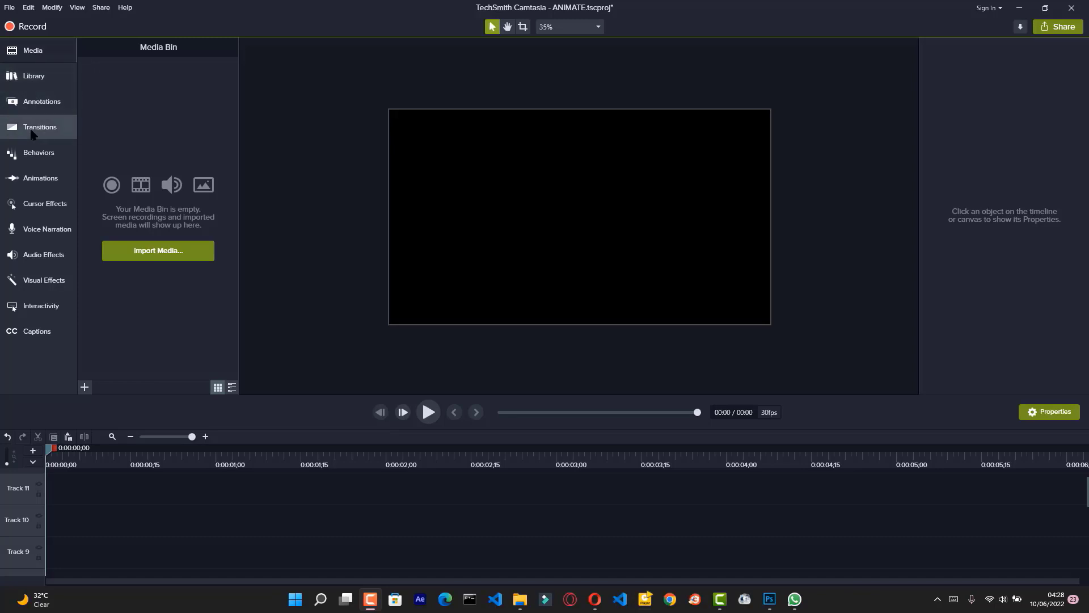
In the ANIMATE project, add the white ABC text rectangle callout at the start of the timeline
{"action": "left_click", "coordinate": [35, 108]}
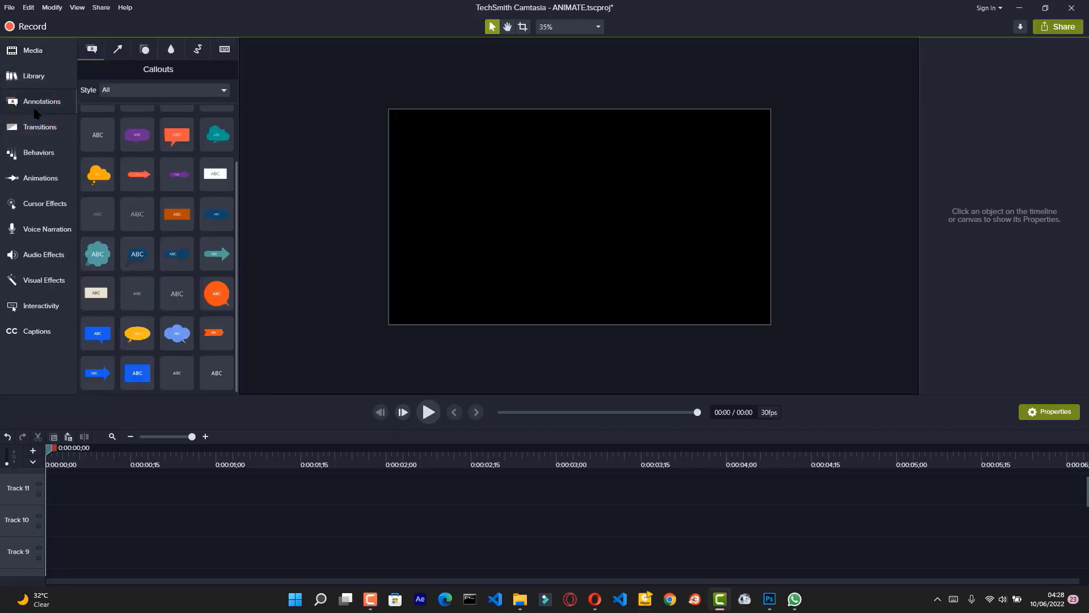
{"action": "left_click", "coordinate": [219, 178]}
{"action": "left_click_drag", "start_coordinate": [206, 216], "coordinate": [46, 542]}
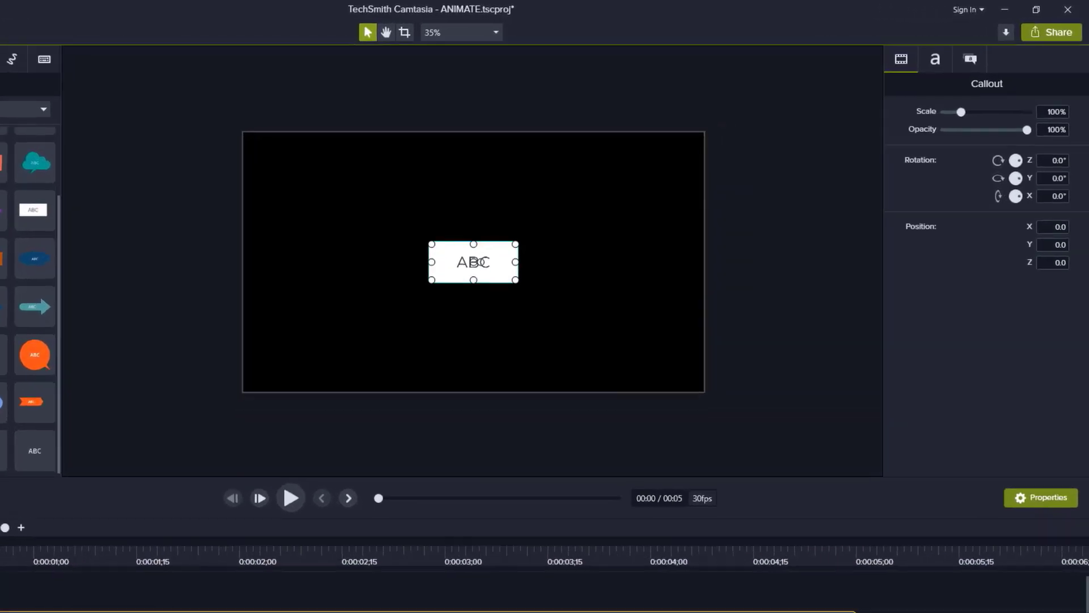
{"action": "left_click", "coordinate": [43, 562]}
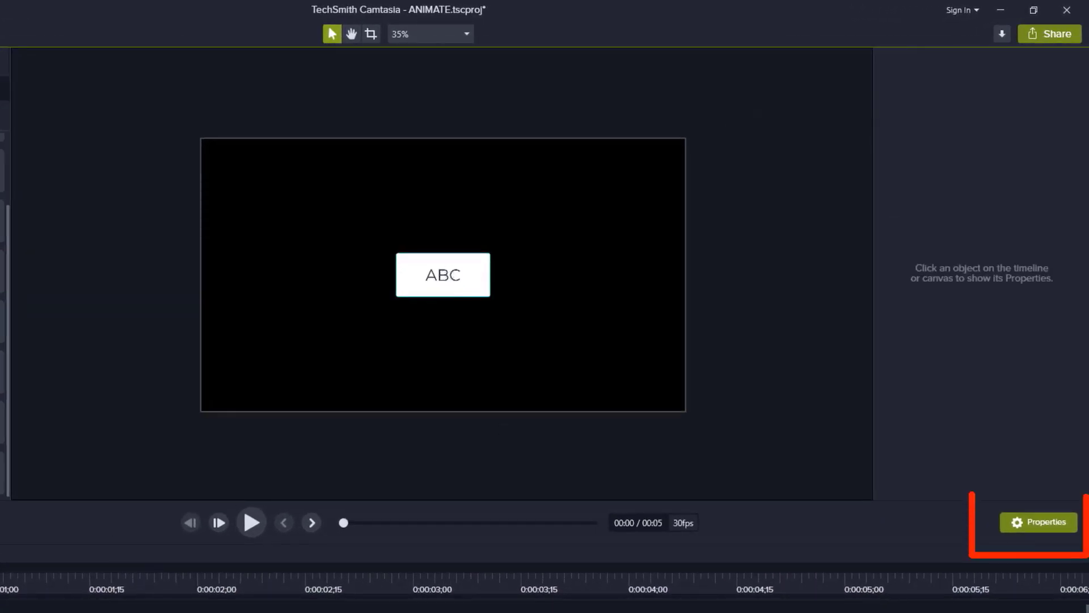
Examine the white callout's visual, text and annotation properties, including the available shape options
{"action": "left_click", "coordinate": [448, 275]}
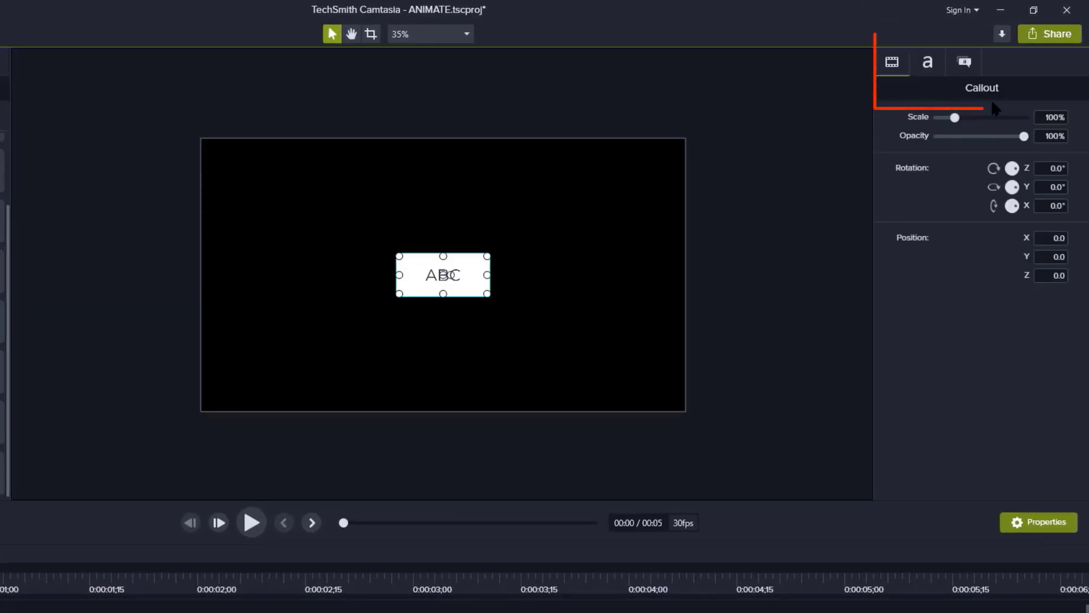
{"action": "left_click", "coordinate": [965, 62]}
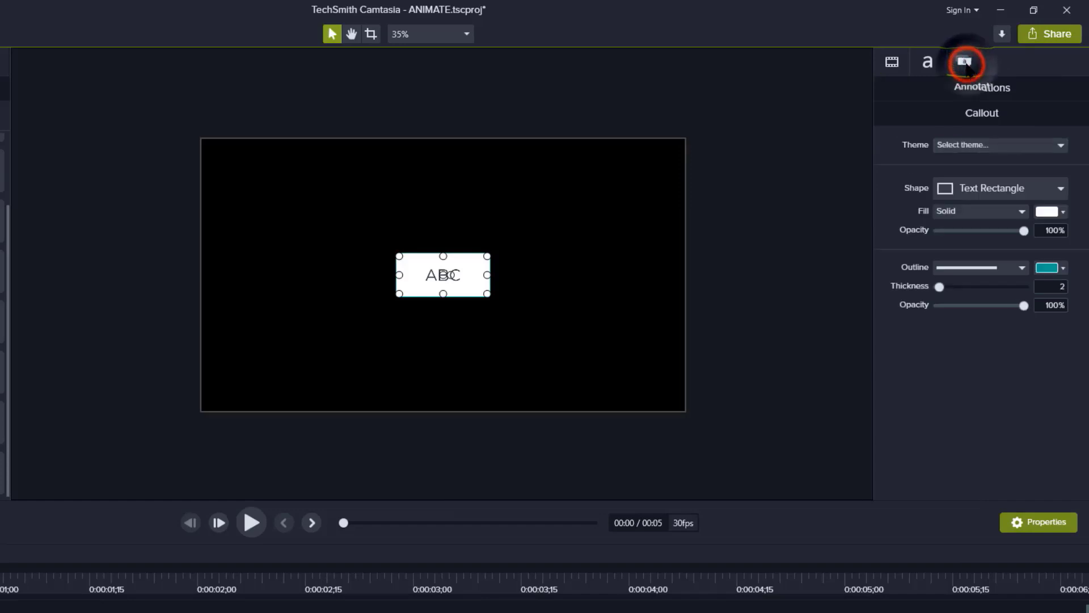
{"action": "left_click", "coordinate": [927, 63]}
{"action": "left_click", "coordinate": [892, 63]}
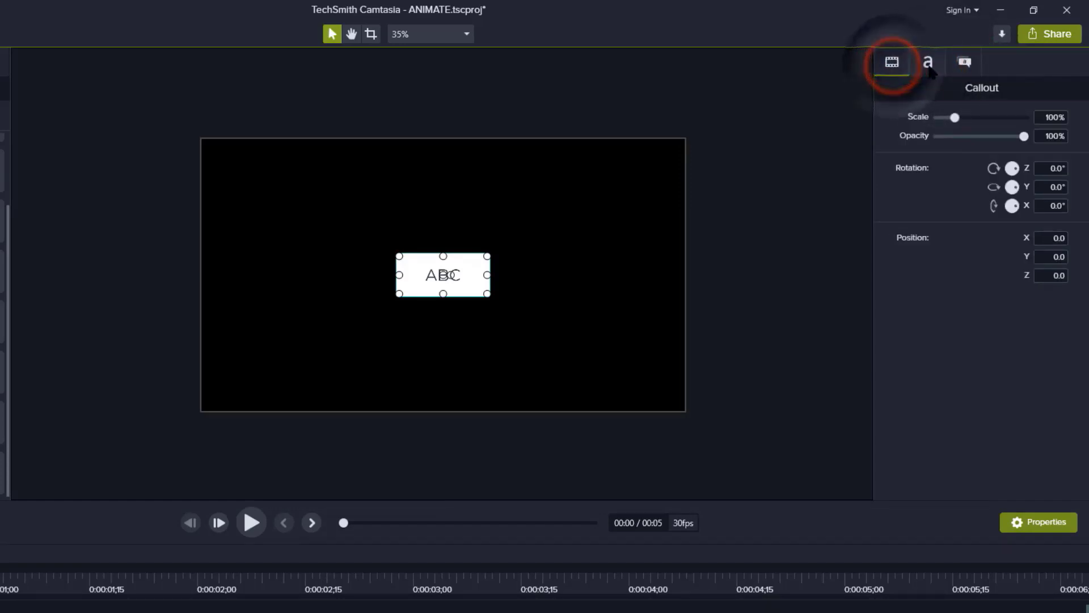
{"action": "left_click", "coordinate": [965, 62]}
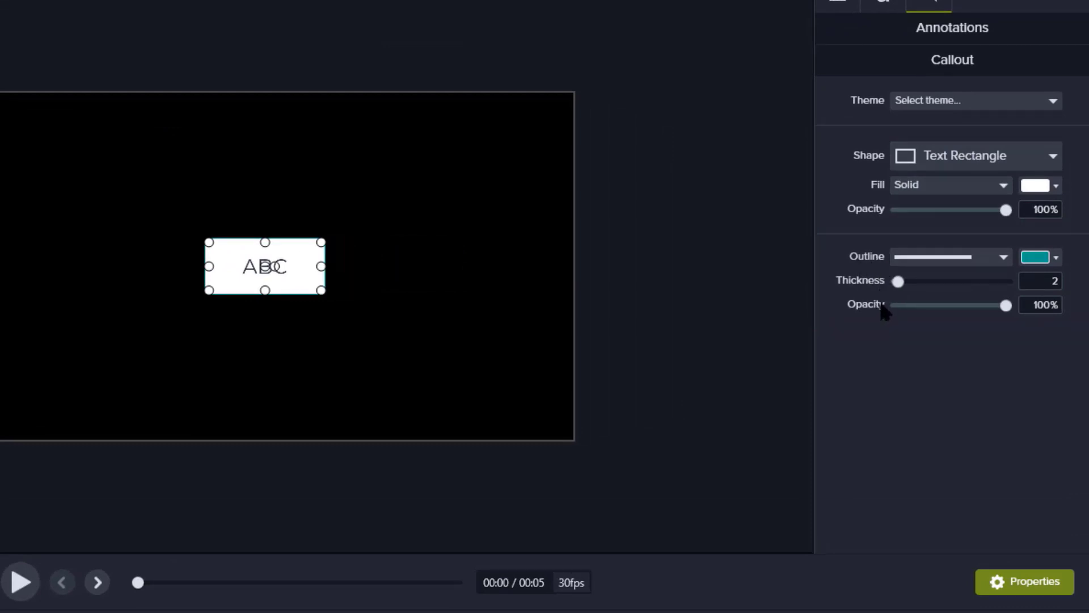
{"action": "left_click", "coordinate": [975, 160]}
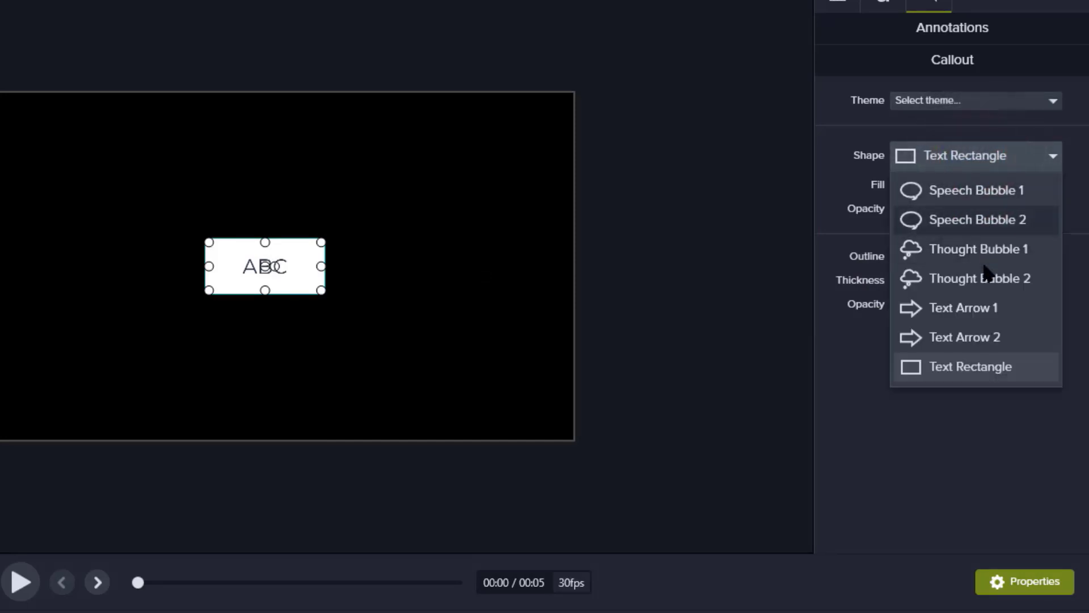
{"action": "left_click", "coordinate": [961, 158]}
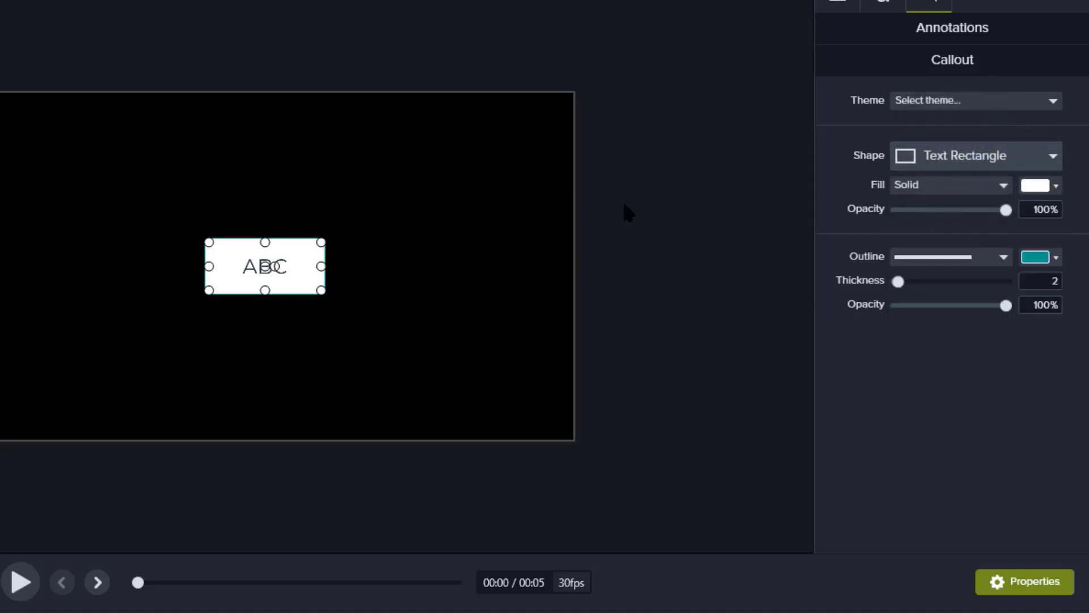
Give the callout a solid red fill (#FB0B0B) at 100% opacity
{"action": "left_click", "coordinate": [998, 187]}
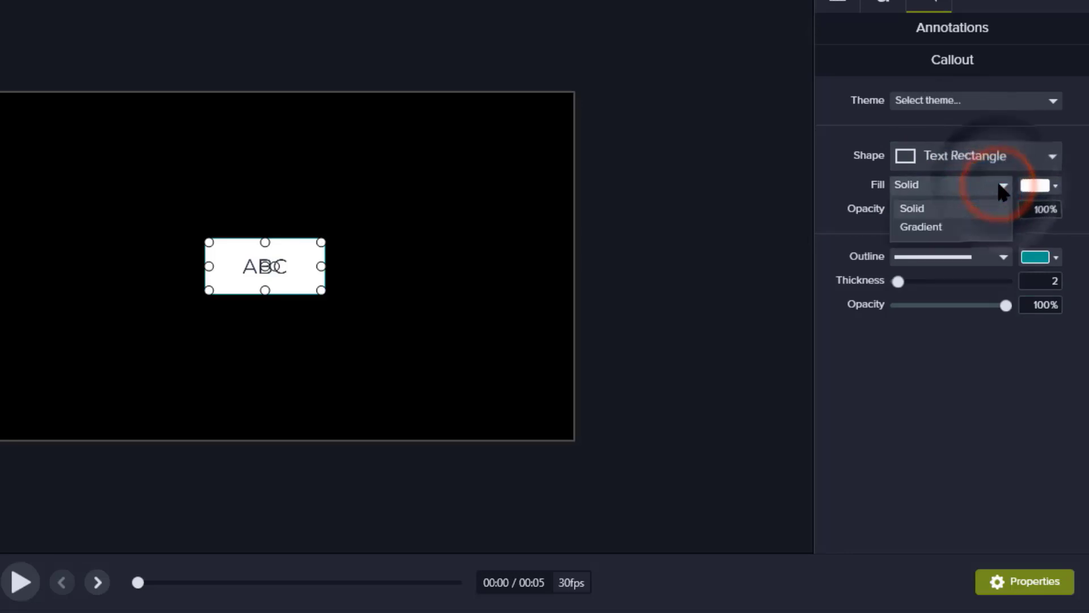
{"action": "left_click", "coordinate": [912, 209]}
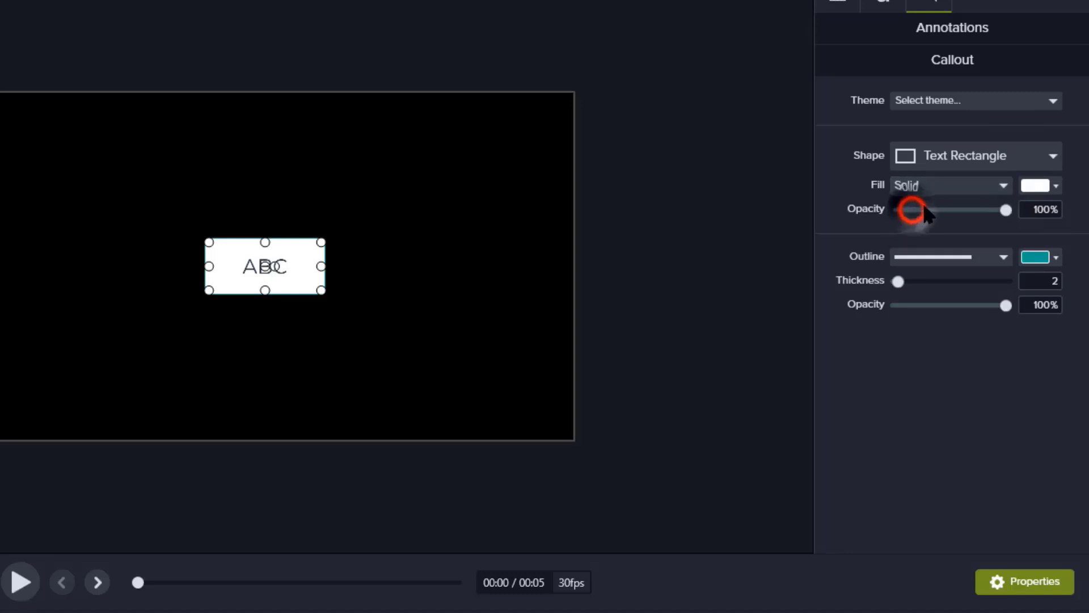
{"action": "left_click", "coordinate": [1034, 185]}
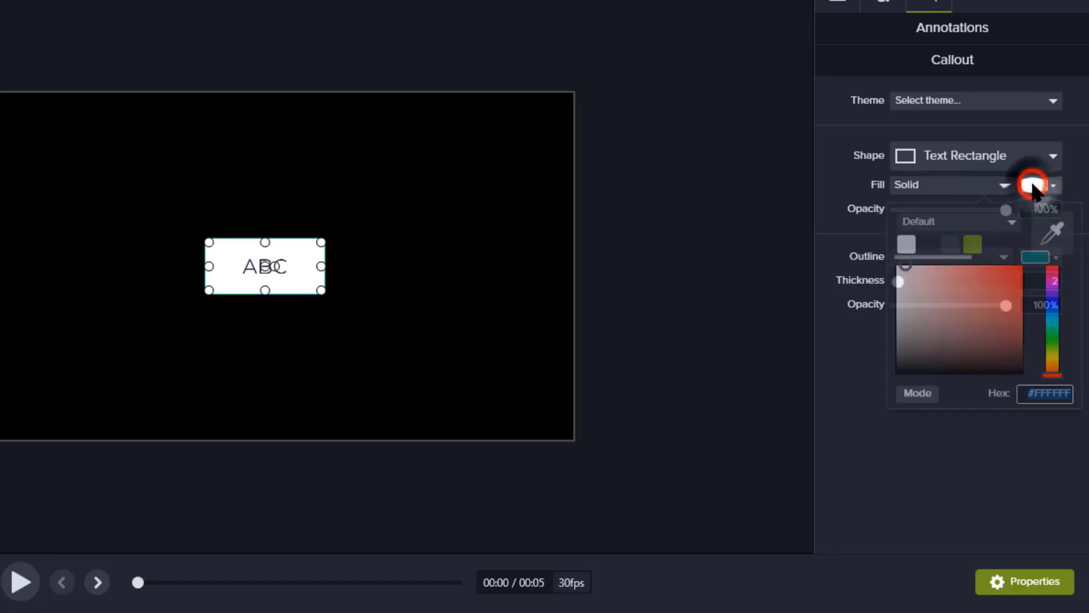
{"action": "left_click", "coordinate": [1019, 266]}
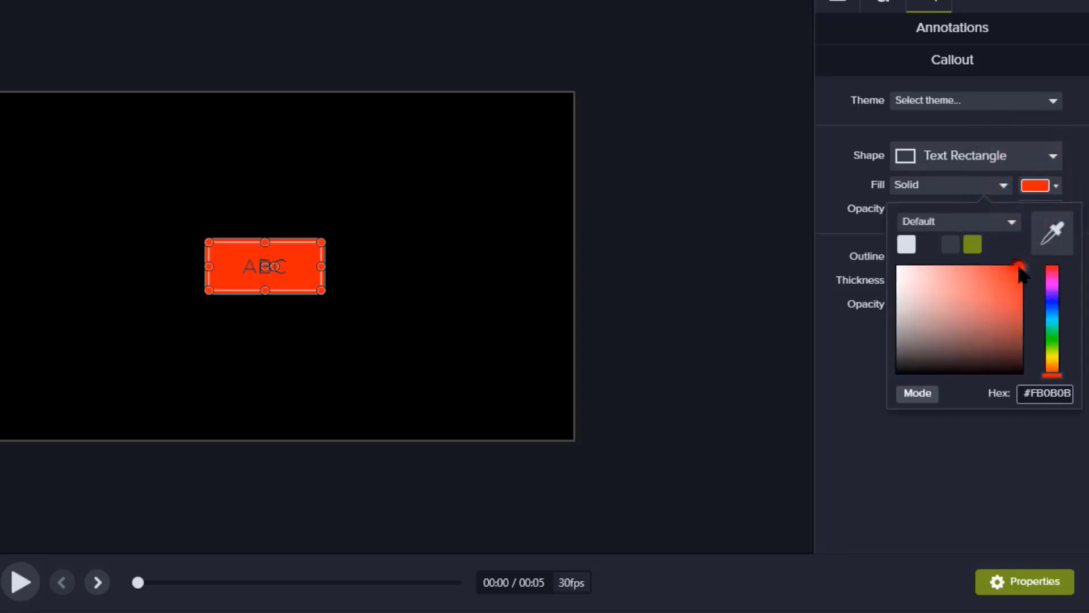
{"action": "left_click", "coordinate": [862, 188]}
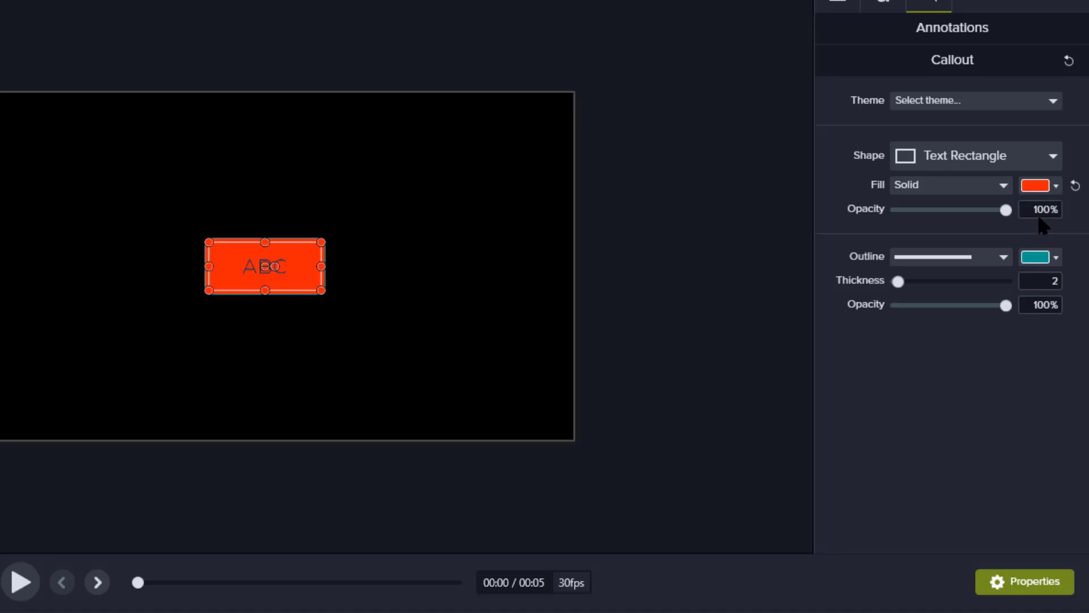
{"action": "left_click_drag", "start_coordinate": [1006, 209], "coordinate": [1061, 208]}
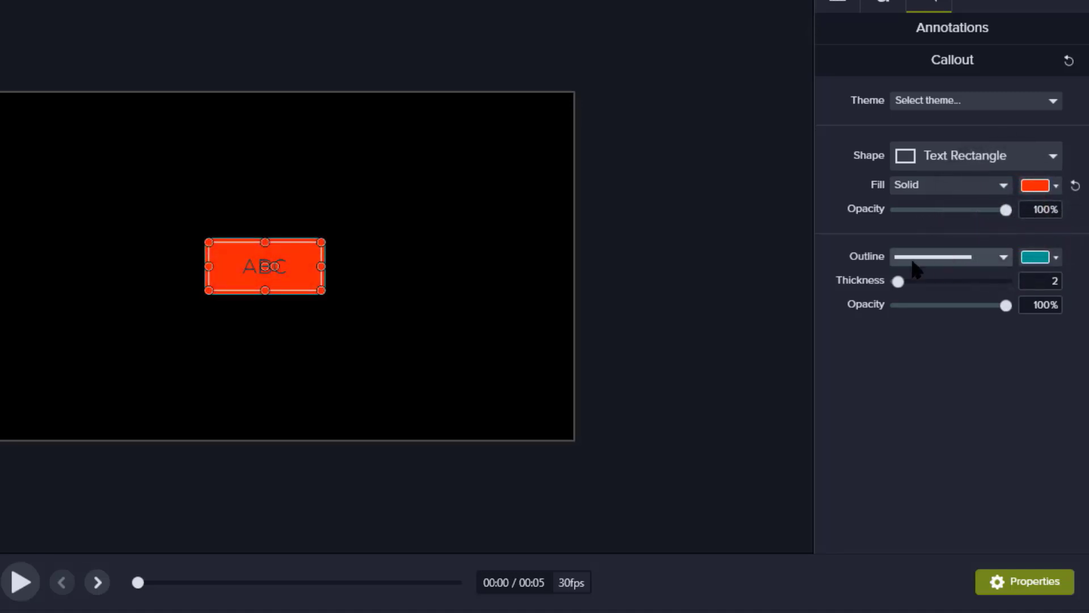
Keep the callout's outline style as a solid line and set its thickness to 0 with 100% opacity
{"action": "left_click", "coordinate": [1002, 257]}
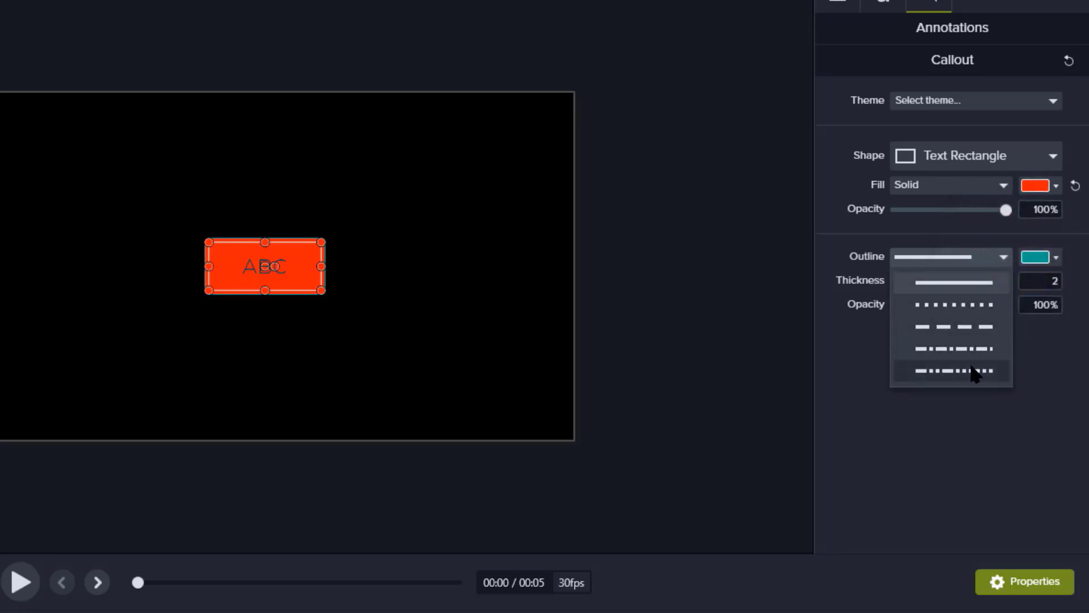
{"action": "left_click", "coordinate": [969, 284]}
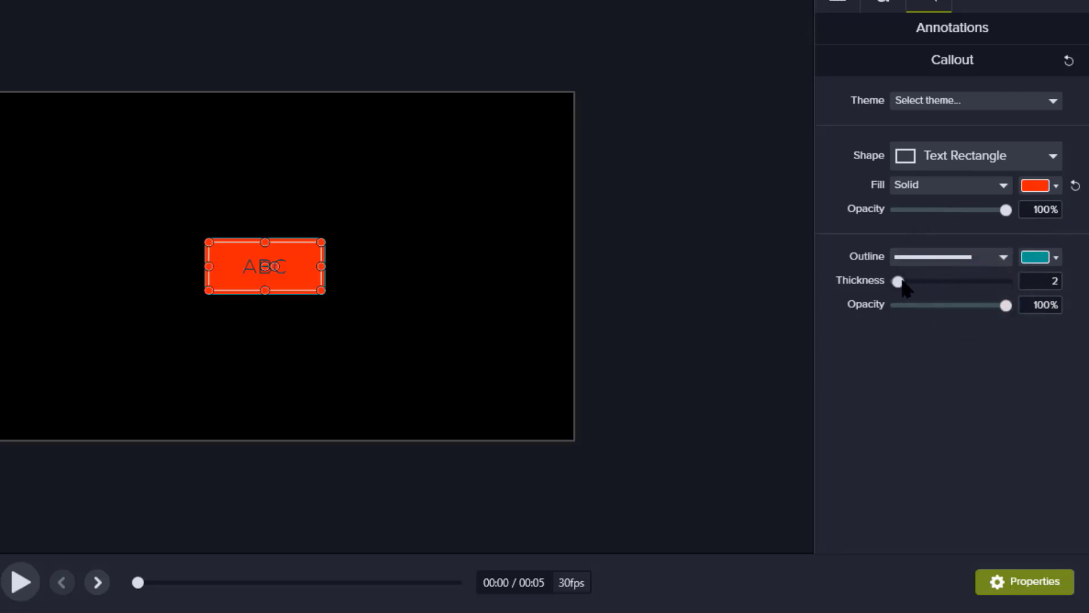
{"action": "mouse_move", "coordinate": [904, 288]}
{"action": "left_mouse_down"}
{"action": "mouse_move", "coordinate": [987, 289]}
{"action": "mouse_move", "coordinate": [892, 297]}
{"action": "left_mouse_up"}
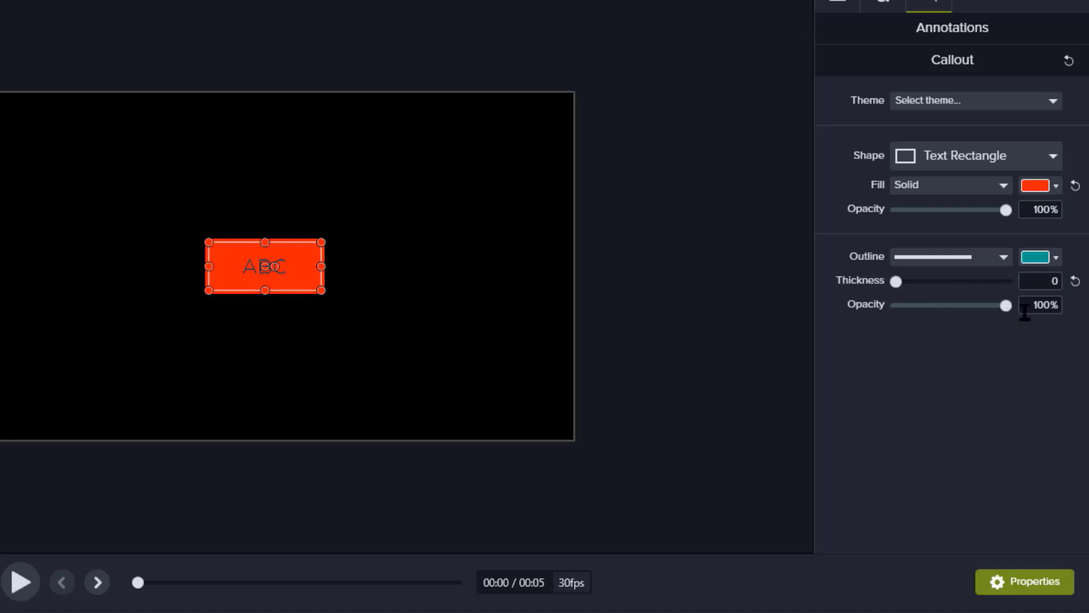
{"action": "left_click_drag", "start_coordinate": [1006, 305], "coordinate": [976, 318]}
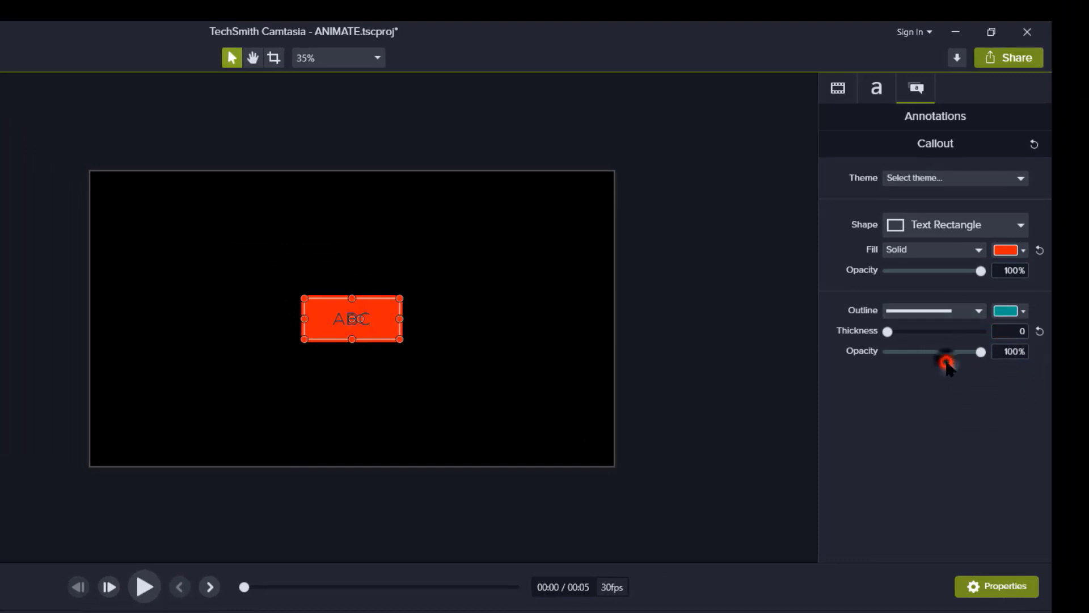
{"action": "left_click", "coordinate": [944, 361]}
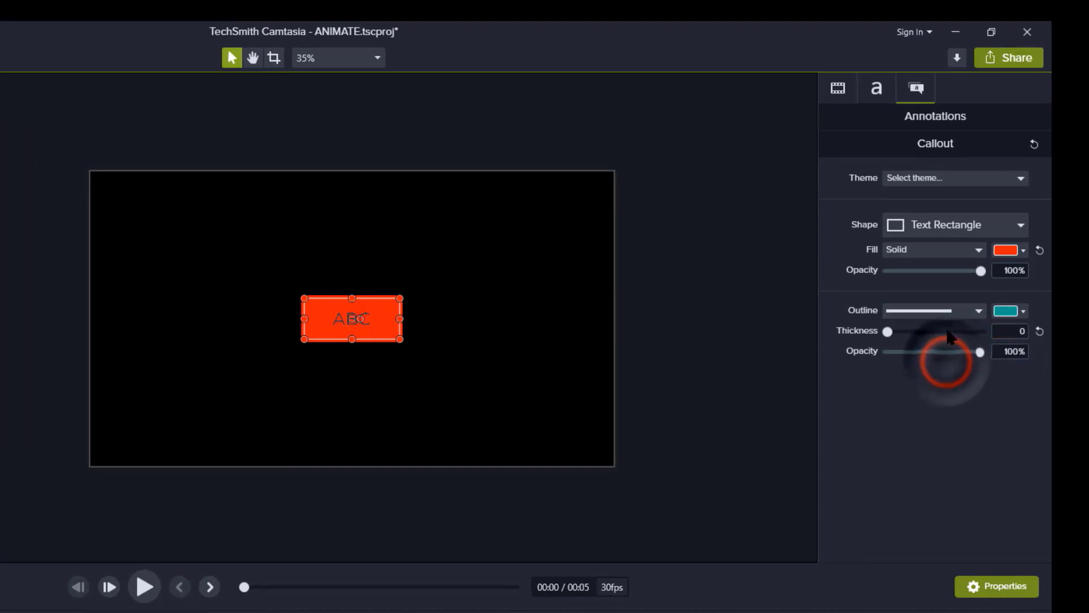
Replace the ABC text in the red callout with SUBSCRIBE
{"action": "left_click", "coordinate": [876, 89]}
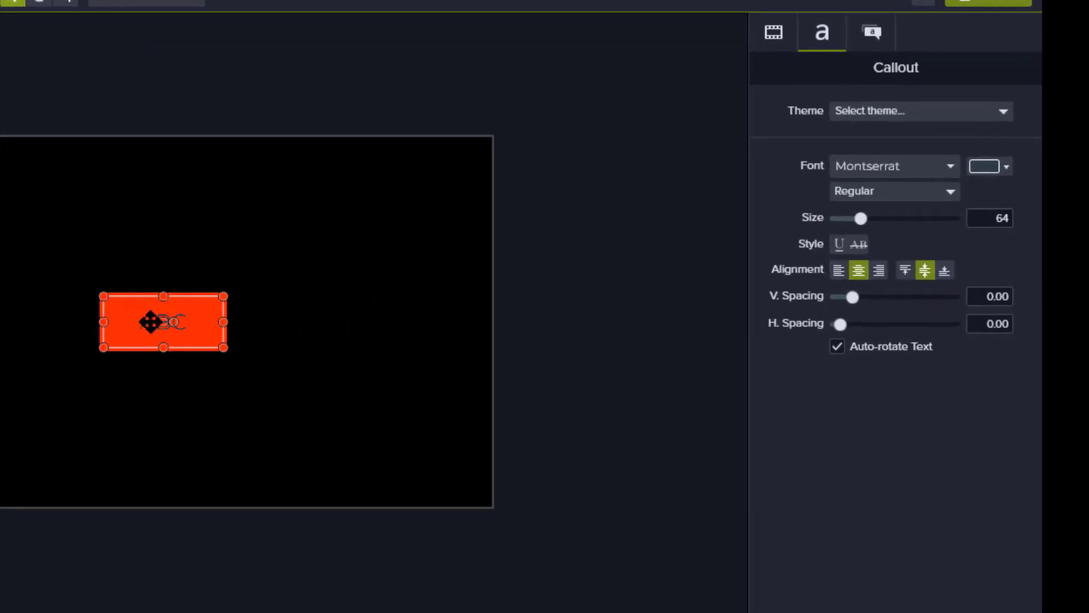
{"action": "double_click", "coordinate": [152, 321]}
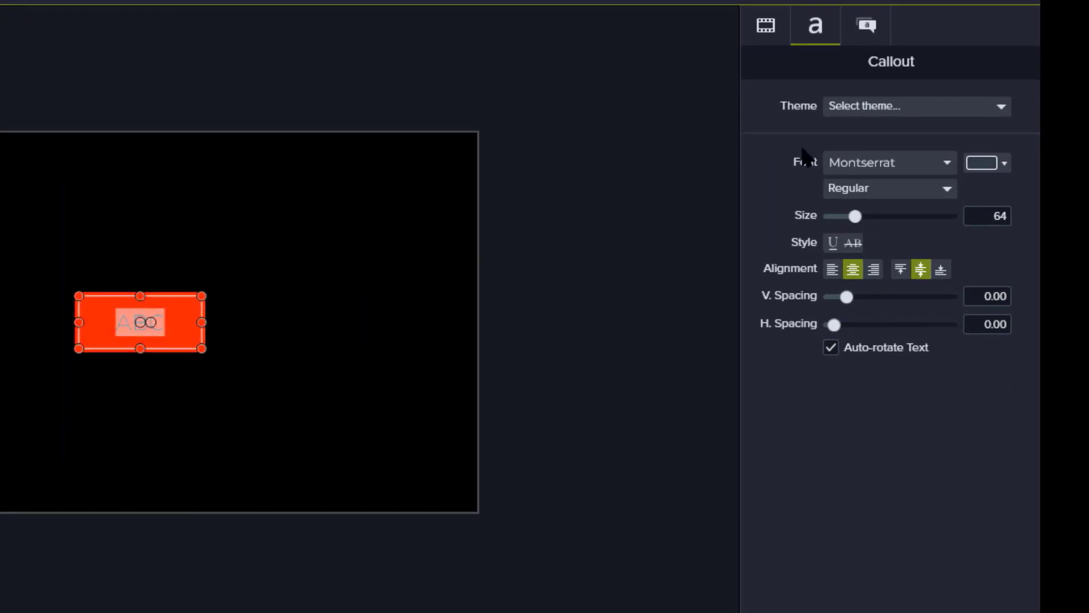
{"action": "left_click", "coordinate": [922, 163]}
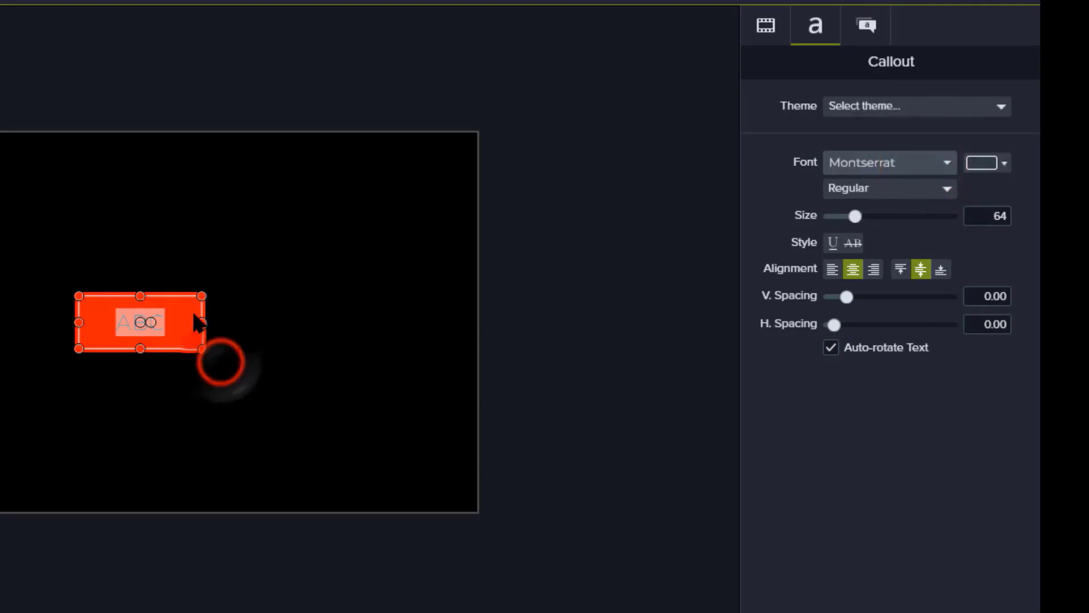
{"action": "left_click", "coordinate": [162, 320]}
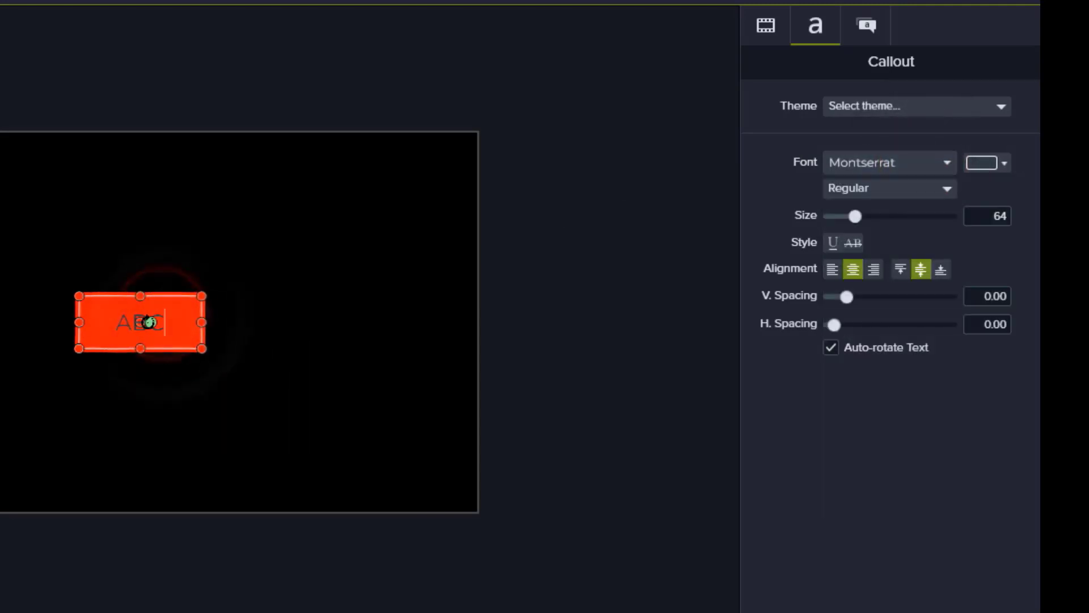
{"action": "double_click", "coordinate": [112, 323]}
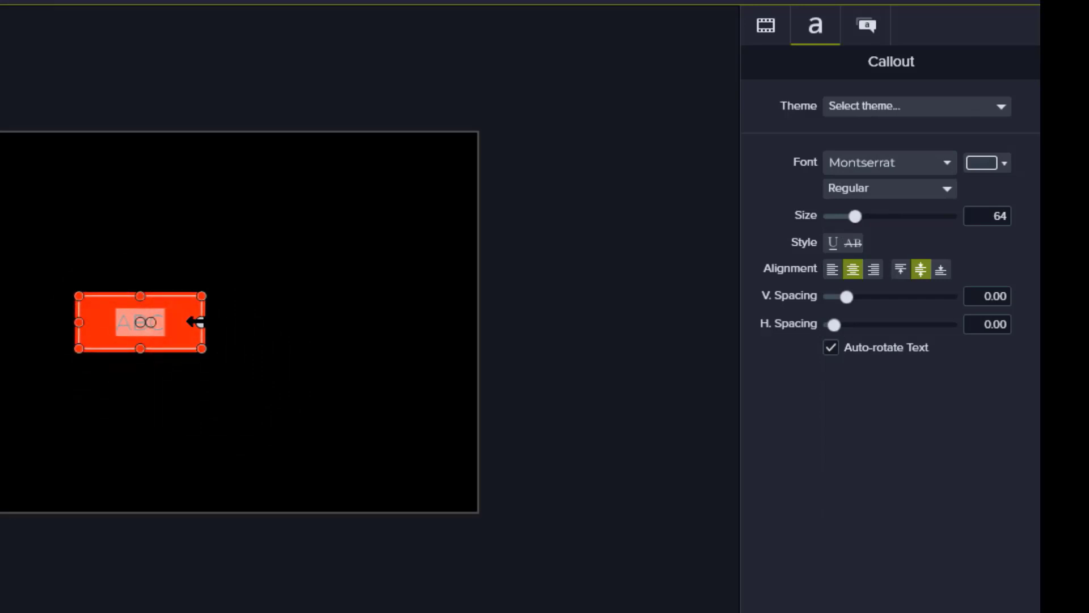
{"action": "type", "text": "SUBS"}
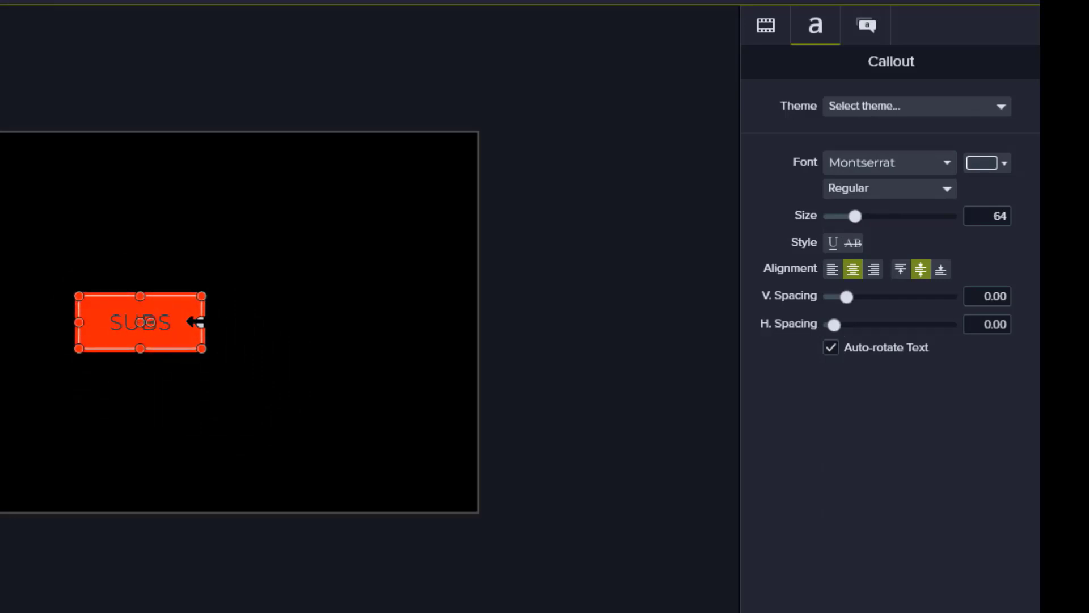
{"action": "type", "text": "CRIBE"}
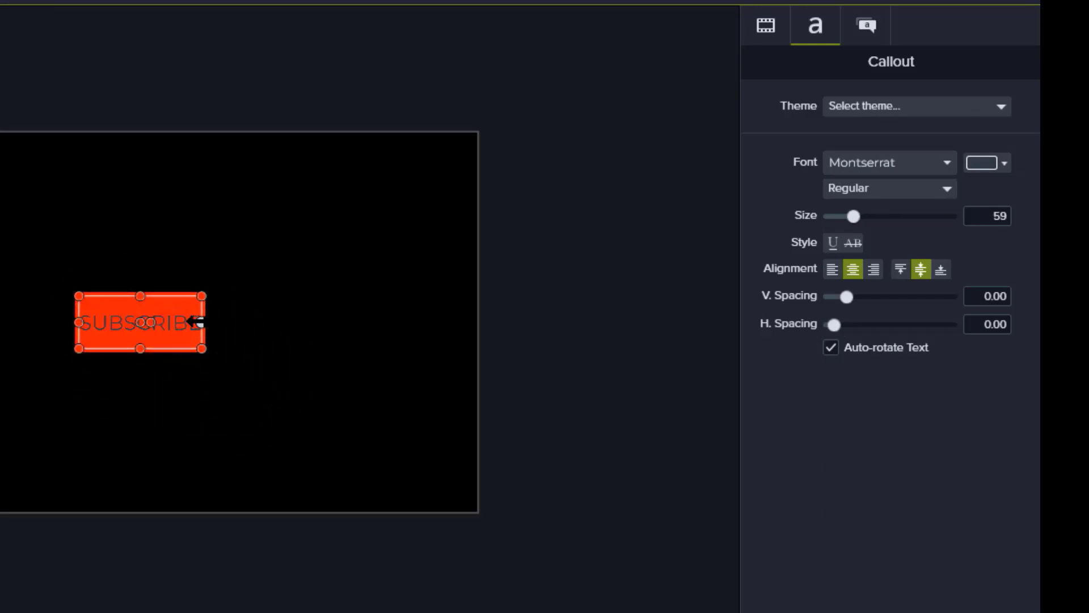